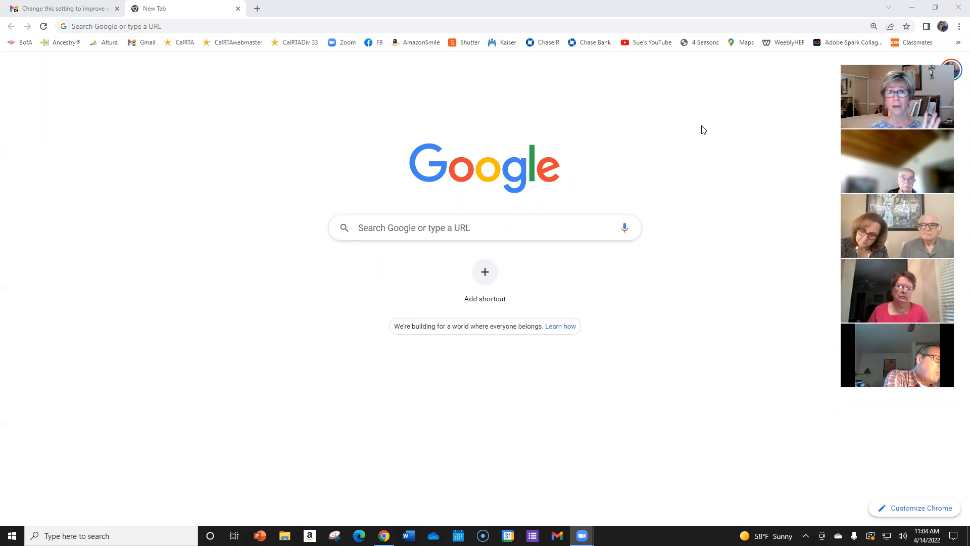
Search Google for "Create google account" and open the "Create a Google Account" support article
click(952, 50)
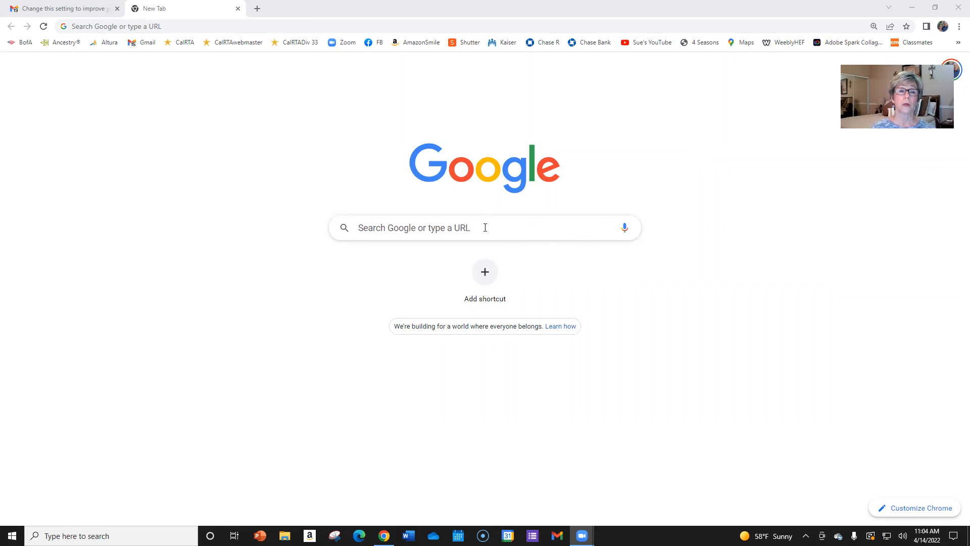
click(406, 228)
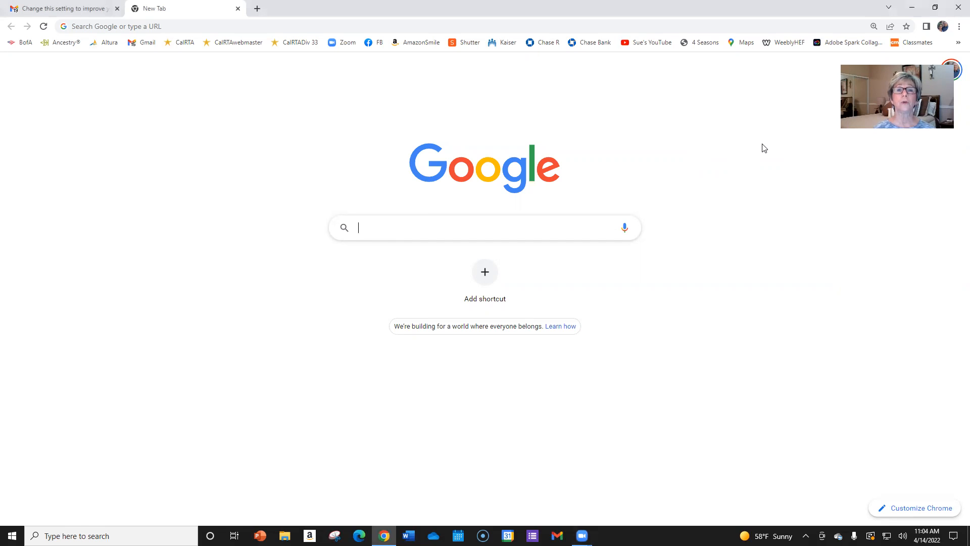
click(547, 219)
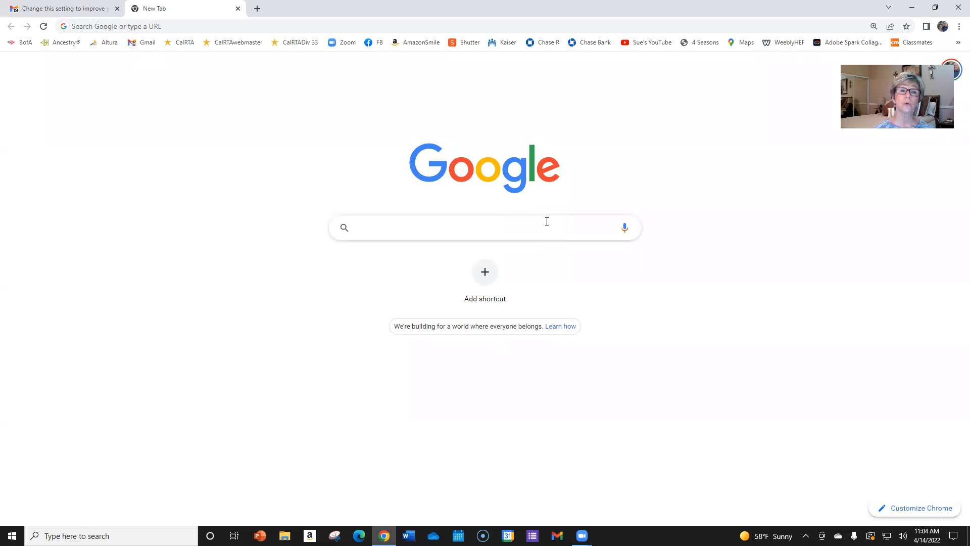
text(C)
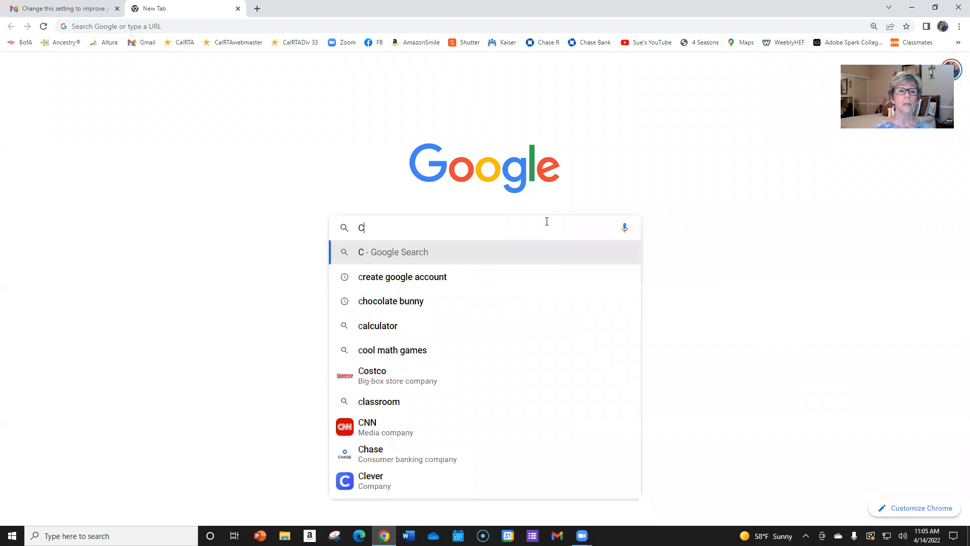
text(reate)
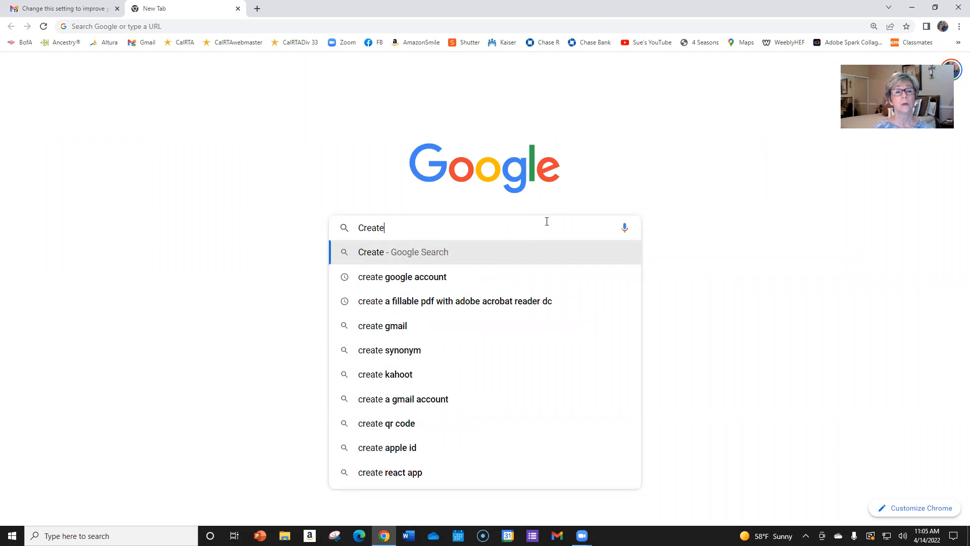
text( google)
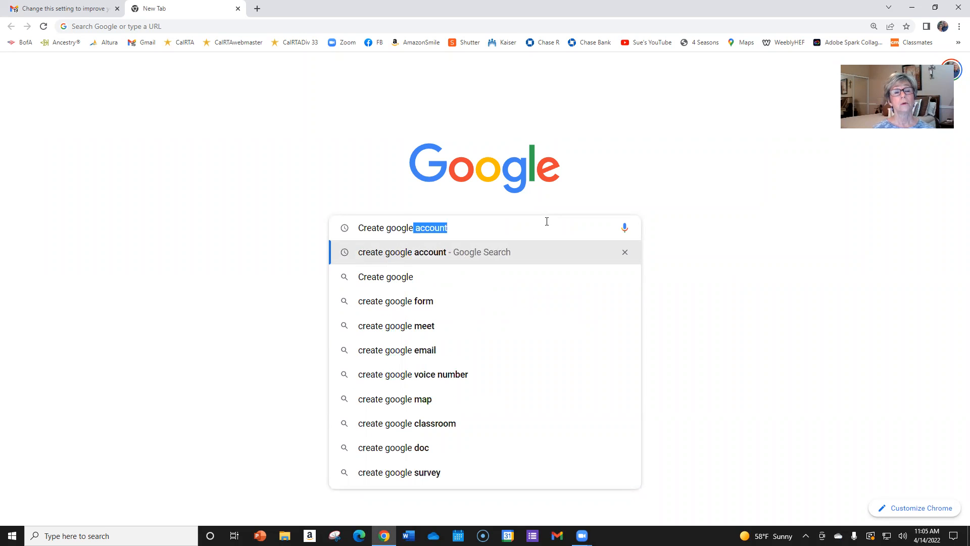
text( account)
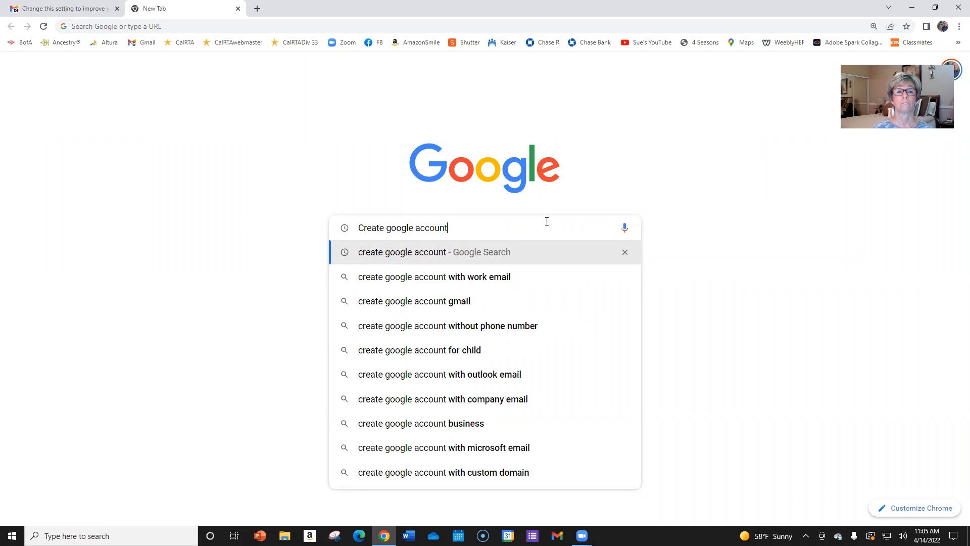
key(Return)
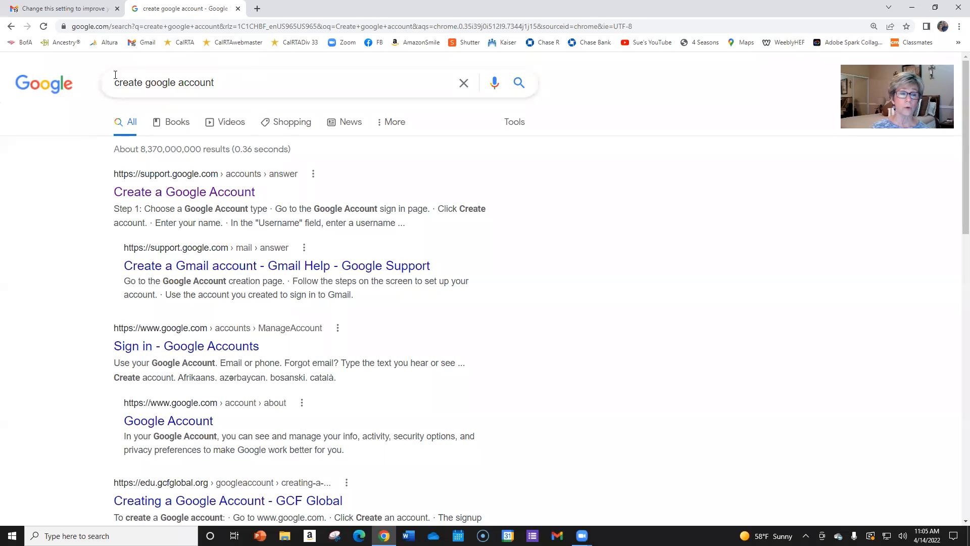
click(184, 202)
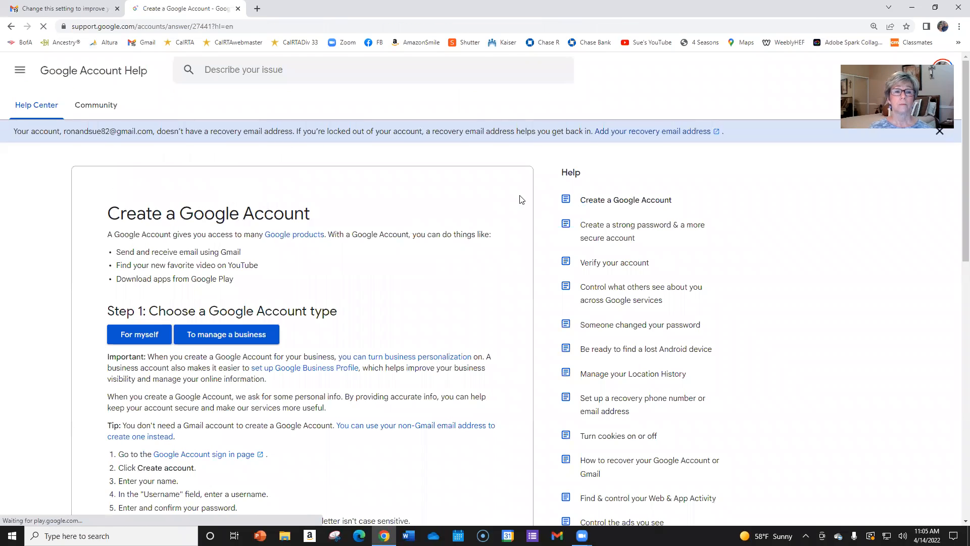
Read through the account creation instructions in the help article, highlighting the "Use an existing email address" heading
scroll(457, 171, down, 1)
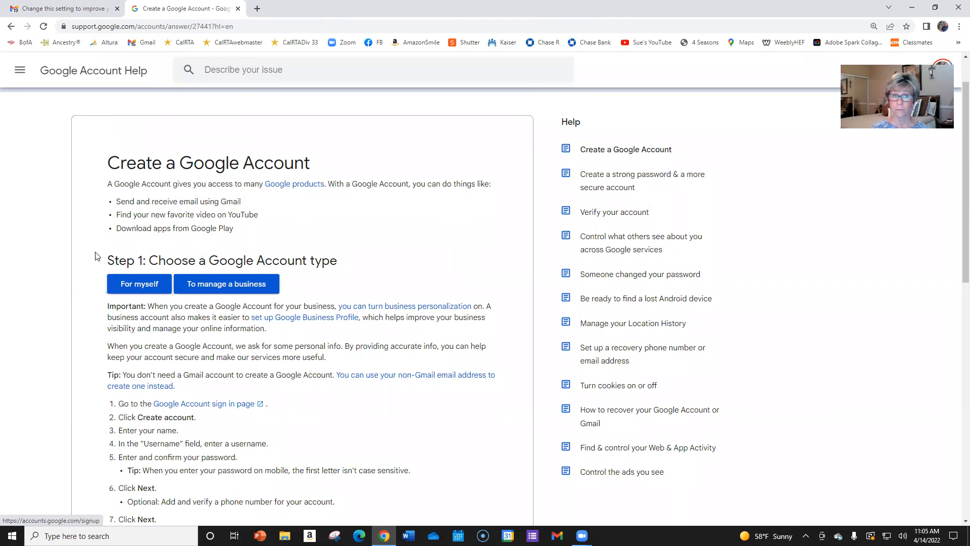
scroll(95, 250, down, 1)
scroll(95, 248, down, 1)
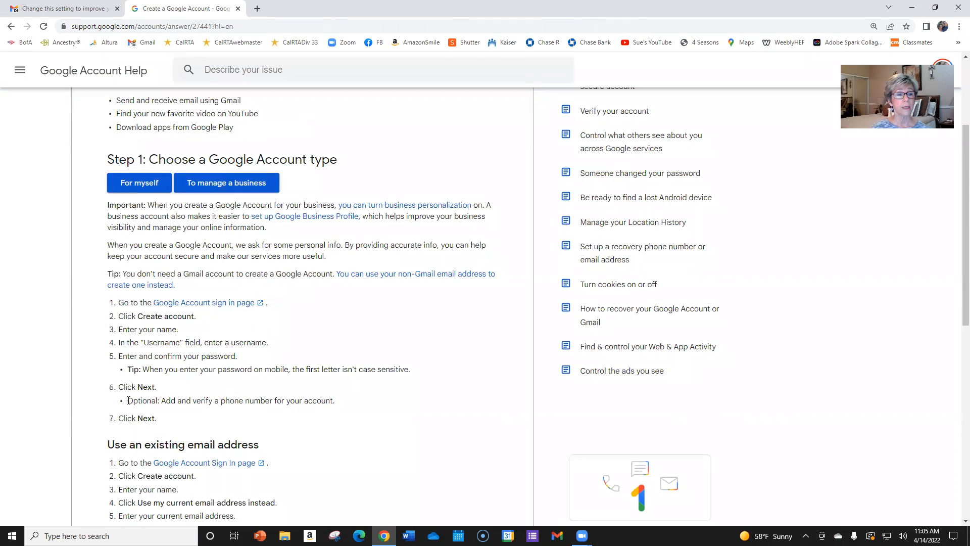
scroll(69, 257, down, 3)
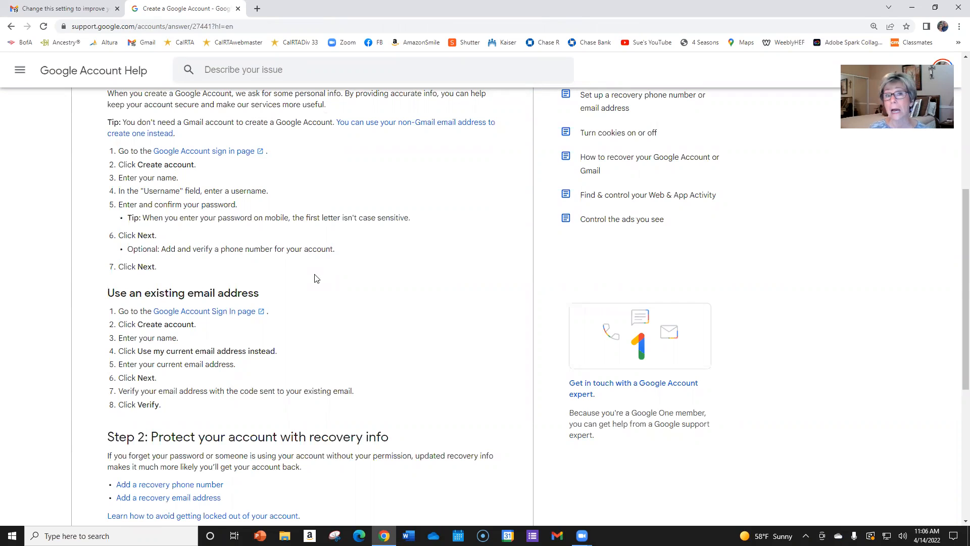
scroll(122, 288, down, 1)
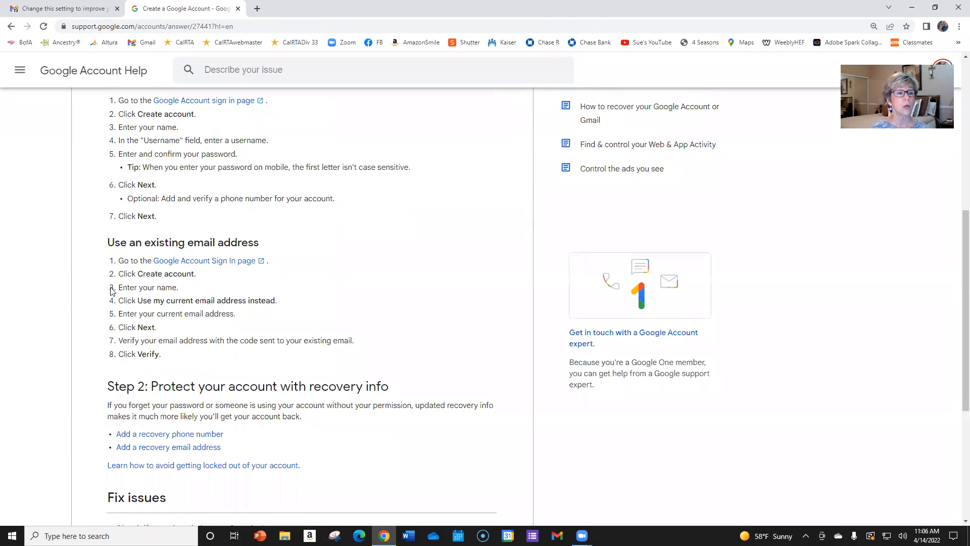
drag(107, 243, 268, 243)
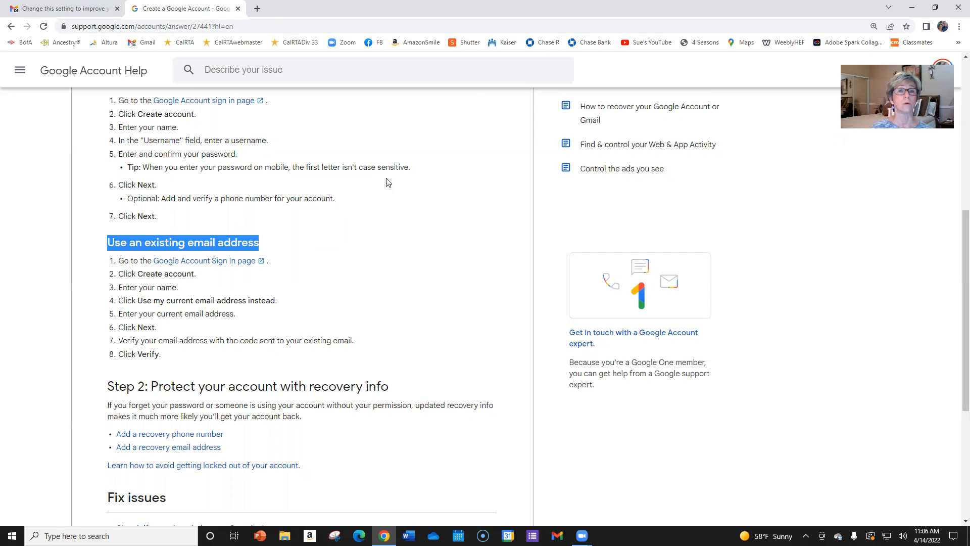
click(493, 73)
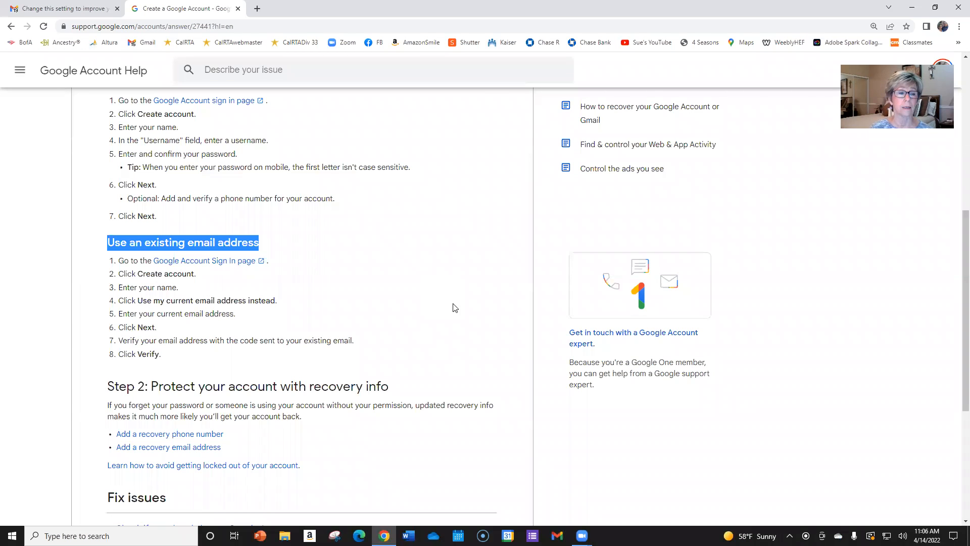
scroll(439, 301, up, 4)
scroll(438, 301, up, 1)
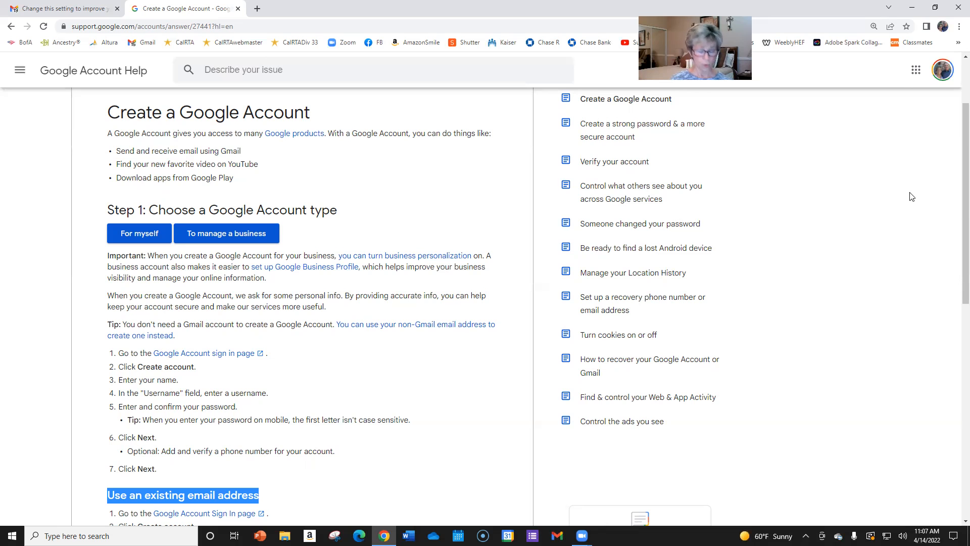
Enlarge the help page for readability, settling on a page zoom of 125%
key(ctrl+plus)
key(ctrl+plus)
key(ctrl+plus)
key(ctrl+plus)
key(ctrl+plus)
key(ctrl+plus)
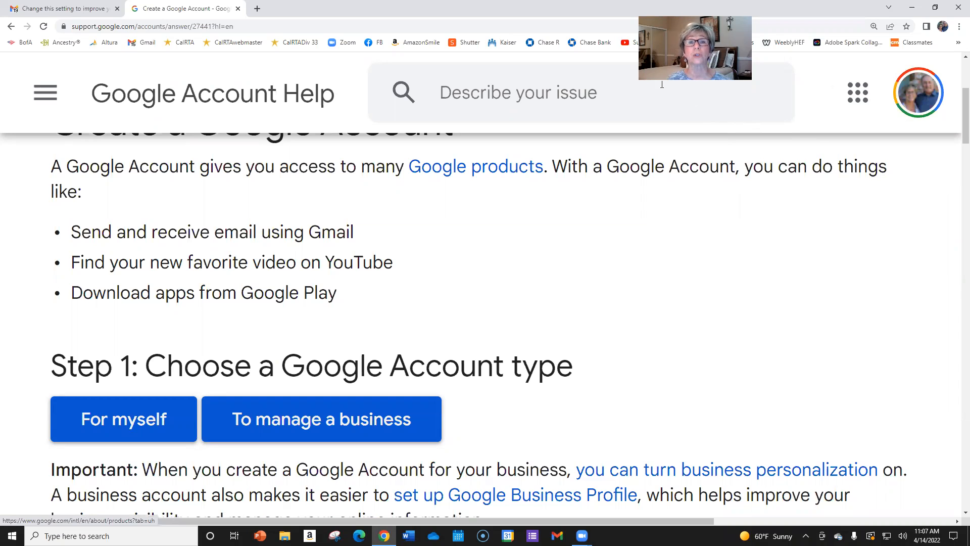
click(782, 133)
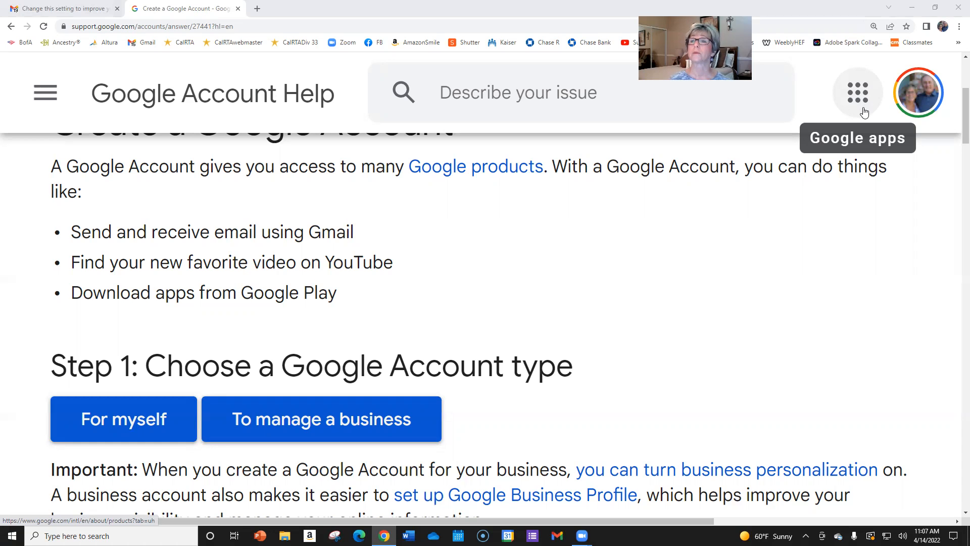
key(ctrl+plus)
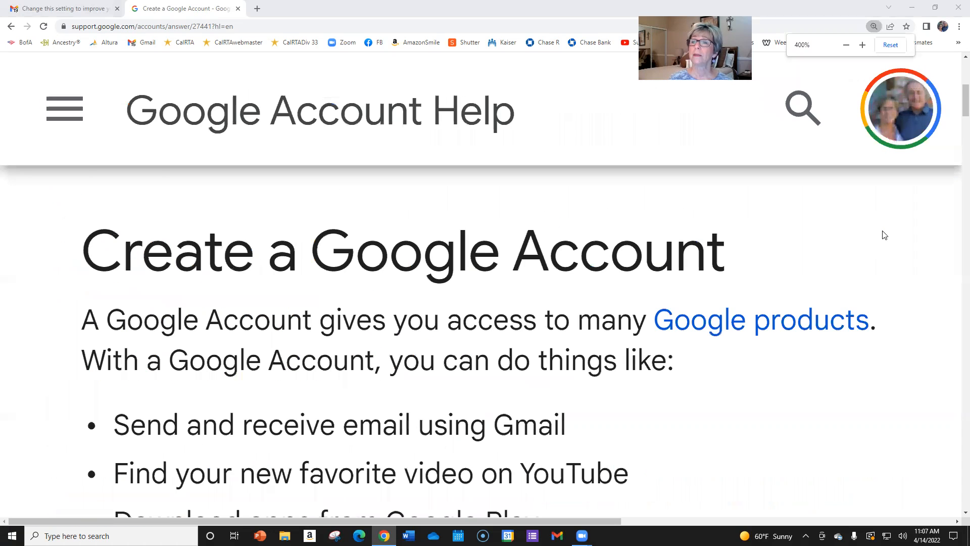
key(ctrl+minus)
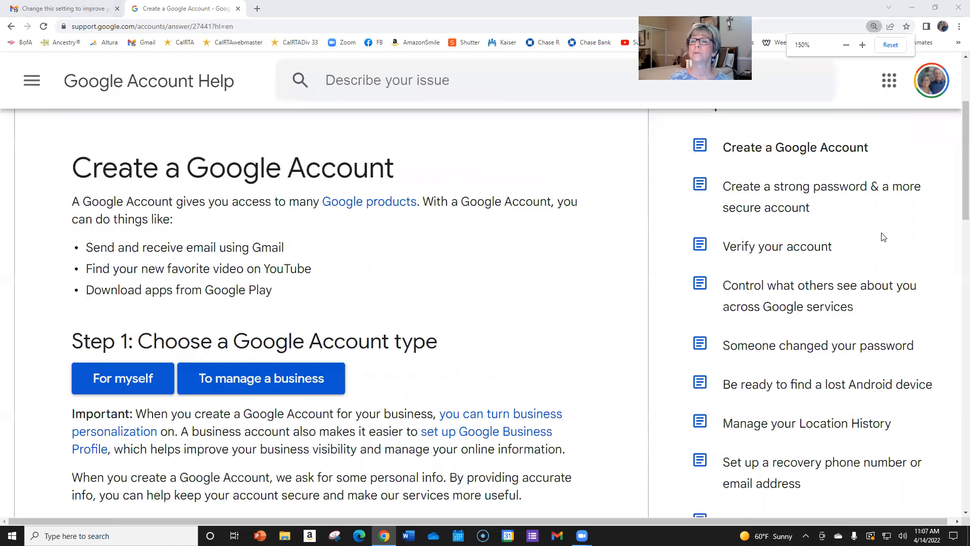
key(ctrl+minus)
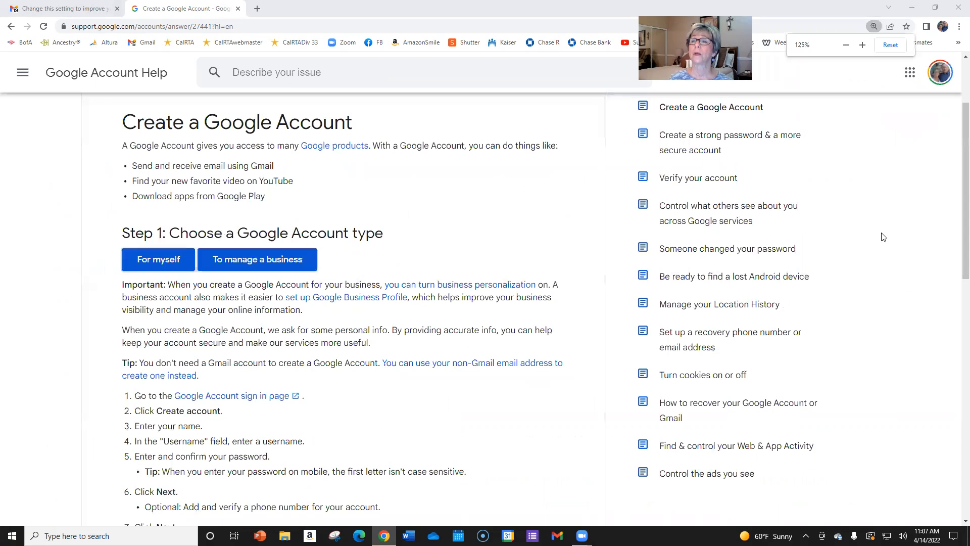
Look through the full list of Google apps and open Drive from it
click(910, 74)
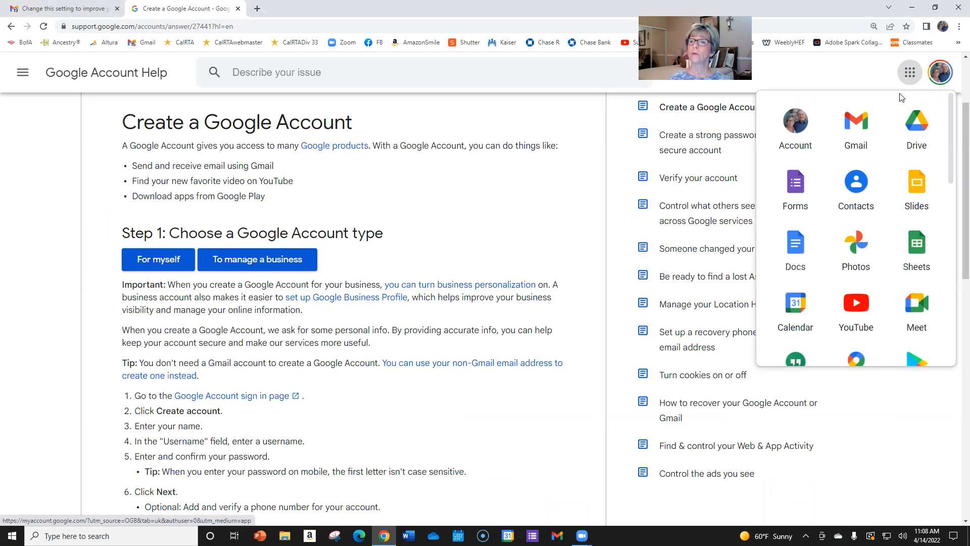
scroll(841, 162, down, 4)
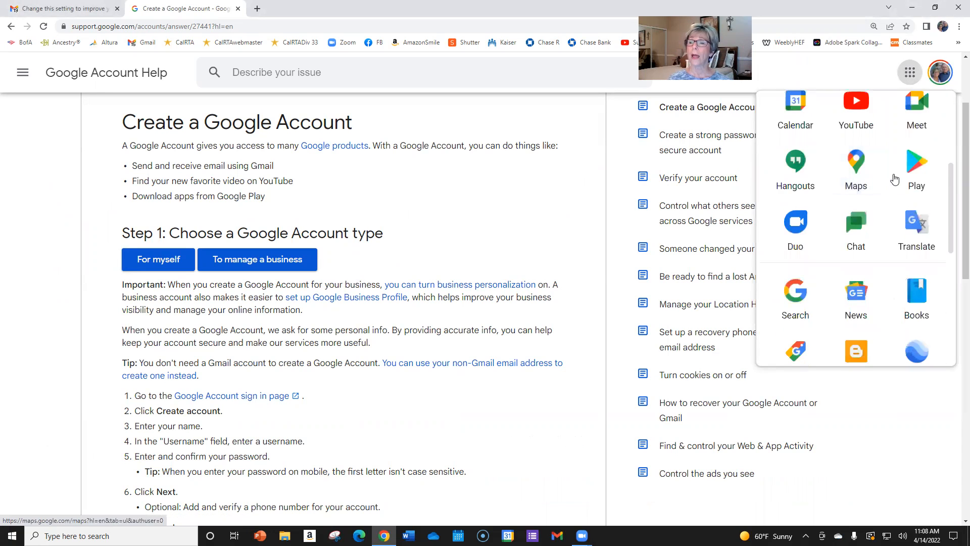
scroll(895, 178, down, 6)
scroll(889, 205, up, 1)
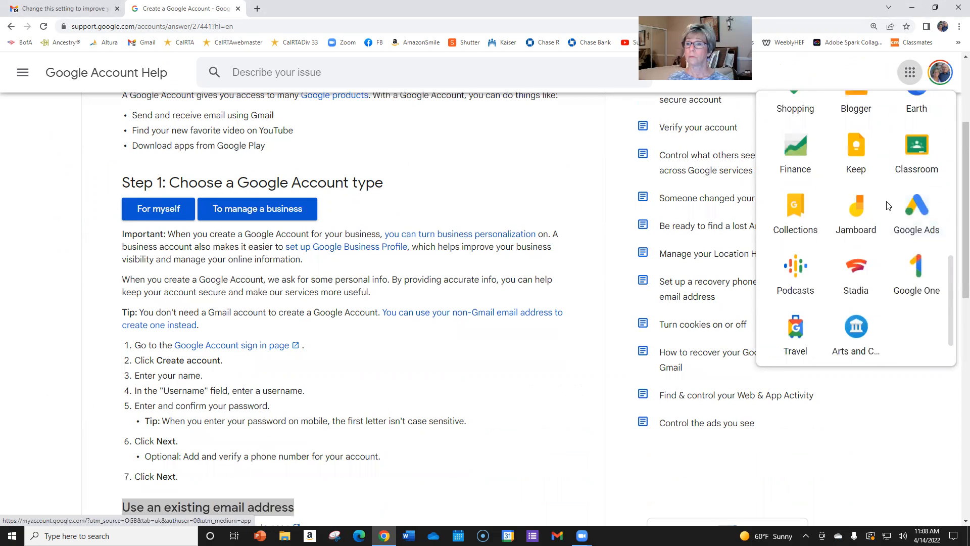
scroll(885, 204, down, 1)
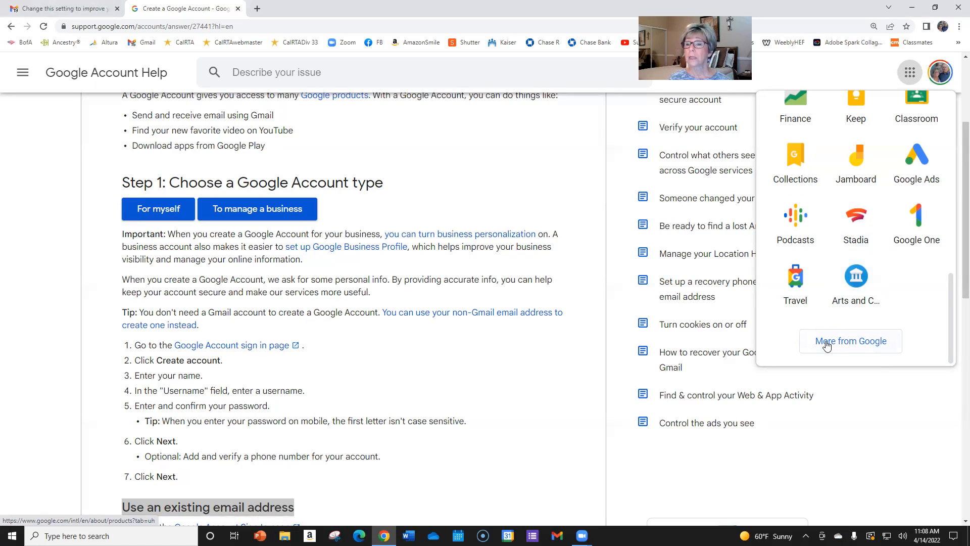
scroll(897, 294, up, 10)
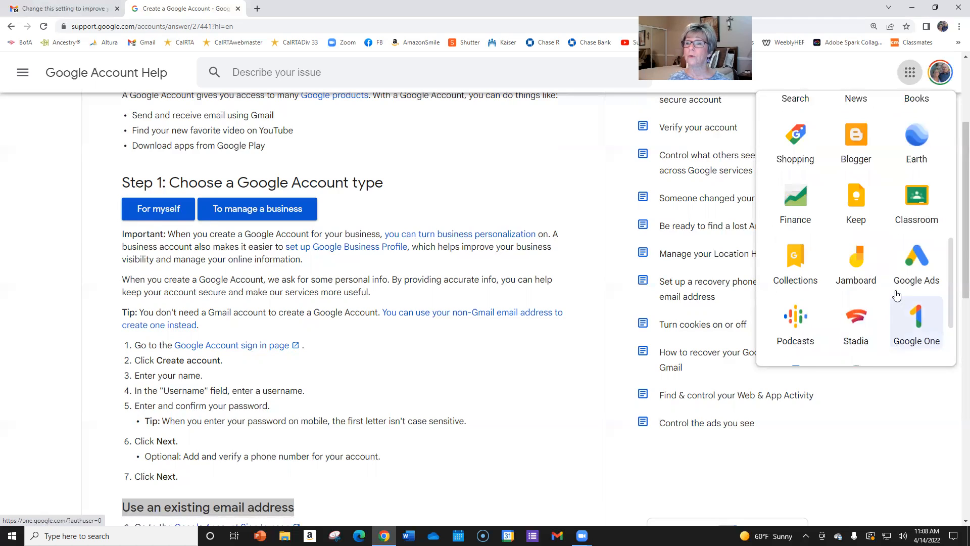
scroll(896, 292, up, 2)
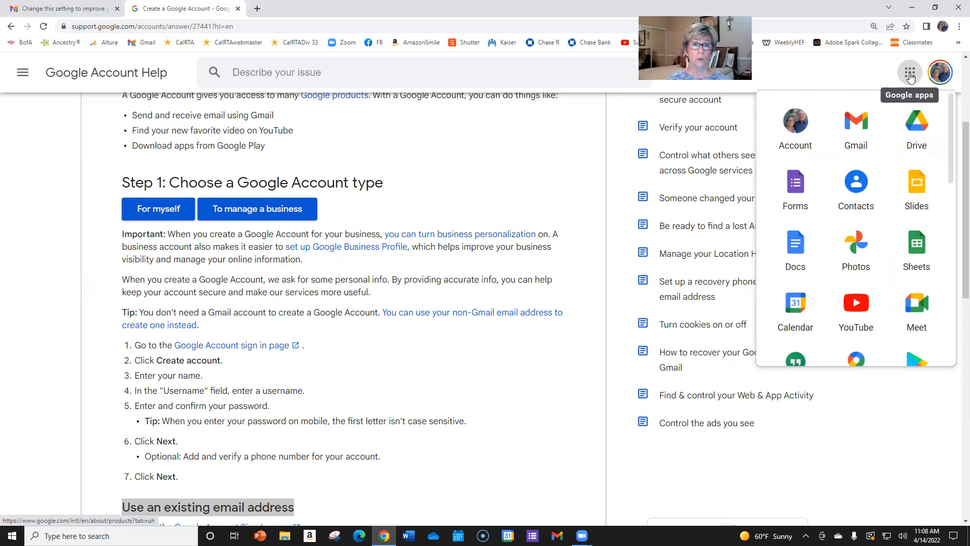
click(916, 125)
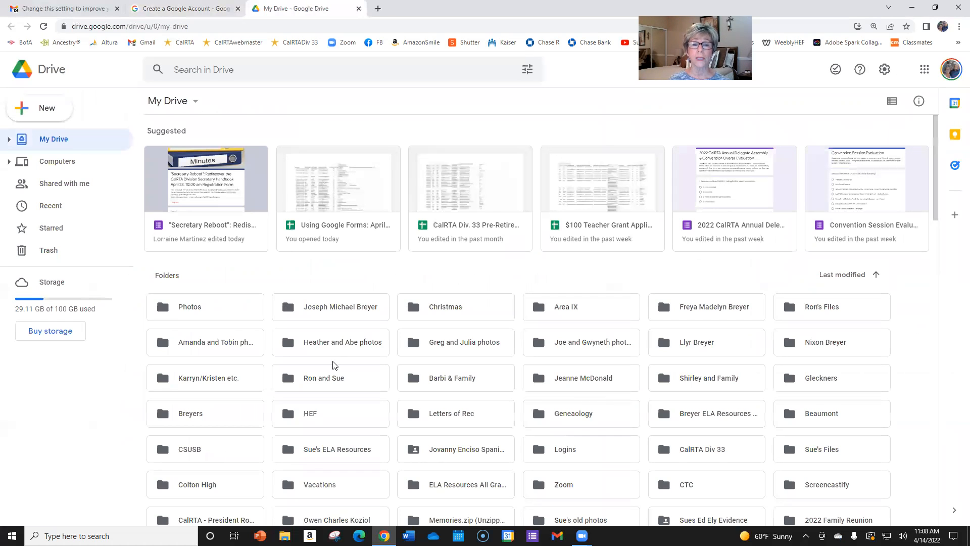
Look over the folders and files stored in My Drive
scroll(347, 316, down, 7)
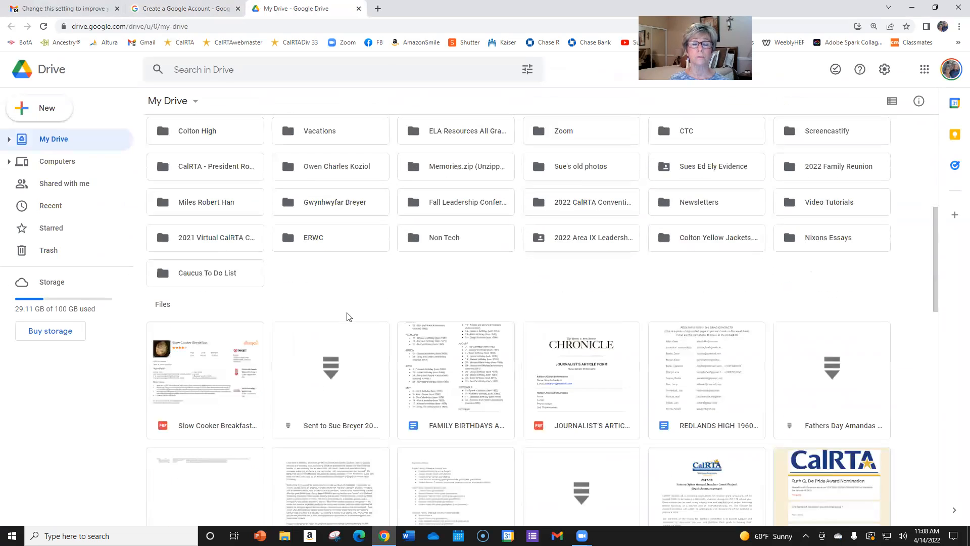
scroll(347, 315, down, 9)
scroll(605, 255, up, 8)
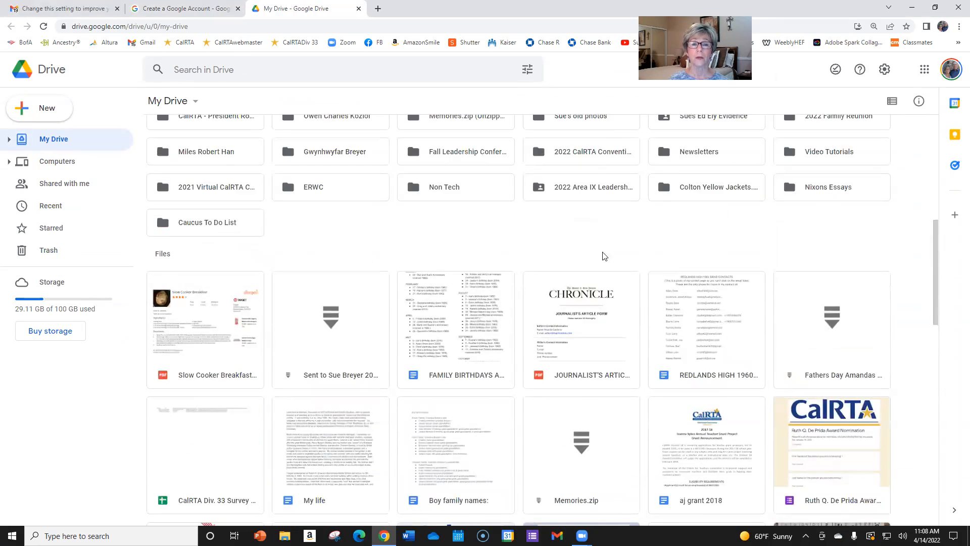
scroll(519, 333, down, 7)
scroll(486, 281, up, 11)
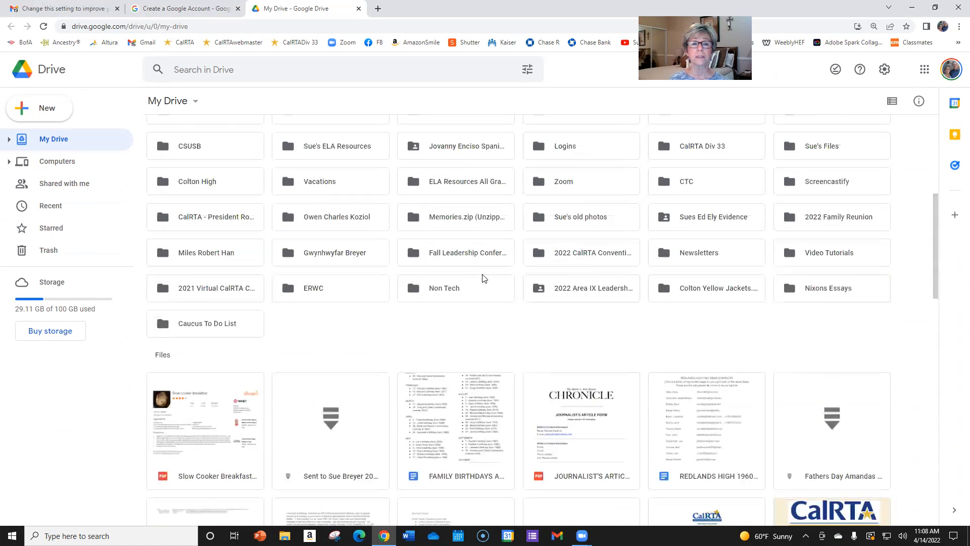
scroll(483, 278, up, 2)
scroll(442, 214, up, 4)
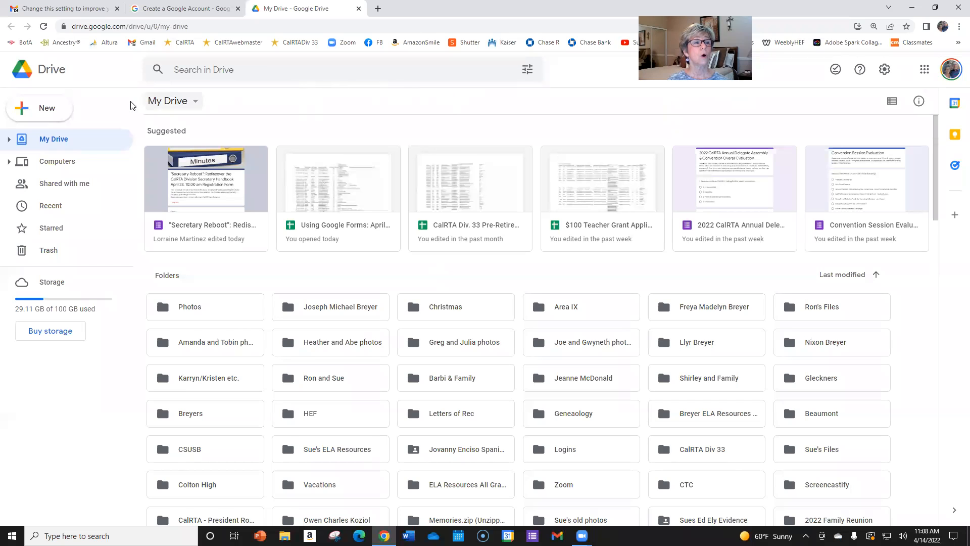
View the types of new items that Drive can create, including Google Forms, without creating one
click(43, 112)
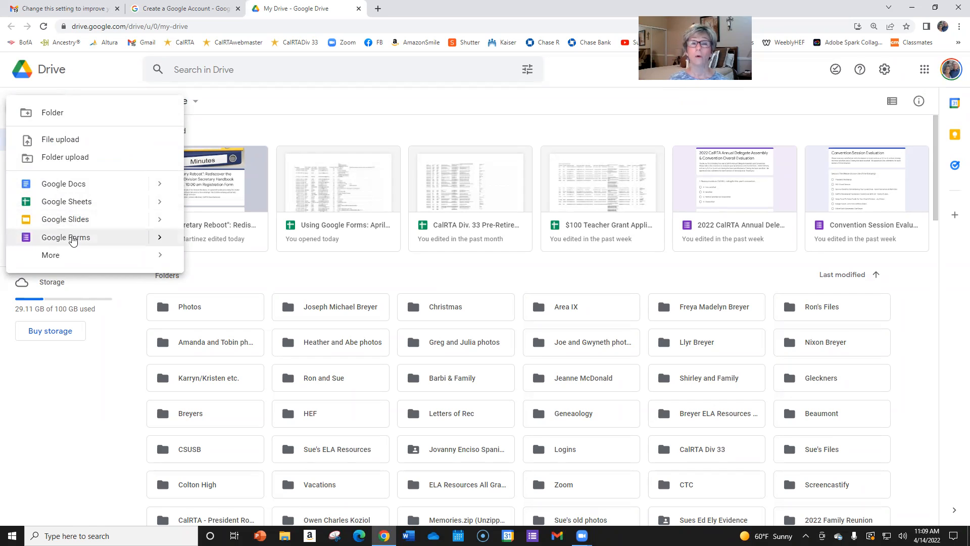
mouse_move(57, 252)
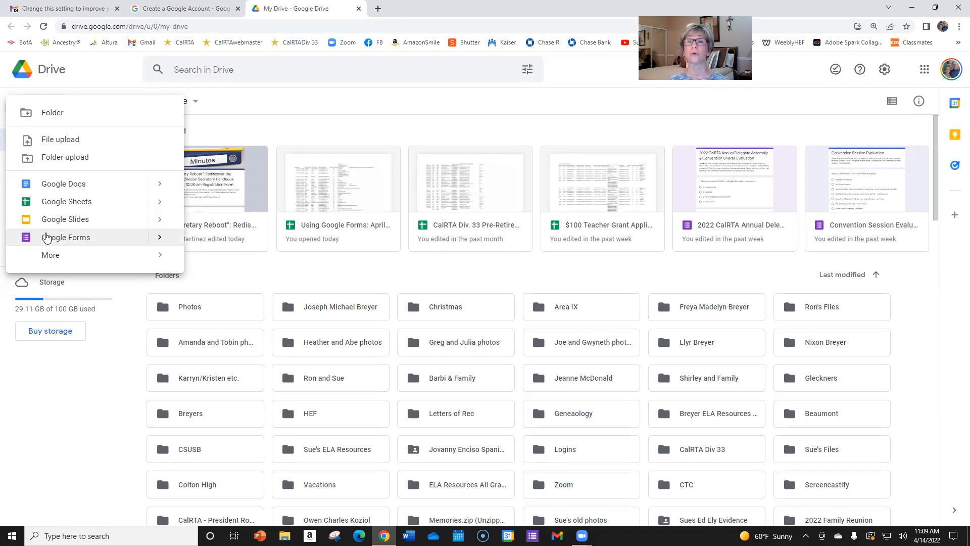
click(332, 100)
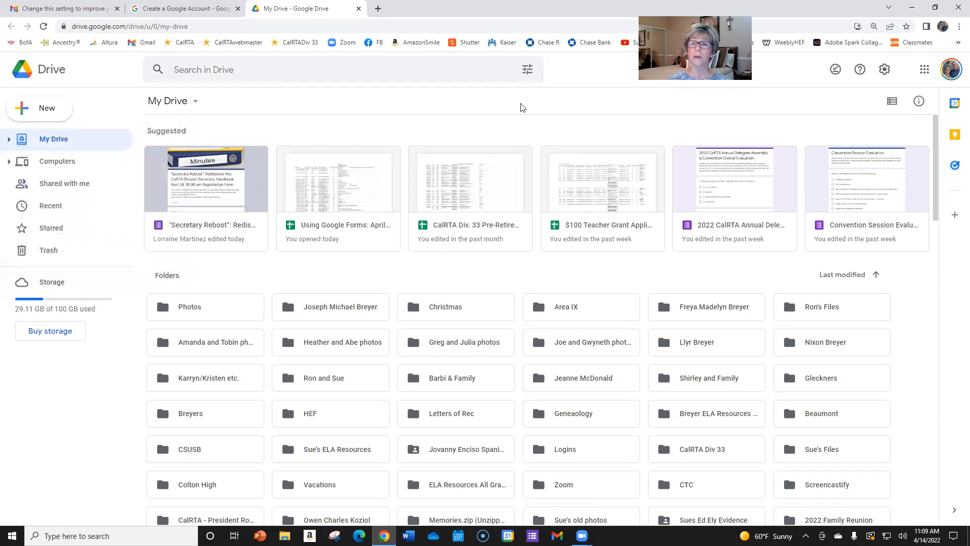
Look through the list of Google apps, open Forms from it, then close its page and view the list again
click(926, 73)
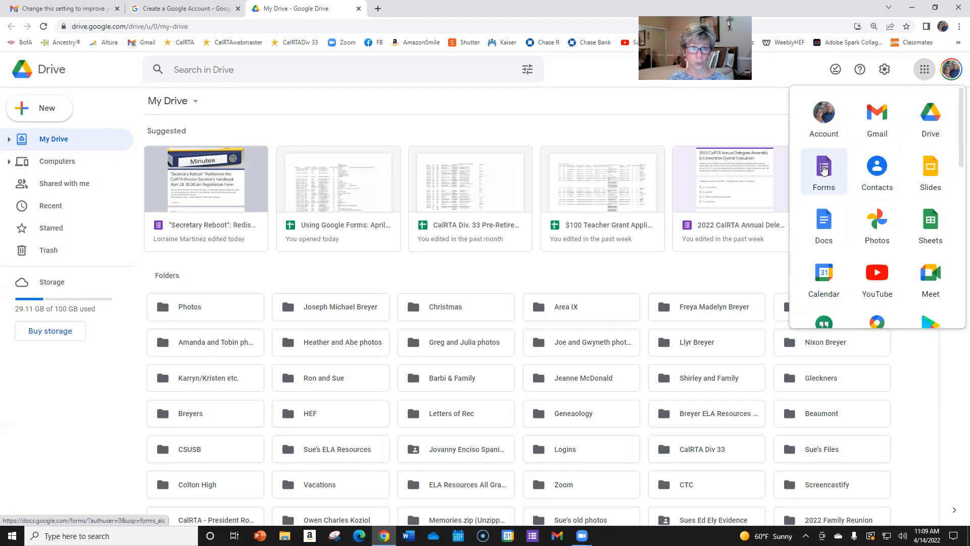
scroll(867, 192, down, 2)
scroll(868, 195, down, 6)
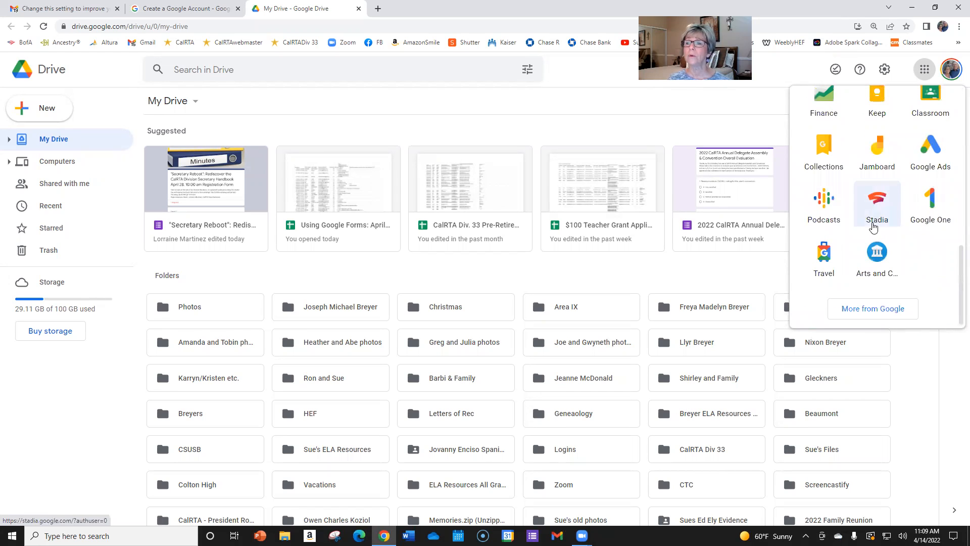
scroll(899, 232, up, 3)
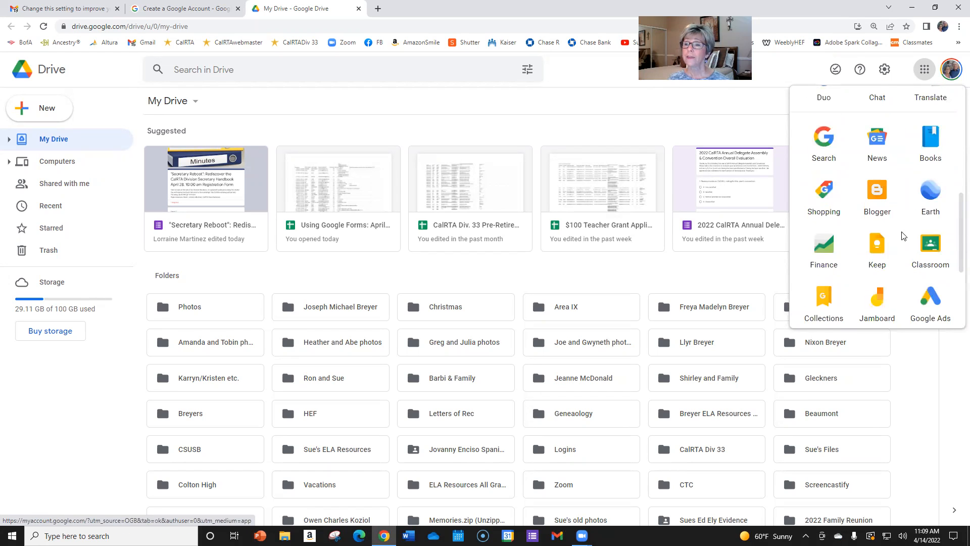
drag(882, 200, 872, 175)
scroll(870, 212, up, 4)
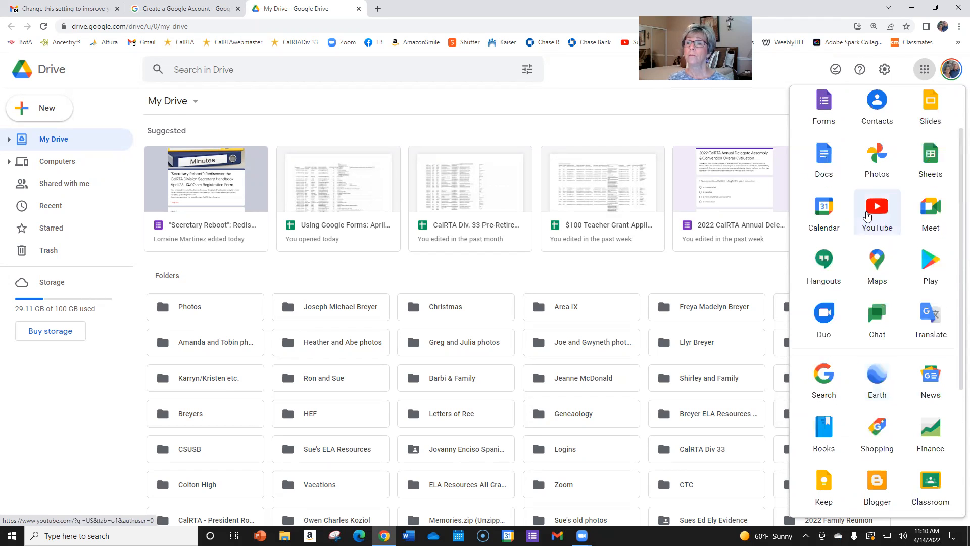
click(831, 106)
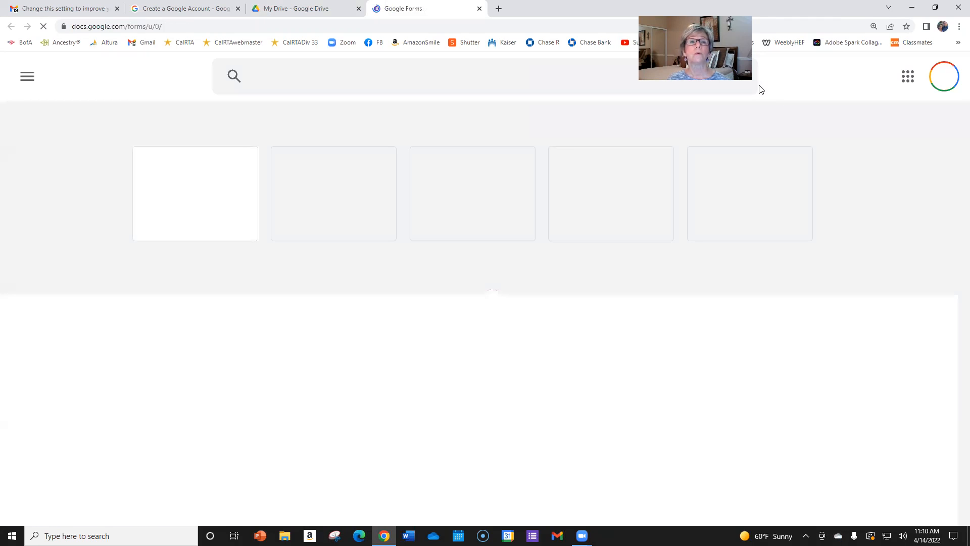
click(480, 9)
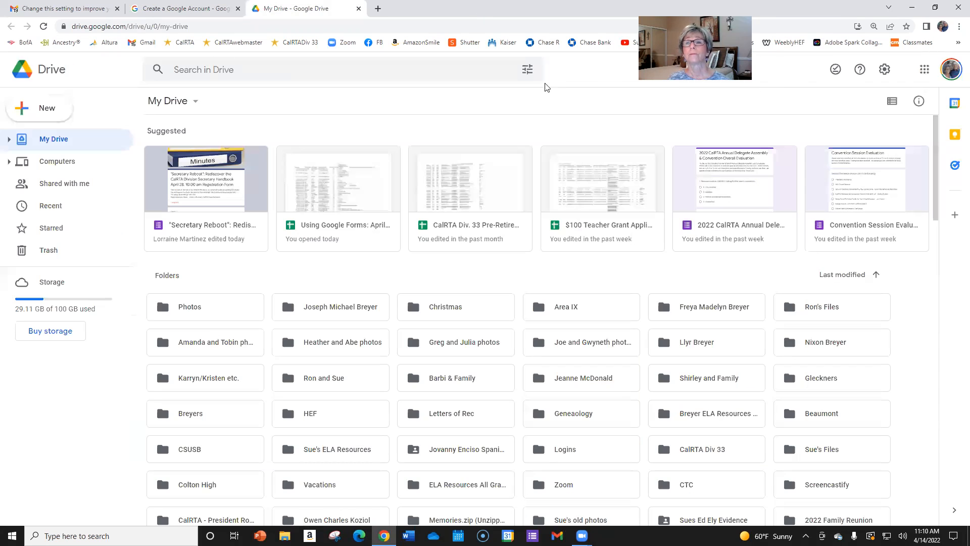
click(924, 70)
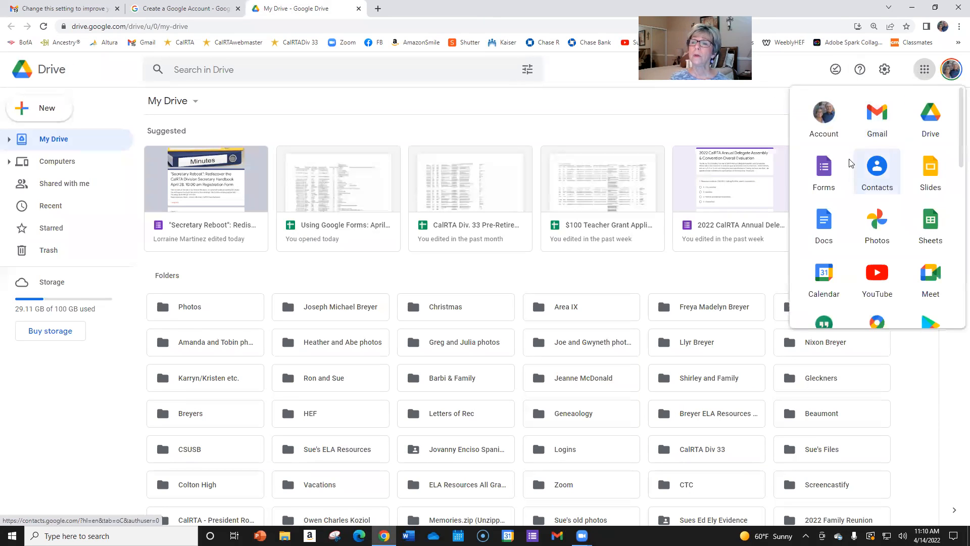
drag(904, 173, 857, 200)
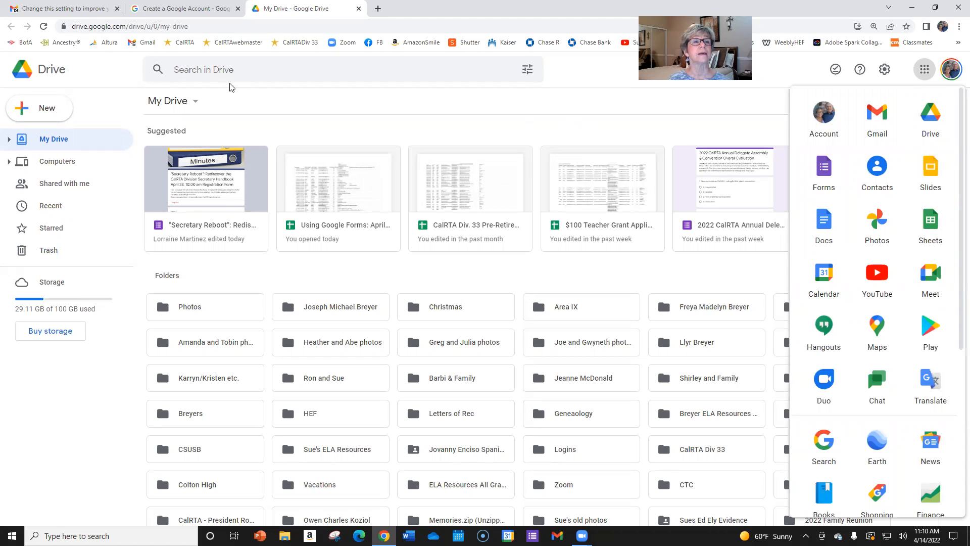
Create a blank Google Form by going to the address form.new
click(211, 25)
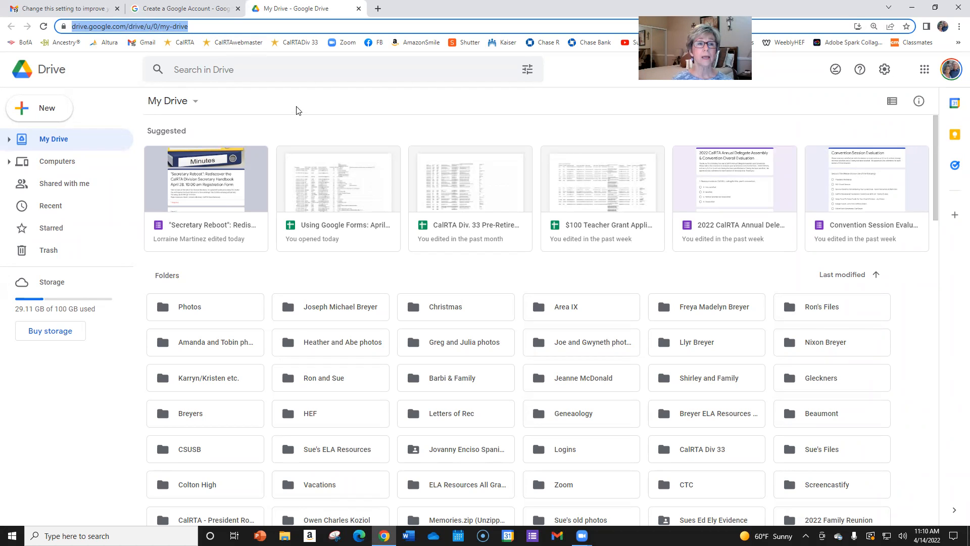
text(form.new)
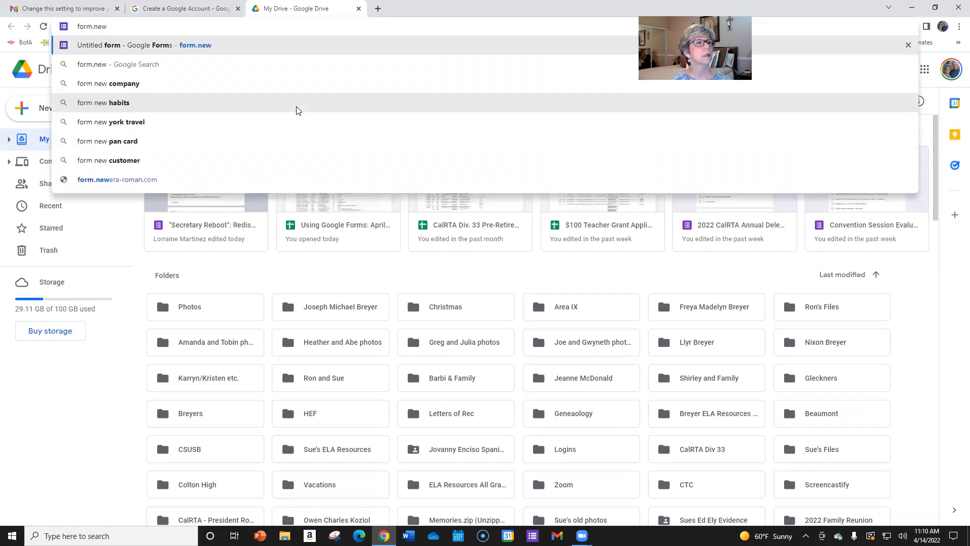
key(Return)
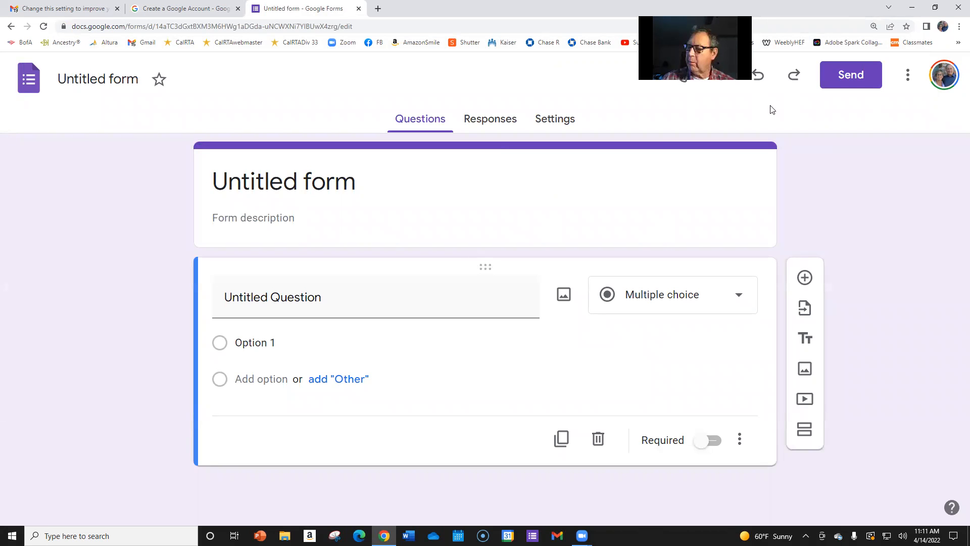
click(202, 24)
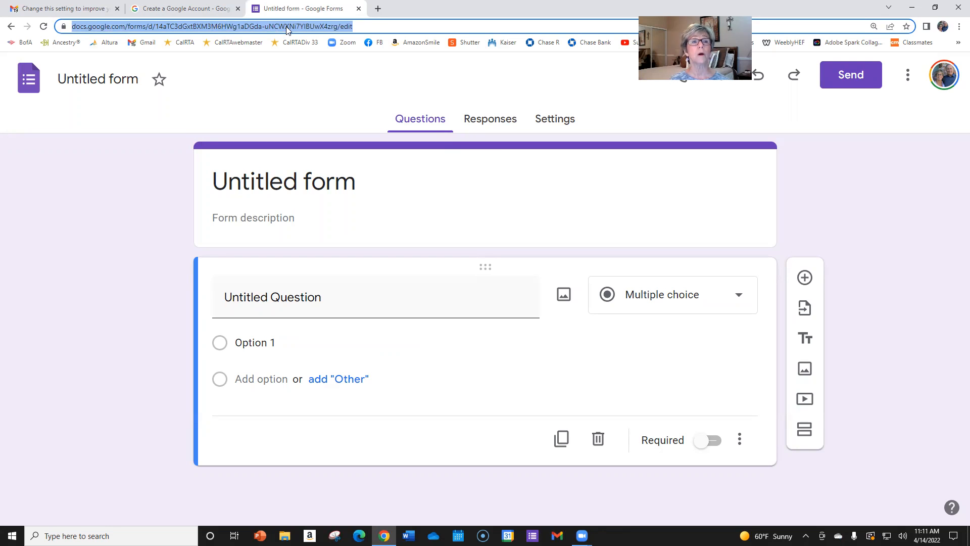
Return the account help page to the Google start page, create another blank form there with form.new, and close that duplicate
click(163, 9)
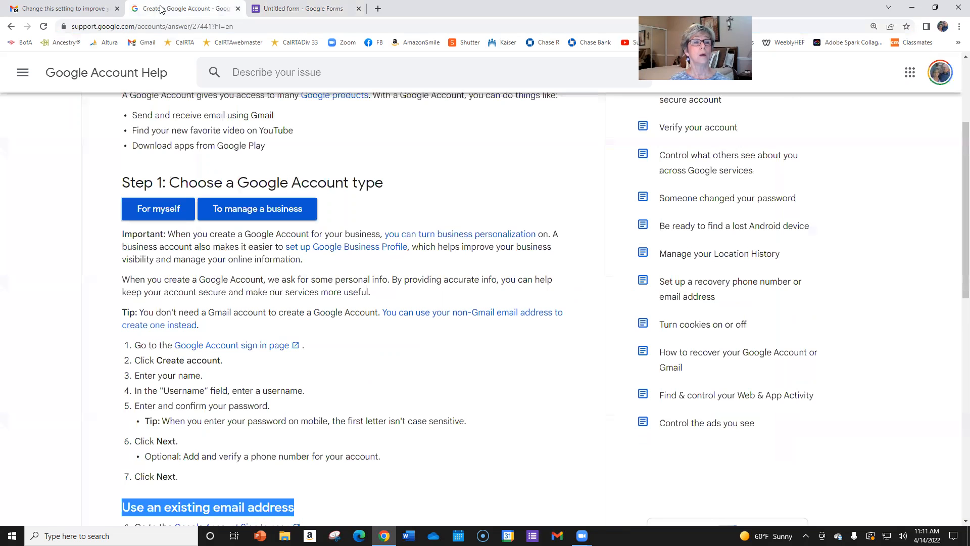
click(12, 28)
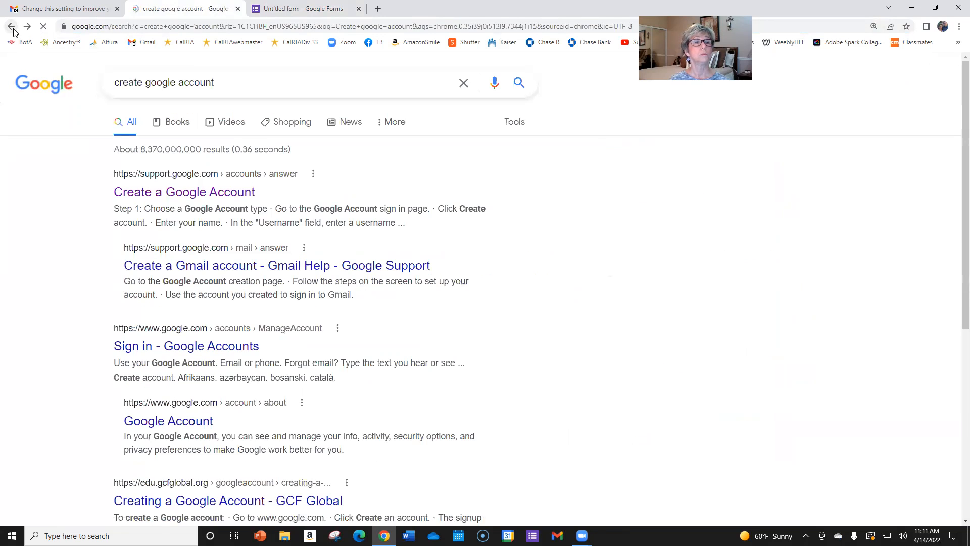
click(12, 28)
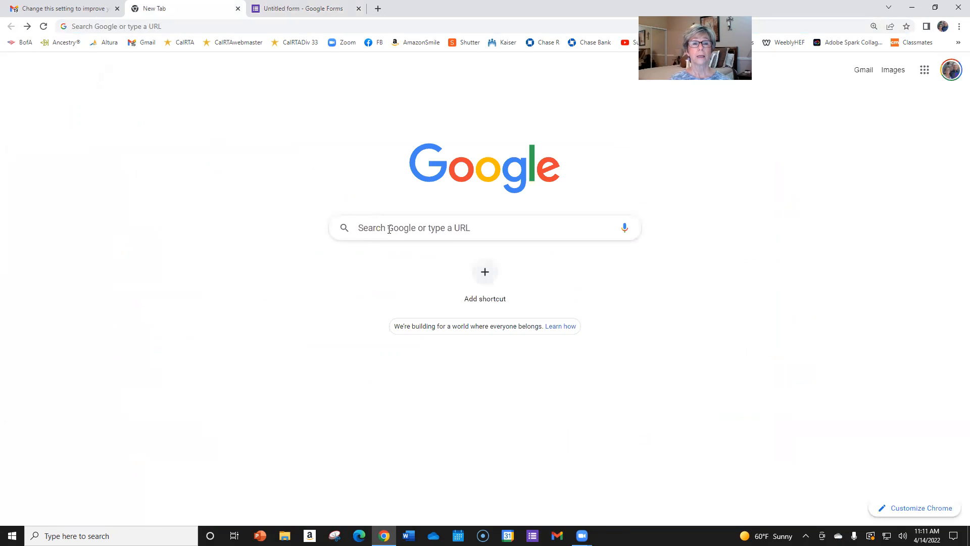
click(393, 229)
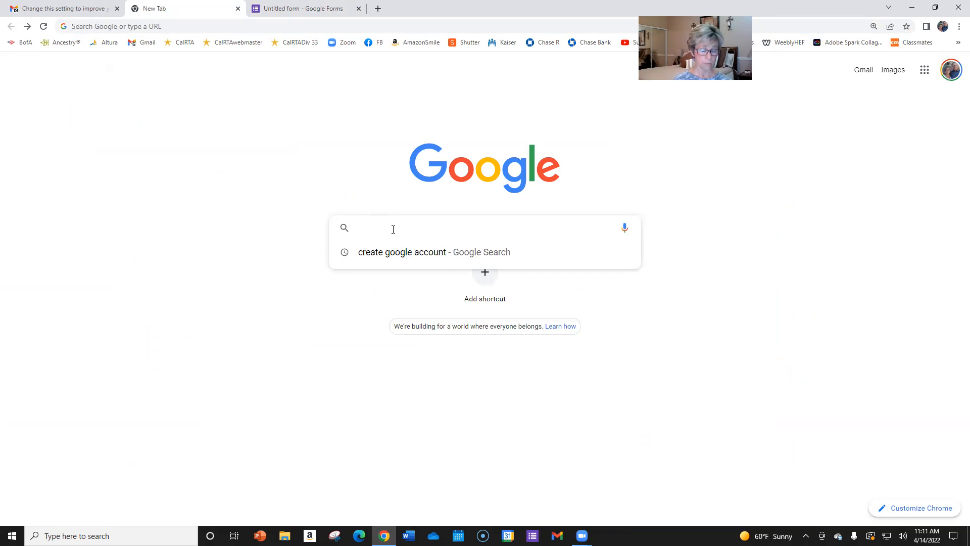
text(form.new)
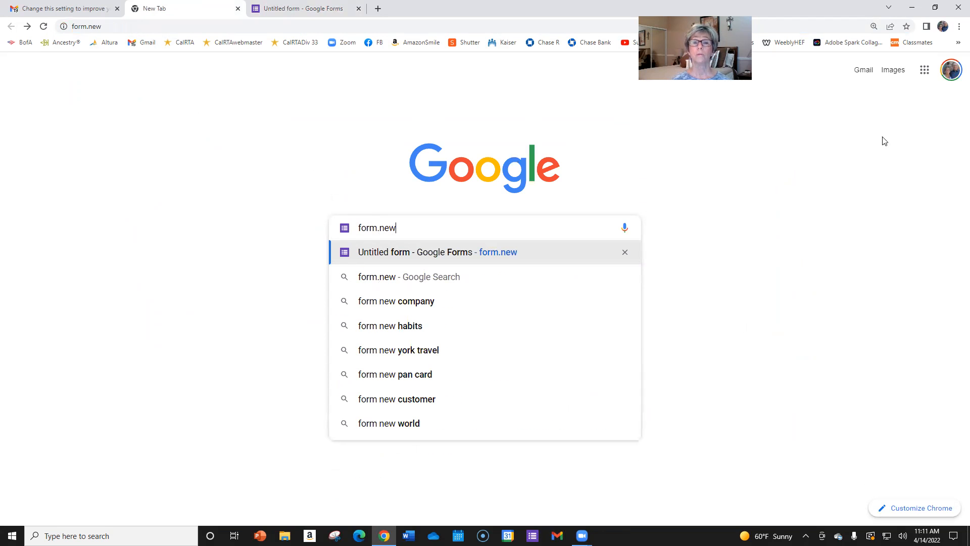
key(Return)
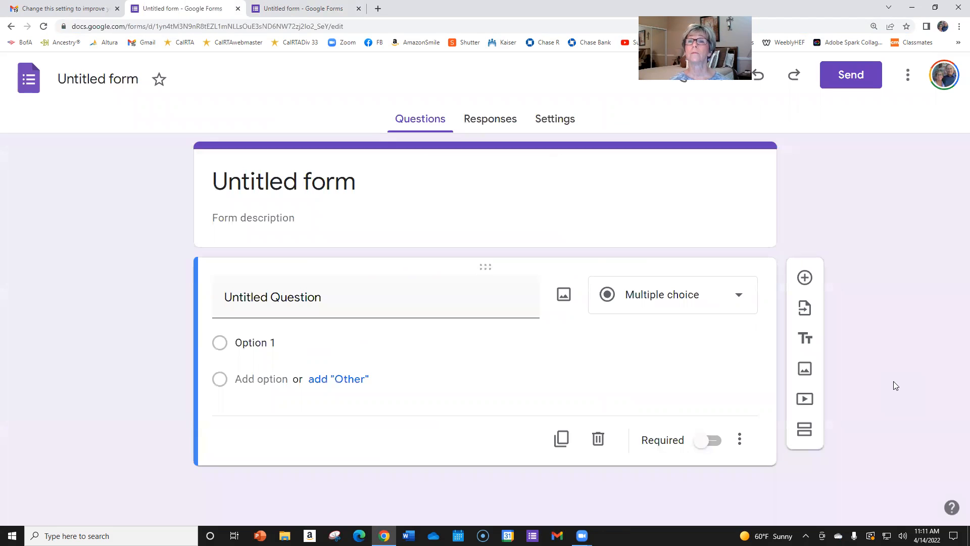
key(ctrl+l)
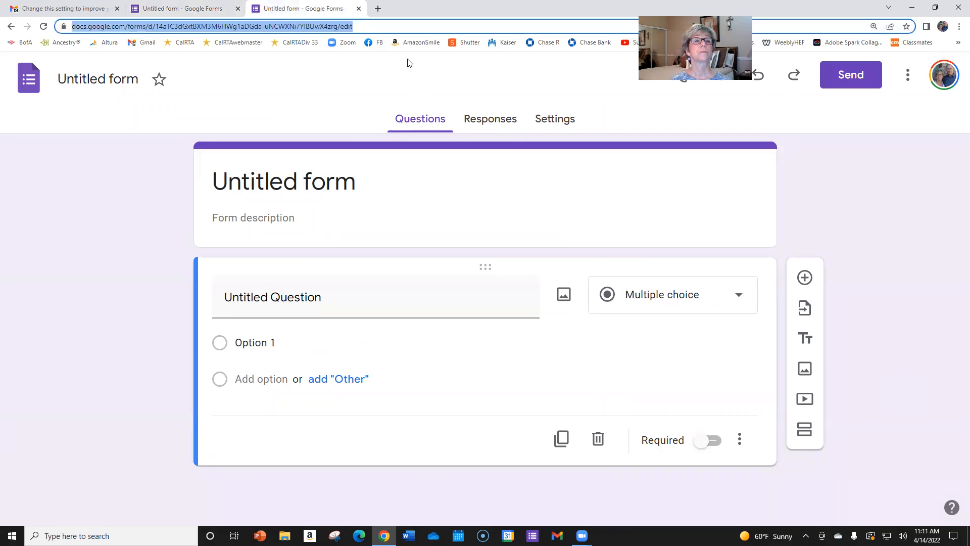
click(238, 8)
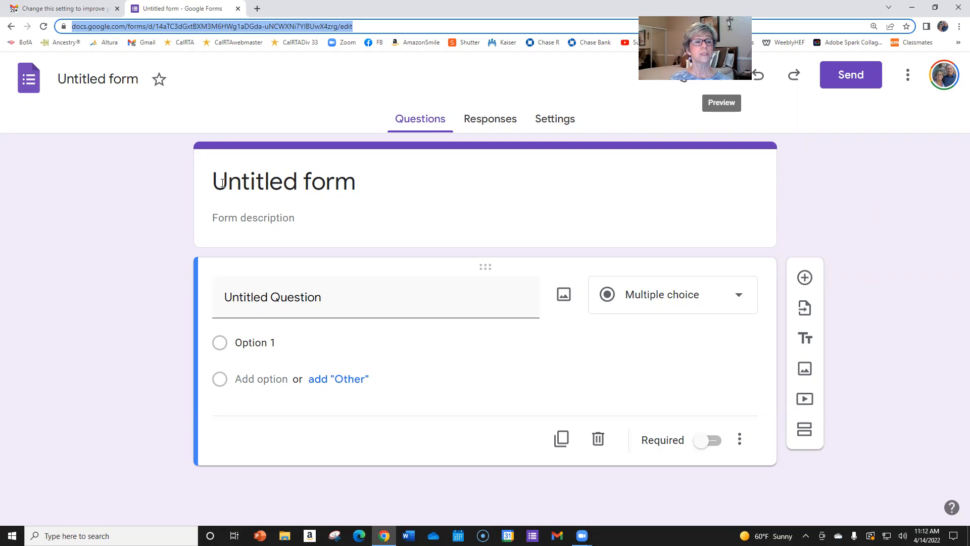
Replace the form's placeholder title with "May 3rd Event Volunteer Form"
drag(219, 183, 352, 181)
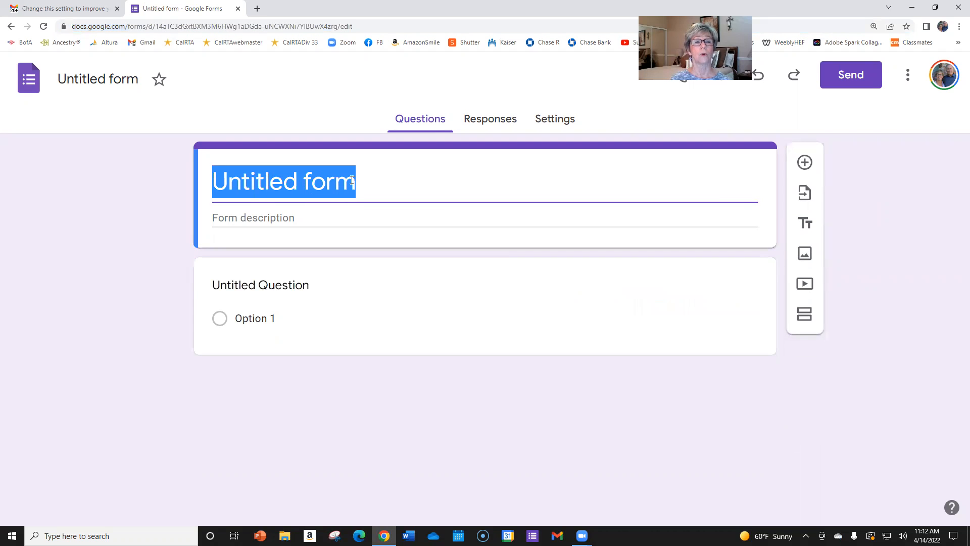
click(353, 181)
key(BackSpace)
key(BackSpace)
key(BackSpace)
key(BackSpace)
key(BackSpace)
key(BackSpace)
key(BackSpace)
key(BackSpace)
key(BackSpace)
key(BackSpace)
key(BackSpace)
key(BackSpace)
key(BackSpace)
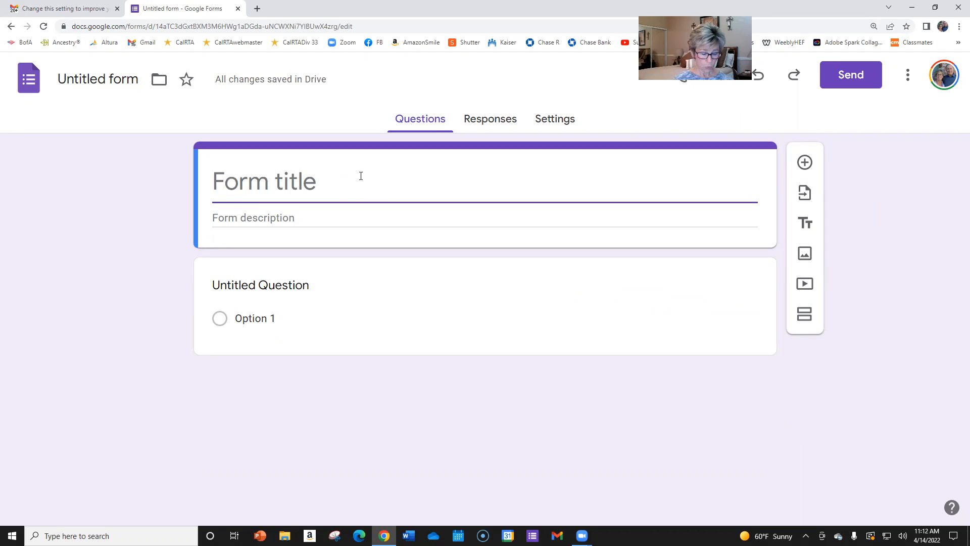
text(May )
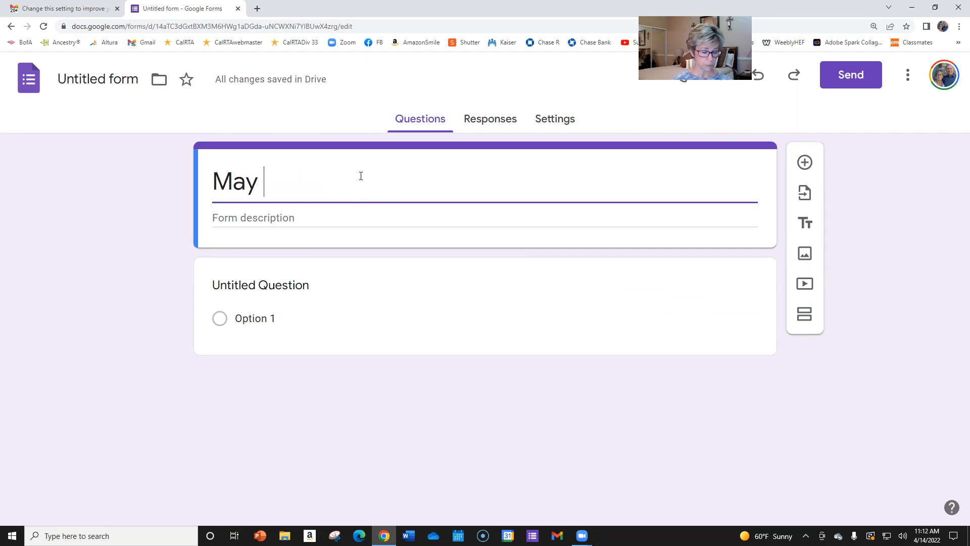
text(3rds )
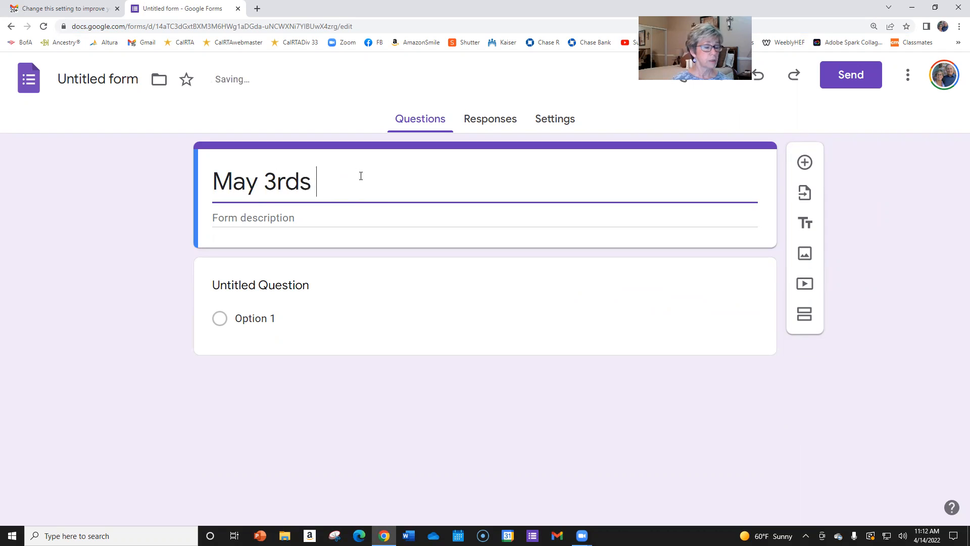
text(E)
key(BackSpace)
key(BackSpace)
key(BackSpace)
text(Event Volunteer Form)
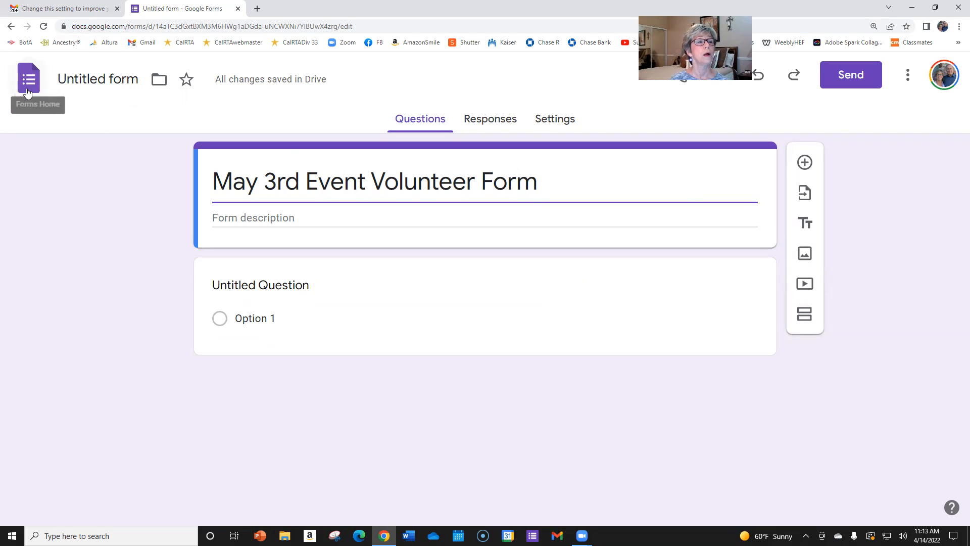
Name the form document "May 3rd Event Volunteer Form" to match its title, and highlight both names for comparison
click(60, 81)
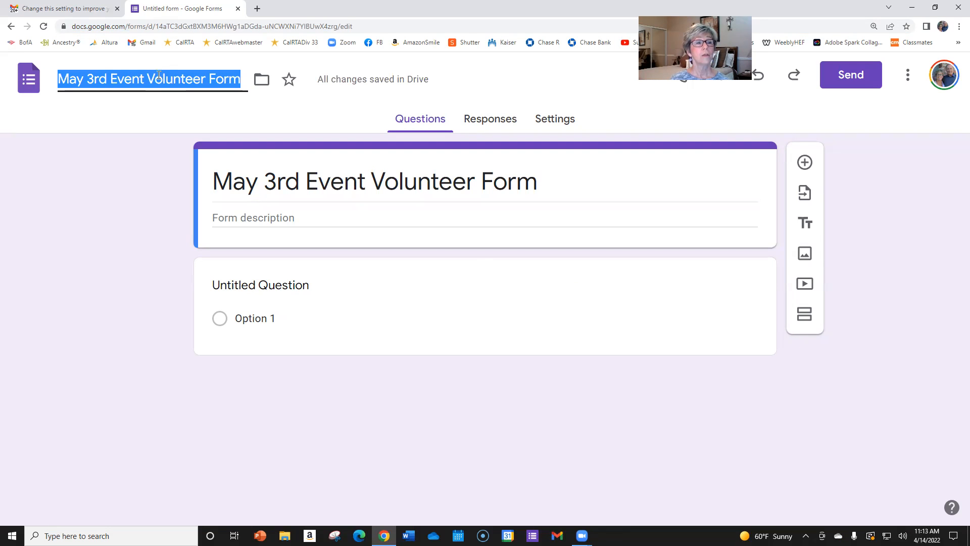
drag(537, 185, 191, 183)
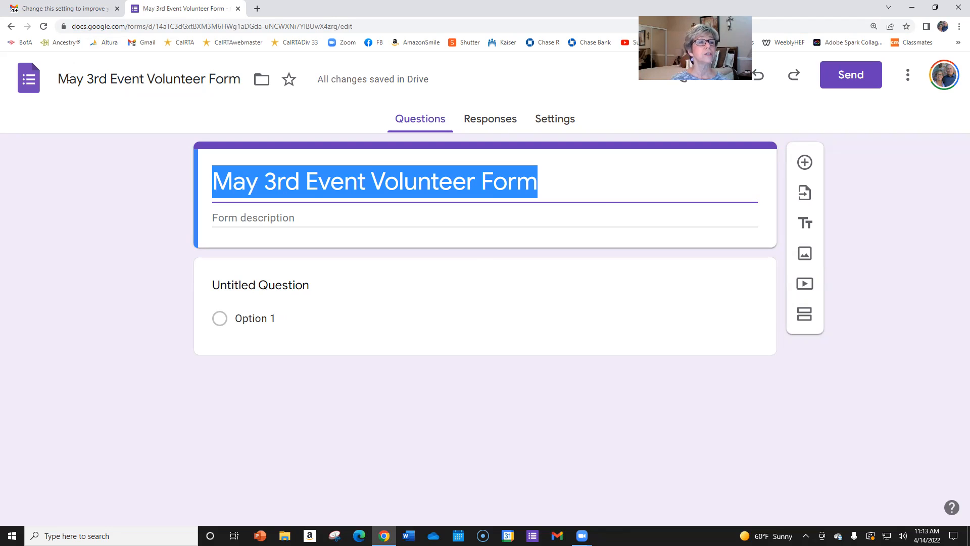
drag(58, 79, 256, 80)
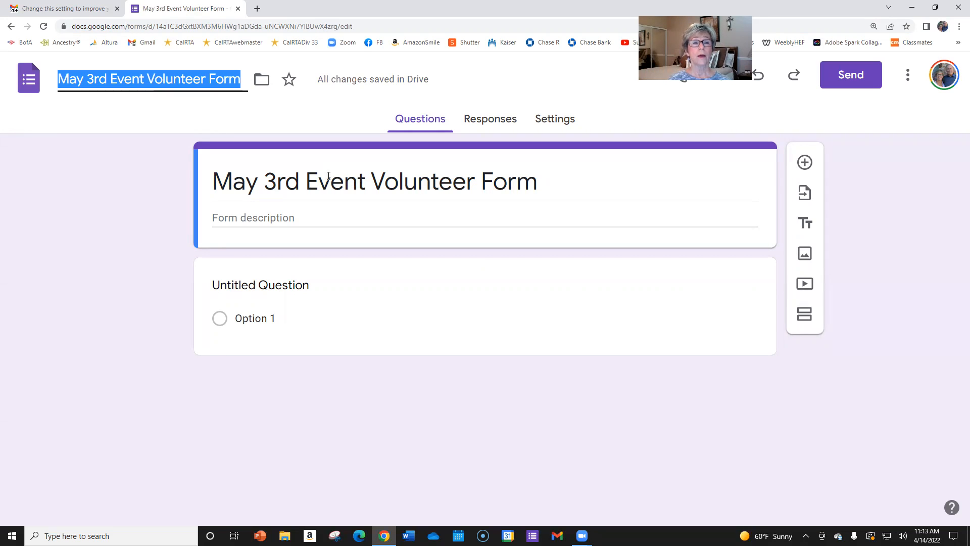
drag(221, 185, 565, 194)
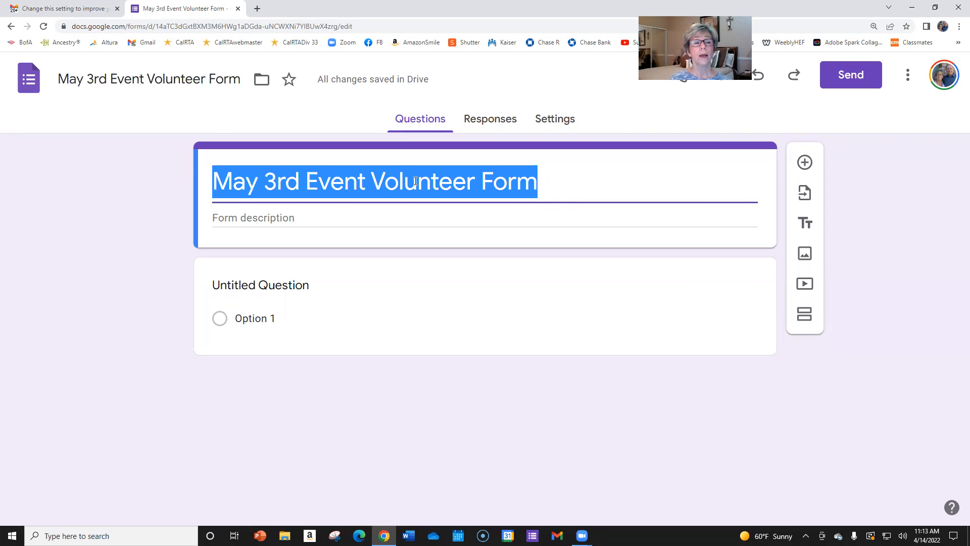
click(142, 82)
drag(58, 79, 239, 84)
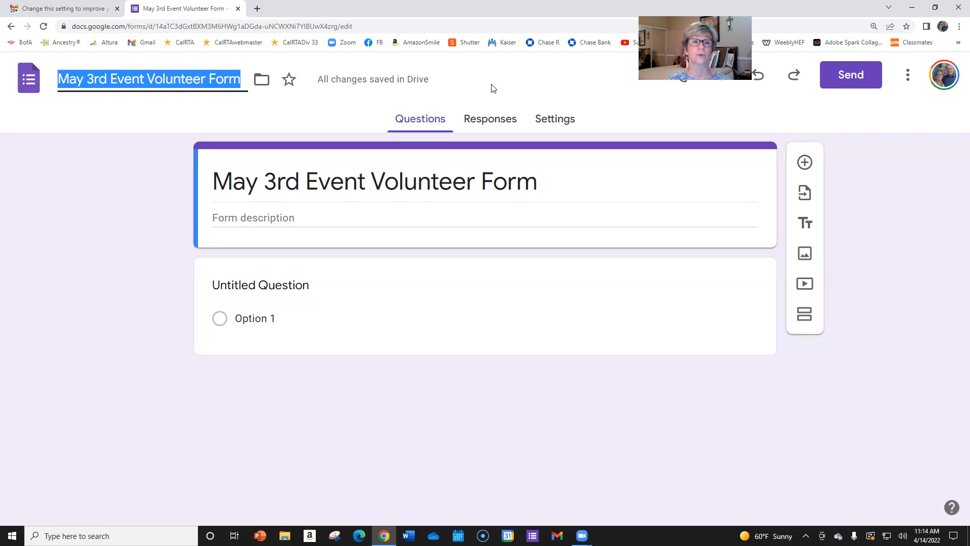
Add the form description "Please complete the information below to sign up to volunteer at our May fundraiser. Thank you!"
click(213, 218)
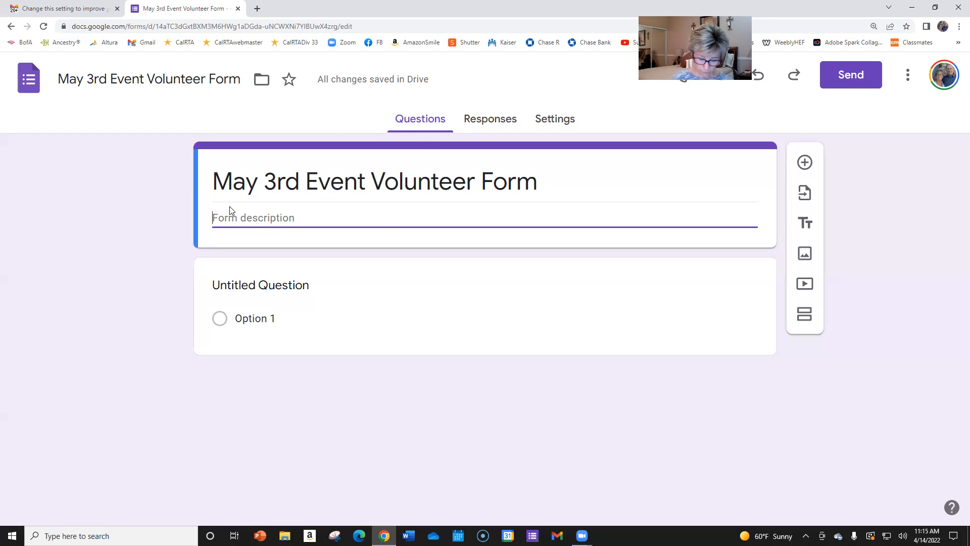
text(Please co)
text(mplete t)
text(his)
text(information)
text( be)
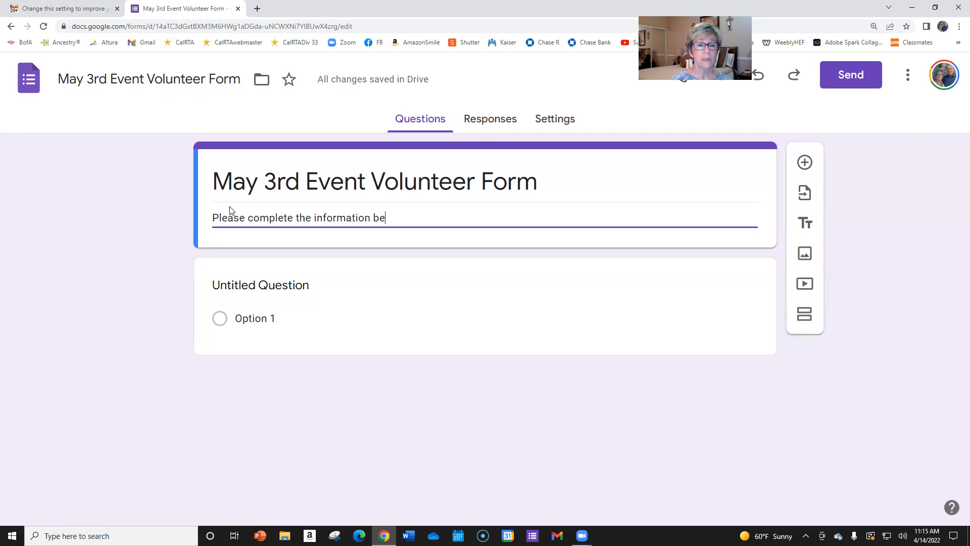
text(low to sign up )
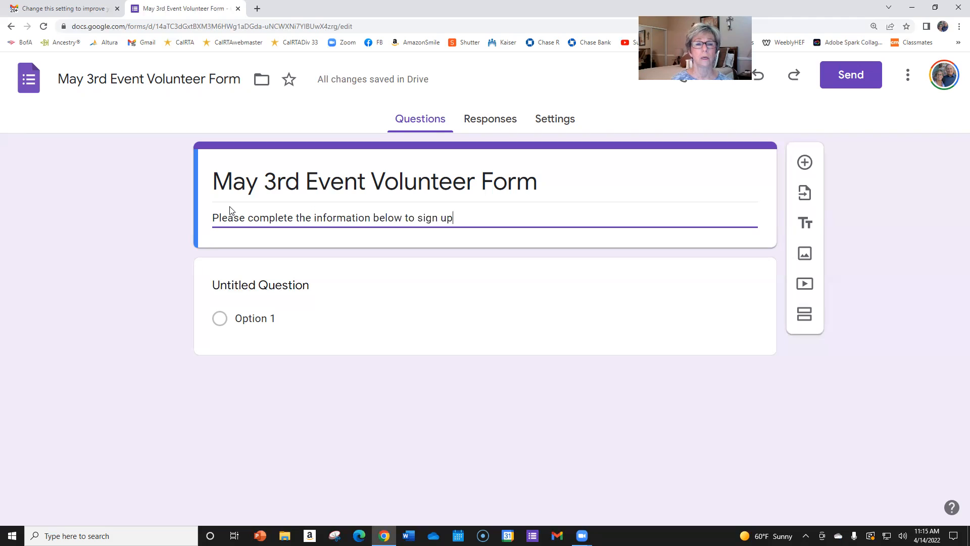
text(to volu)
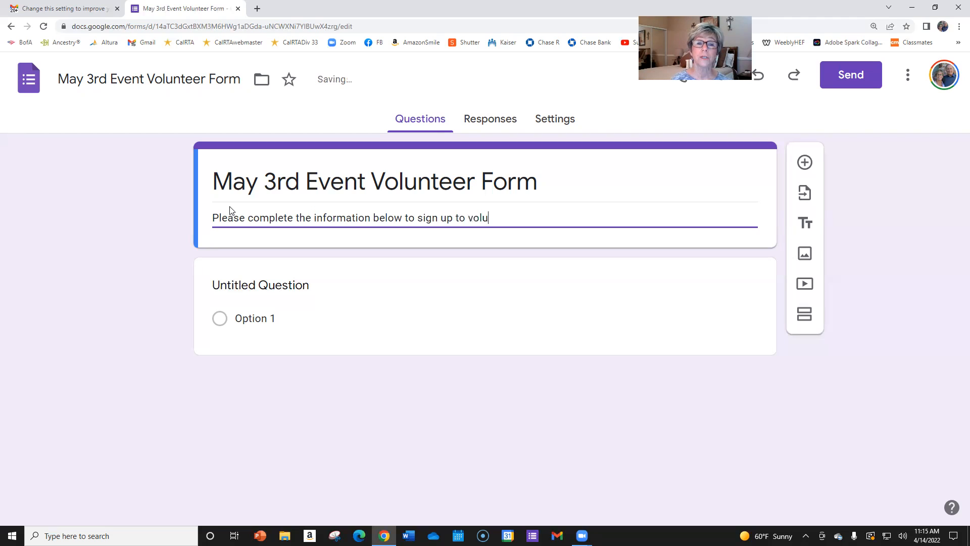
text(nteer at our May fundraiser.  Thank y)
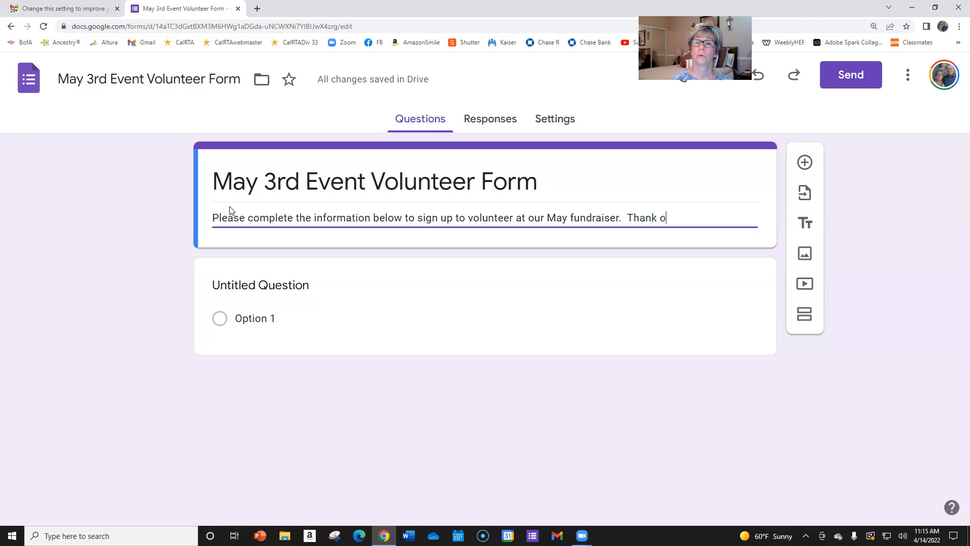
text(o)
key(BackSpace)
text(you!)
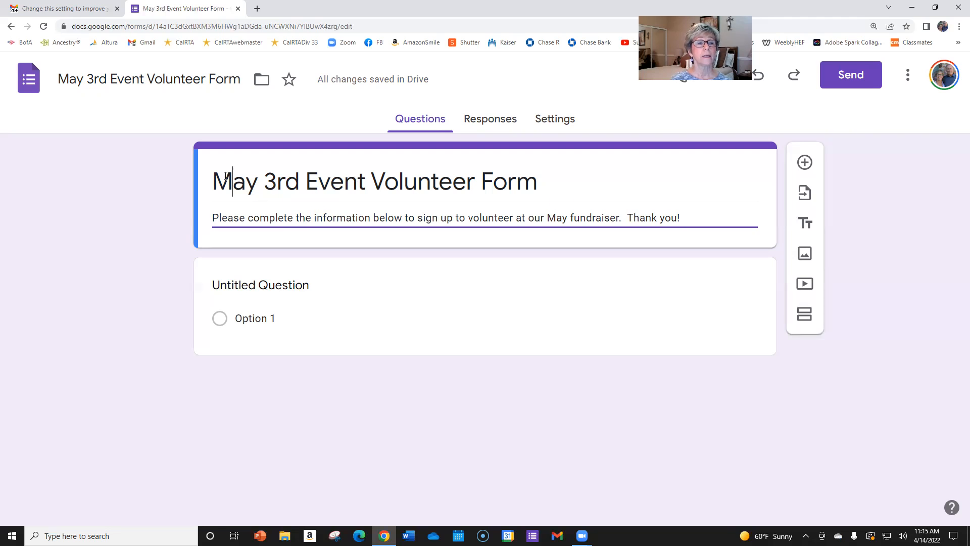
Highlight the form title, the document name and the description one after another, and clear the selection
drag(226, 176, 577, 182)
drag(68, 74, 242, 79)
triple_click(214, 216)
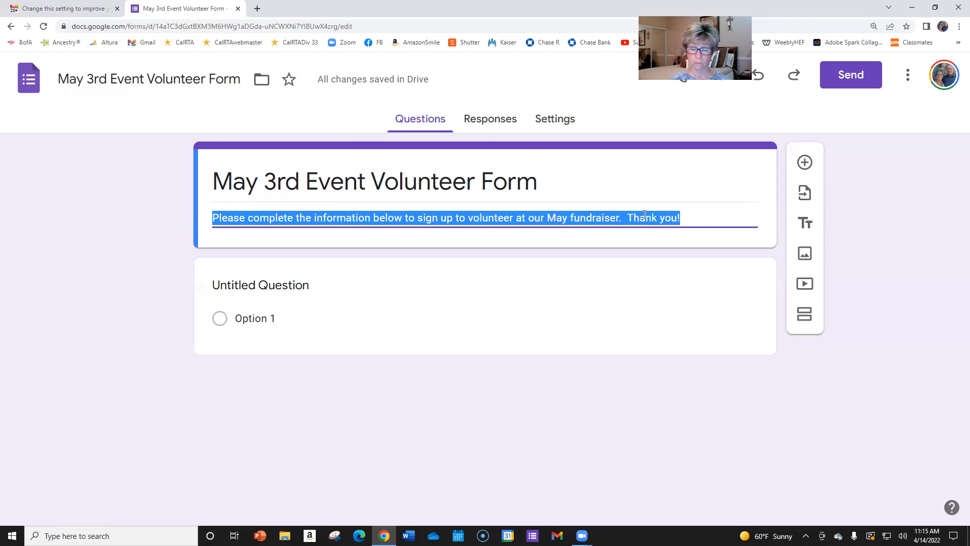
click(733, 209)
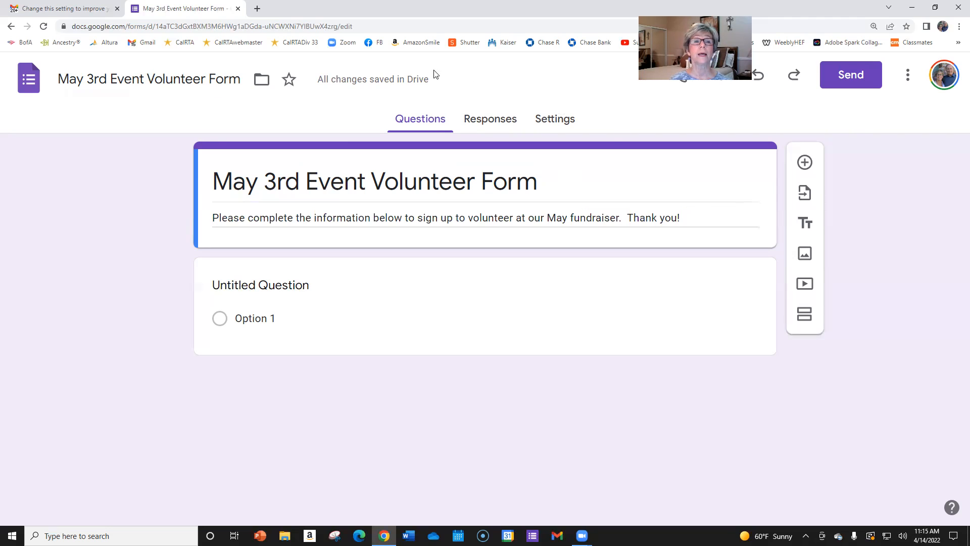
Open the theme options and try orange, blue-gray, blue and purple theme colors, with the darkest purple and gray backgrounds
mouse_move(410, 83)
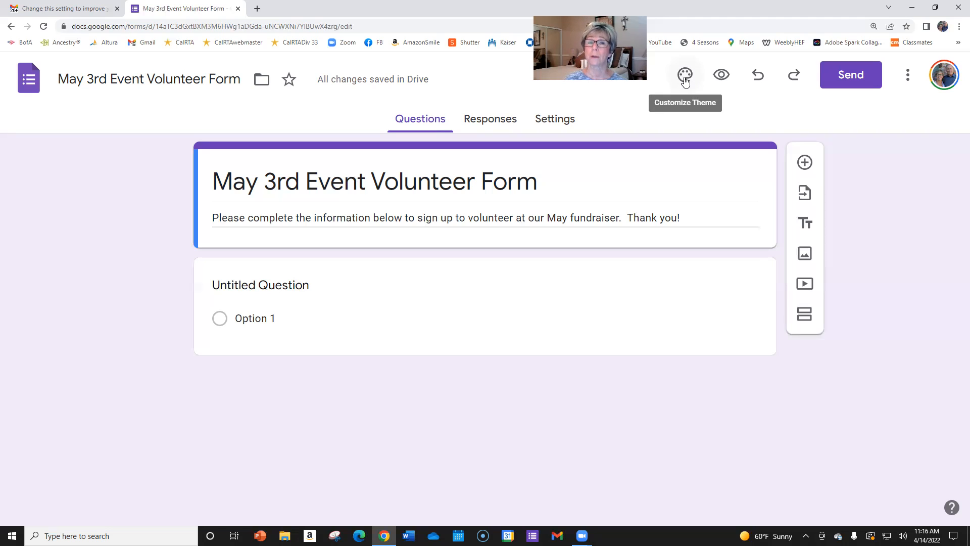
click(685, 81)
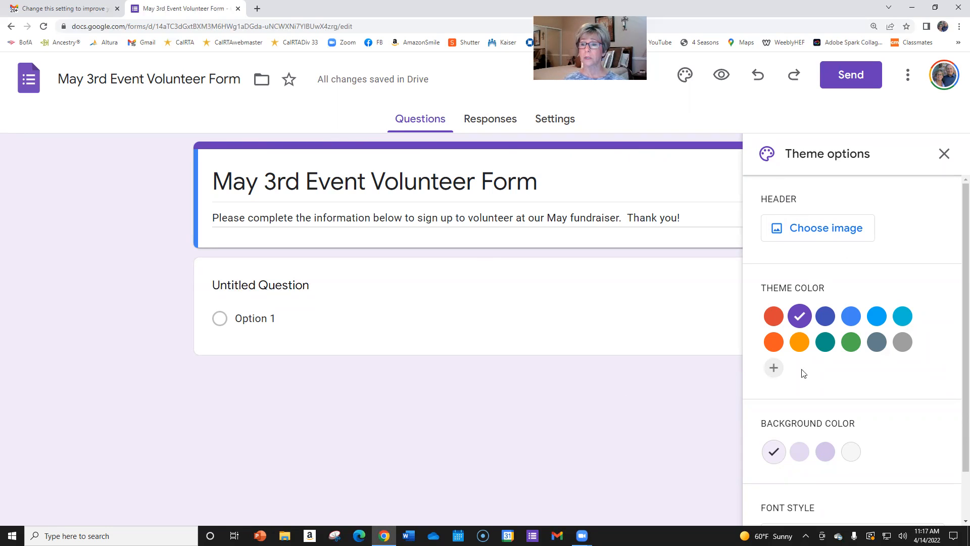
click(800, 346)
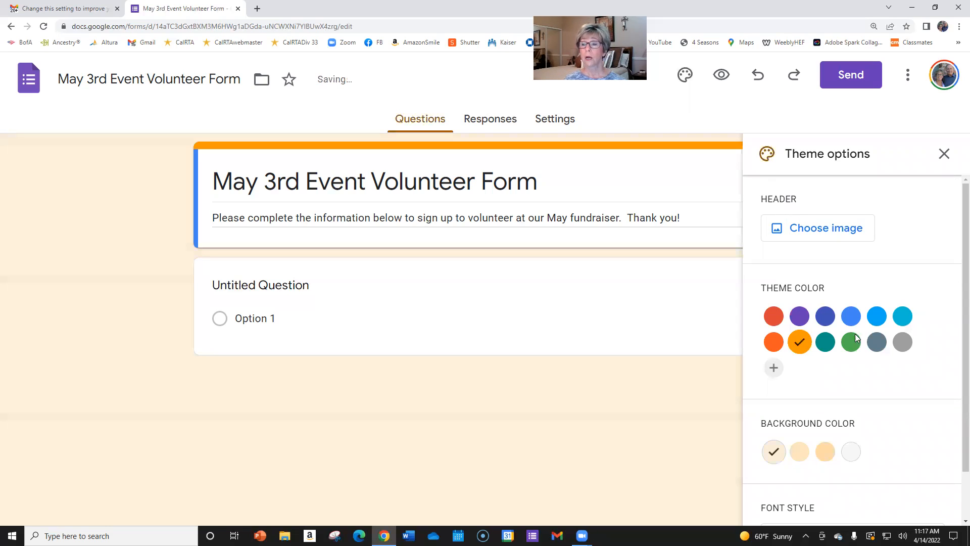
click(879, 346)
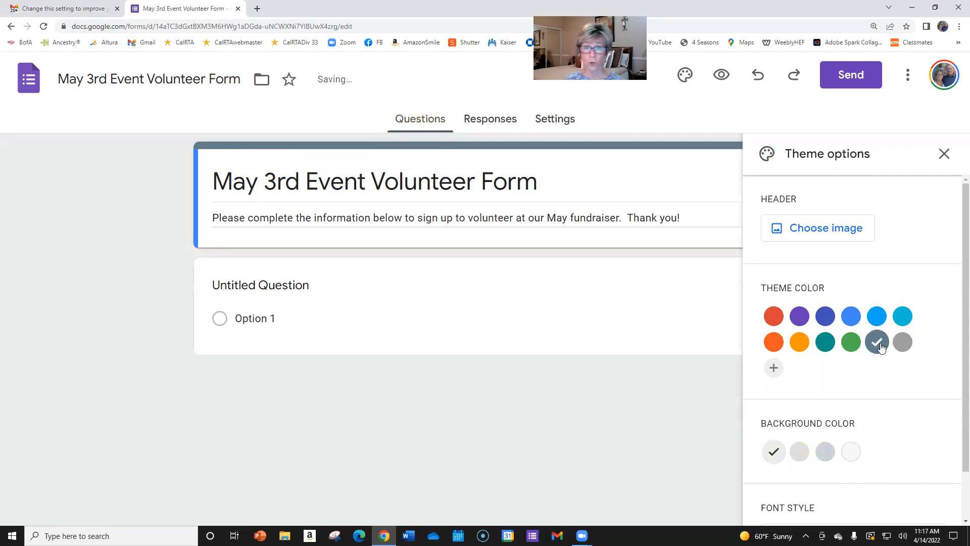
click(852, 319)
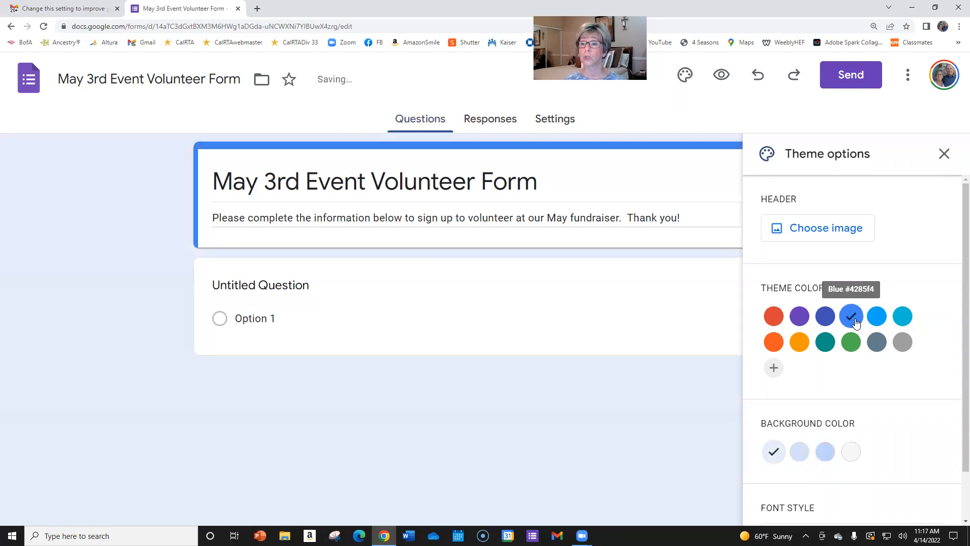
click(803, 319)
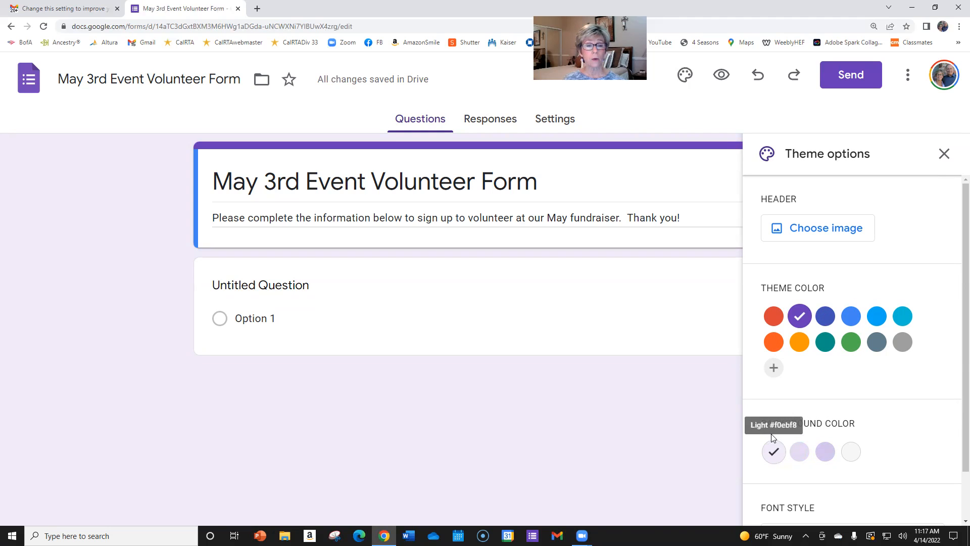
click(827, 458)
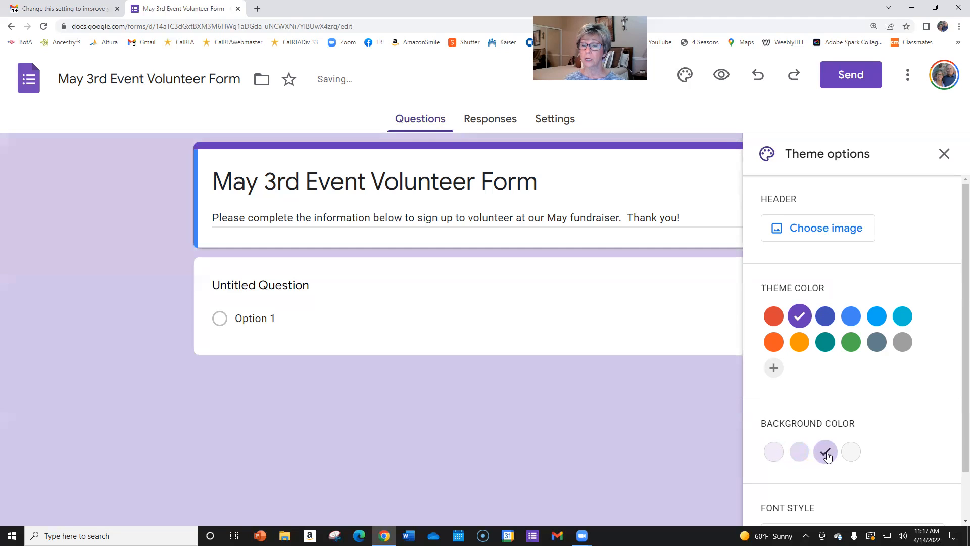
click(857, 454)
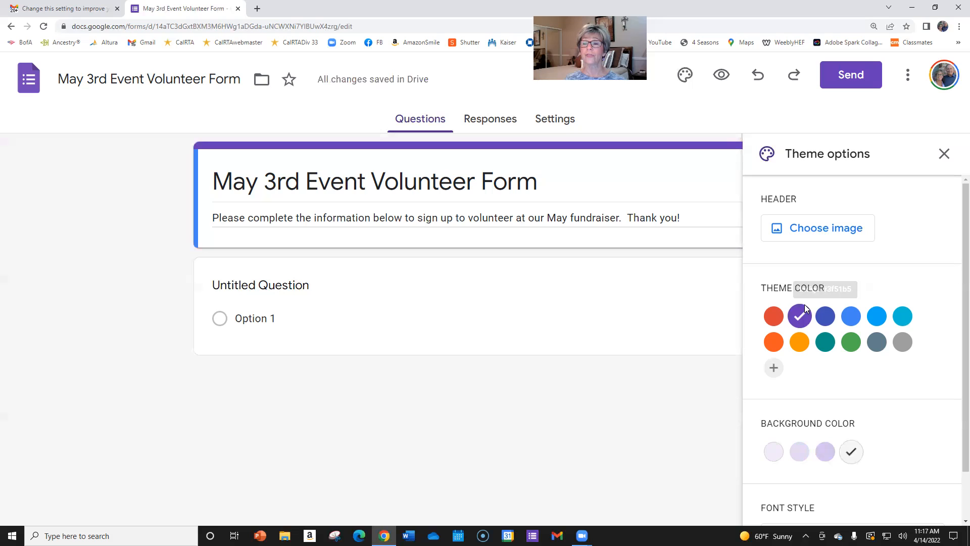
Try the indigo theme color with its darkest background, and settle on Blue #4285f4 with the darkest blue background shade
click(829, 318)
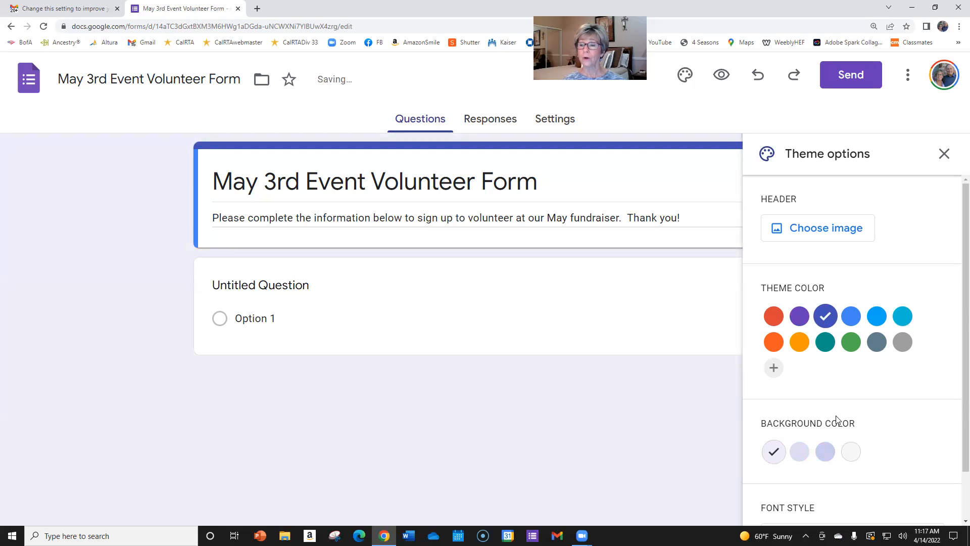
click(828, 453)
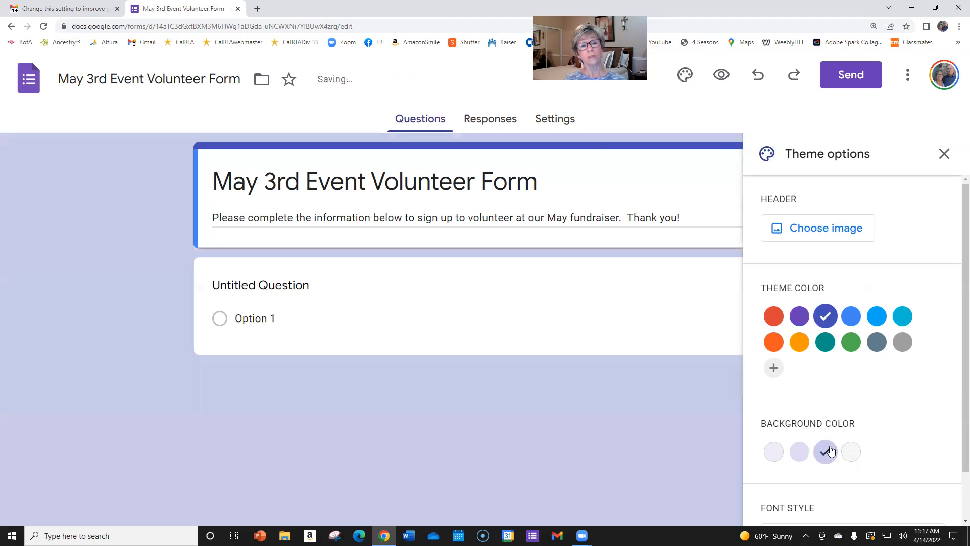
click(831, 322)
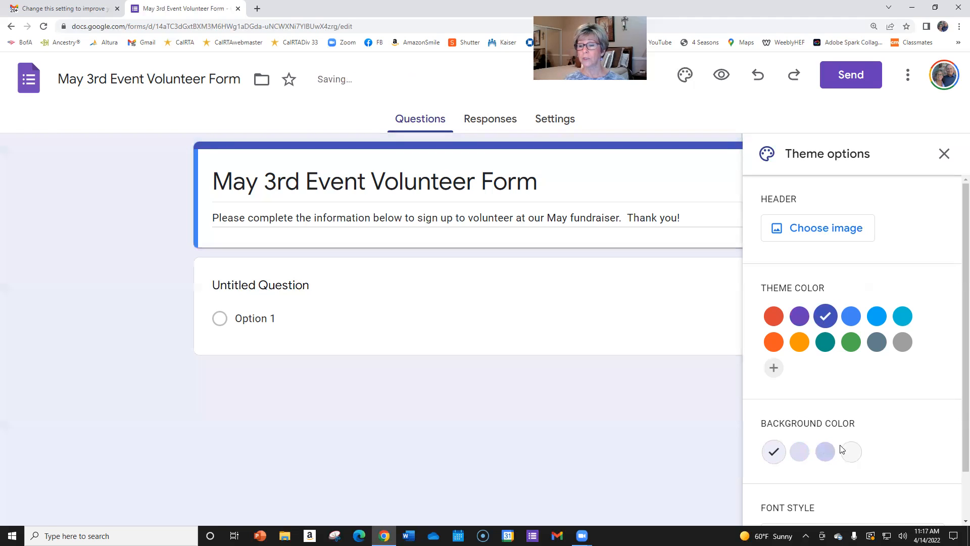
click(854, 320)
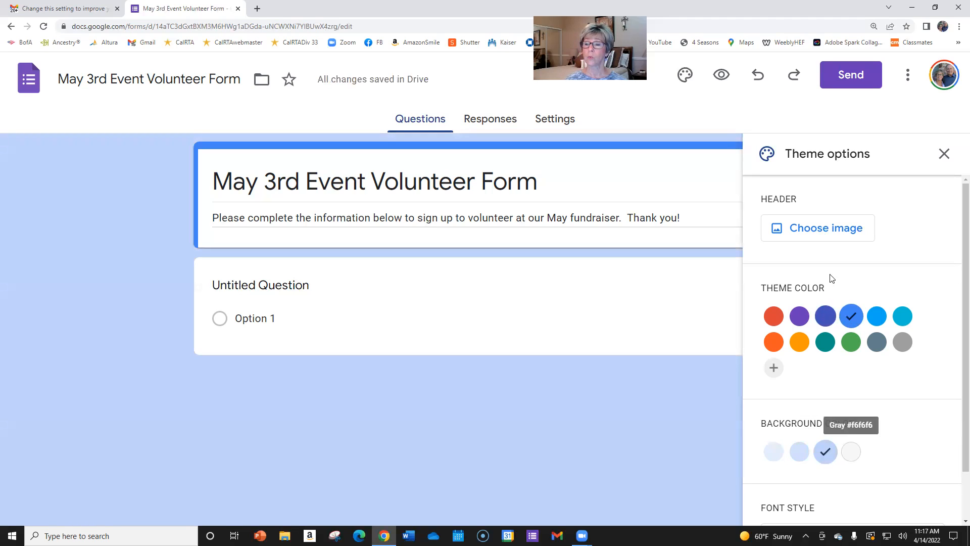
Try the Decorative, Formal and Playful font styles on the form
scroll(828, 493, down, 1)
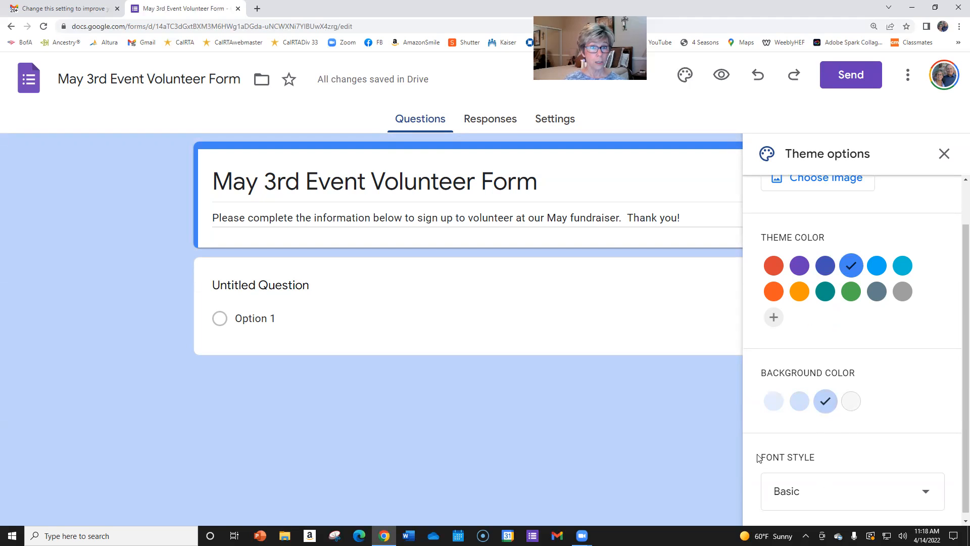
click(792, 496)
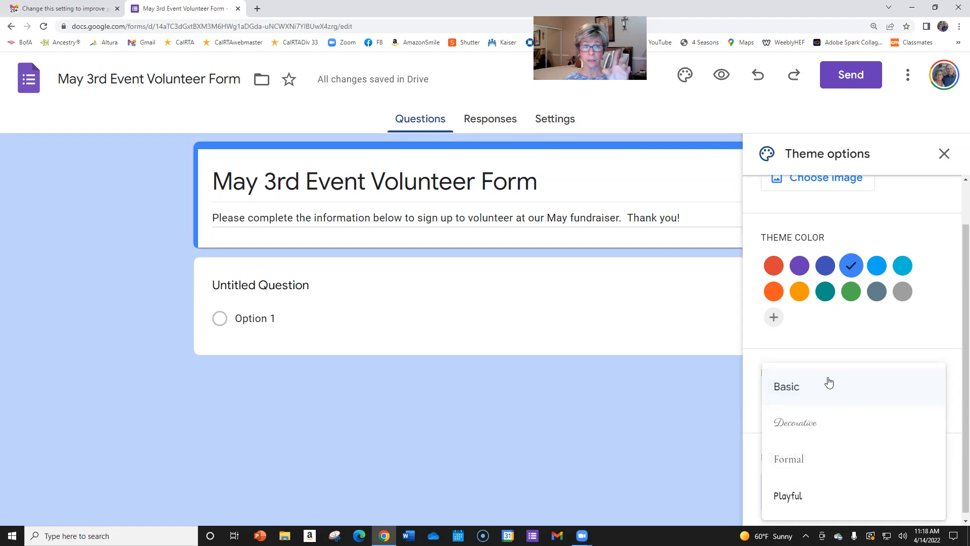
click(795, 423)
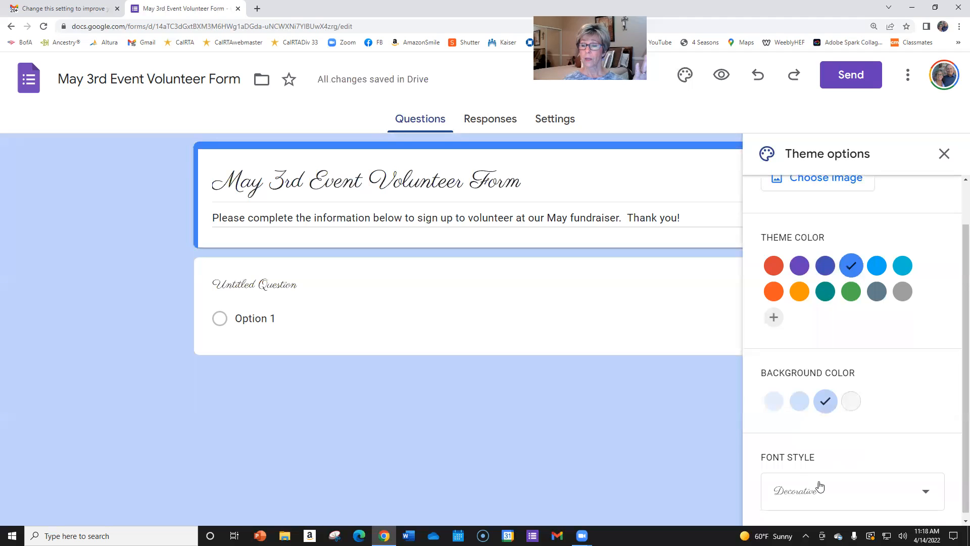
click(825, 489)
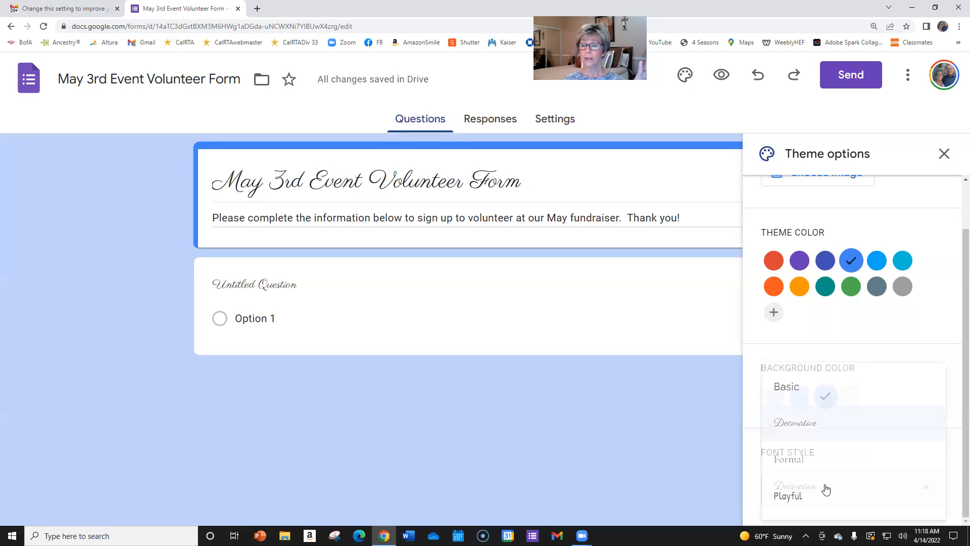
click(802, 458)
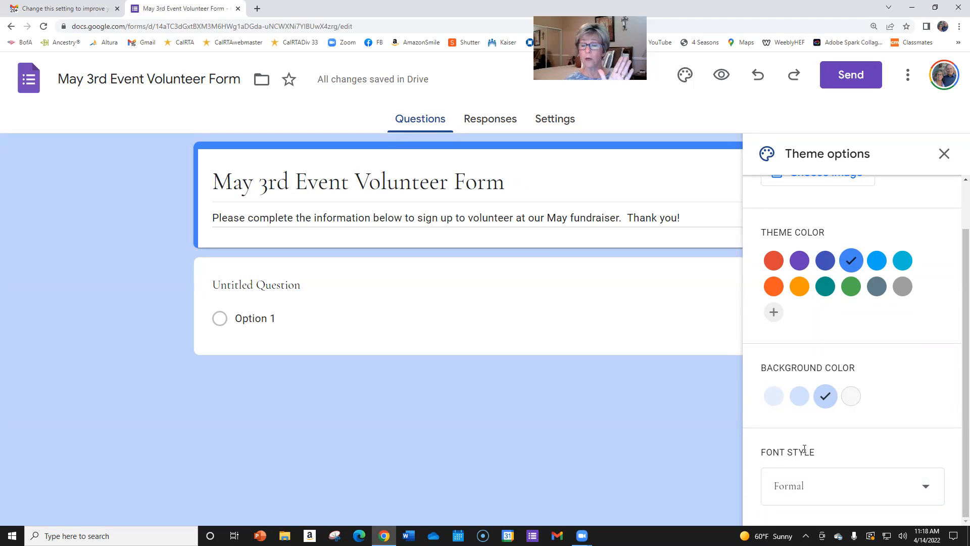
click(824, 491)
click(809, 496)
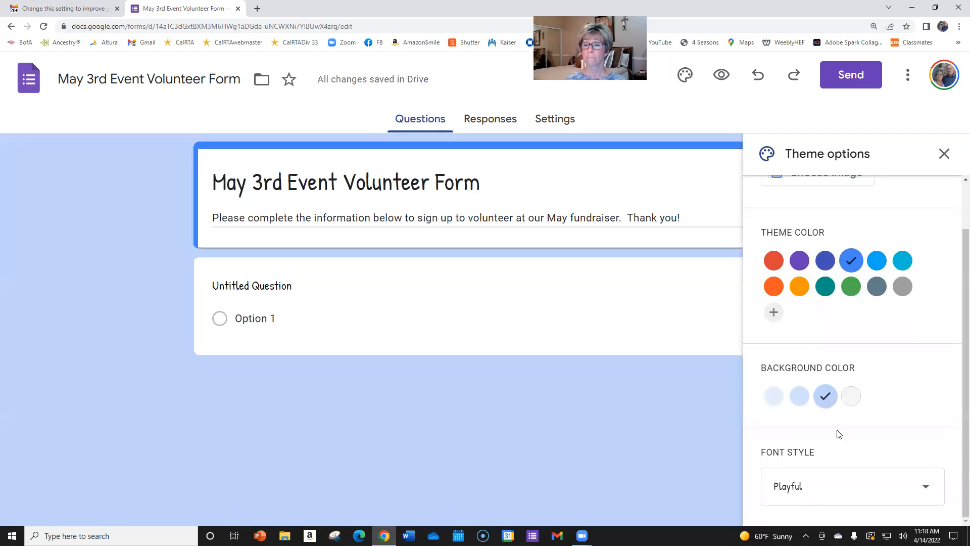
Set the form's font style to Basic and close the theme options
click(819, 485)
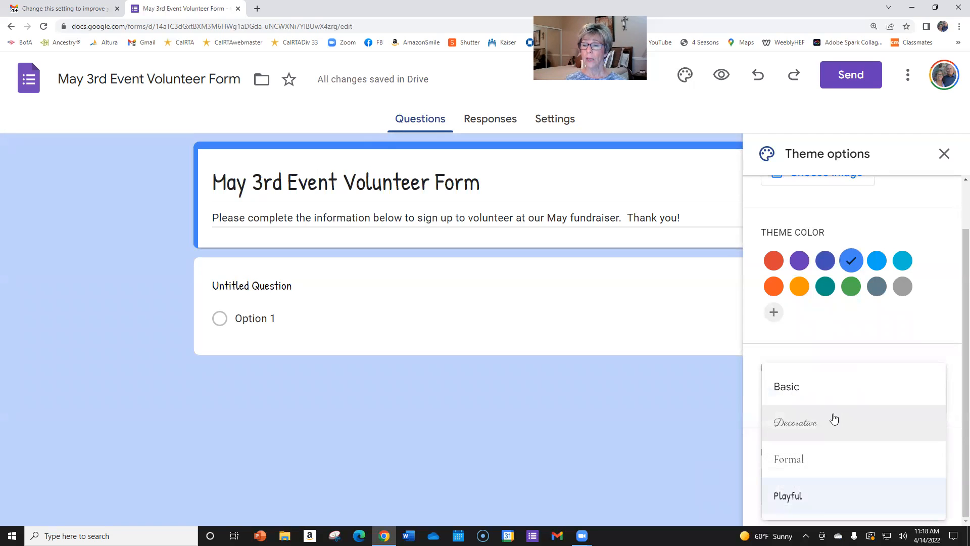
click(787, 388)
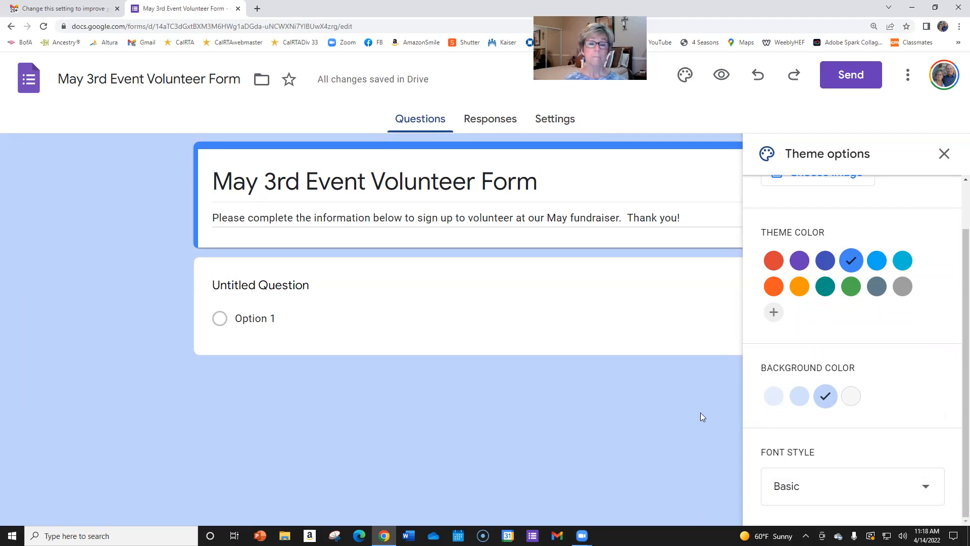
click(944, 154)
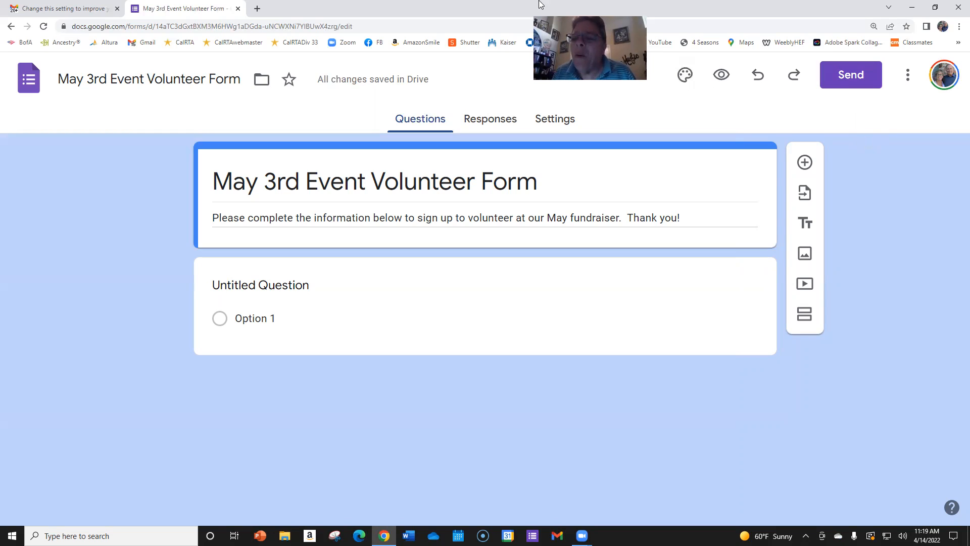
Open Google Drive in a new tab to view the saved form in My Drive, return to the form and close the Drive tab
click(257, 9)
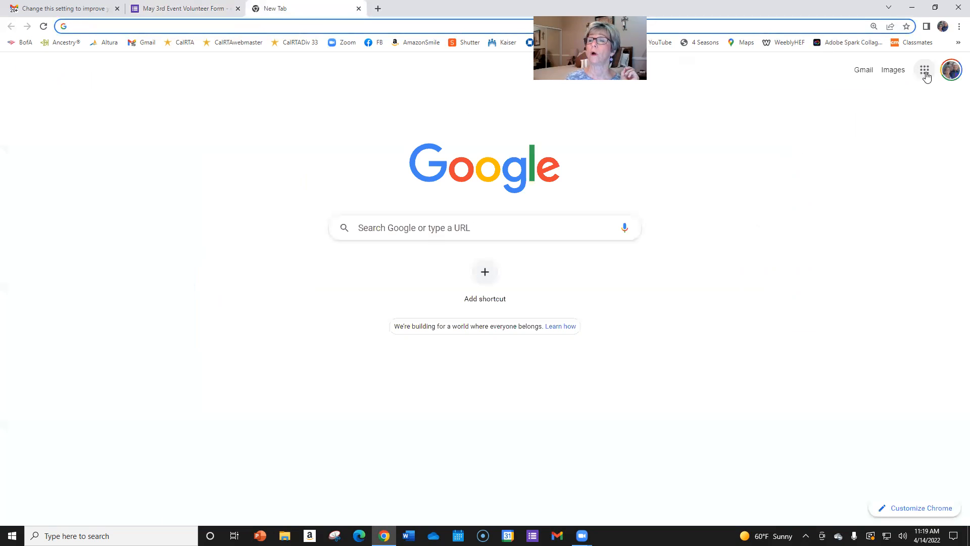
click(925, 70)
click(927, 126)
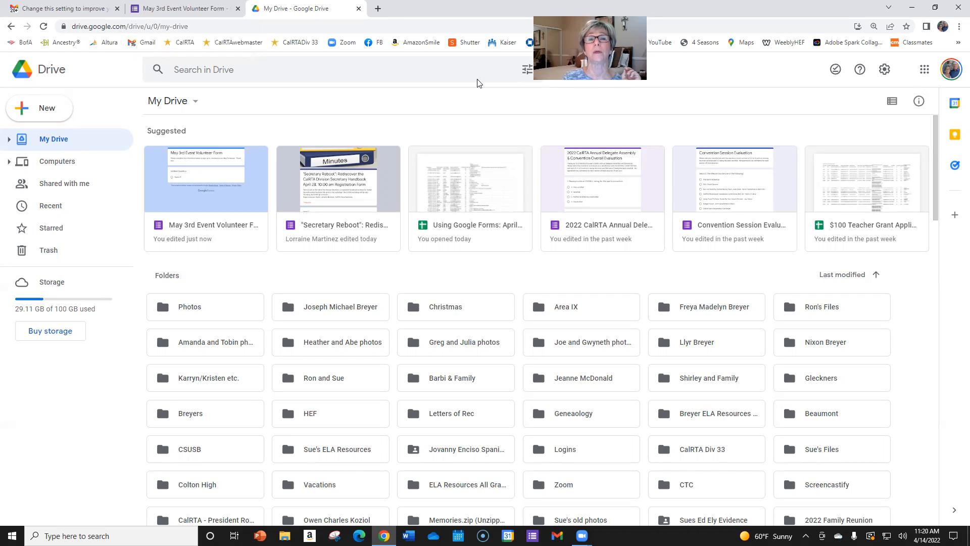
click(197, 12)
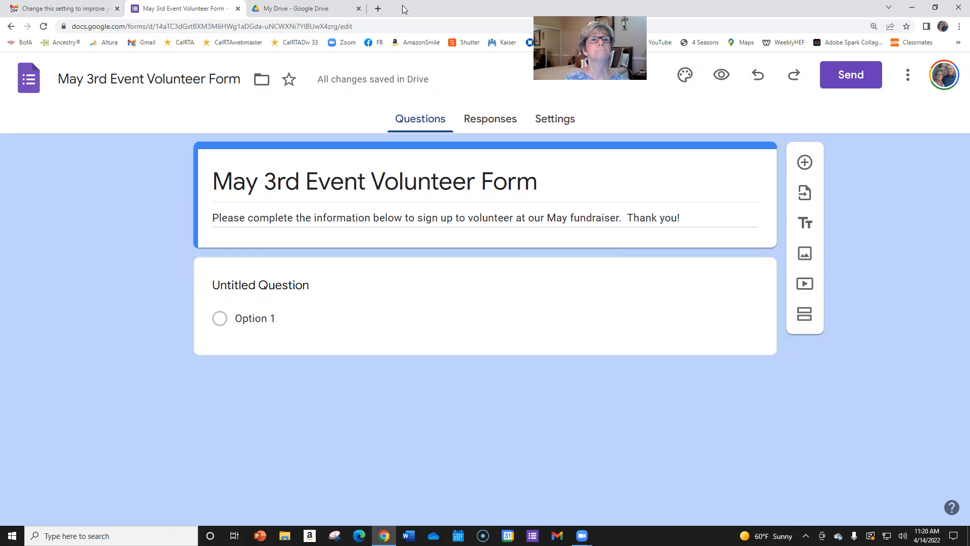
click(358, 11)
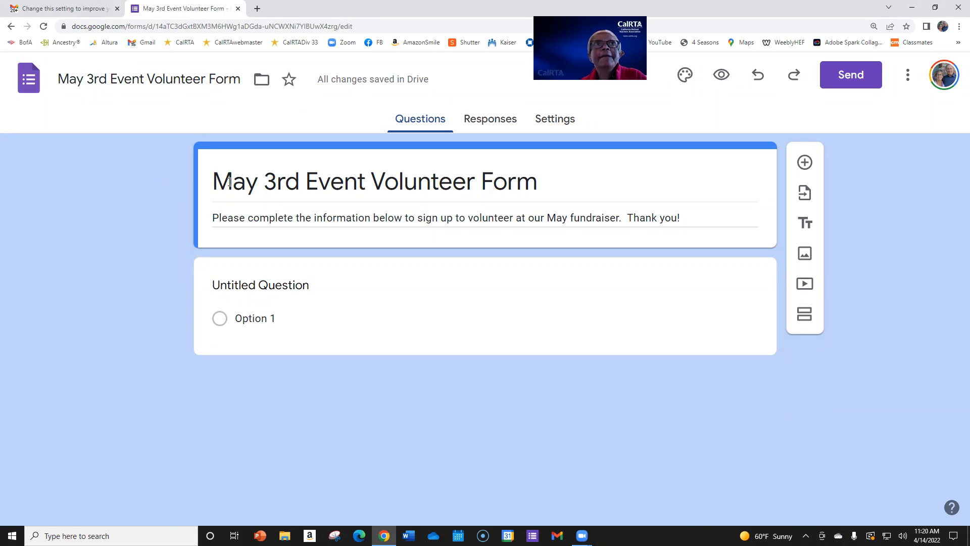
Highlight the whole form title "May 3rd Event Volunteer Form" to point it out
drag(218, 182, 552, 178)
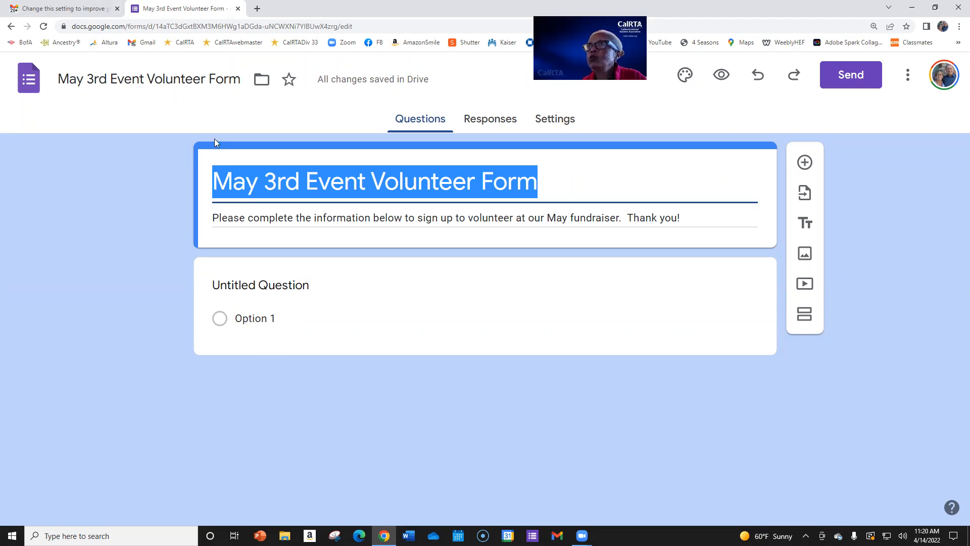
click(255, 177)
drag(542, 182, 218, 176)
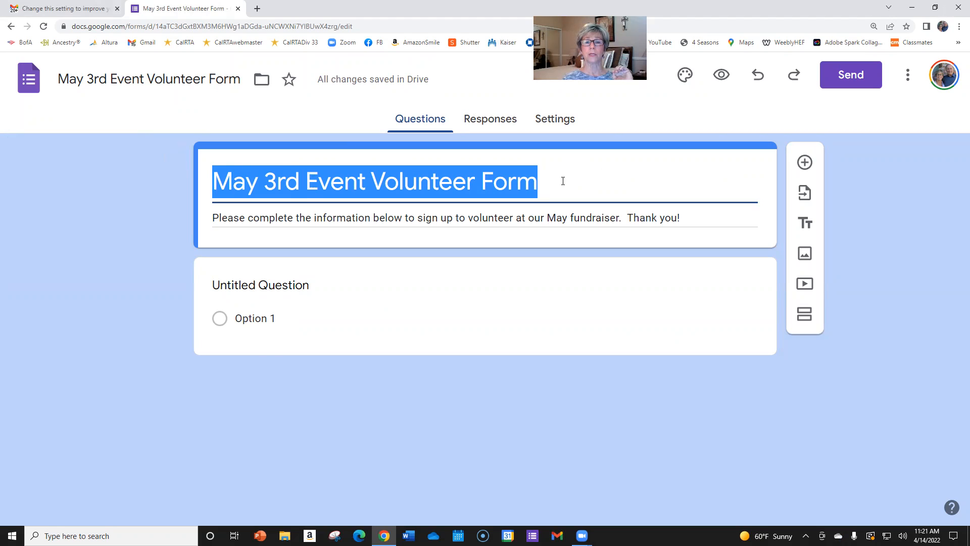
drag(546, 180, 213, 173)
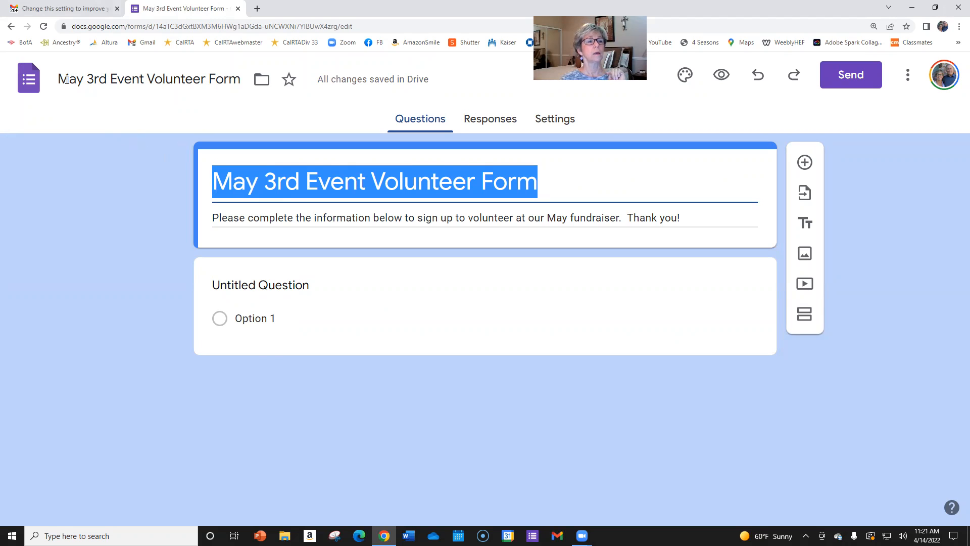
click(100, 79)
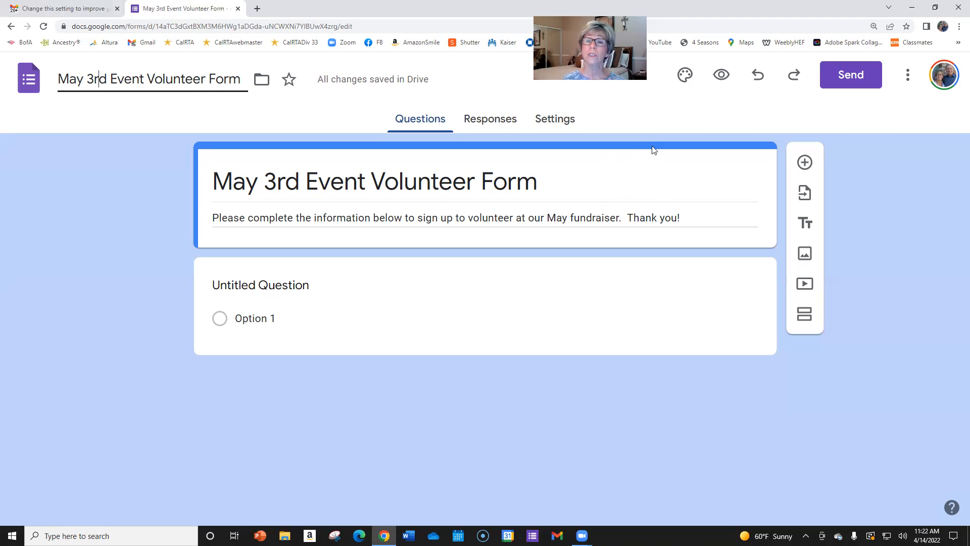
Choose the snowy mountain photo with the CalRTA logo, dated Mar 11, 2022, from the account's photos as the form's header image
click(685, 75)
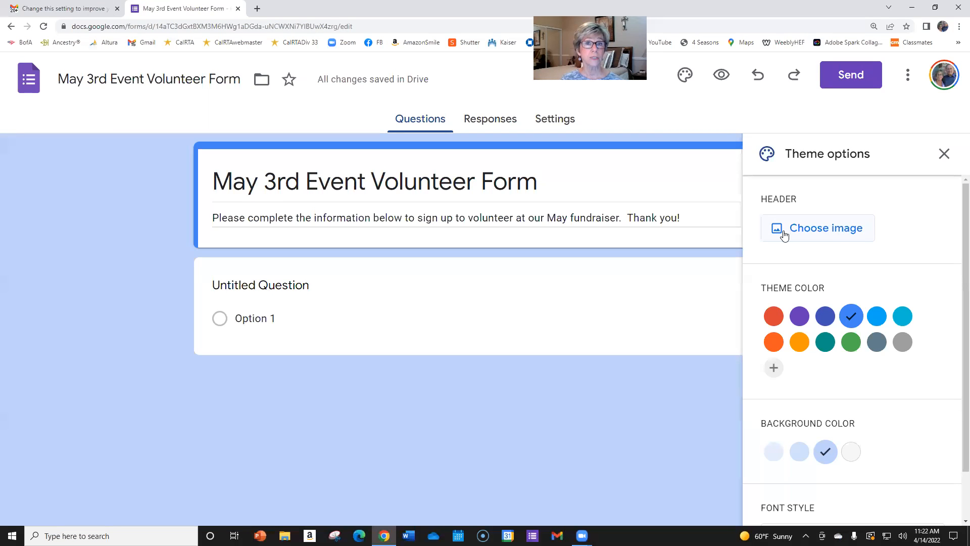
click(800, 230)
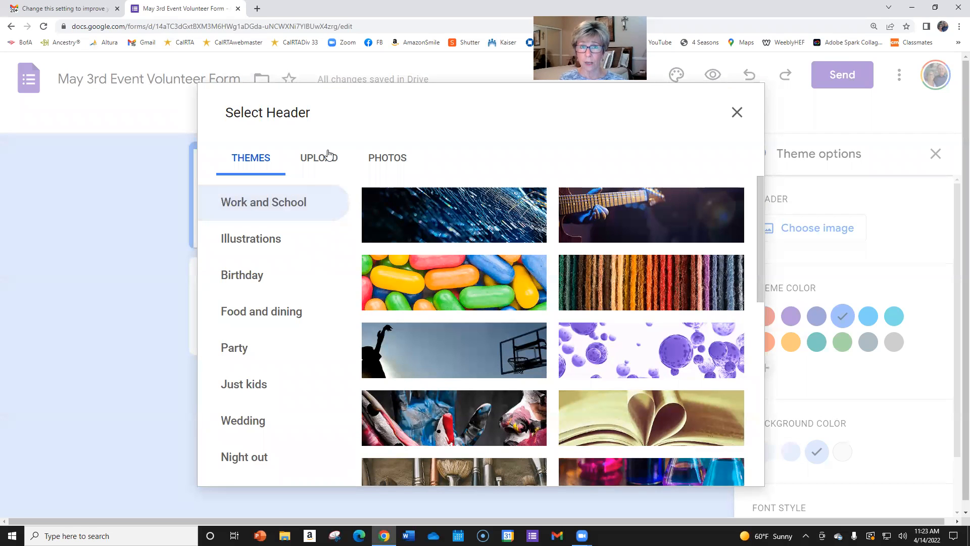
click(388, 160)
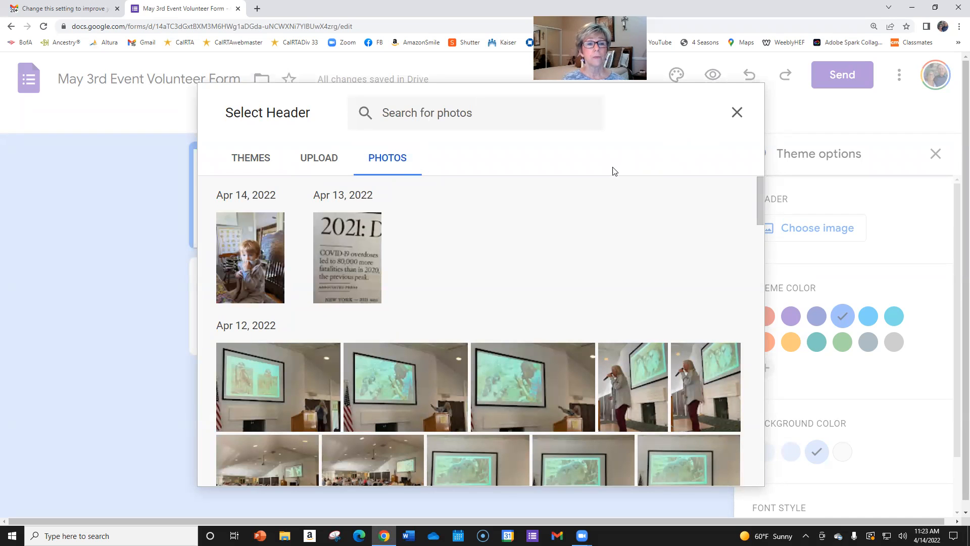
scroll(595, 189, down, 6)
scroll(594, 192, down, 10)
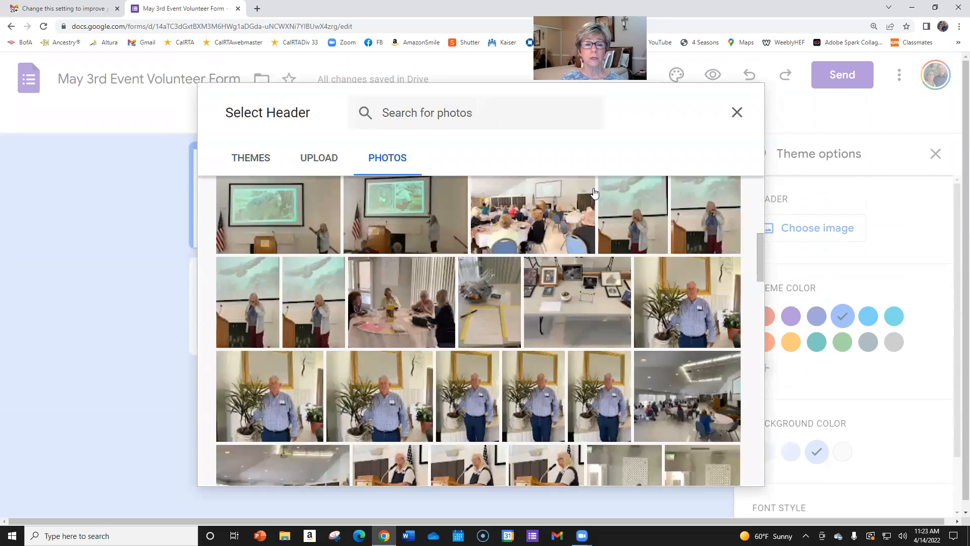
scroll(591, 196, down, 10)
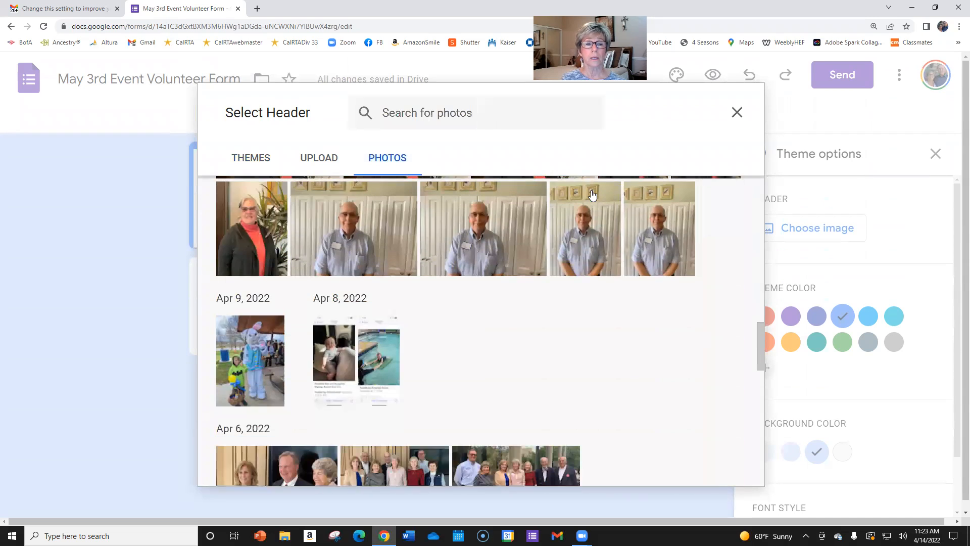
scroll(588, 194, down, 5)
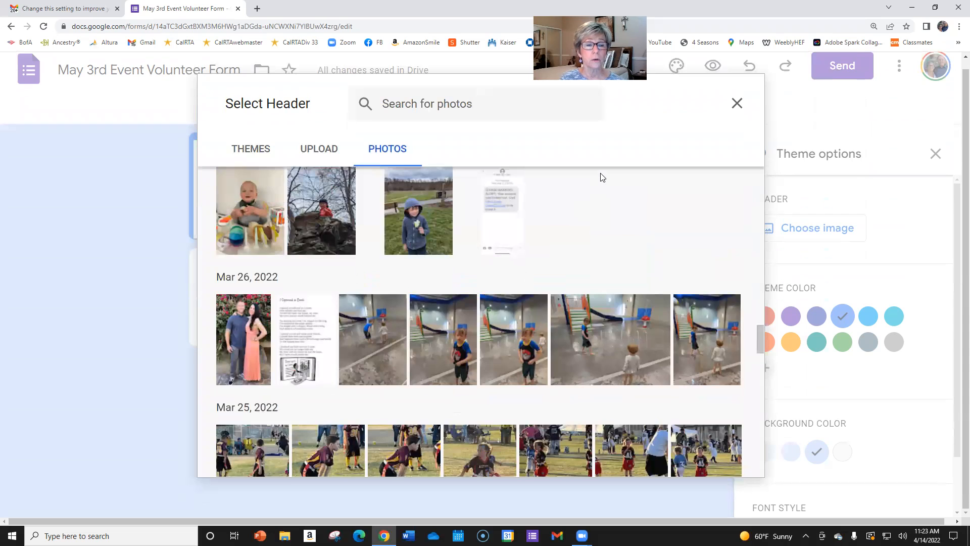
scroll(530, 244, down, 8)
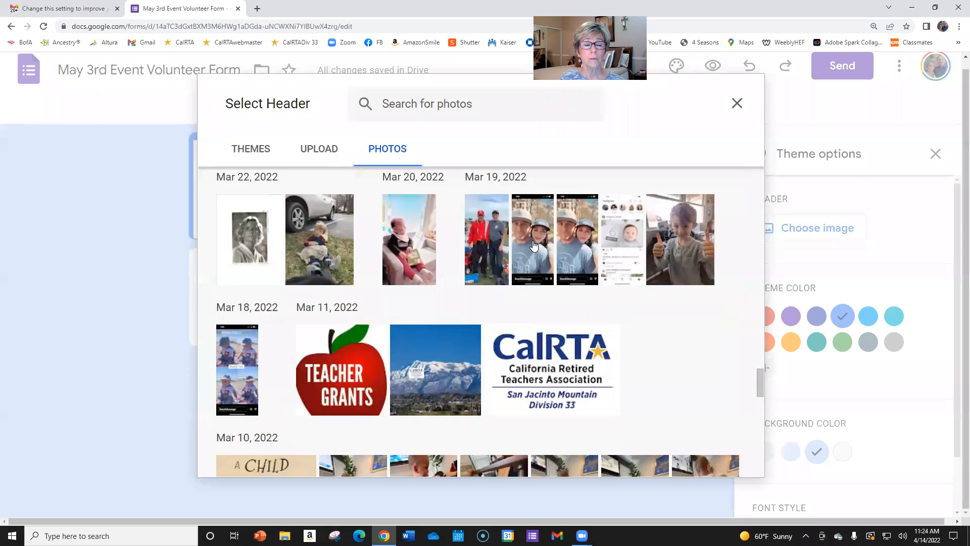
scroll(534, 246, down, 2)
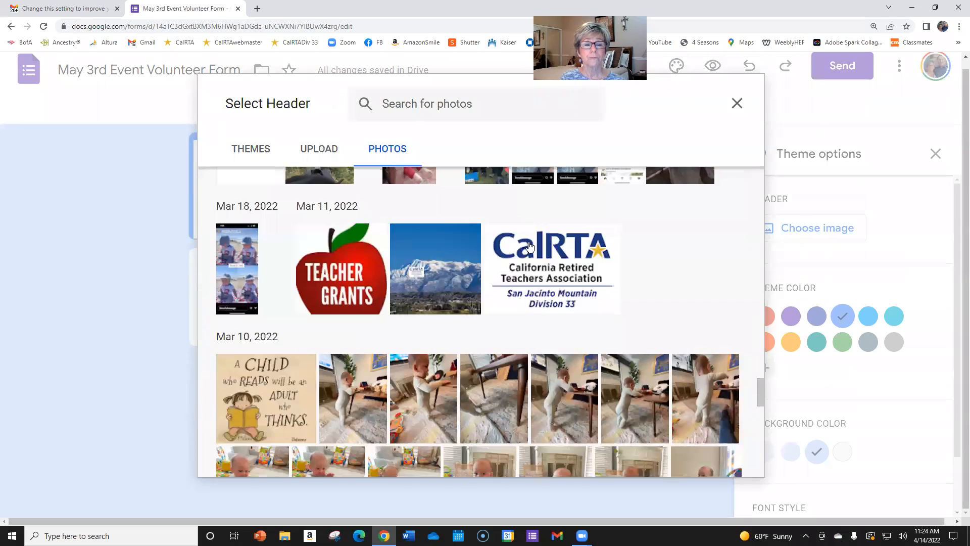
click(460, 270)
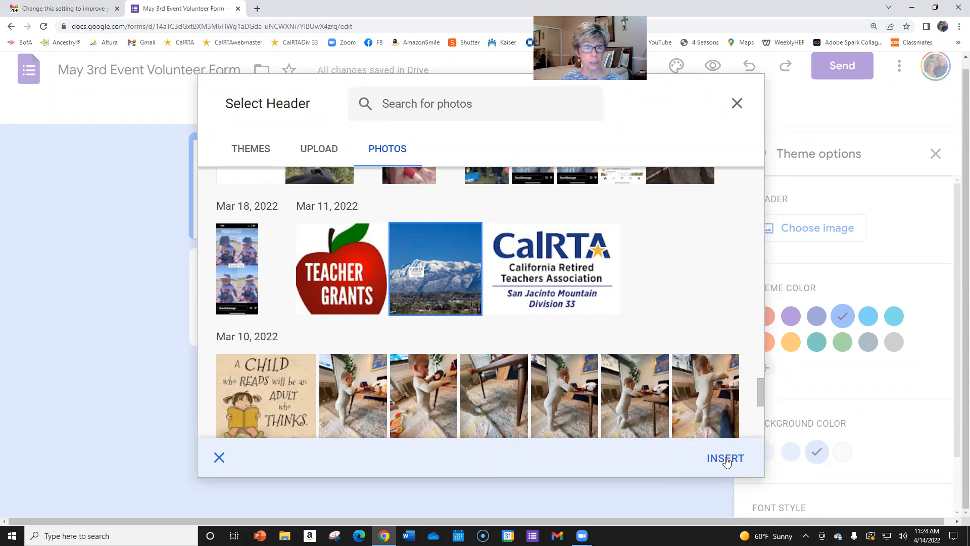
click(727, 463)
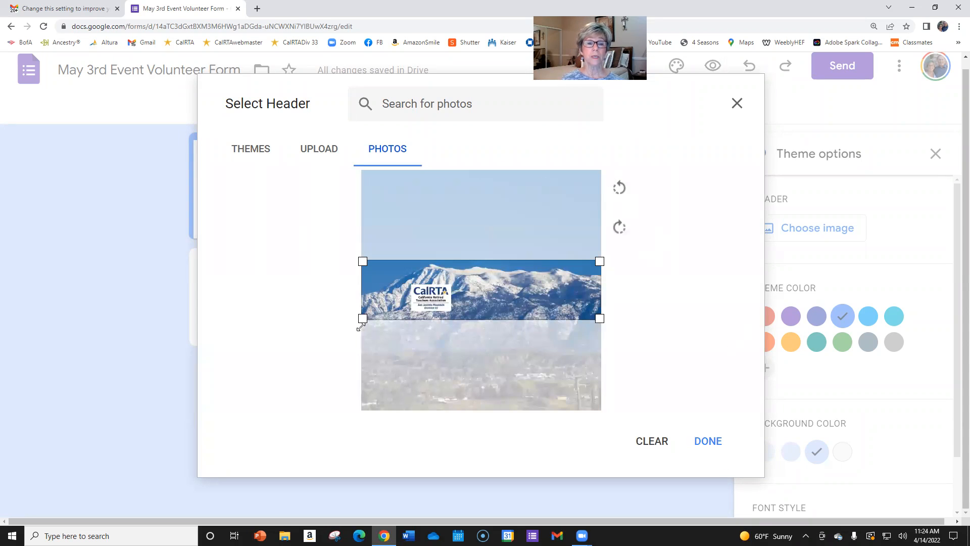
Shift the header crop slightly upward over the snowy mountains, keeping the CalRTA logo inside the frame, and apply it
mouse_move(567, 276)
mouse_down()
mouse_move(568, 287)
mouse_move(568, 258)
mouse_move(572, 366)
mouse_move(572, 230)
mouse_move(574, 273)
mouse_up()
drag(575, 287, 575, 287)
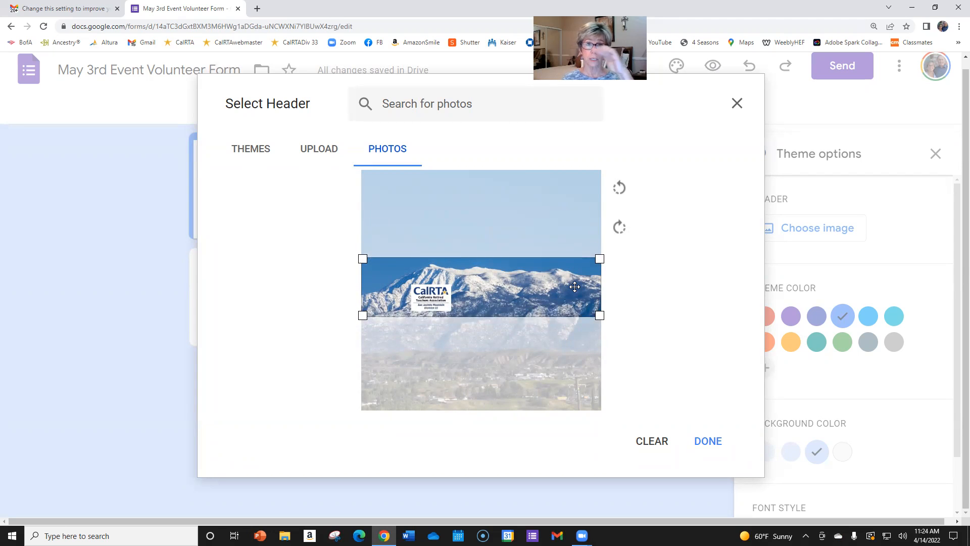
mouse_move(575, 287)
mouse_down()
mouse_move(574, 260)
mouse_move(576, 286)
mouse_up()
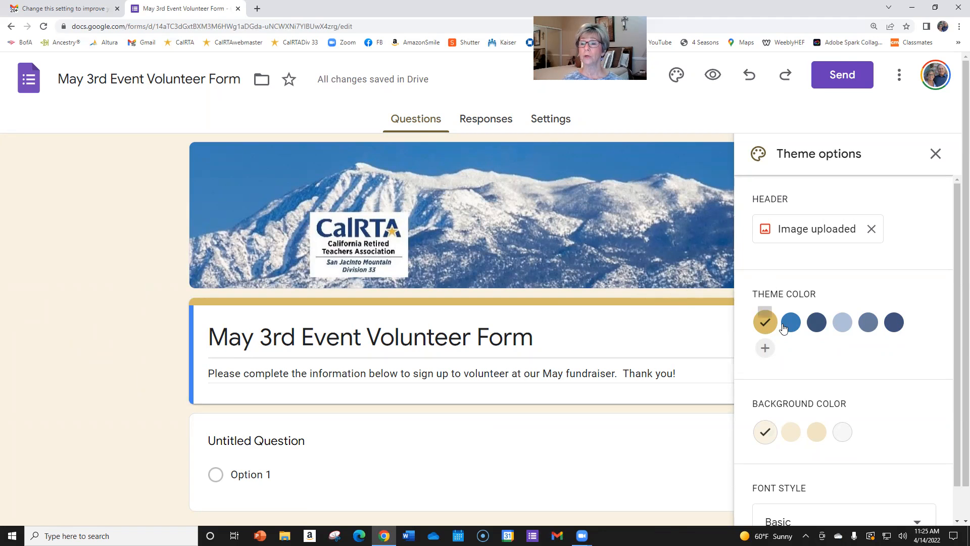
Set the form's theme color to dark slate blue #3b5475 and its background to the darkest gray-blue shade
click(818, 323)
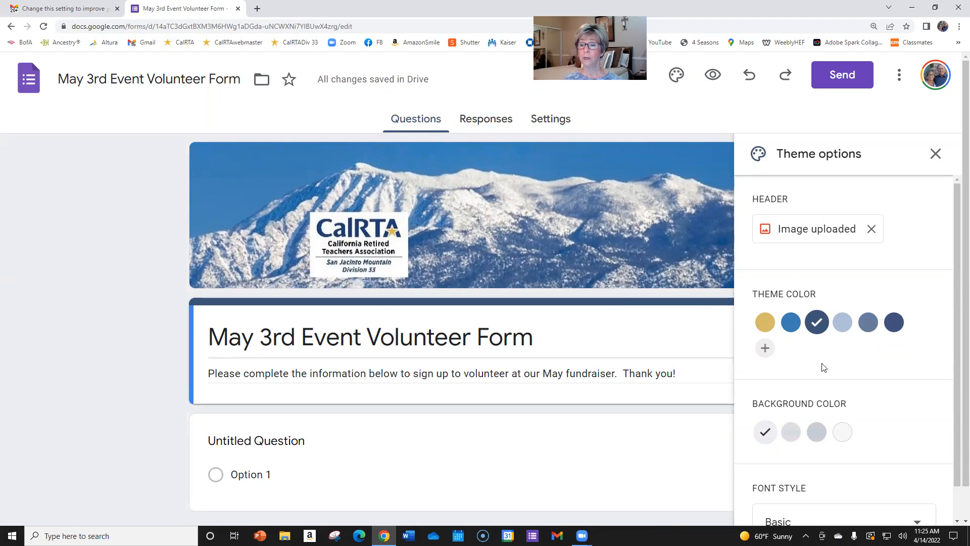
click(817, 432)
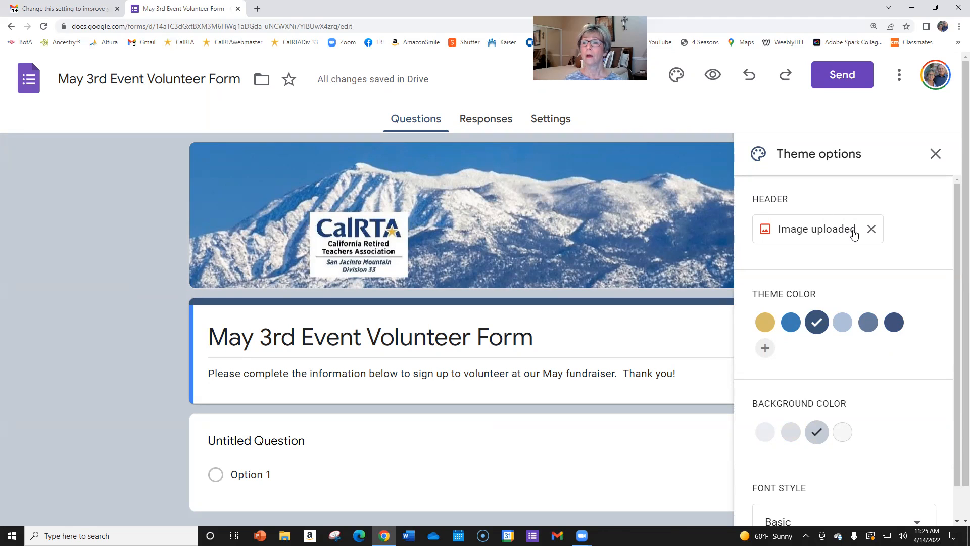
Preview the form as respondents see it, then return to editing the form from the preview
click(713, 76)
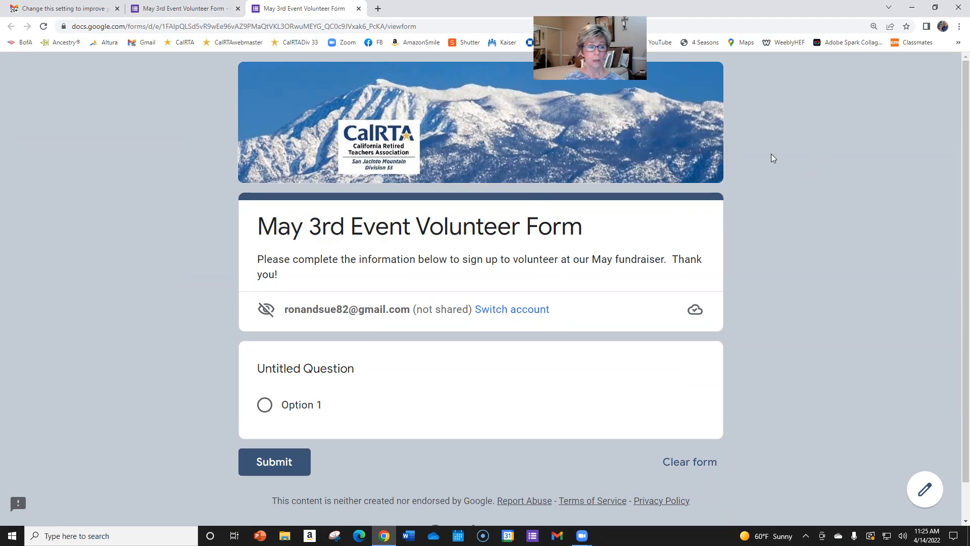
click(926, 490)
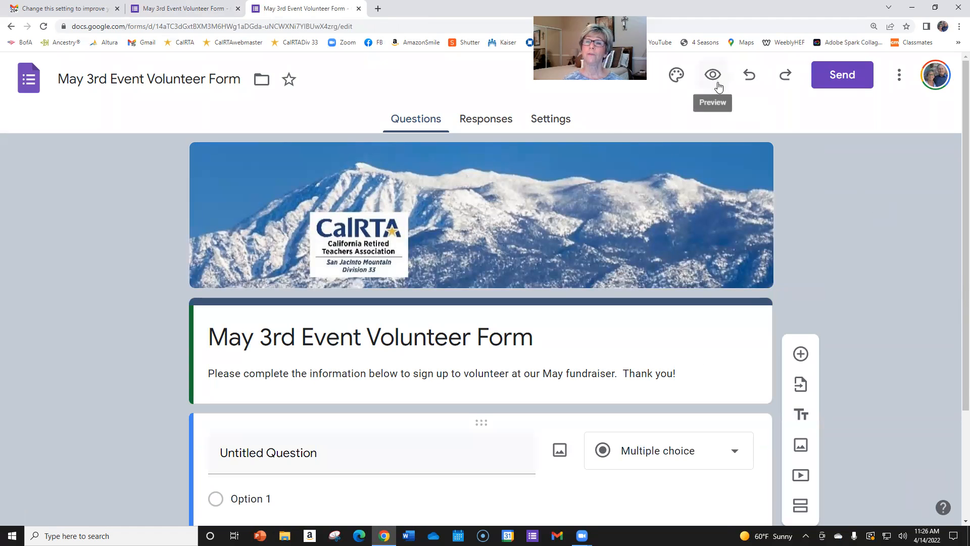
Try repeatedly to undo the recent header and color changes on the form
click(753, 81)
click(753, 81)
click(753, 81)
click(753, 81)
click(753, 81)
click(753, 81)
click(753, 81)
click(753, 81)
click(753, 81)
click(747, 82)
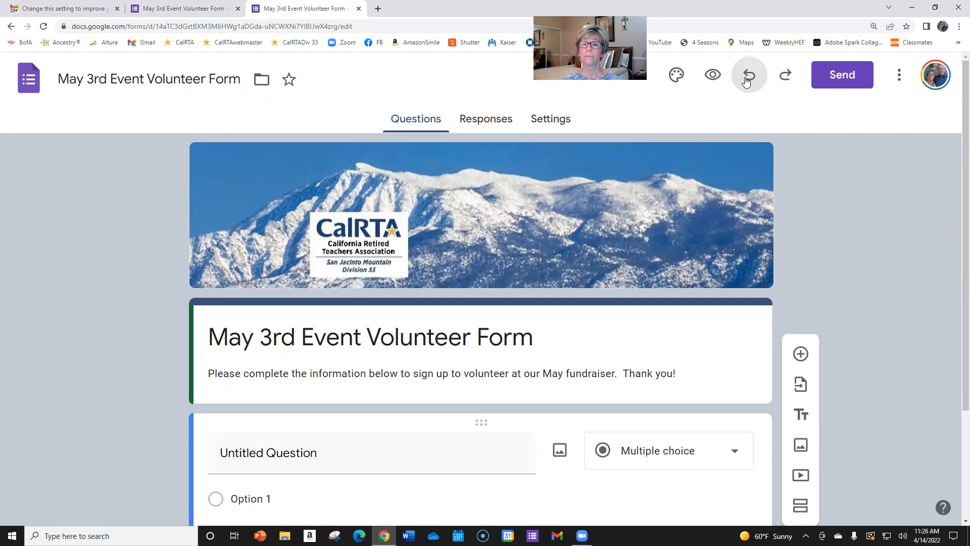
scroll(668, 182, down, 3)
scroll(707, 175, up, 3)
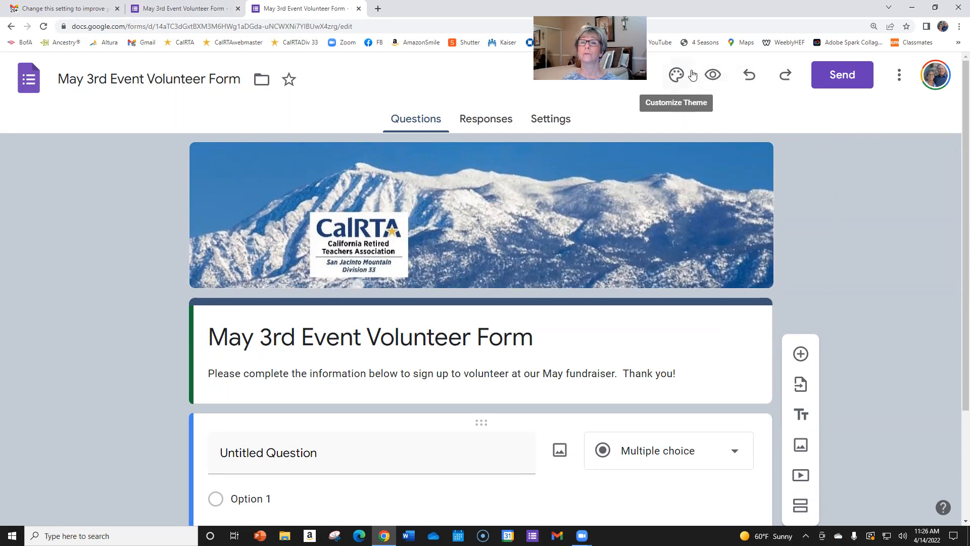
Reopen the theme options, try undoing again, and remove the mountain header image from the form
click(677, 76)
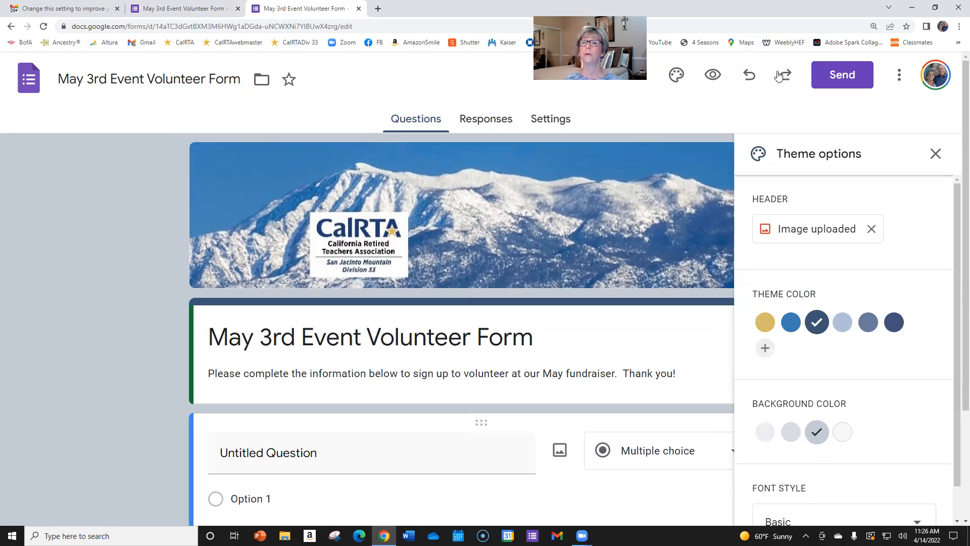
click(753, 80)
click(752, 80)
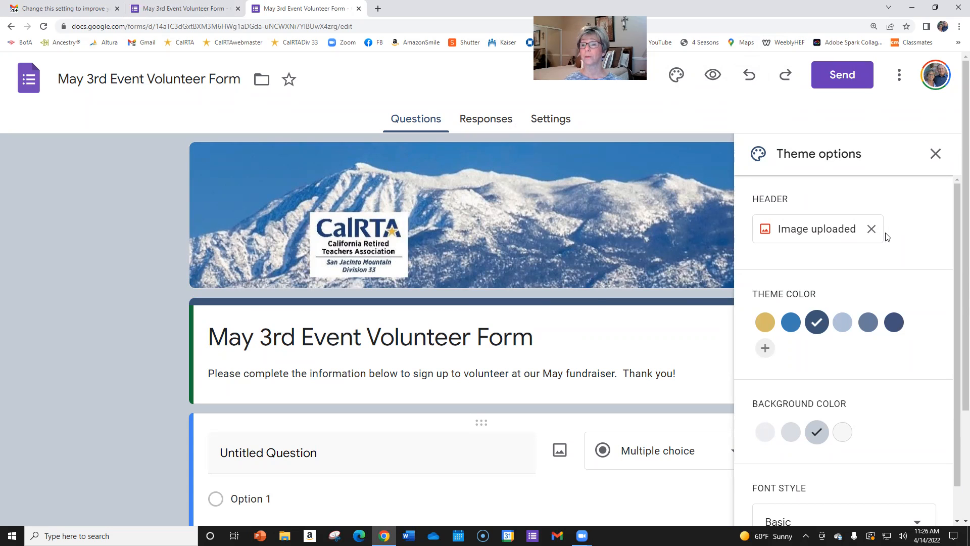
click(872, 230)
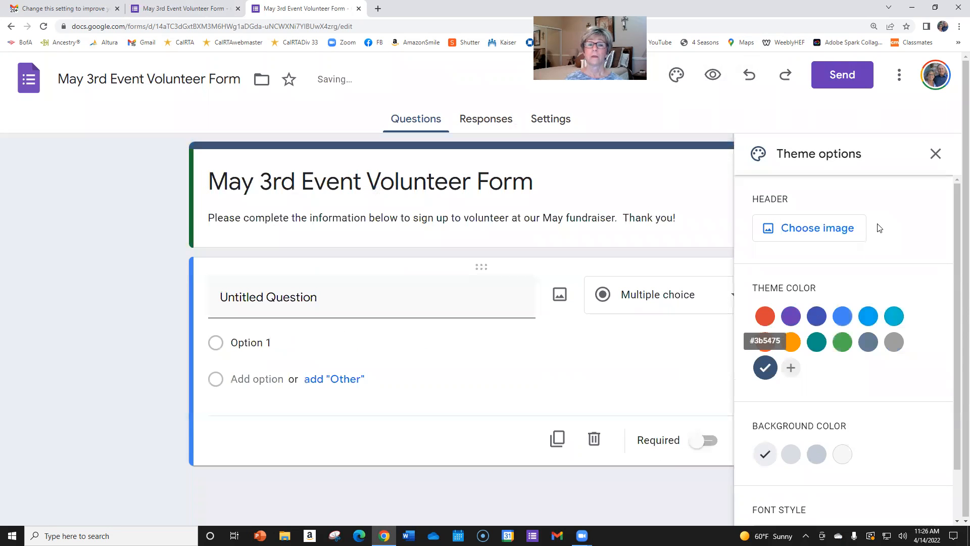
Insert the dark blue light-streak image from the Work and School themes as the header, then undo that insertion
click(805, 233)
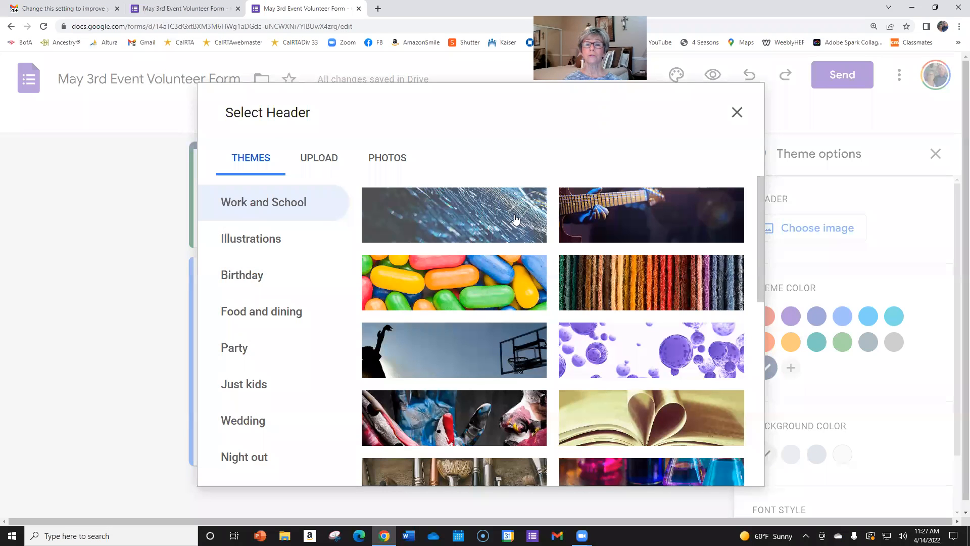
click(465, 219)
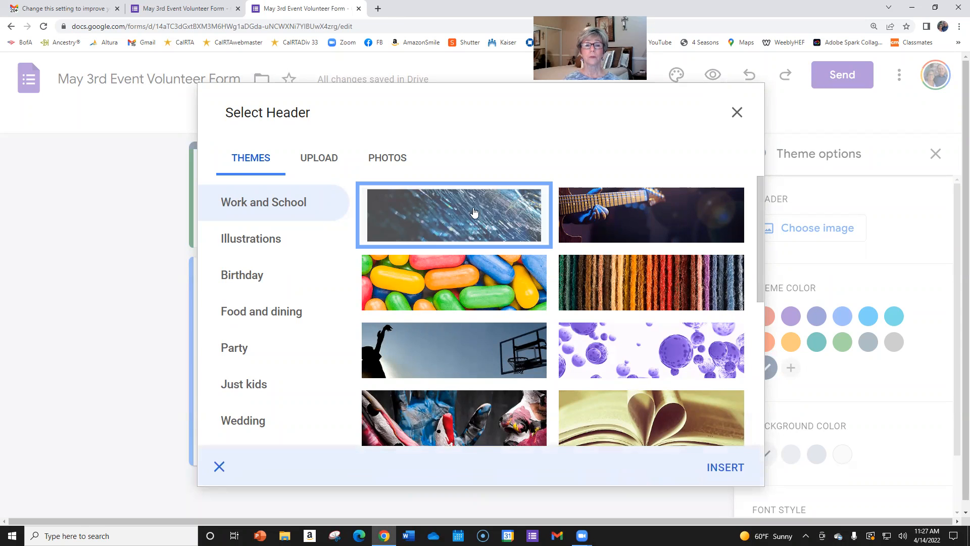
click(725, 466)
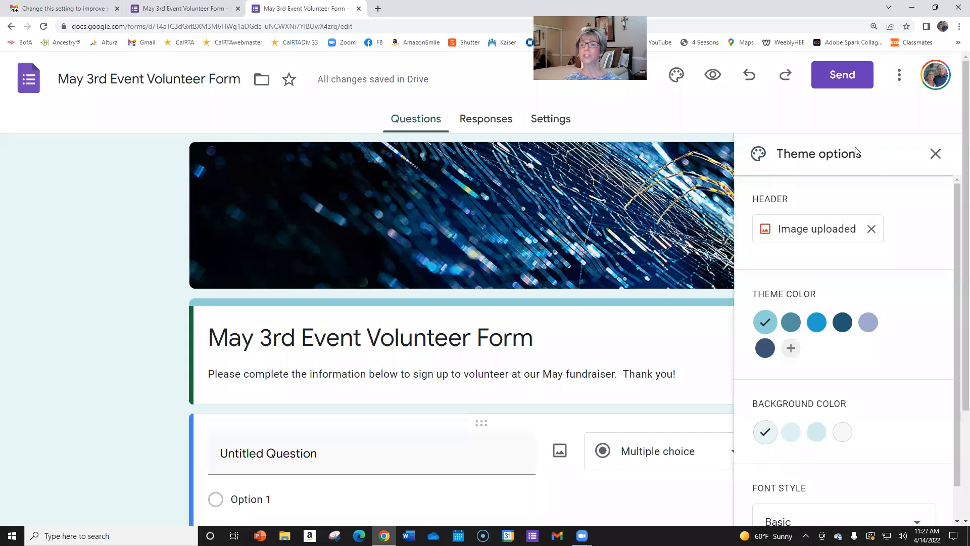
click(751, 76)
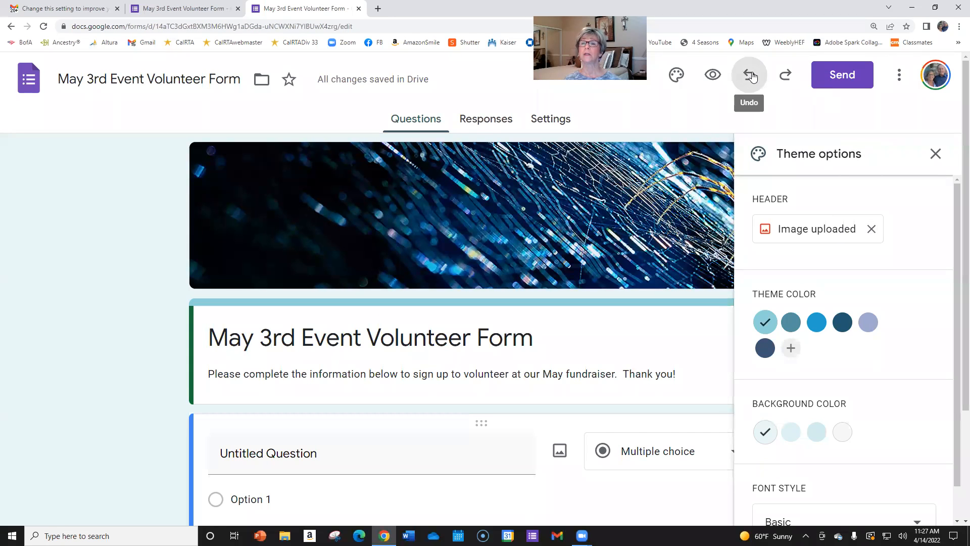
click(752, 75)
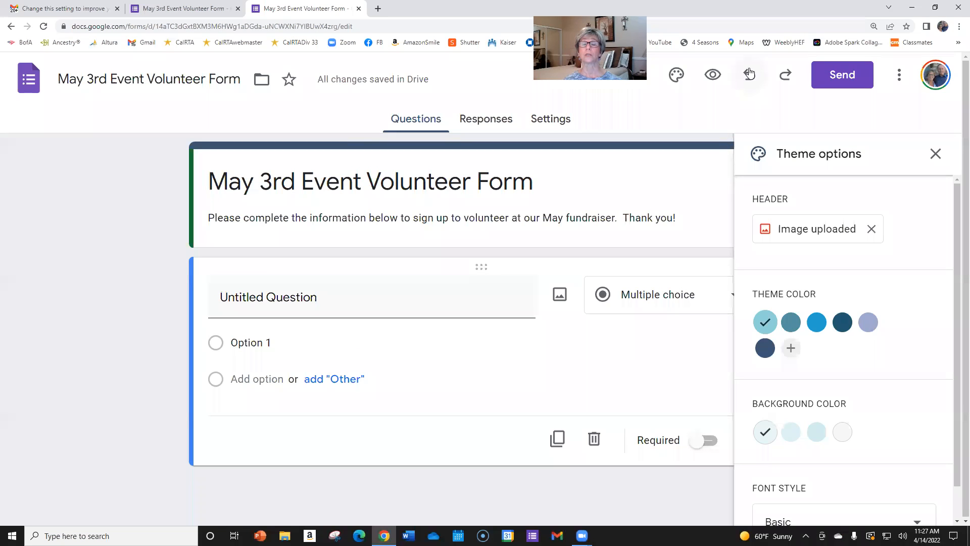
Start uploading a new header image and browse to the CalRTA Logos and Website items folder inside CalRTA
click(835, 236)
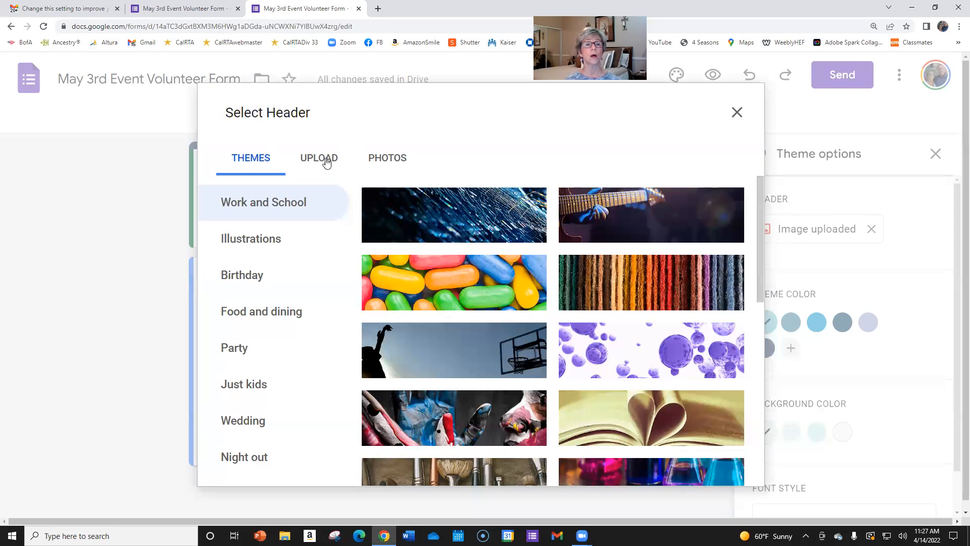
click(319, 161)
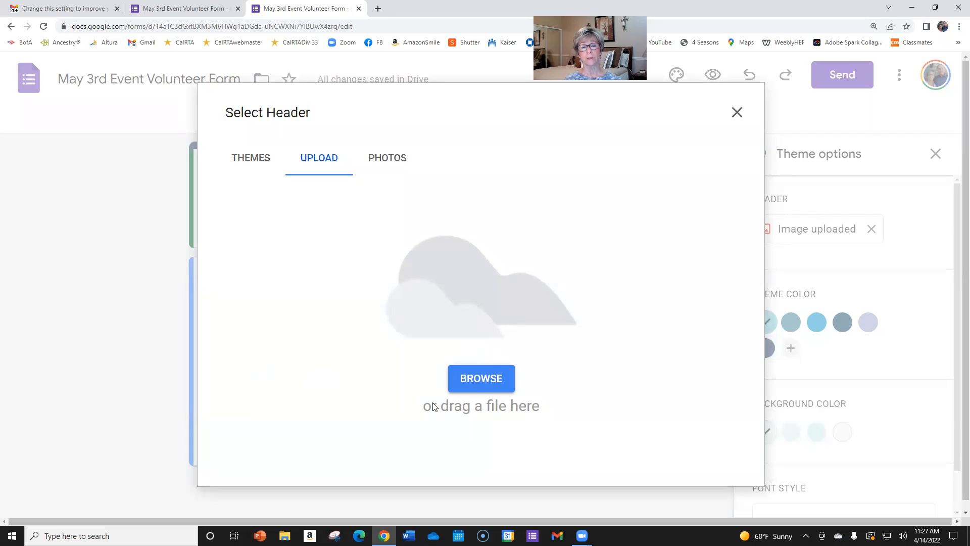
click(480, 382)
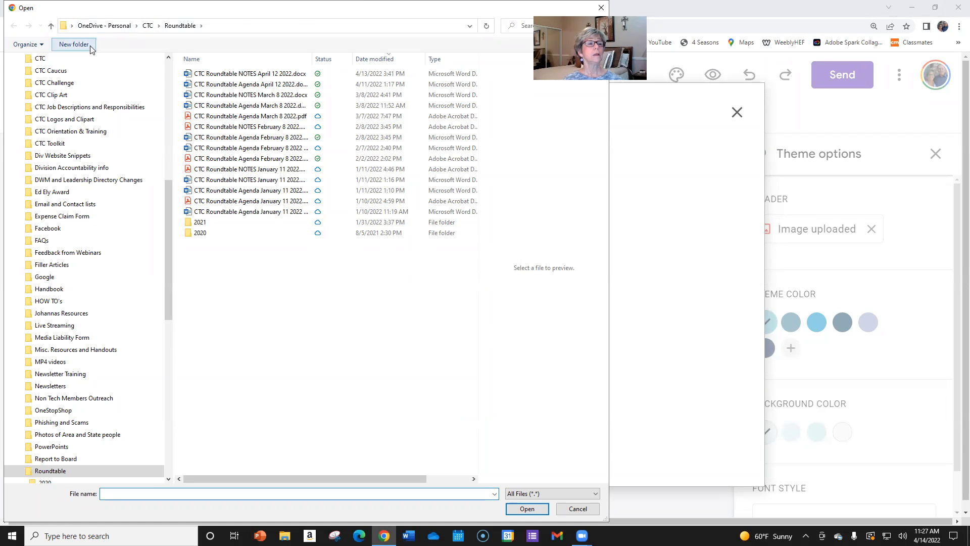
scroll(66, 126, up, 1)
scroll(66, 131, up, 2)
scroll(65, 127, up, 4)
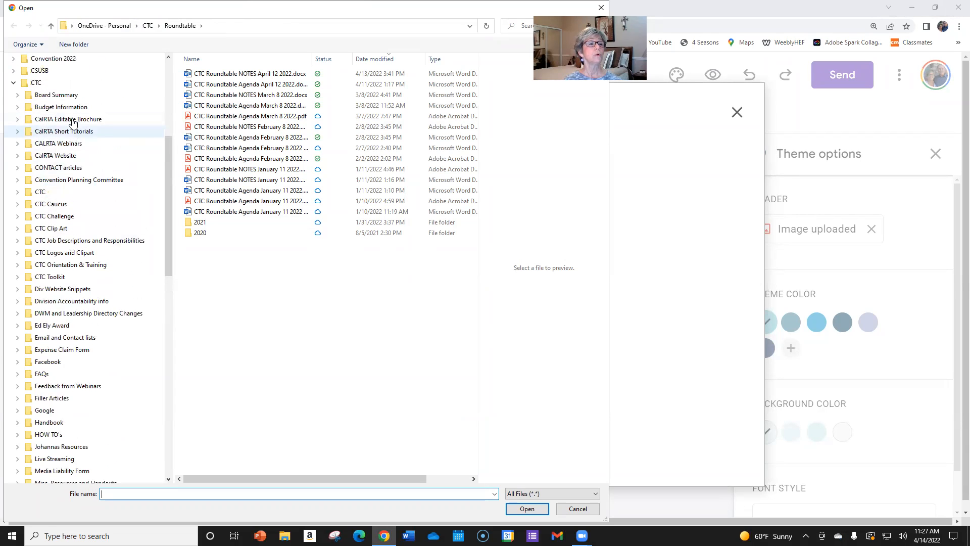
scroll(54, 133, up, 3)
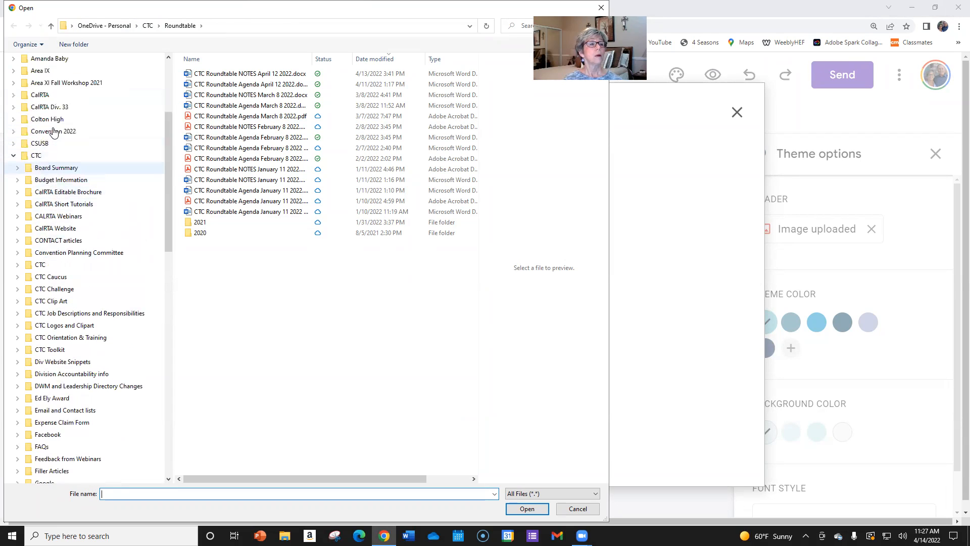
click(41, 96)
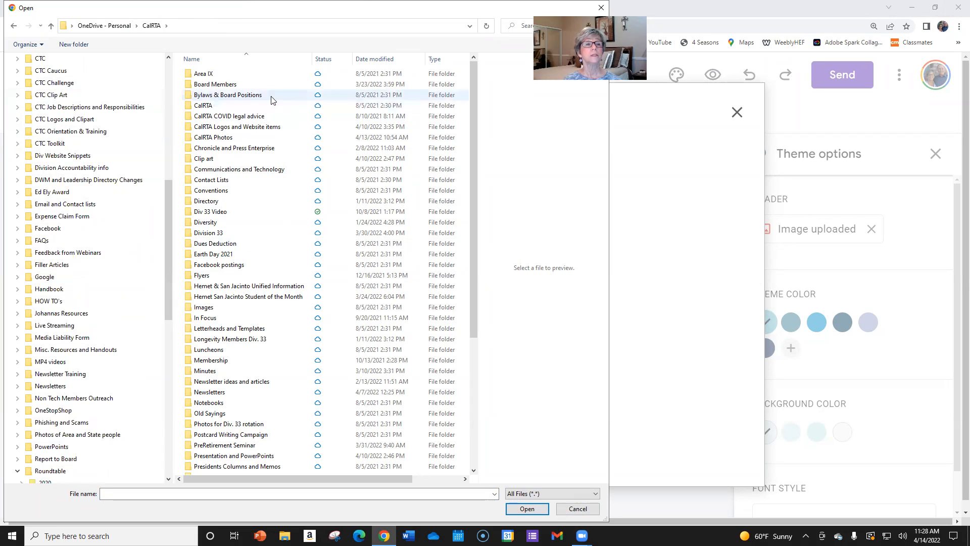
click(207, 130)
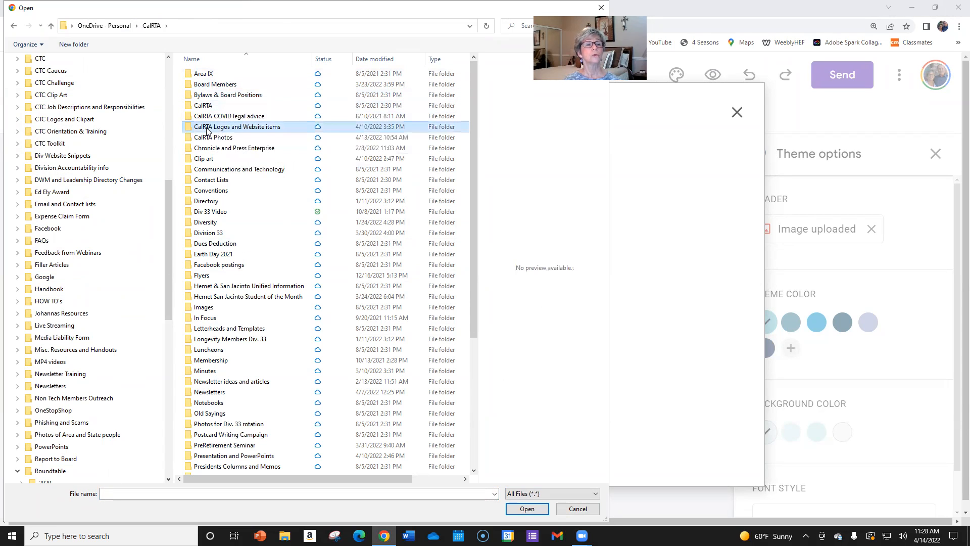
double_click(208, 127)
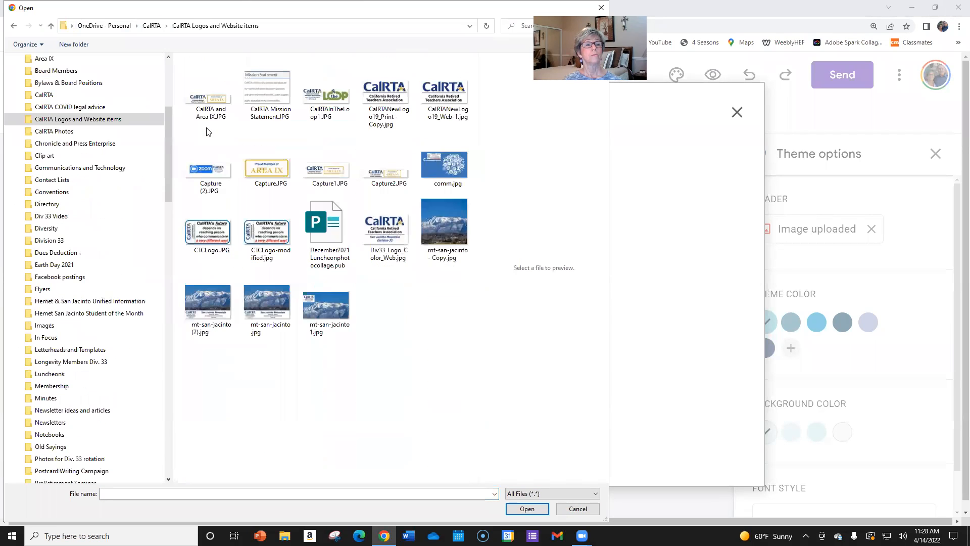
Upload CalRTANewLogo19_Print - Copy.jpg, crop it to the large CalRTA lettering with the star, and apply it as the header
click(387, 92)
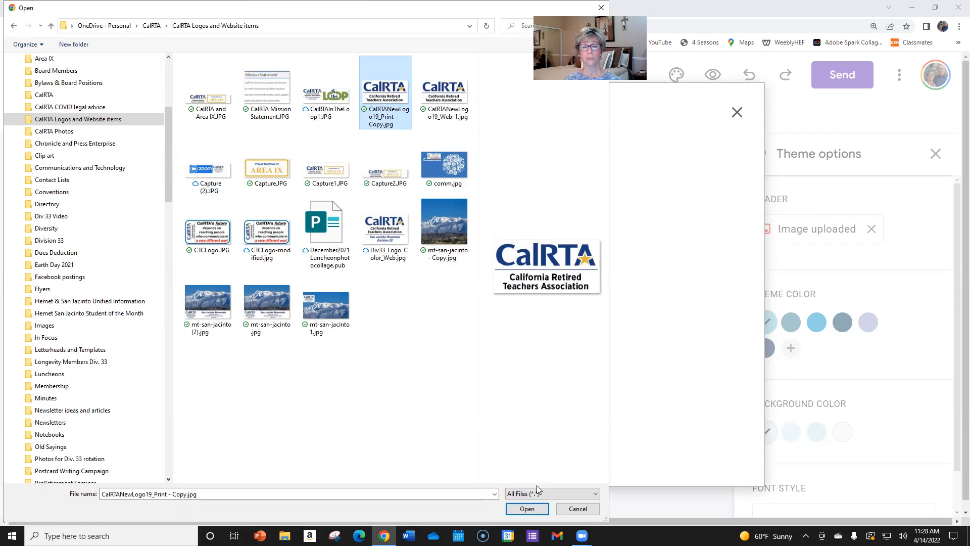
click(539, 509)
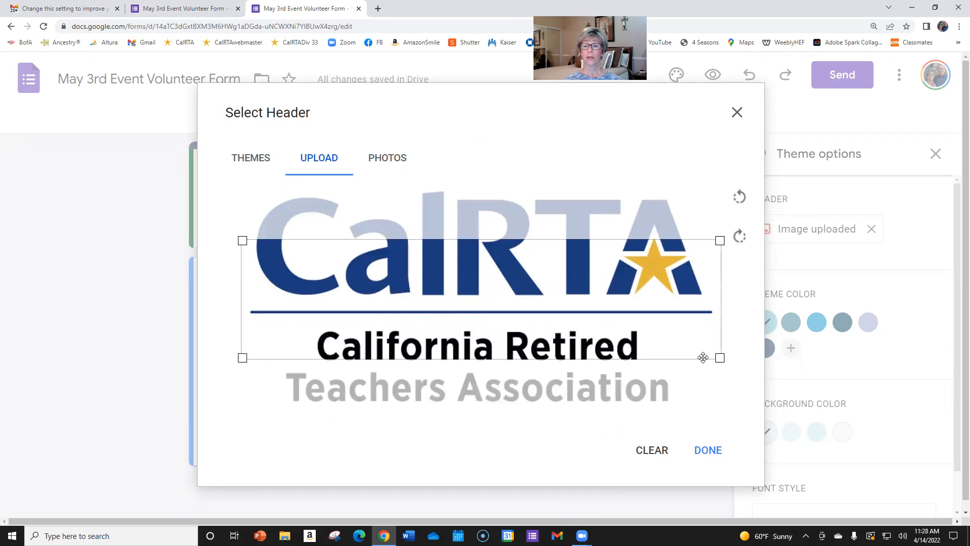
mouse_move(704, 354)
mouse_down()
mouse_move(700, 265)
mouse_move(699, 409)
mouse_move(700, 302)
mouse_move(708, 356)
mouse_up()
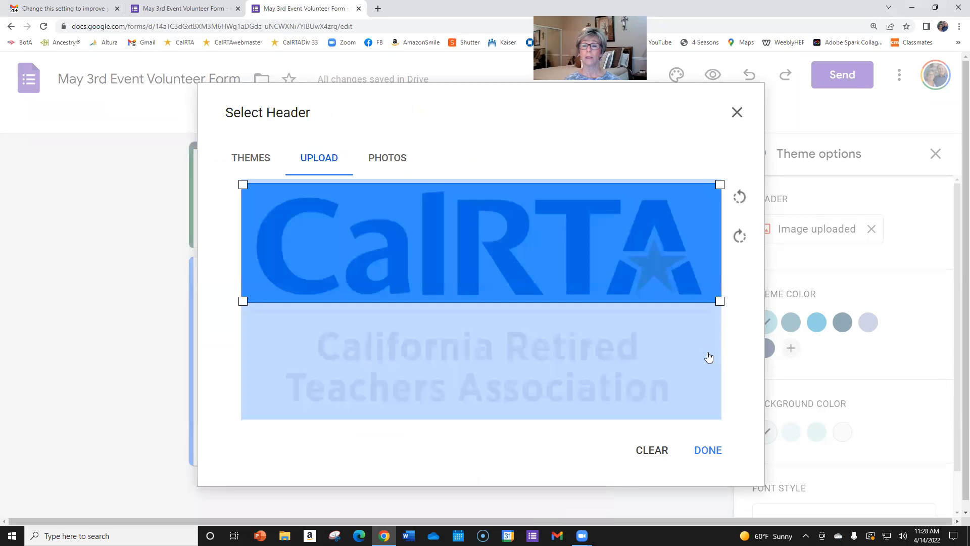
mouse_move(713, 299)
mouse_down()
mouse_move(697, 362)
mouse_move(705, 298)
mouse_up()
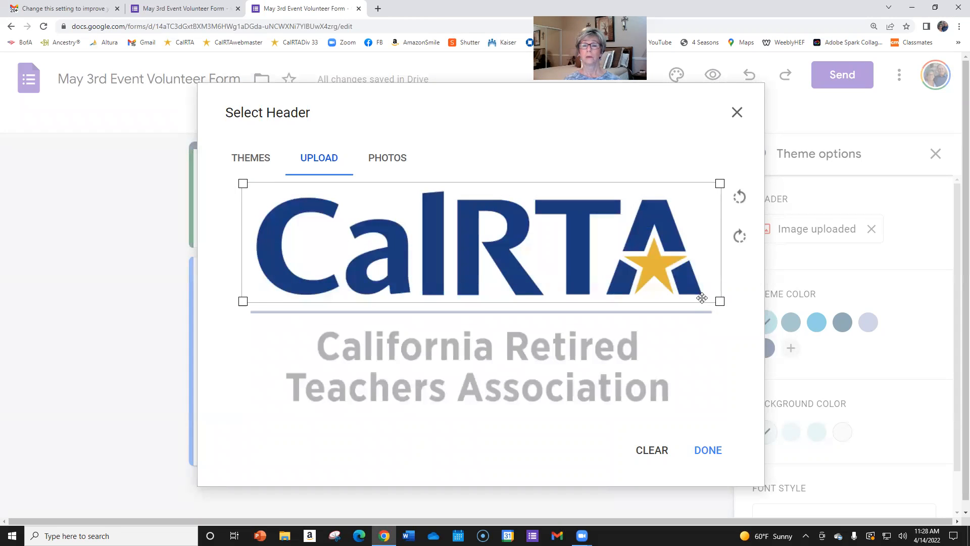
click(708, 453)
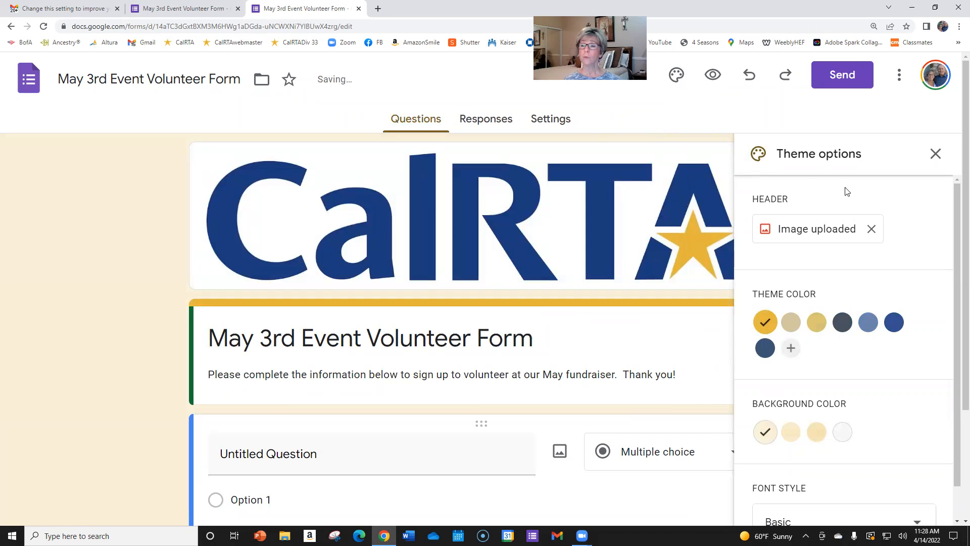
Set the theme color to blue #364f92 with the darkest matching background tint, and close the theme options
click(896, 327)
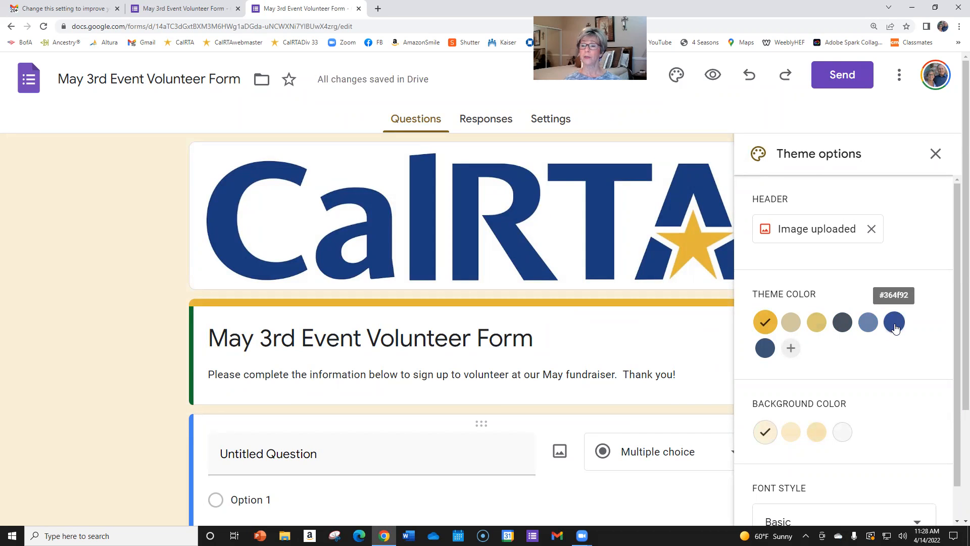
click(817, 432)
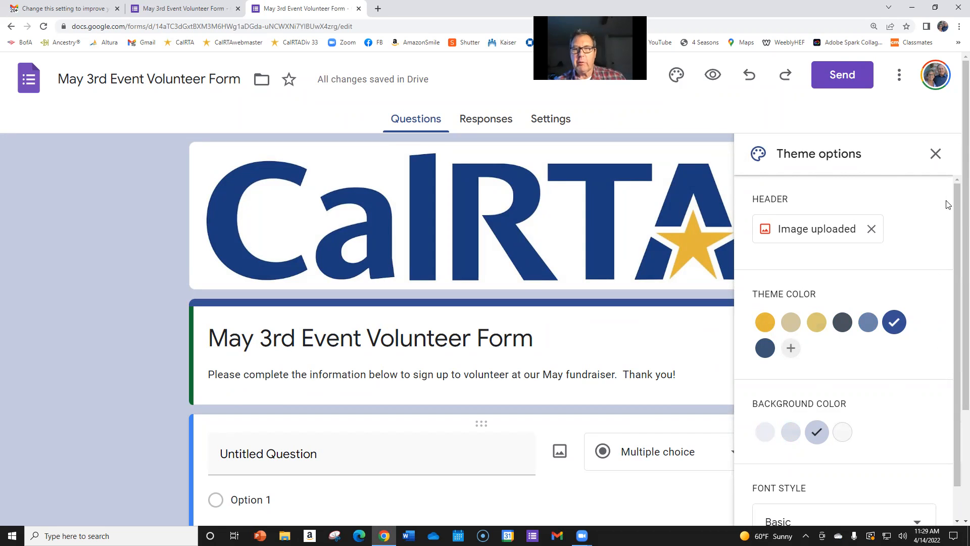
click(937, 154)
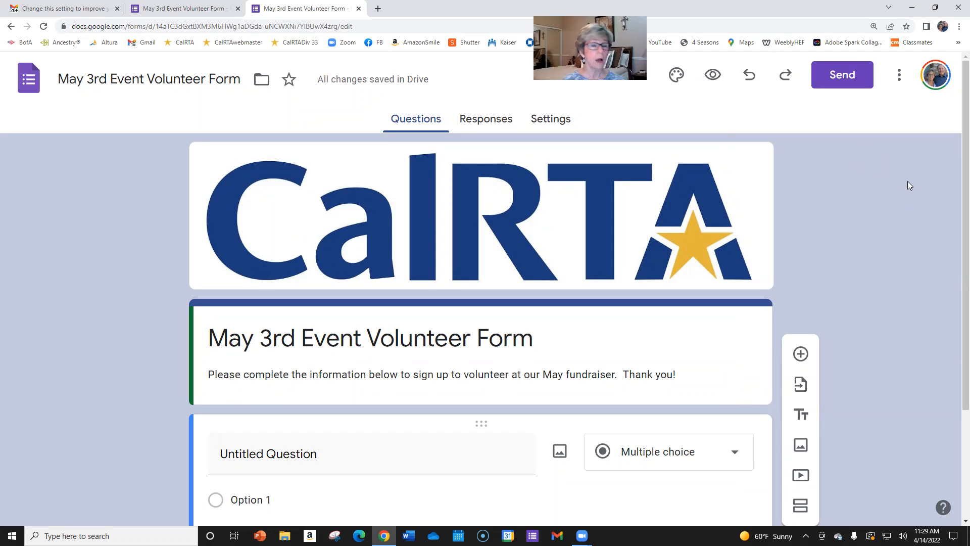
Preview the form with its CalRTA logo header and blue theme, and return to editing
click(713, 76)
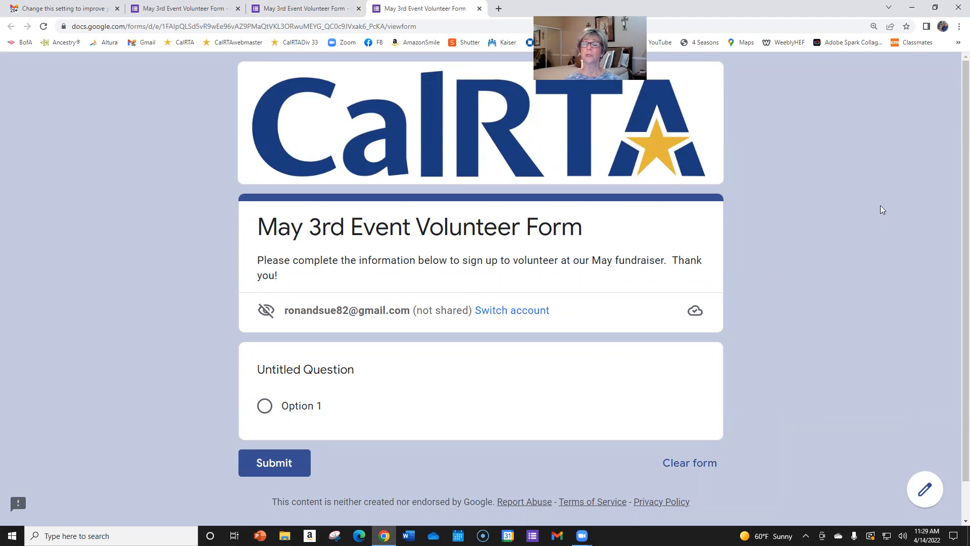
click(927, 493)
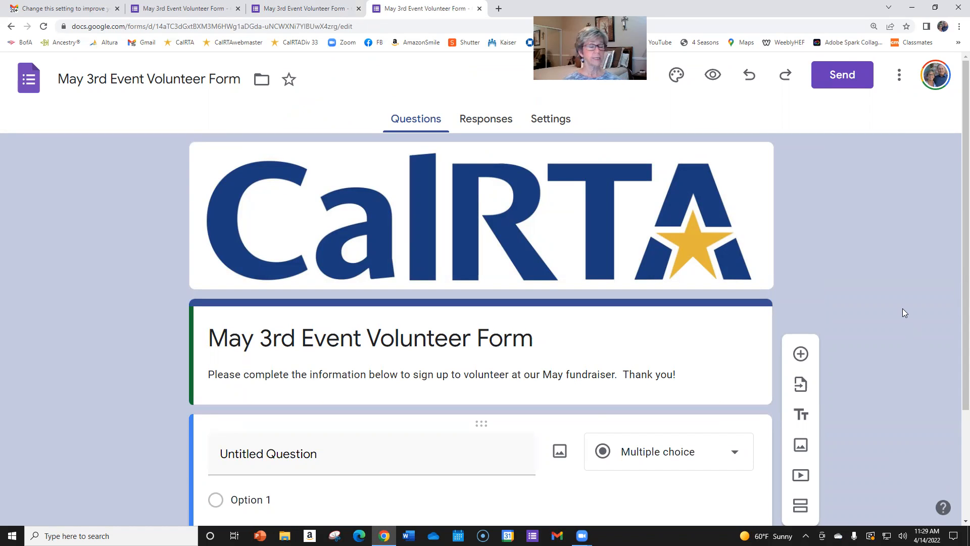
Review the available question types for the untitled question without choosing another one
scroll(911, 300, down, 3)
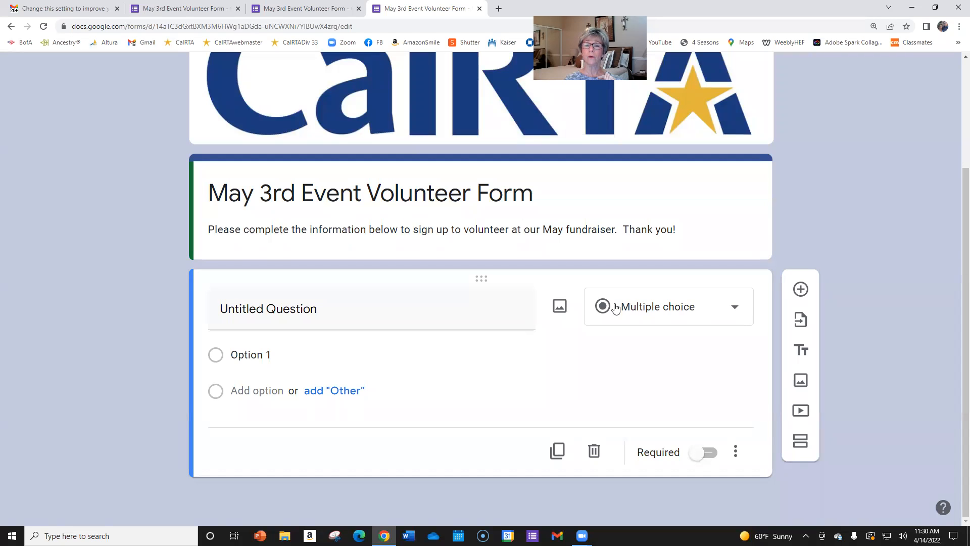
click(736, 309)
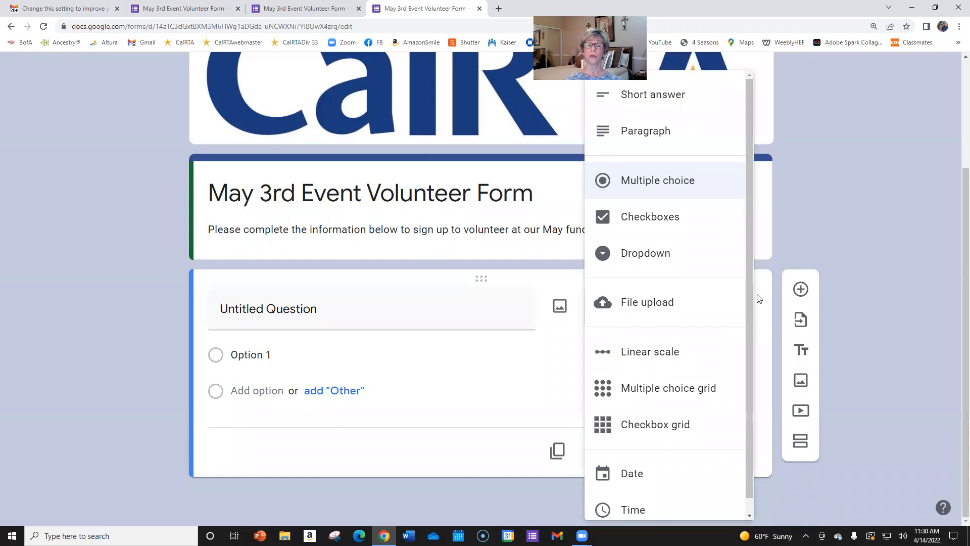
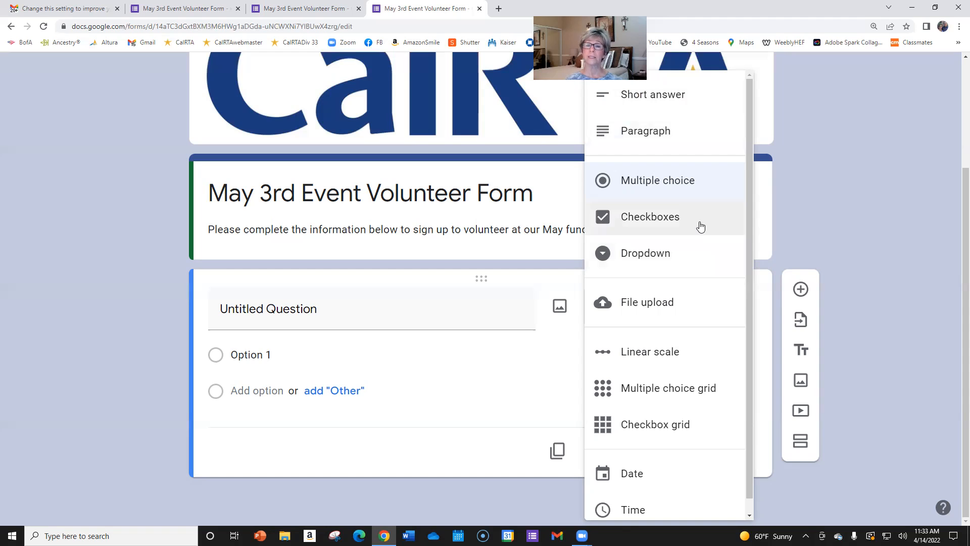
click(882, 209)
Replace the untitled question's title with "First Name"
click(232, 307)
drag(221, 308, 325, 315)
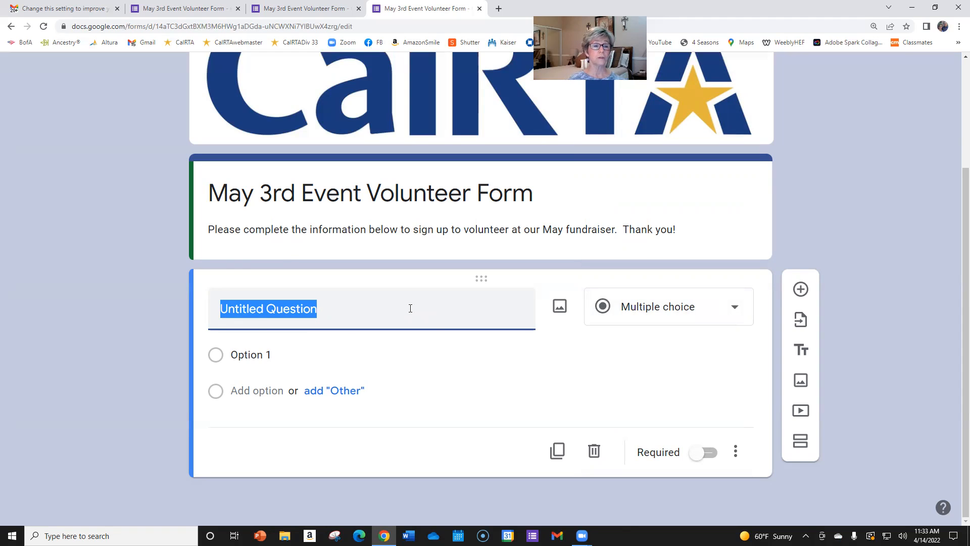
key(BackSpace)
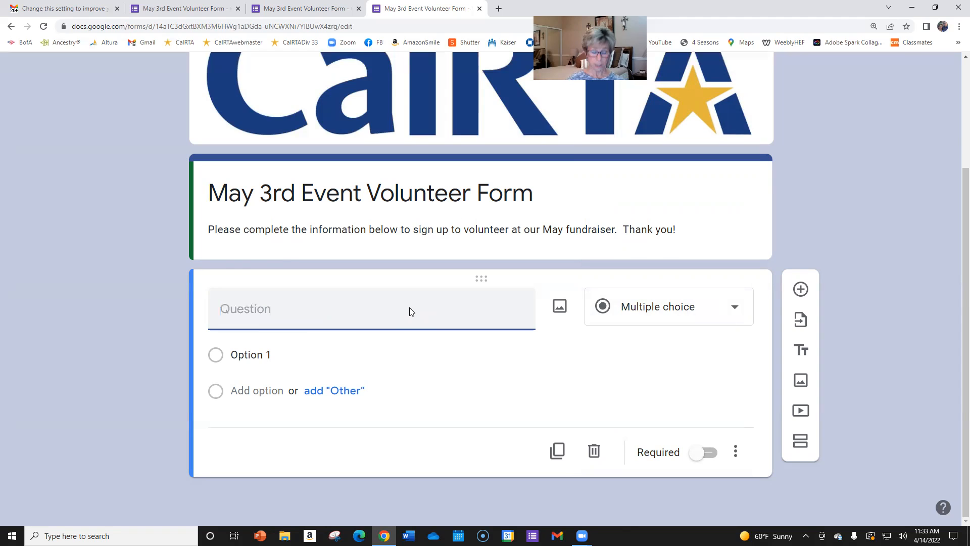
text(First )
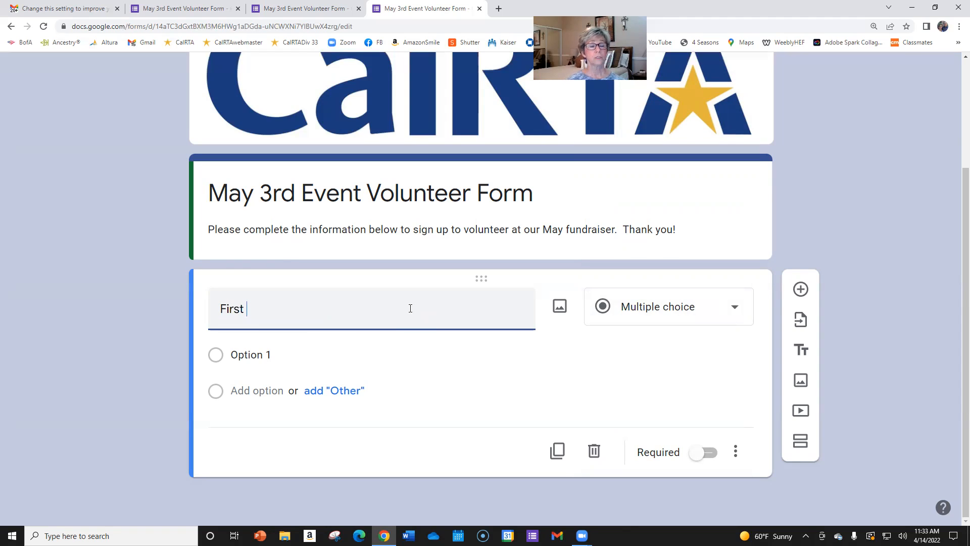
text(Name)
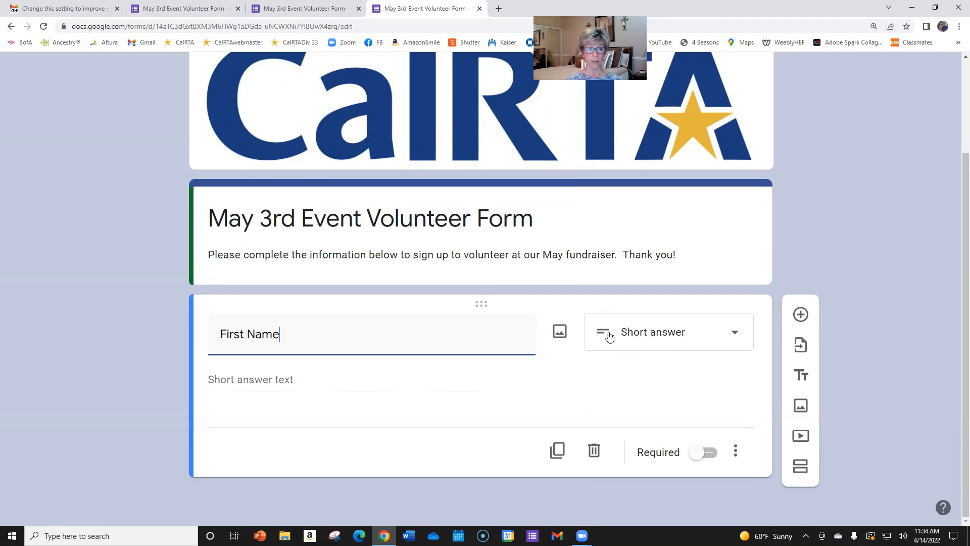
Demonstrate switching the required setting of the First Name question on and off, leaving the question required
click(714, 458)
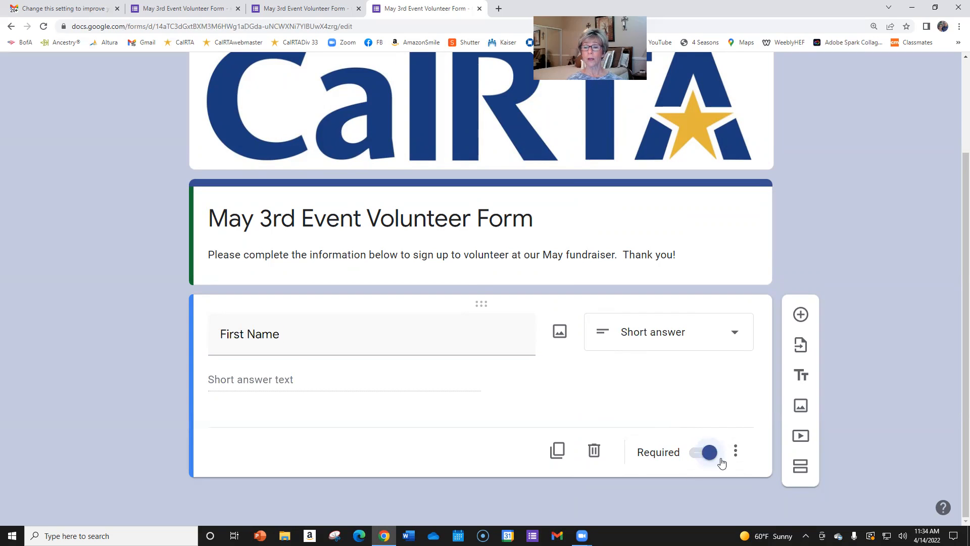
click(692, 459)
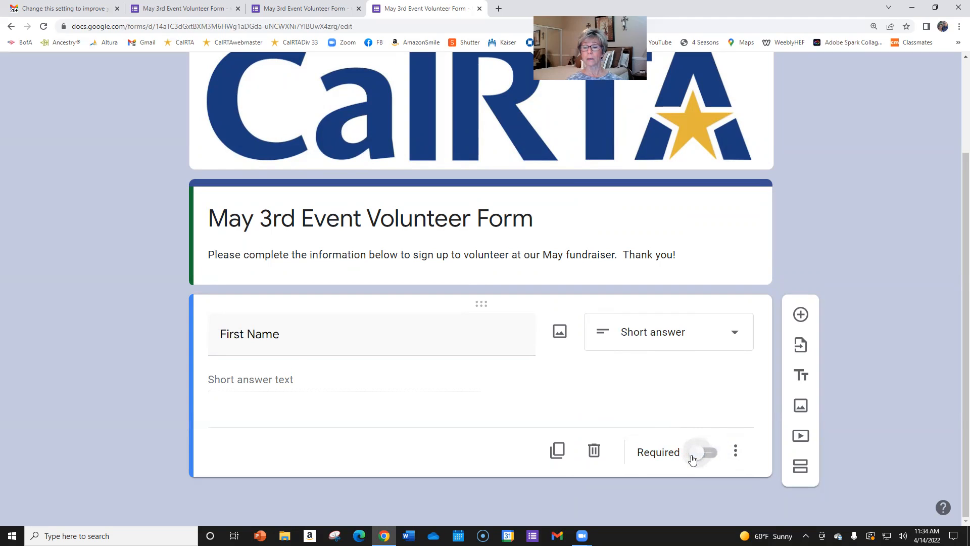
click(713, 457)
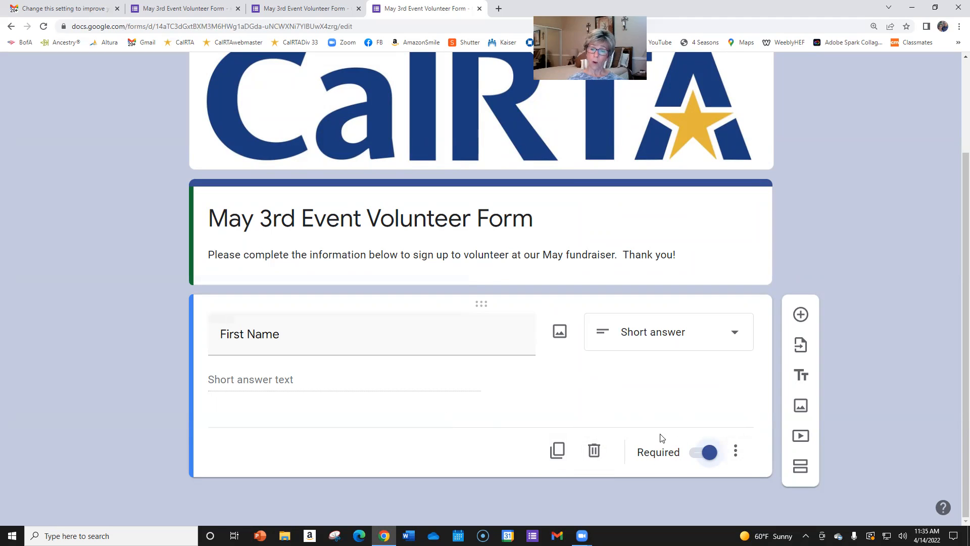
Show a description field under the First Name question and check its remaining display options
click(736, 452)
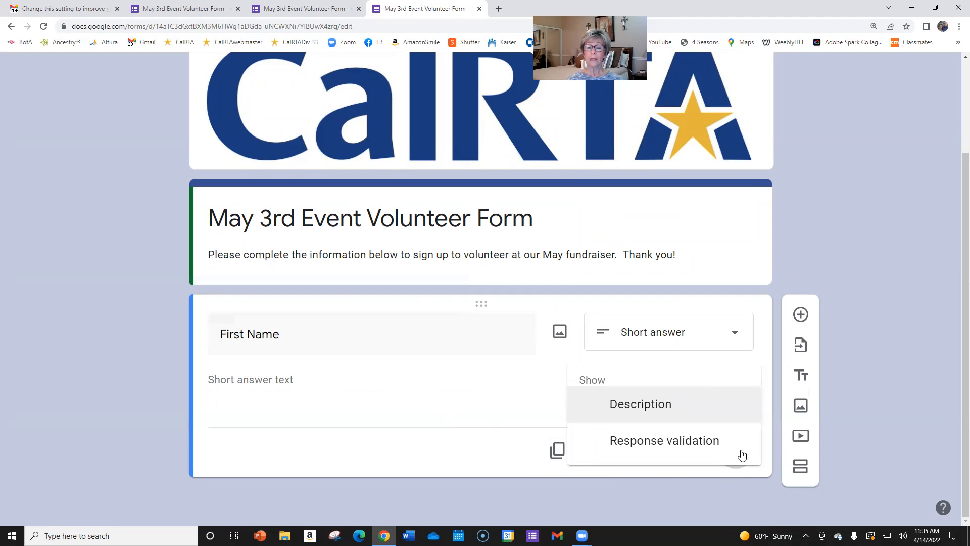
click(655, 407)
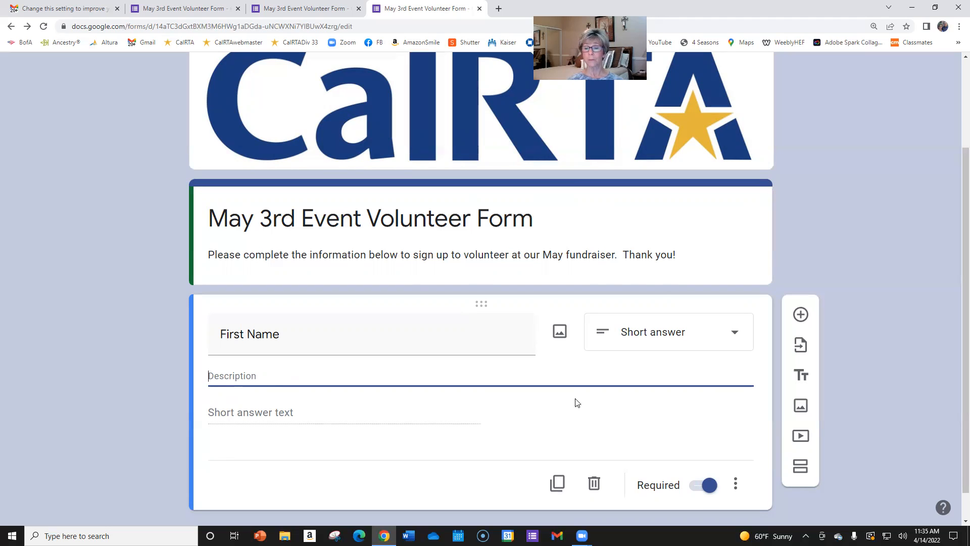
click(737, 485)
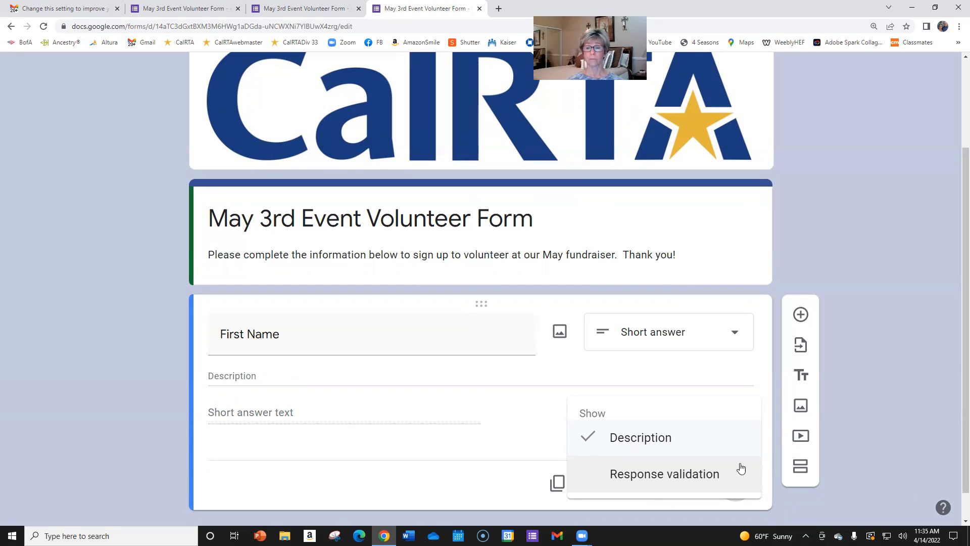
click(528, 407)
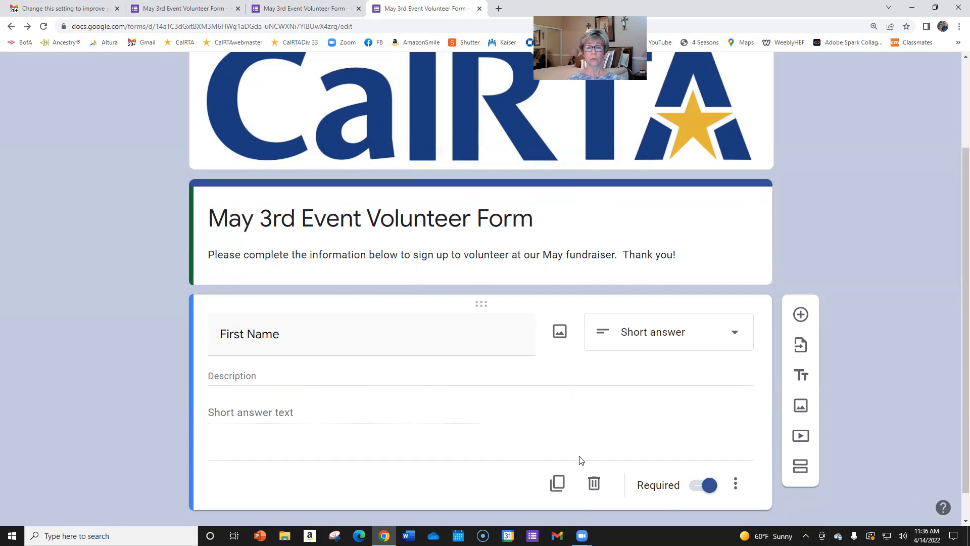
Duplicate the First Name question and retitle the copy "Last Name"
click(558, 483)
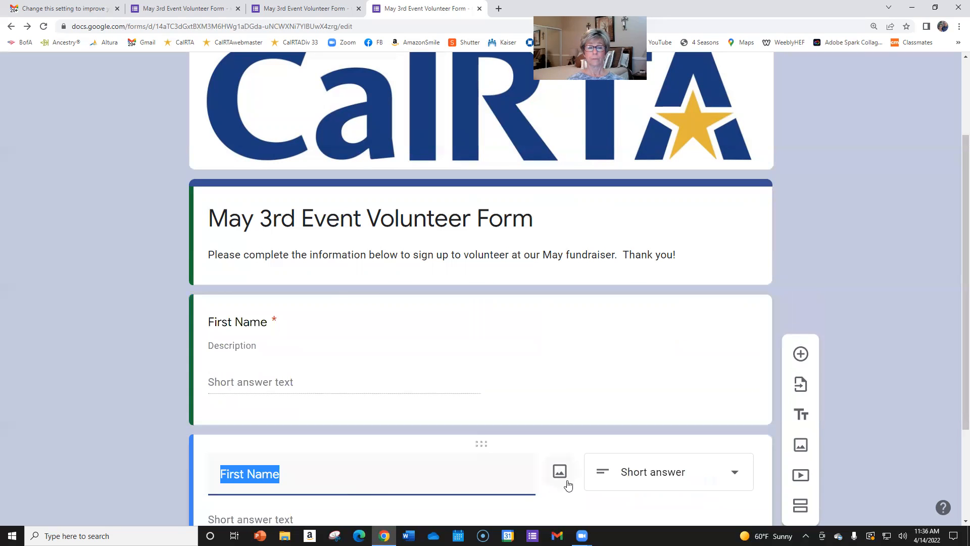
scroll(357, 462, down, 2)
scroll(362, 450, up, 1)
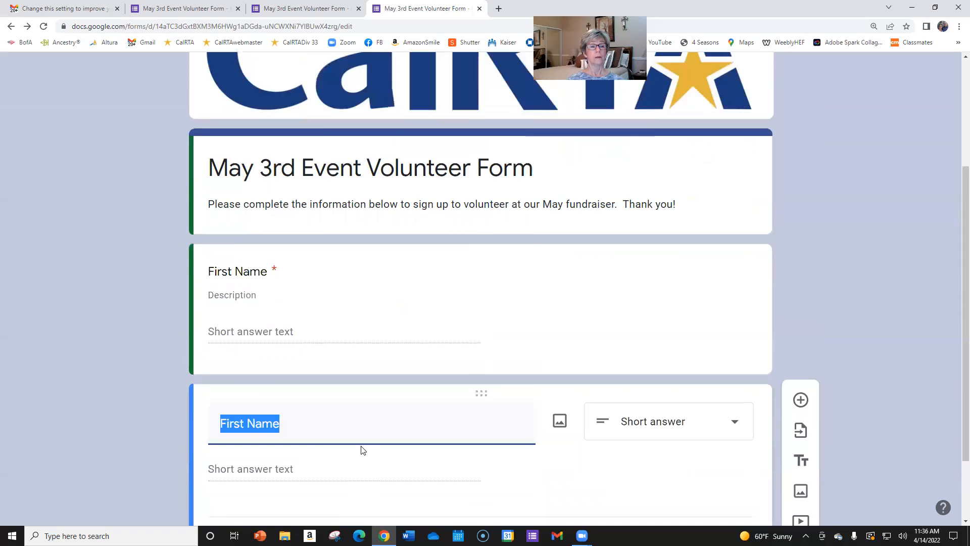
click(248, 425)
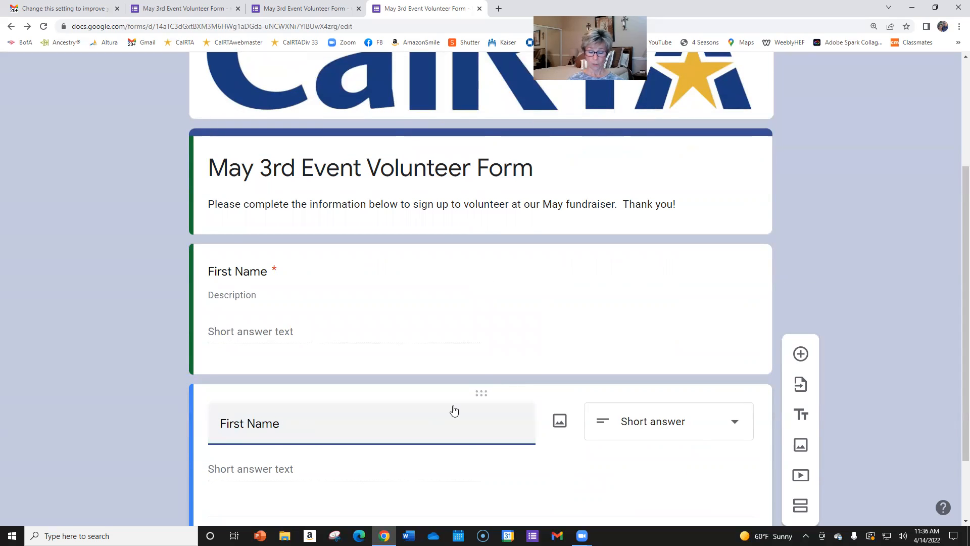
key(BackSpace)
key(BackSpace)
key(BackSpace)
key(BackSpace)
key(BackSpace)
key(BackSpace)
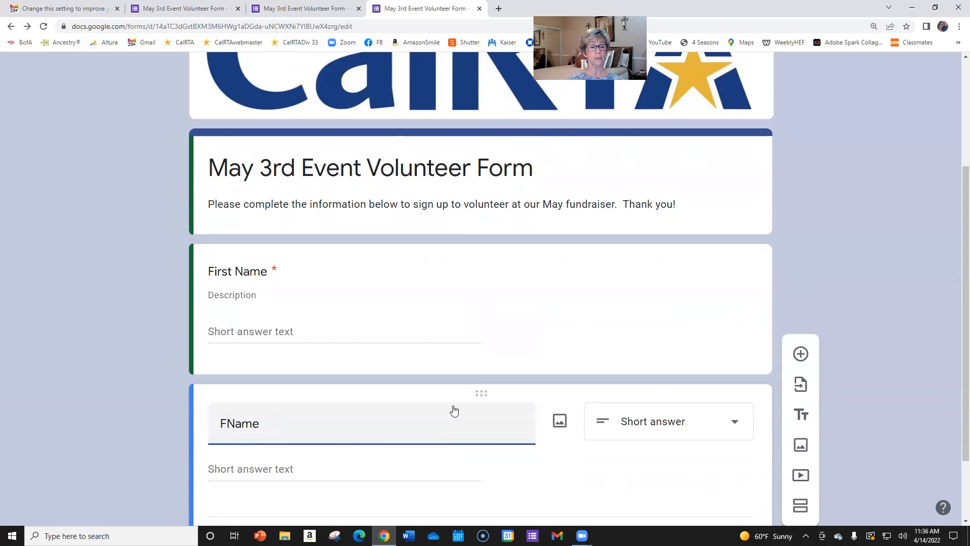
text(Last)
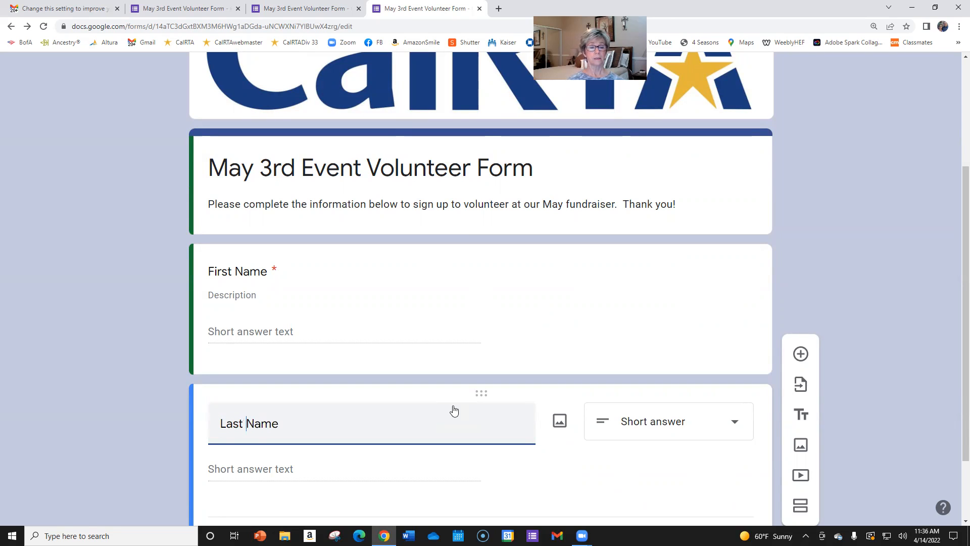
scroll(468, 433, down, 1)
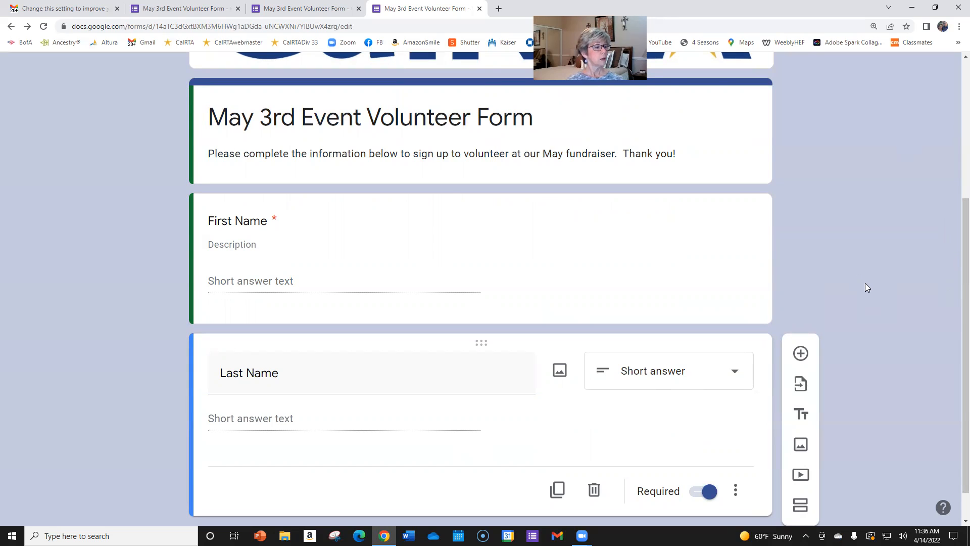
Preview the volunteer form from header to submit area, pointing out the account line, and return to editing
scroll(865, 283, up, 3)
scroll(865, 283, up, 2)
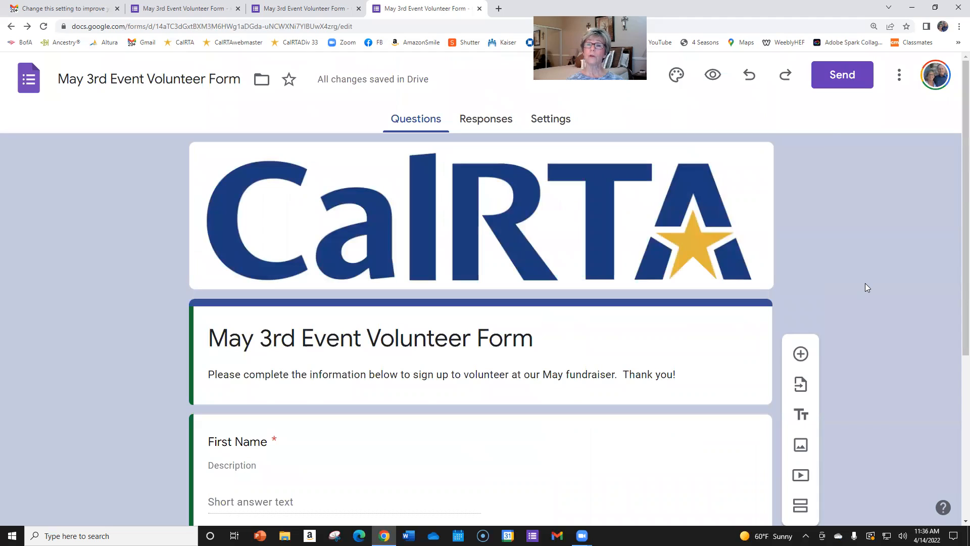
click(713, 76)
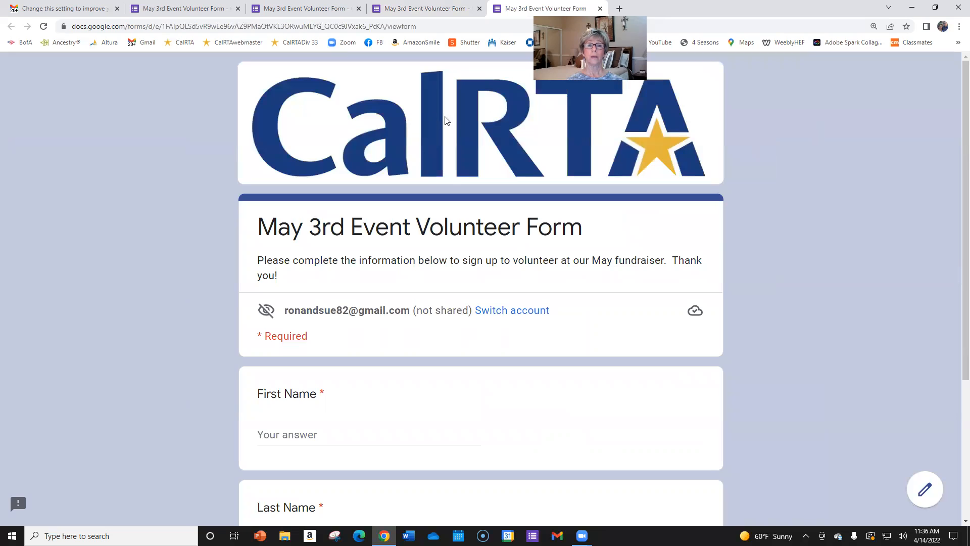
scroll(795, 158, down, 1)
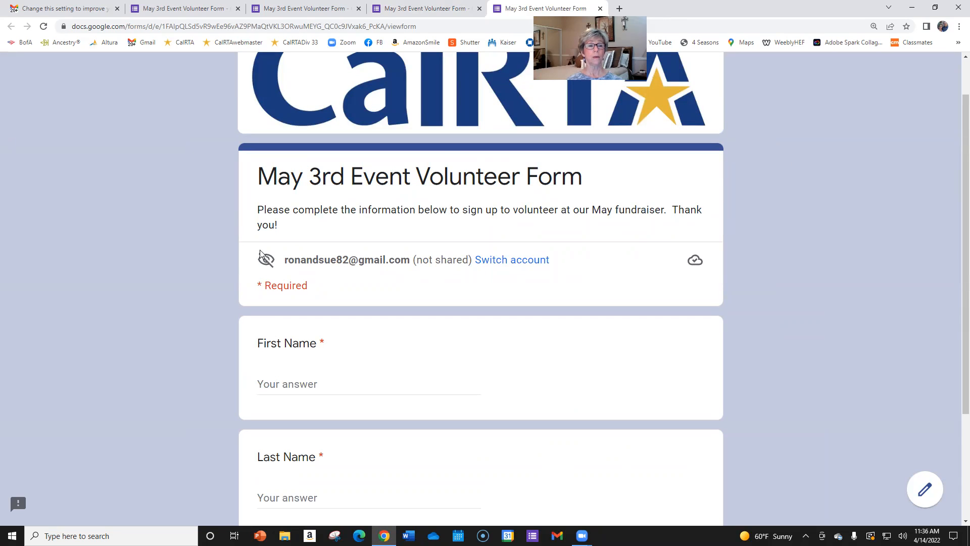
drag(560, 265, 285, 263)
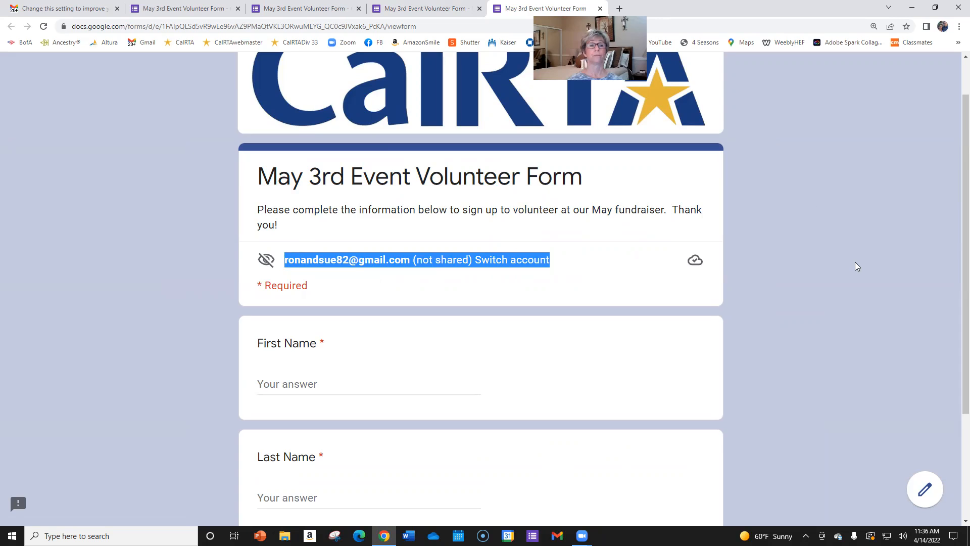
scroll(855, 262, down, 1)
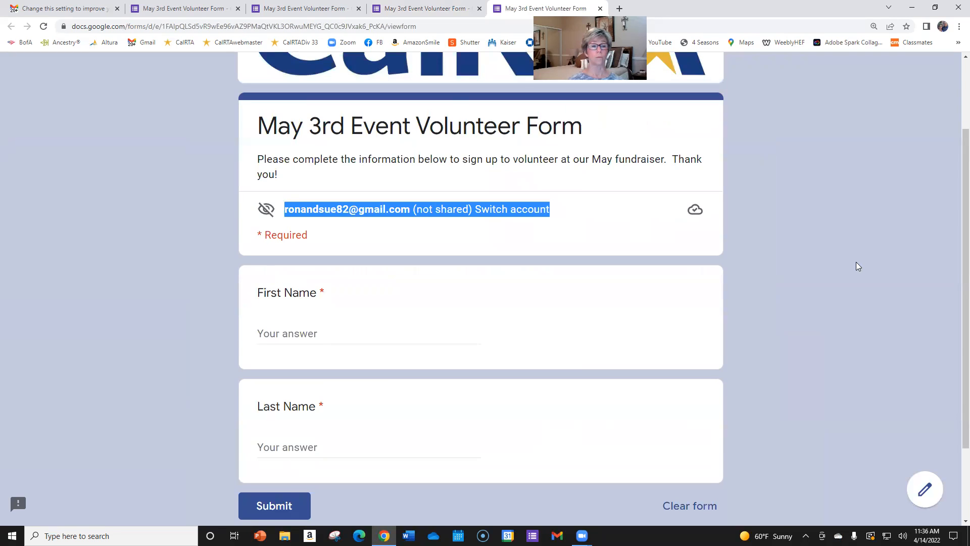
scroll(856, 262, down, 2)
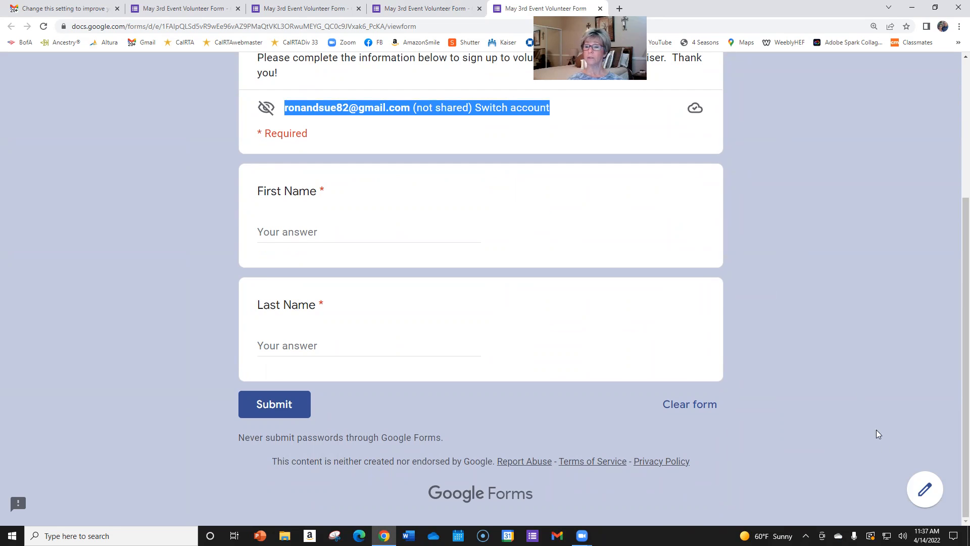
click(925, 493)
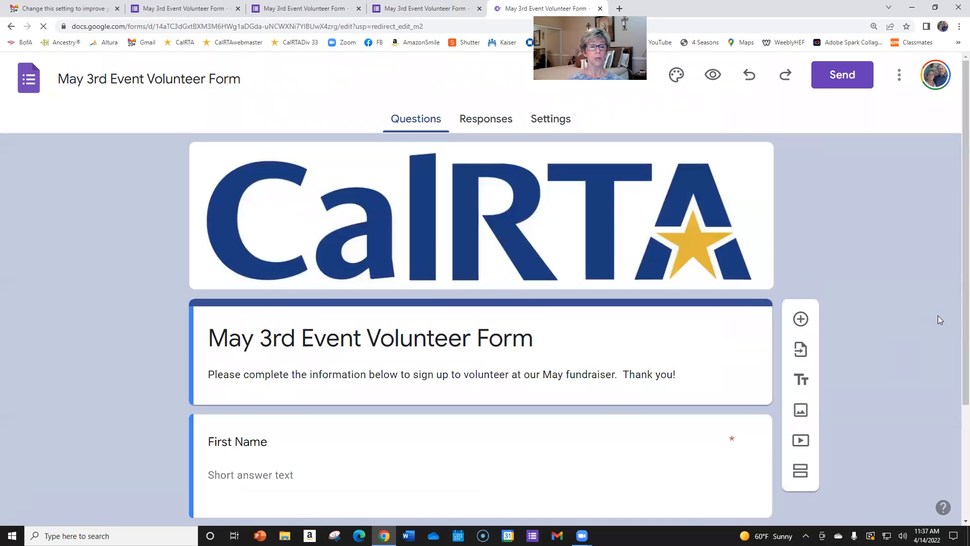
Add a new blank question directly below the First Name question
scroll(938, 315, down, 3)
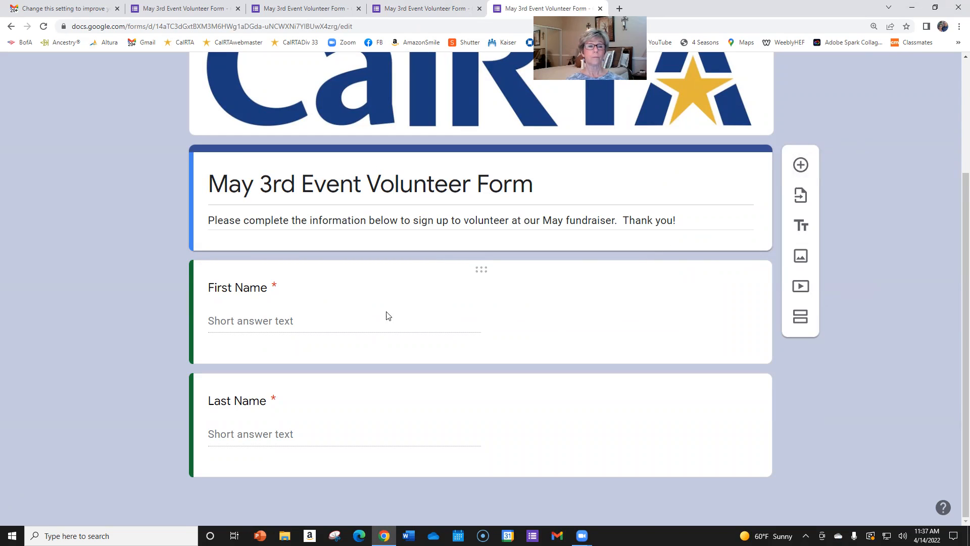
click(592, 328)
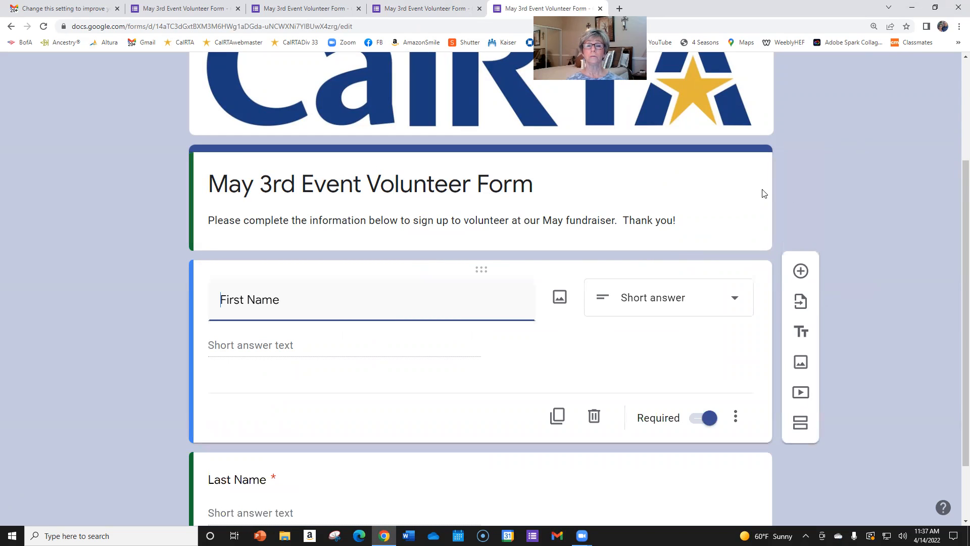
click(801, 272)
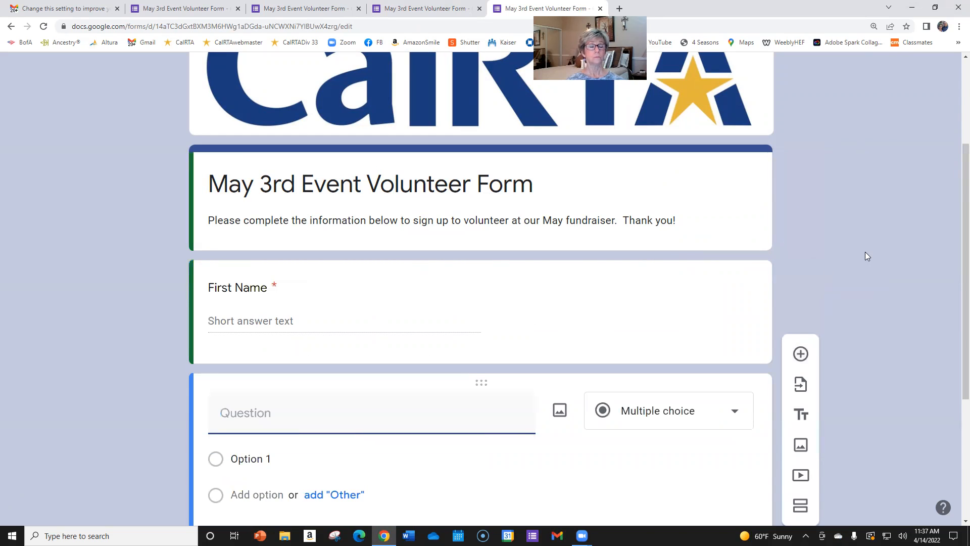
scroll(866, 251, down, 3)
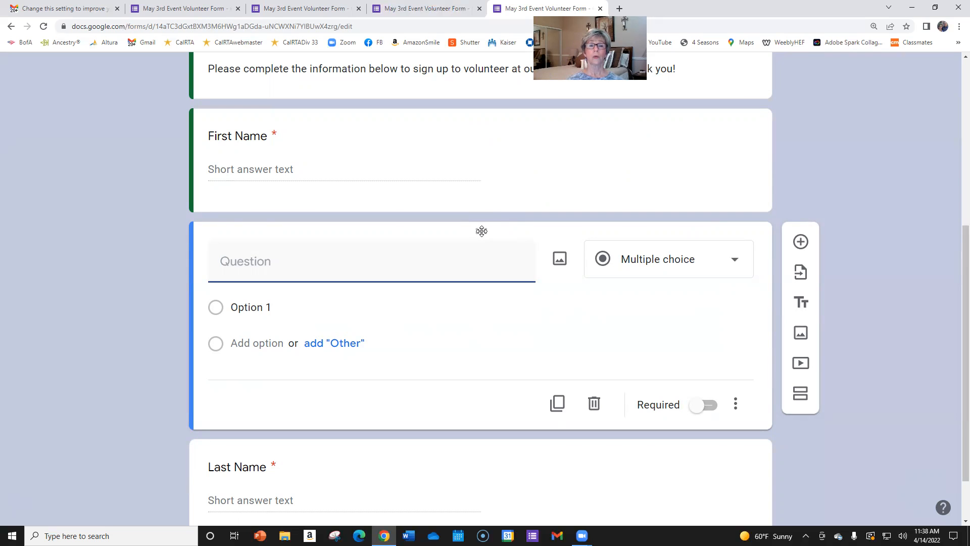
Move the Last Name question above the blank question so that it directly follows First Name
drag(482, 231, 490, 337)
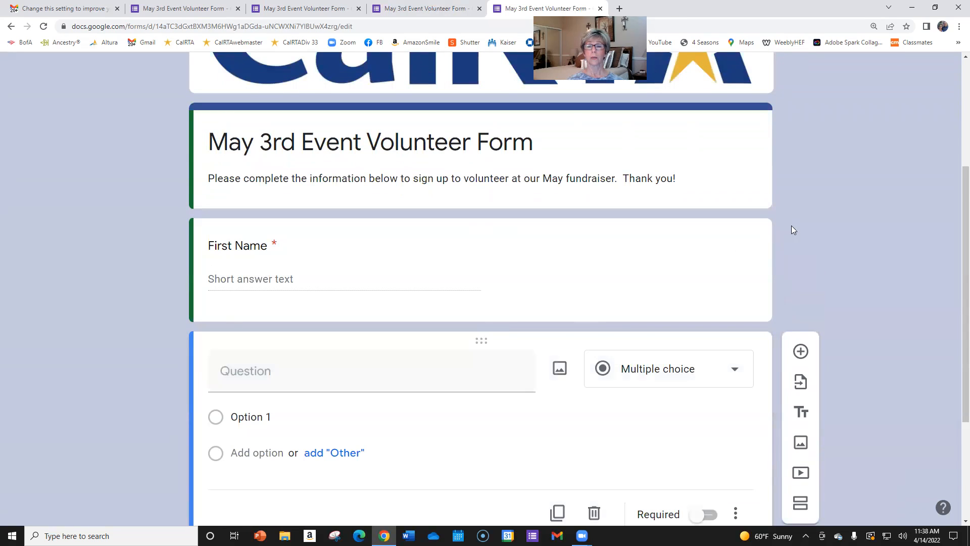
scroll(809, 220, down, 3)
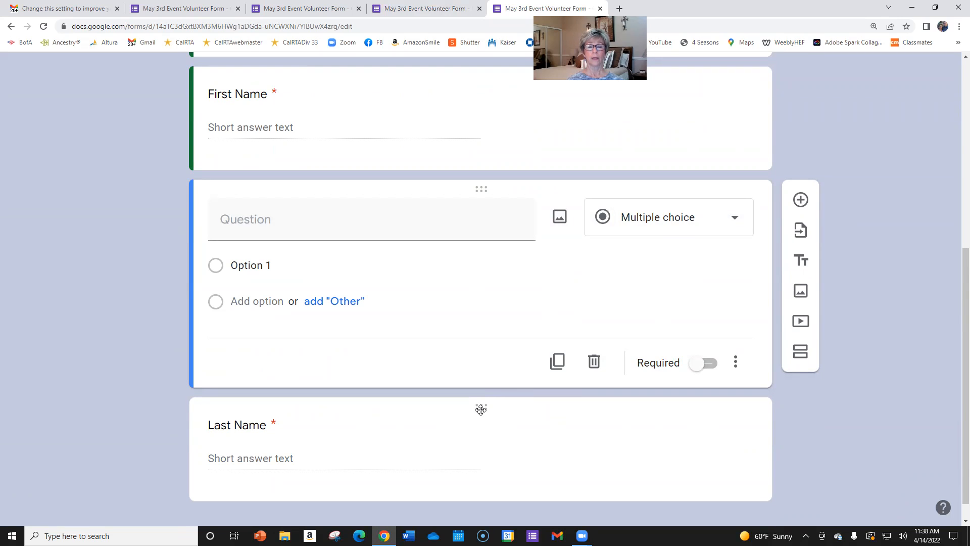
drag(481, 409, 492, 273)
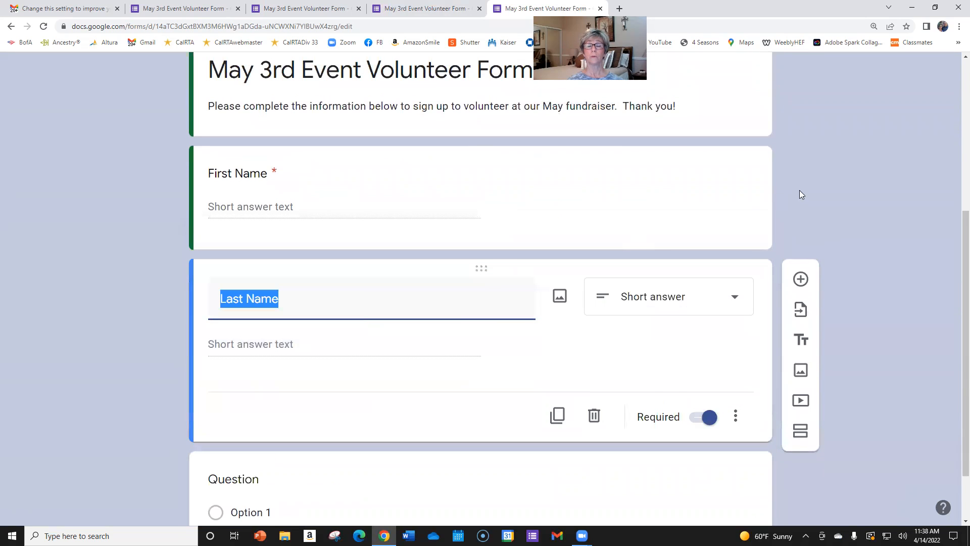
click(835, 172)
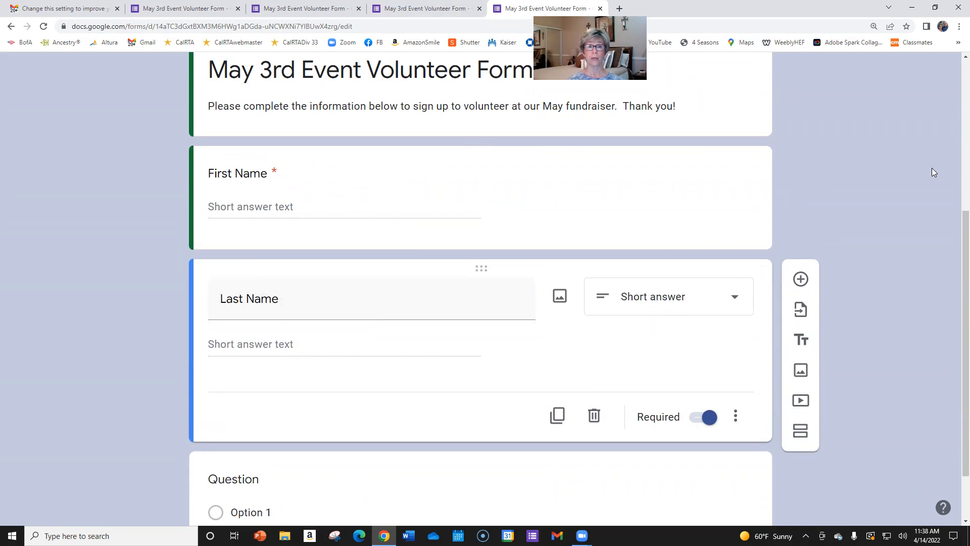
Demonstrate reordering by moving the blank question above Last Name and back below it
scroll(933, 168, down, 2)
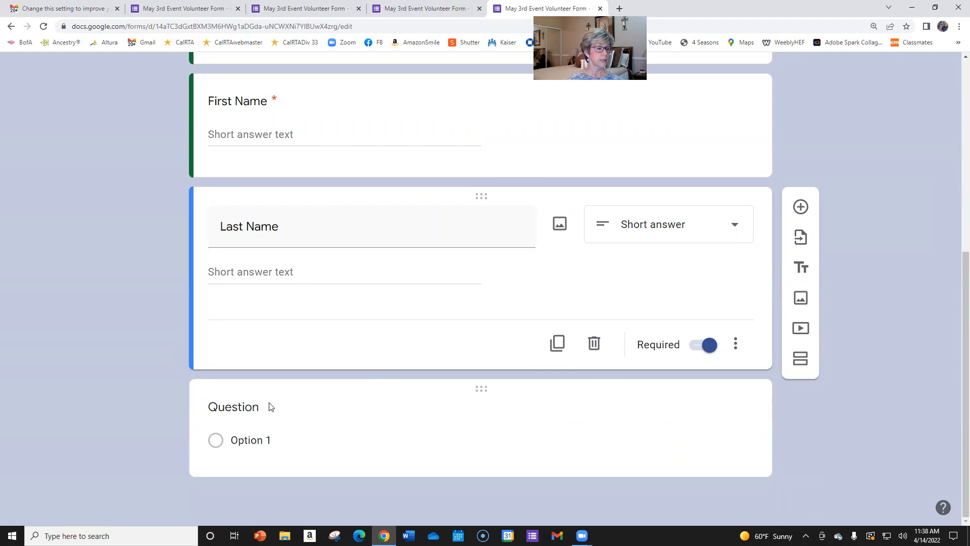
click(424, 418)
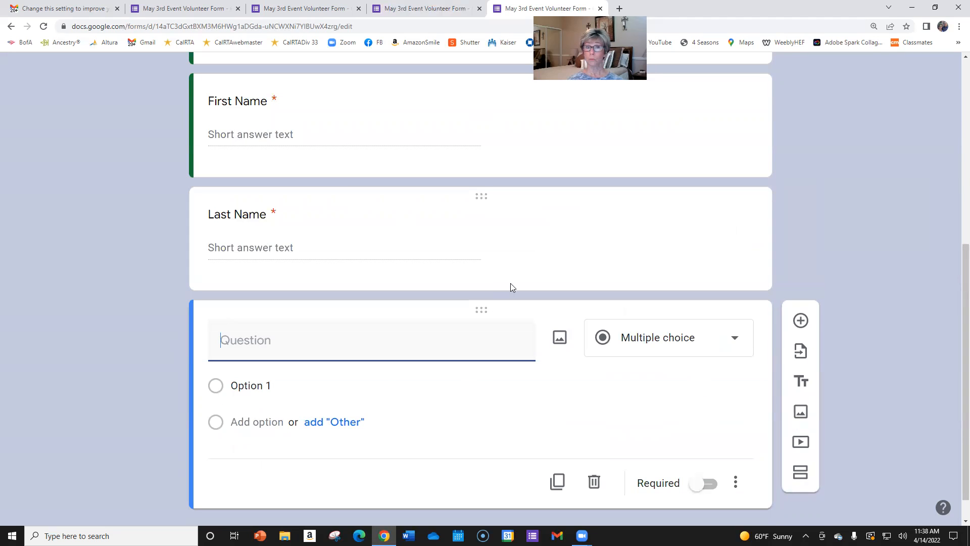
drag(481, 311, 494, 260)
scroll(494, 253, down, 2)
drag(488, 180, 489, 459)
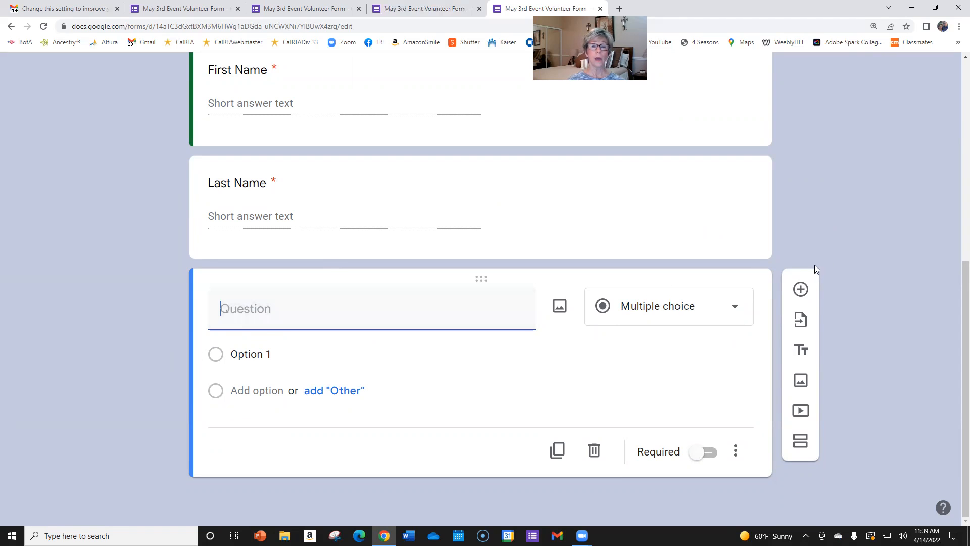
Title the blank question "Email Address" as a short answer and make it required
text(E)
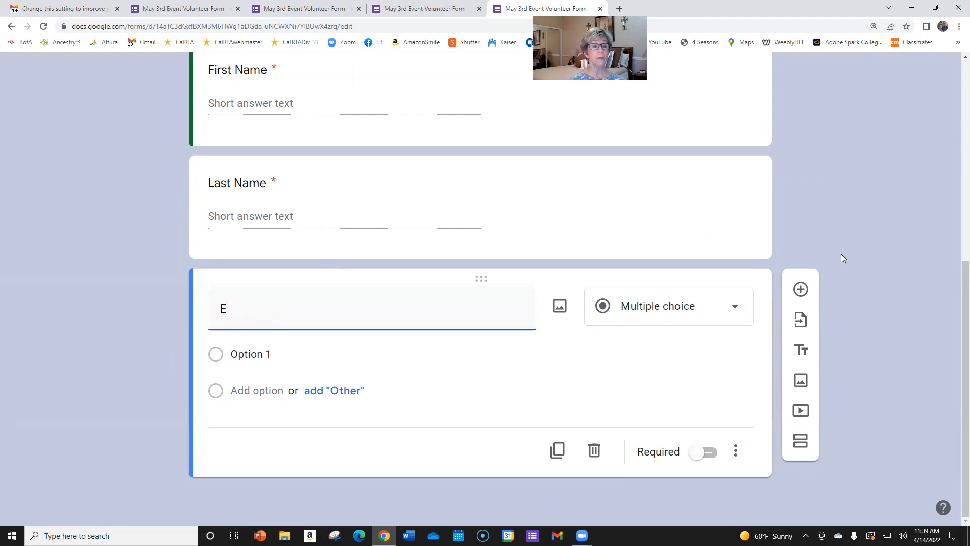
text(mail)
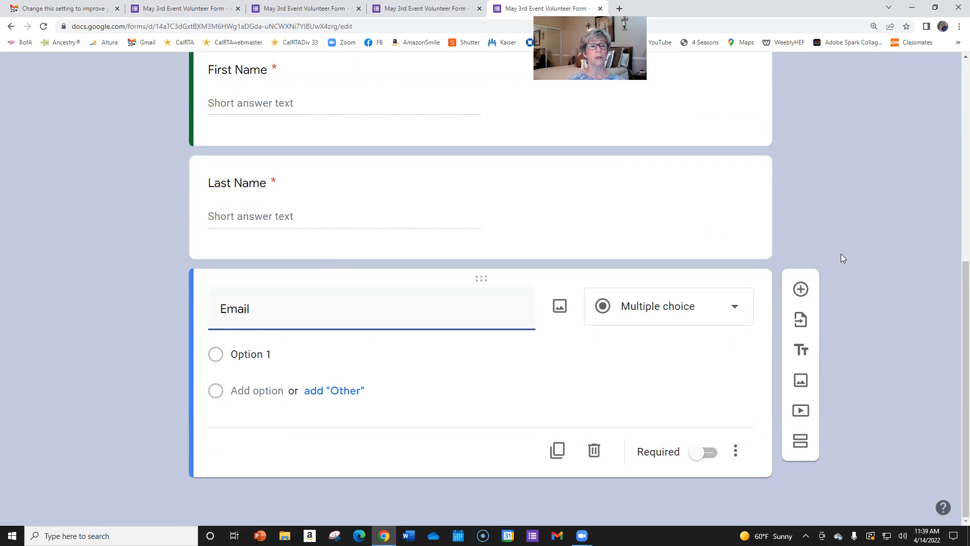
text( Address)
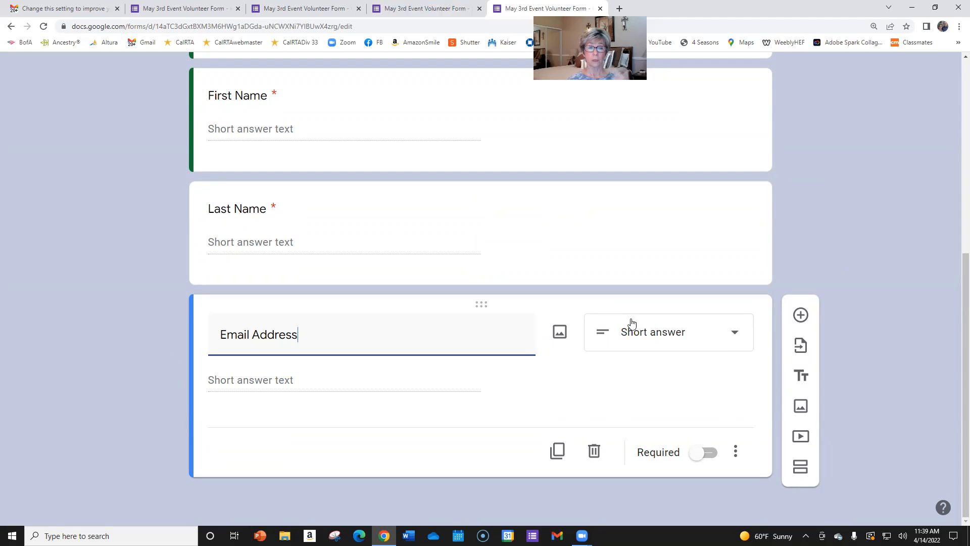
click(714, 459)
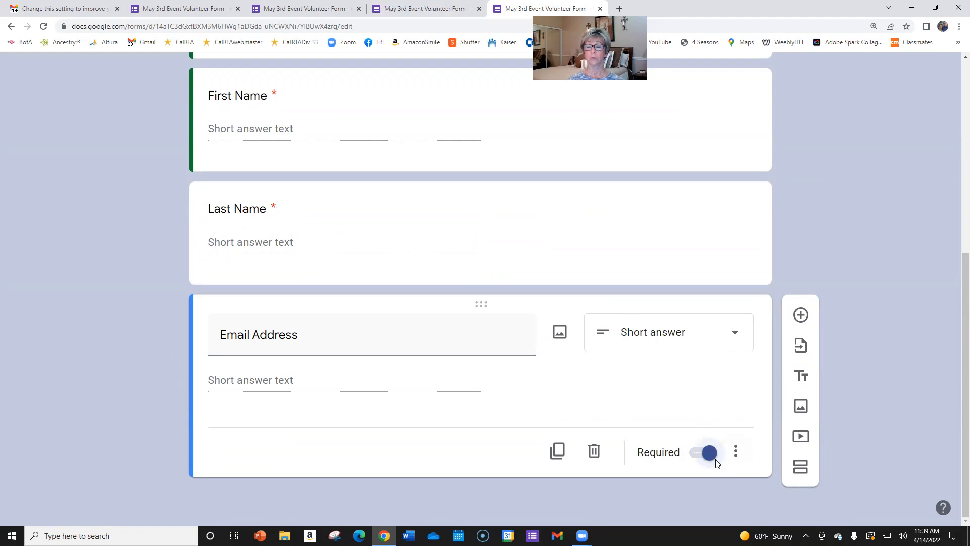
Select the Last Name question and add a new blank question directly below it
click(279, 207)
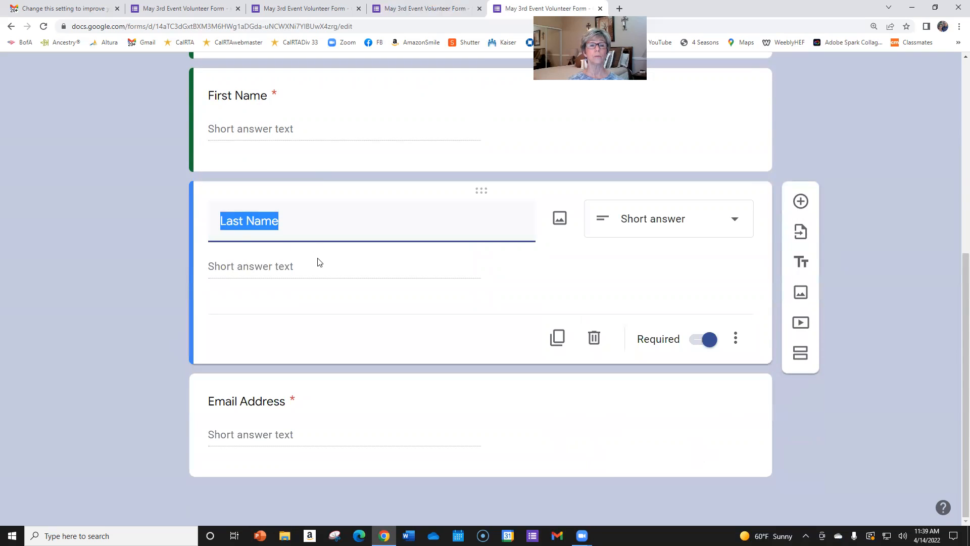
click(331, 264)
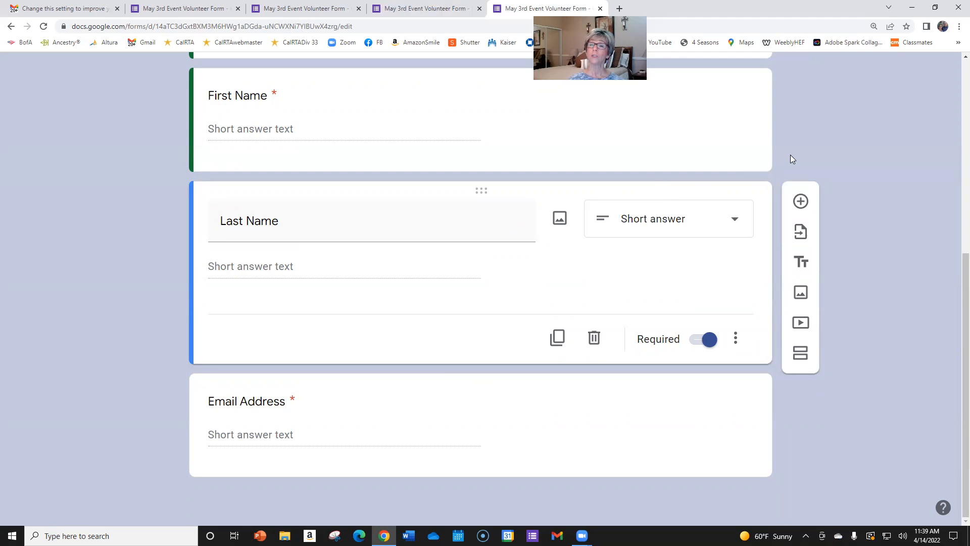
click(802, 203)
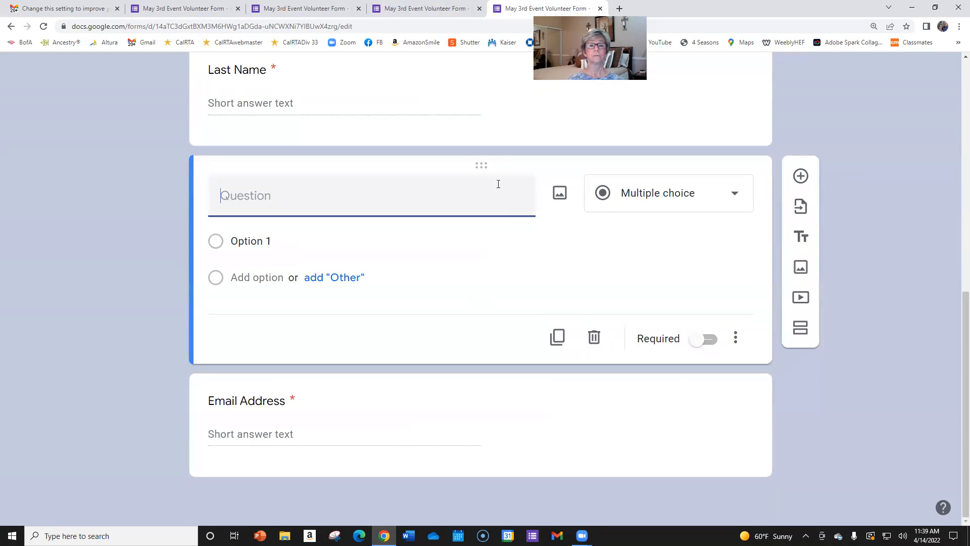
Move the Email Address question above the new blank question and open the blank question for editing
drag(481, 165, 491, 463)
scroll(500, 450, down, 2)
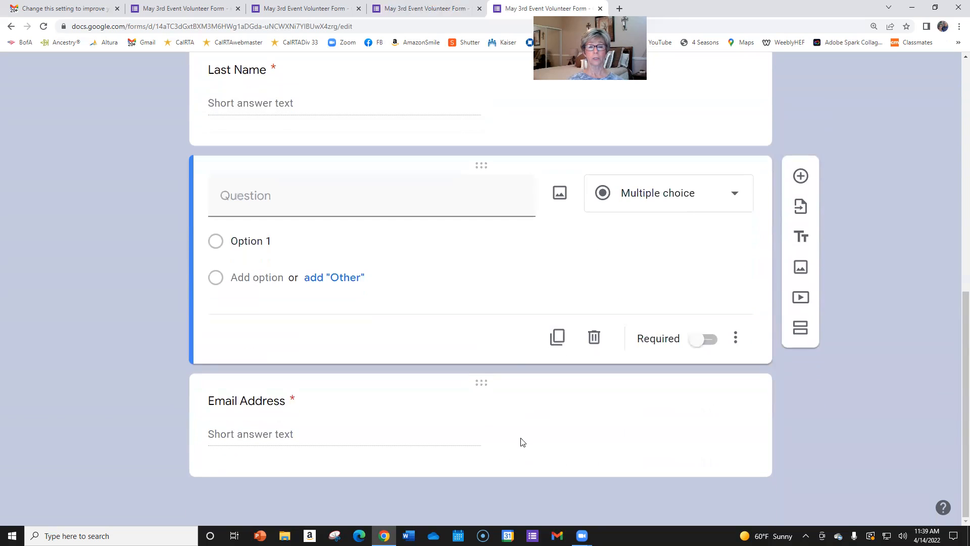
drag(487, 383, 505, 281)
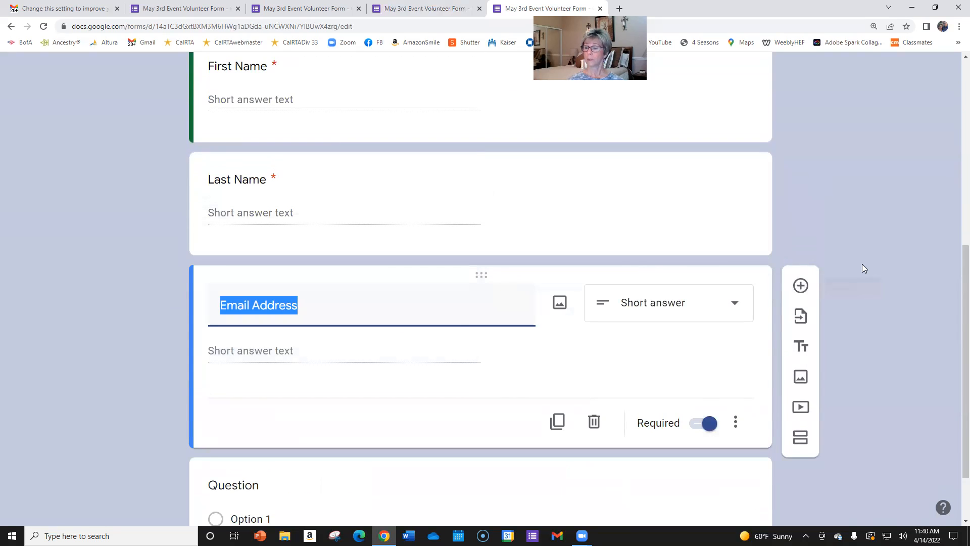
scroll(862, 263, down, 2)
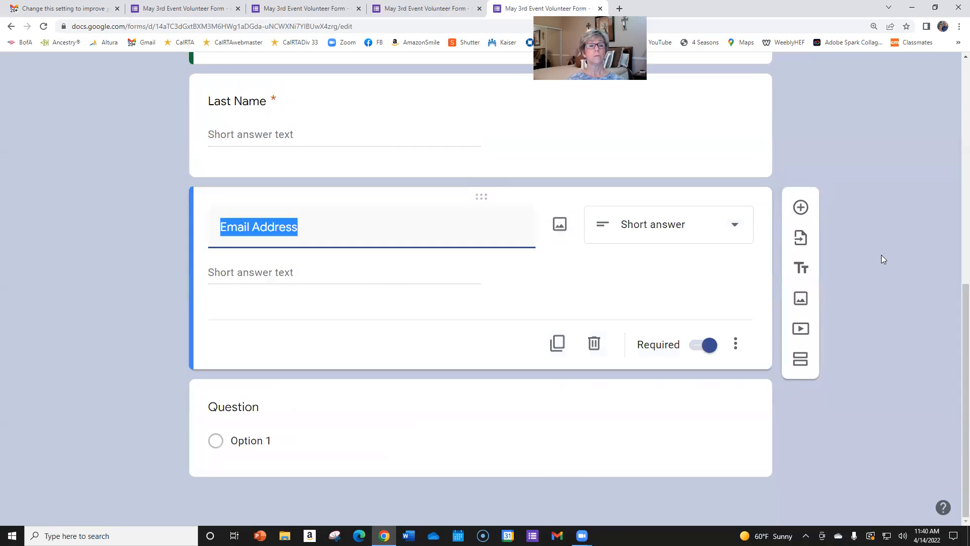
click(242, 407)
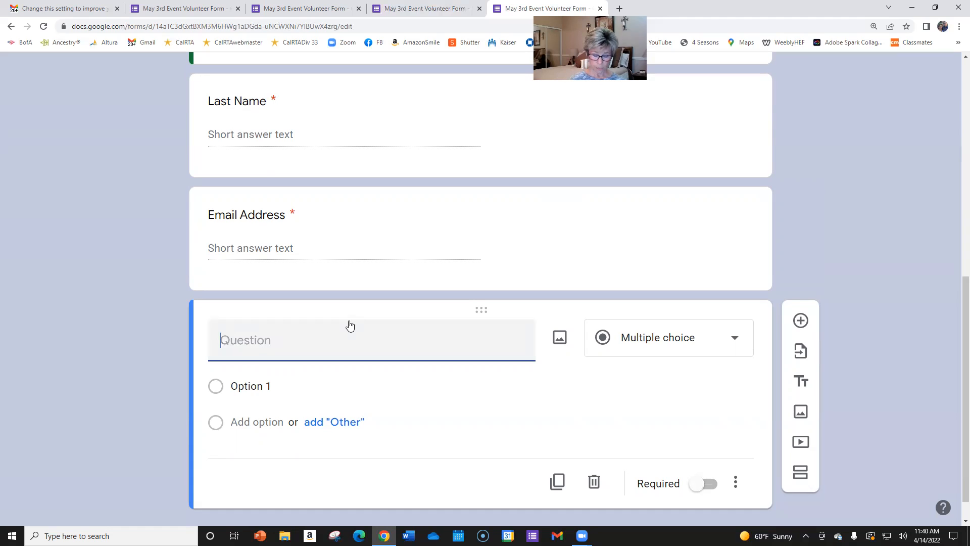
Title the blank question "Times Available to Work" and set its type to Checkboxes
text(T)
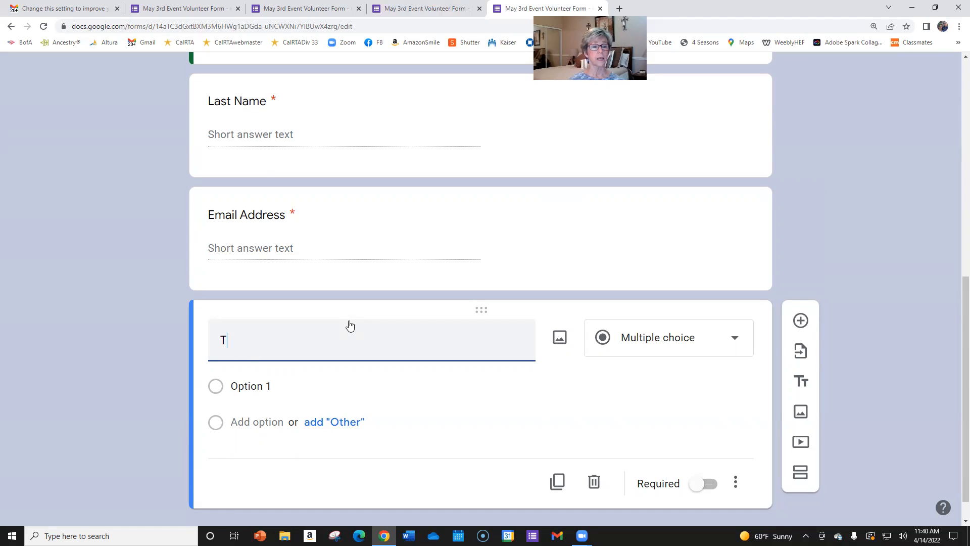
text(imes Available to Work)
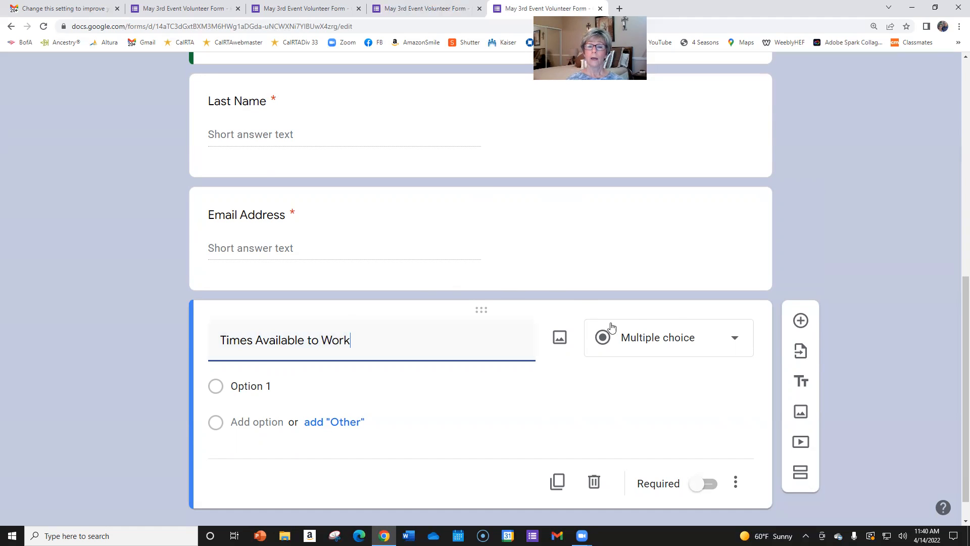
click(674, 342)
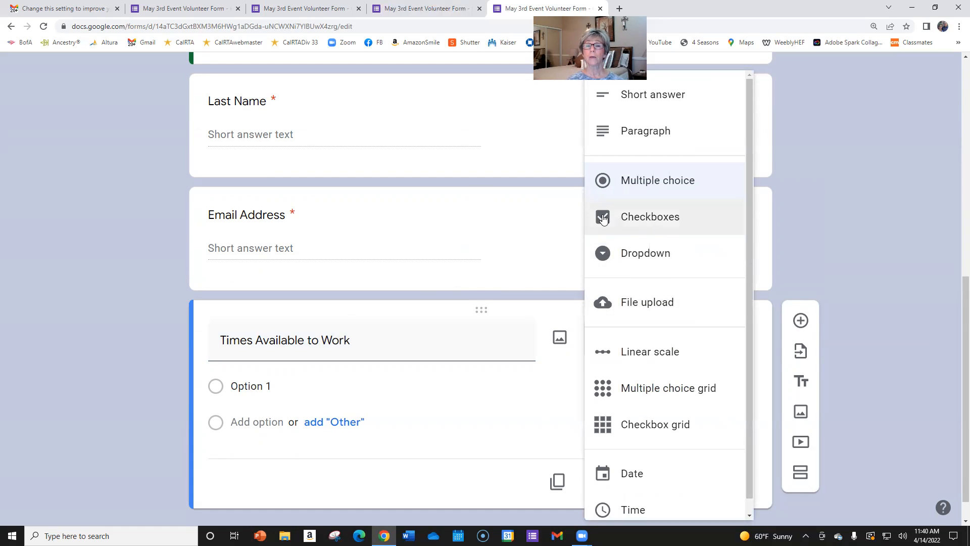
click(671, 218)
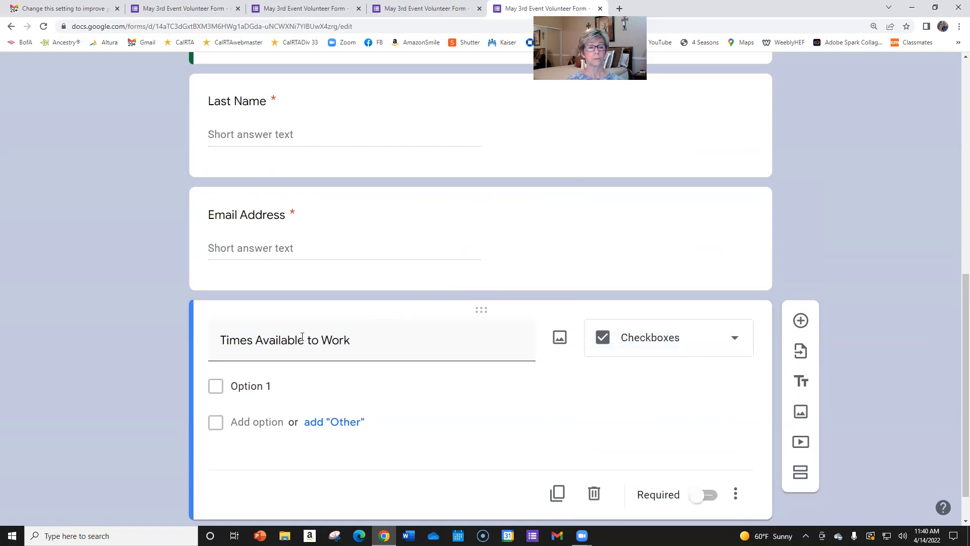
Give the Times Available to Work question the options 9:00-11:00, 11:00-1:00 and 1:00-3:00, and make it required
scroll(339, 347, down, 1)
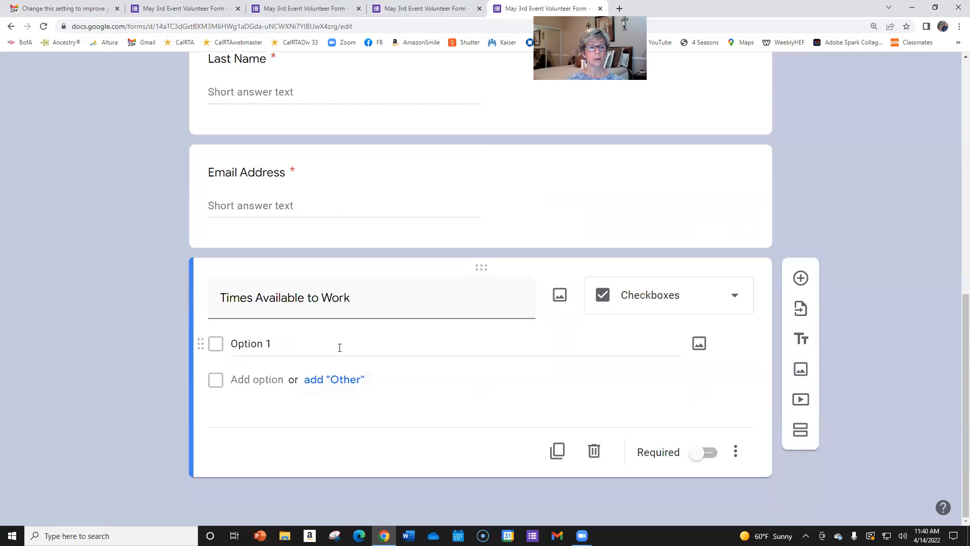
click(246, 343)
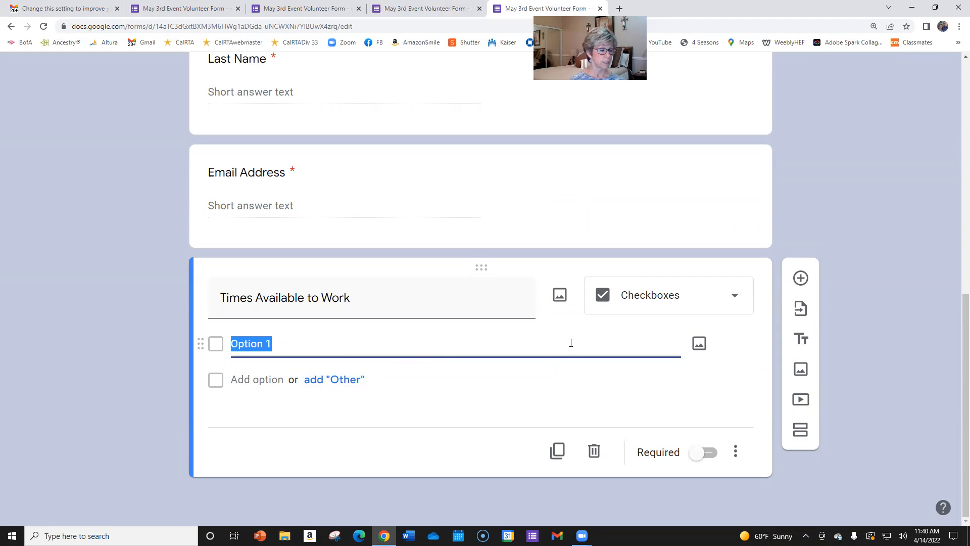
text(9:00-11:00)
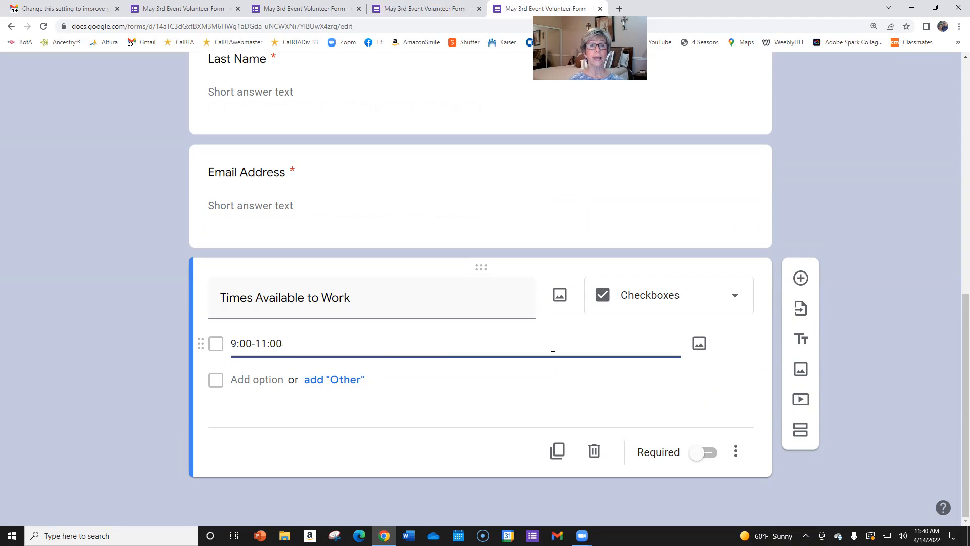
key(Return)
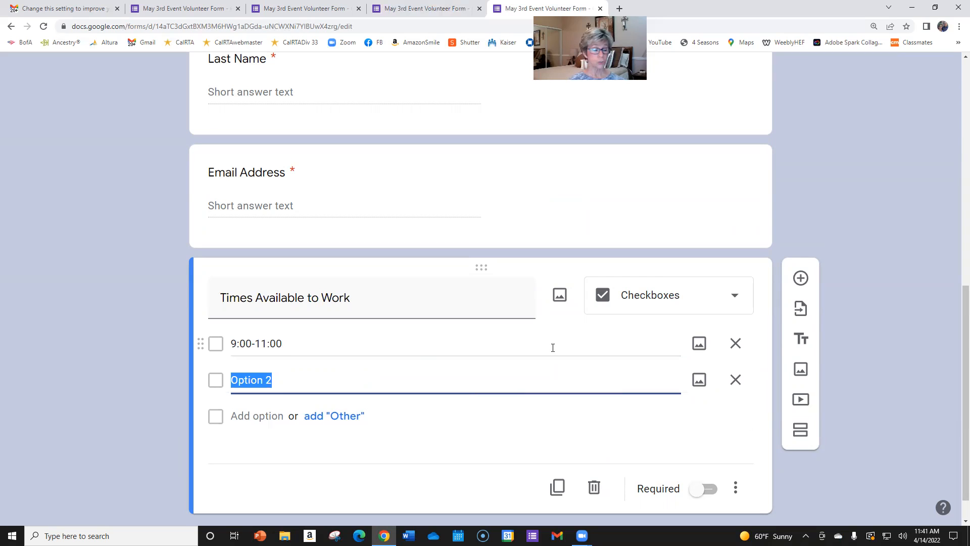
text(11:00)
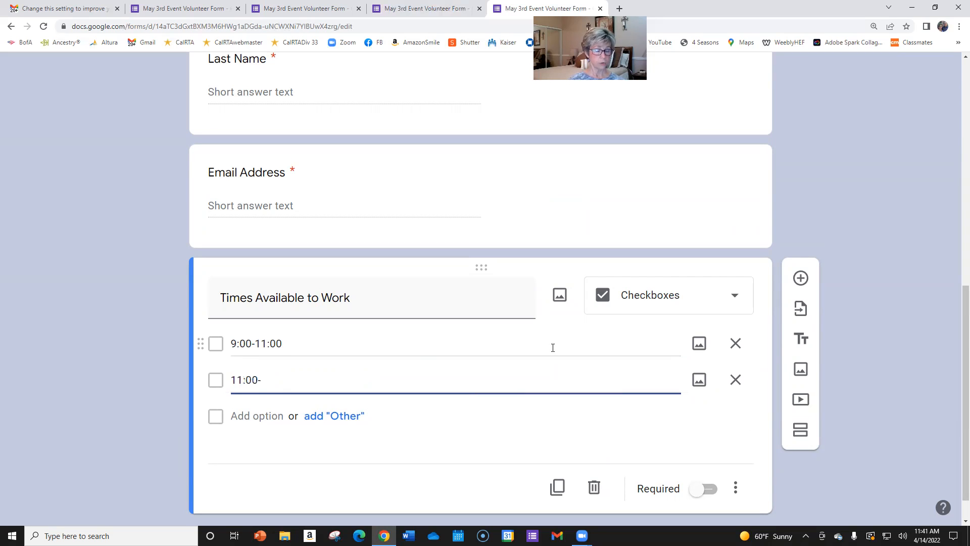
text(-1:00)
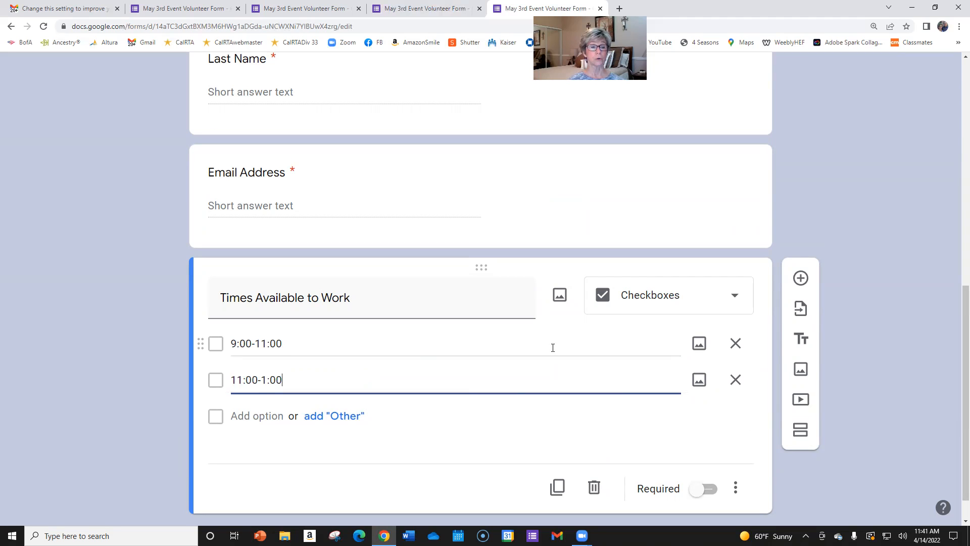
key(Return)
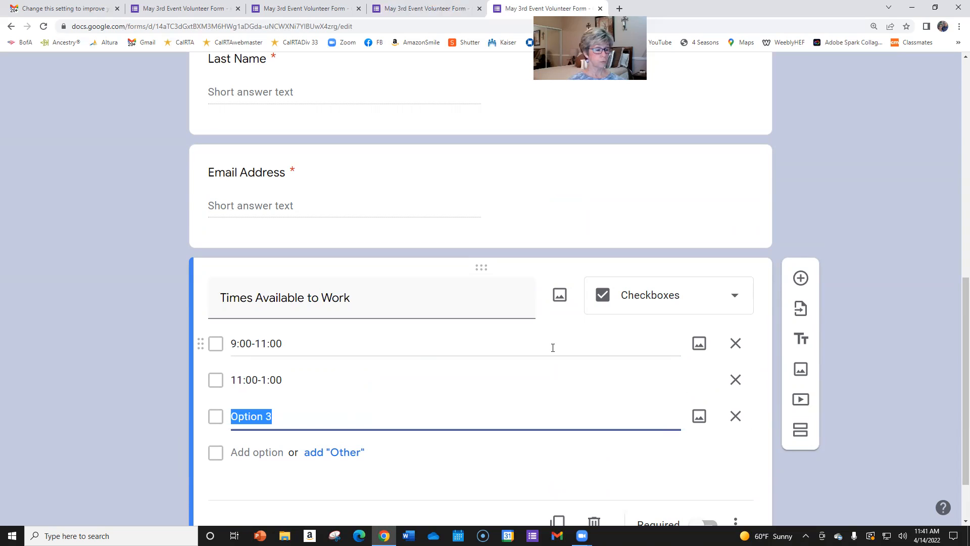
text(1:00-3:00)
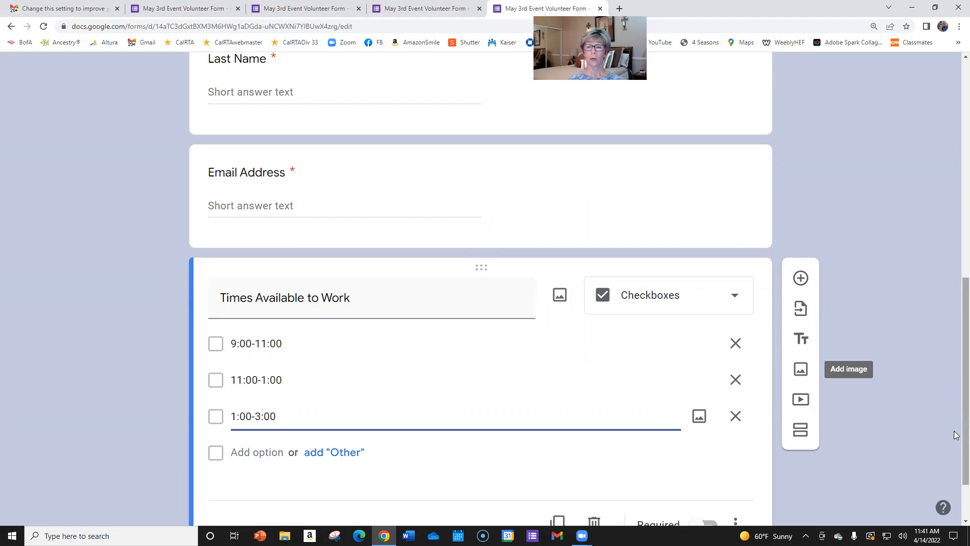
click(885, 469)
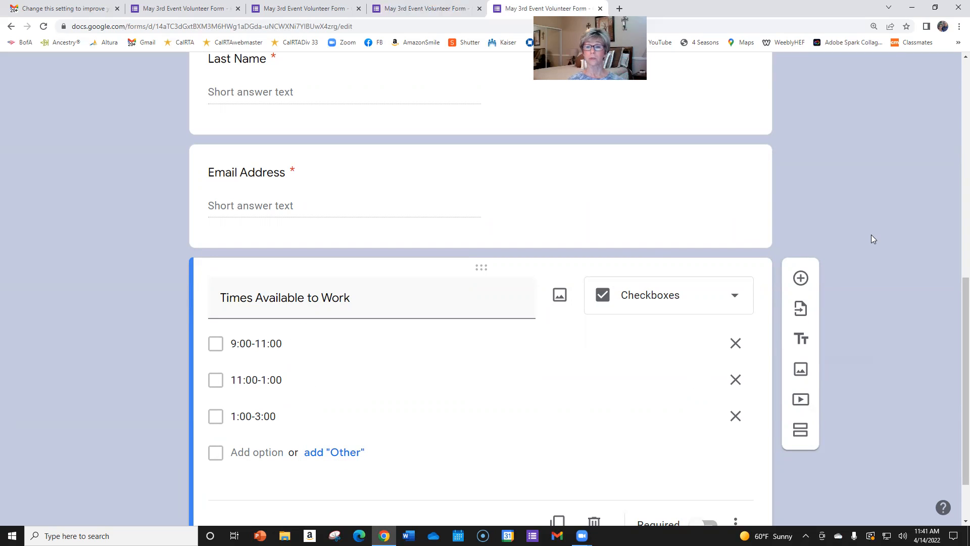
scroll(868, 238, down, 1)
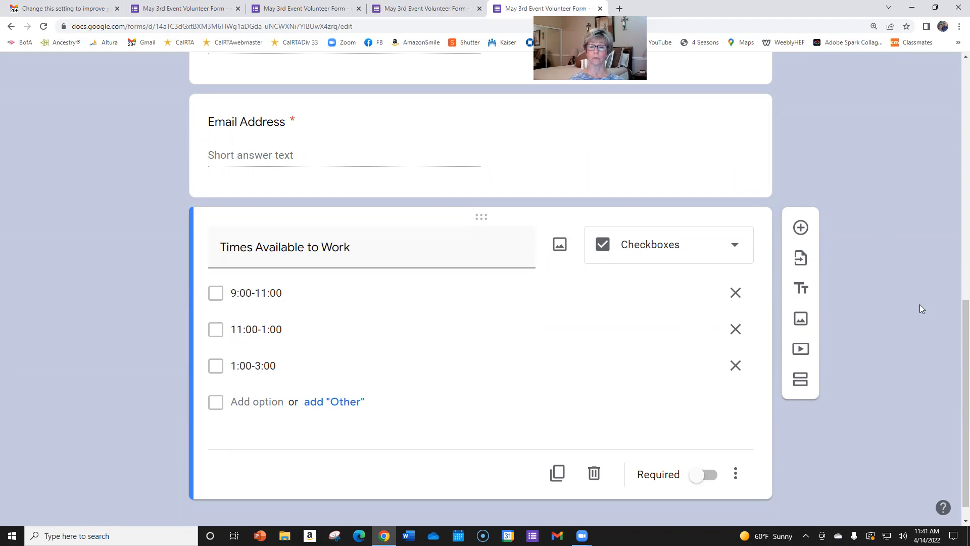
click(713, 482)
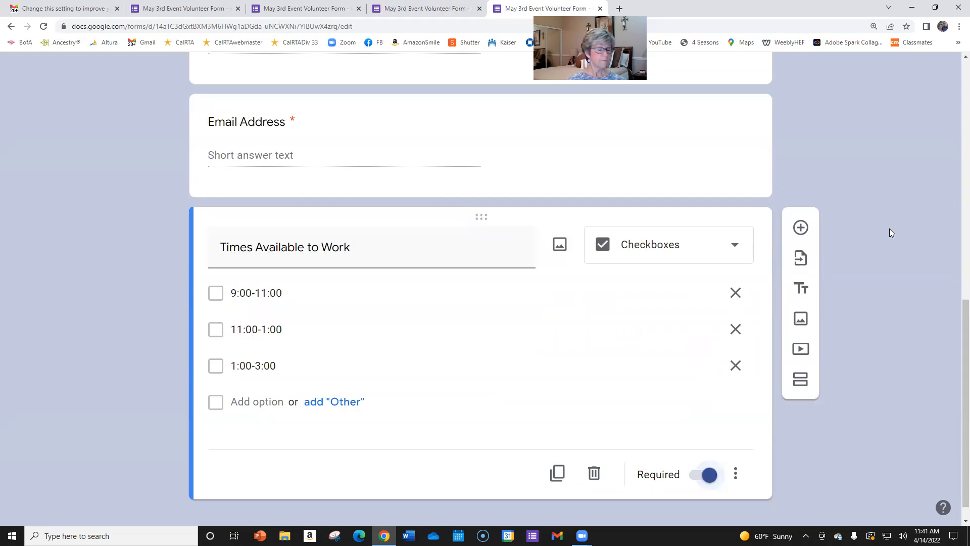
Add a question below Times Available to Work, titled "Select ONE volunteer spot", with the Dropdown type
click(802, 228)
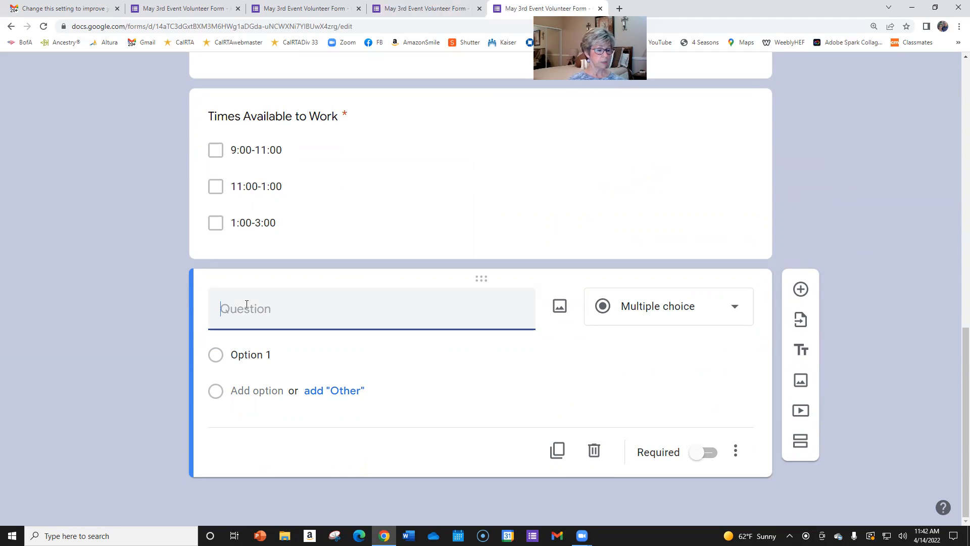
text(Sekle)
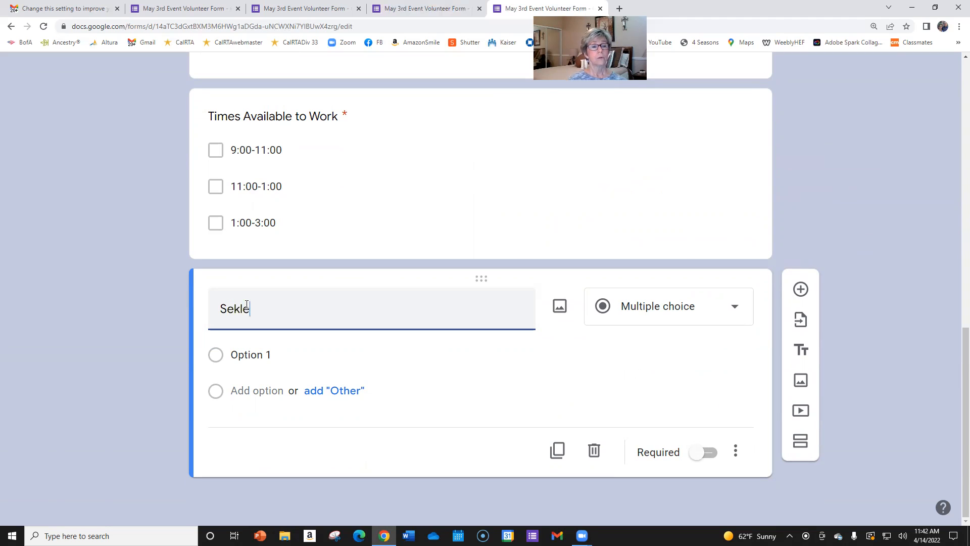
text(lect O)
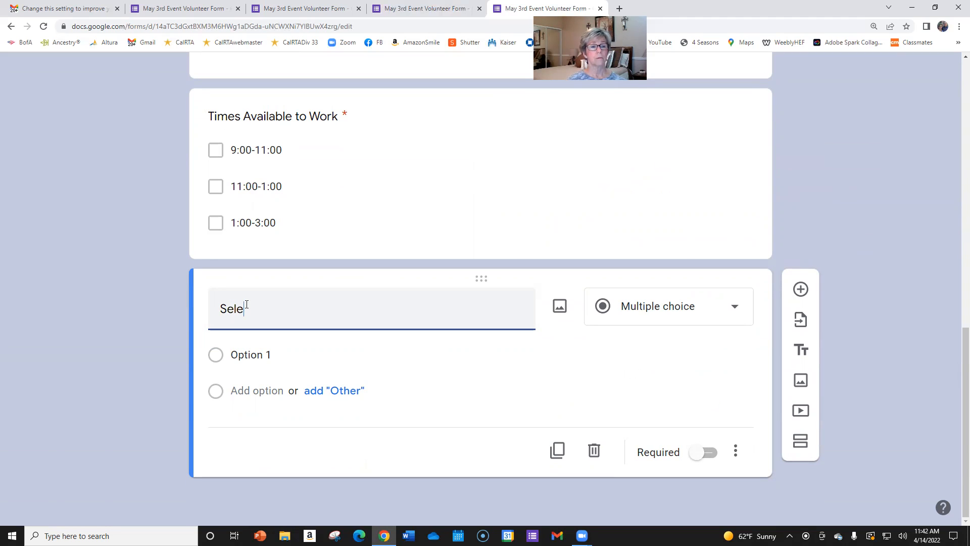
text(NE )
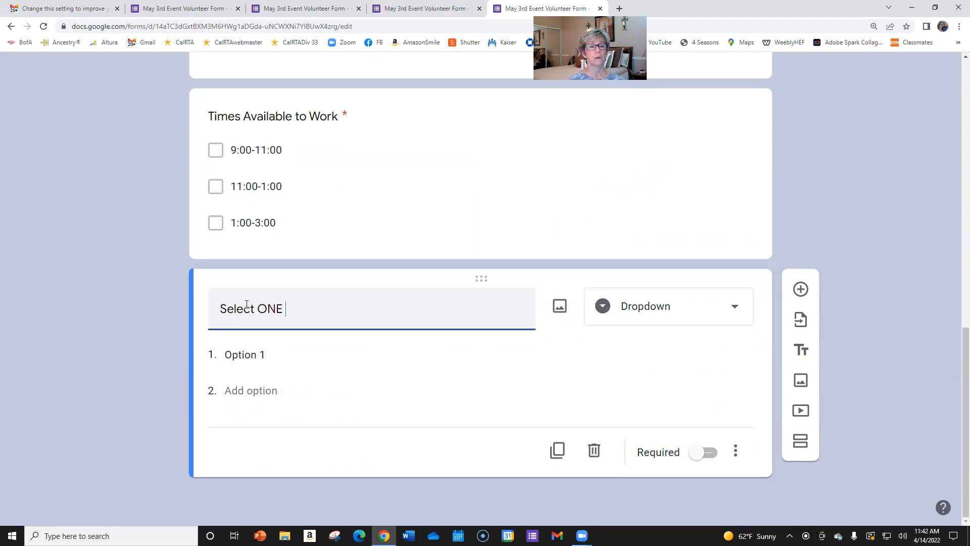
text(volunteer )
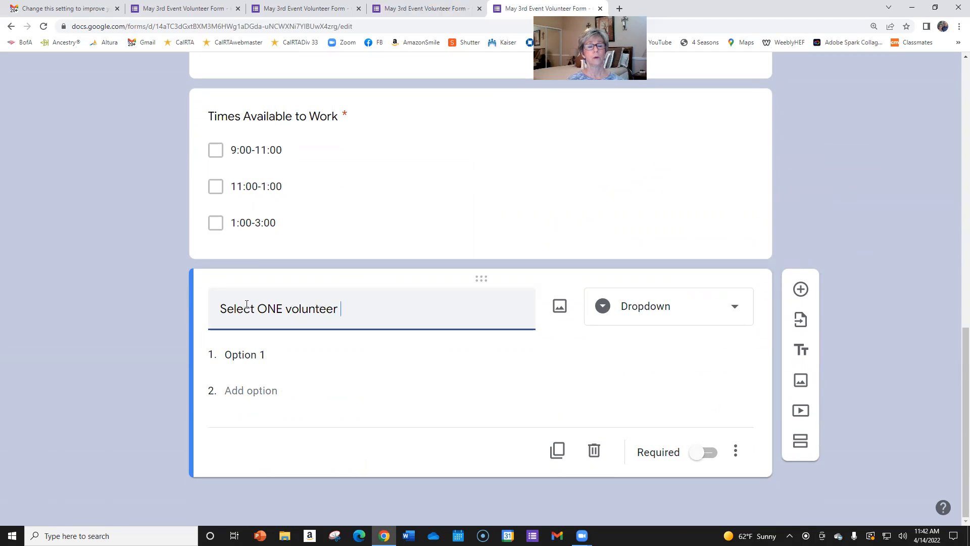
text(spot)
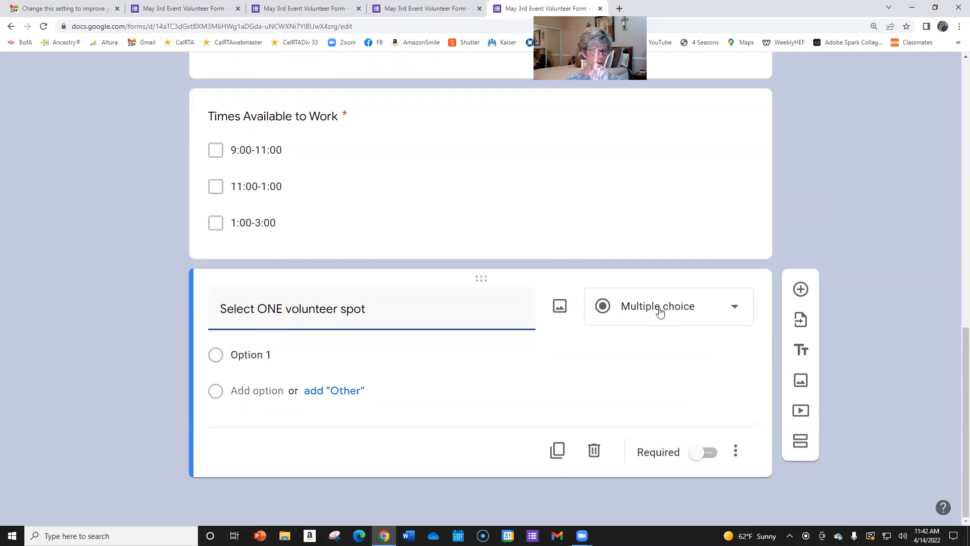
click(731, 315)
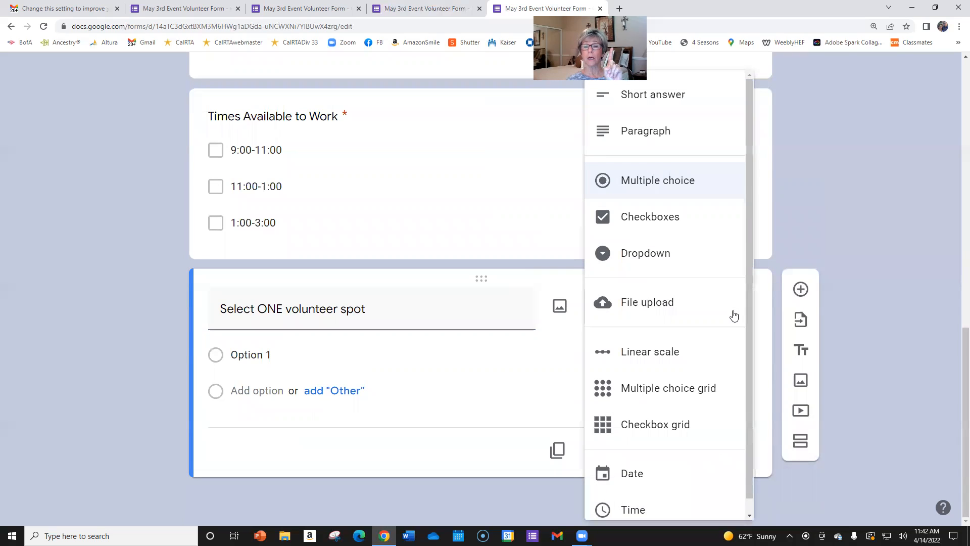
click(637, 263)
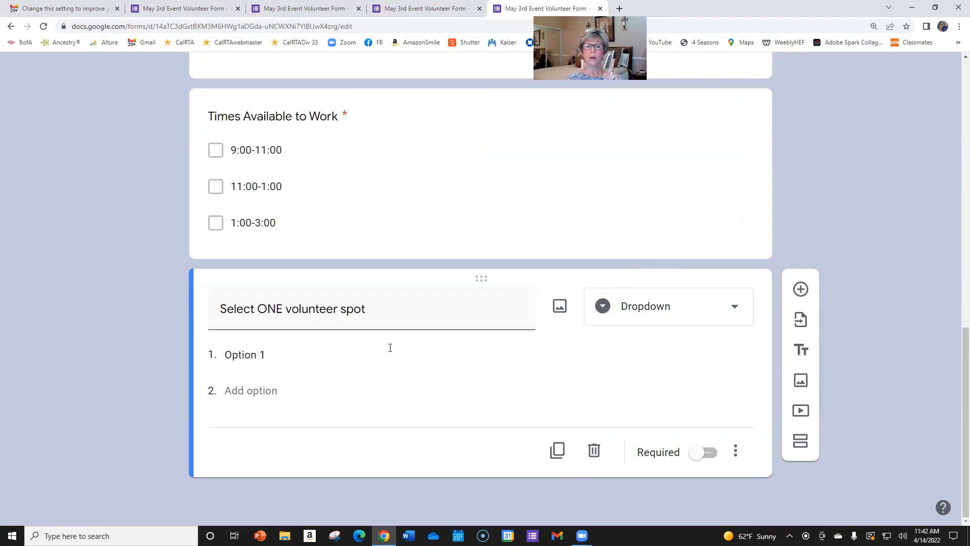
Enter "Entrance" and "Check In Table" as the first two options of the volunteer spot dropdown
click(271, 354)
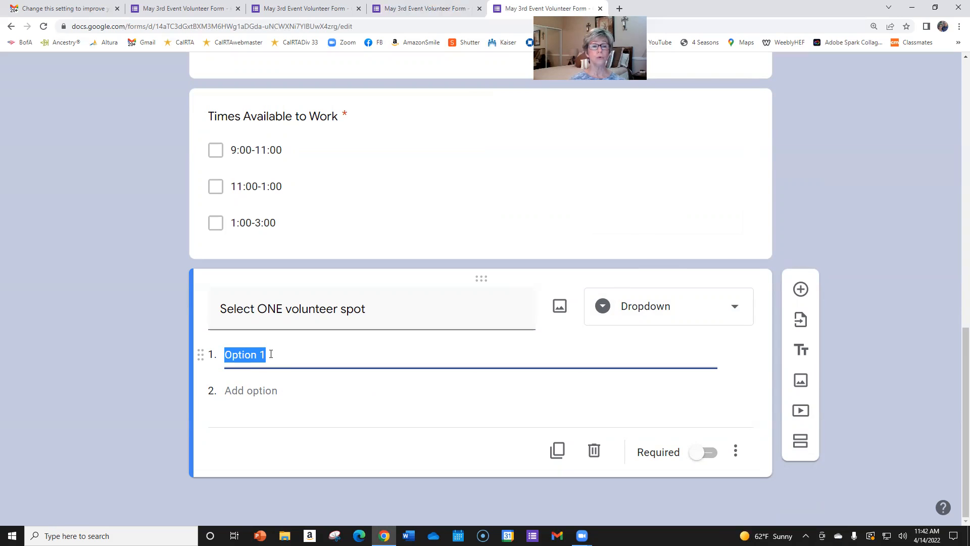
text(Entrance)
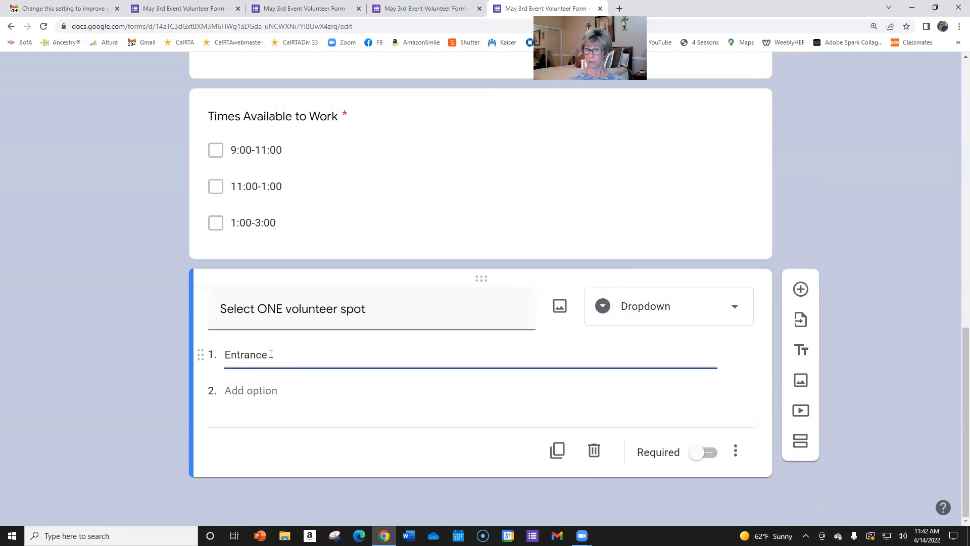
key(Return)
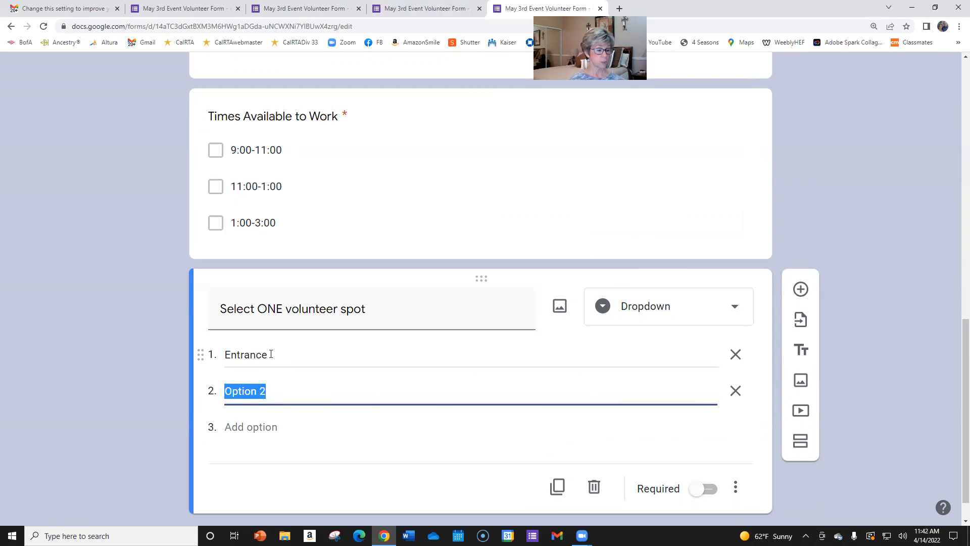
text(Check)
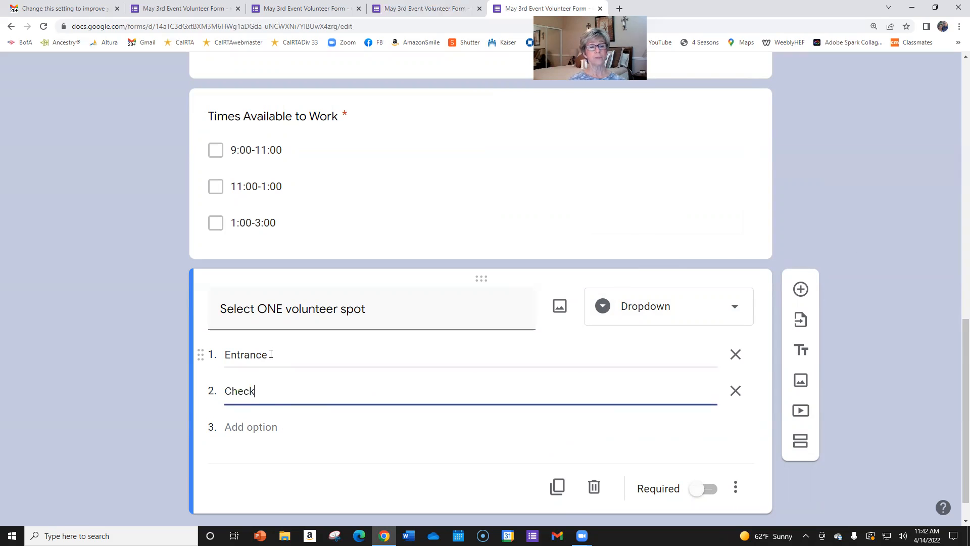
text( In Table)
Add "Pool Area" and "Rec Room" as the third and fourth volunteer spot options, and make the question required
key(Return)
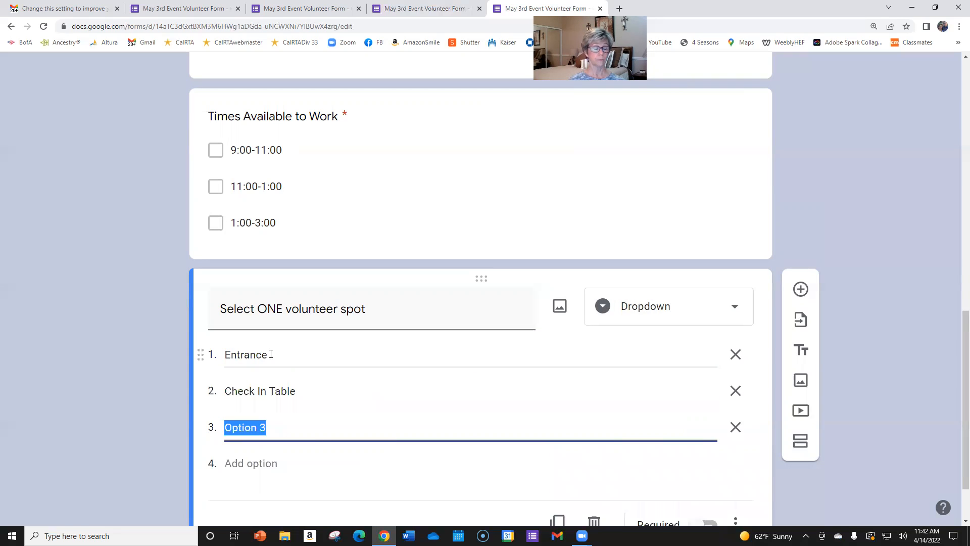
text(Poo)
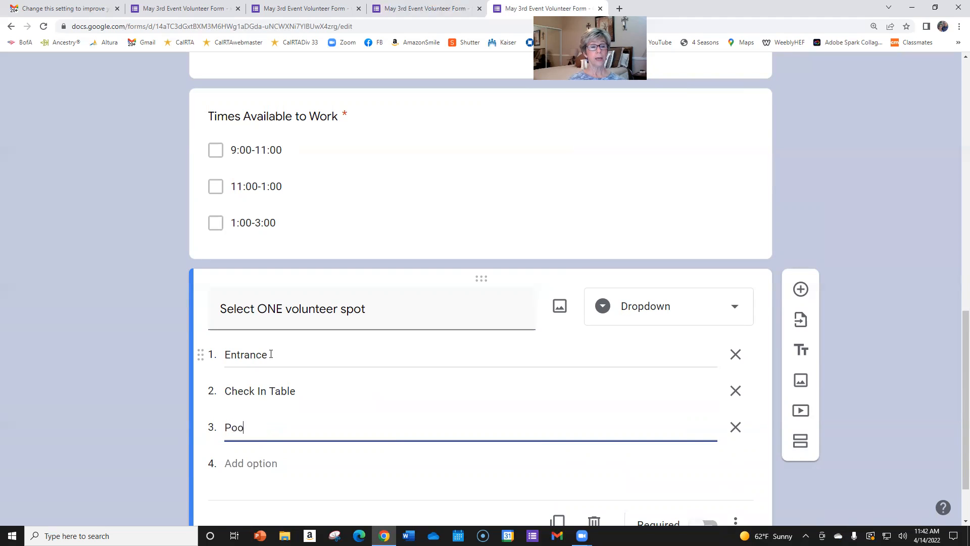
text(l Area)
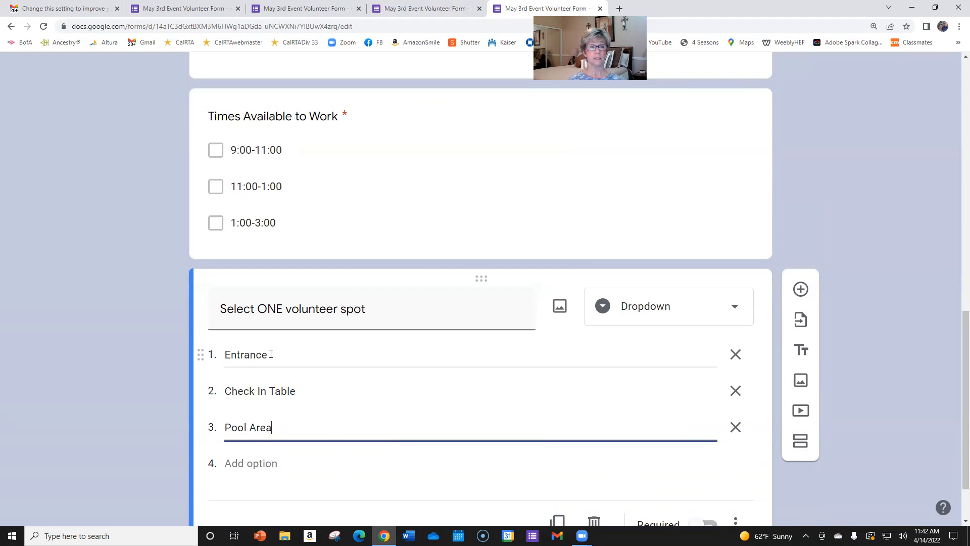
key(Return)
text(R)
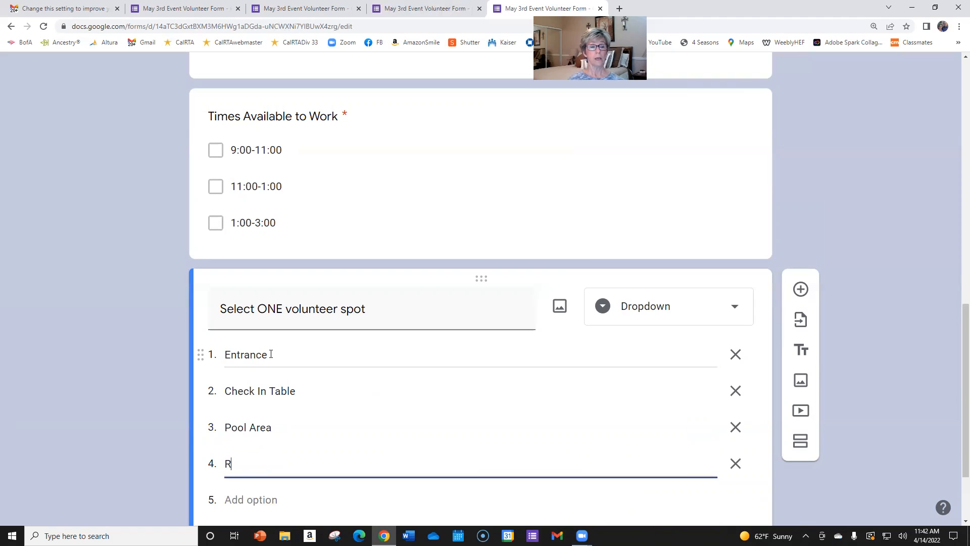
text(ec Ce)
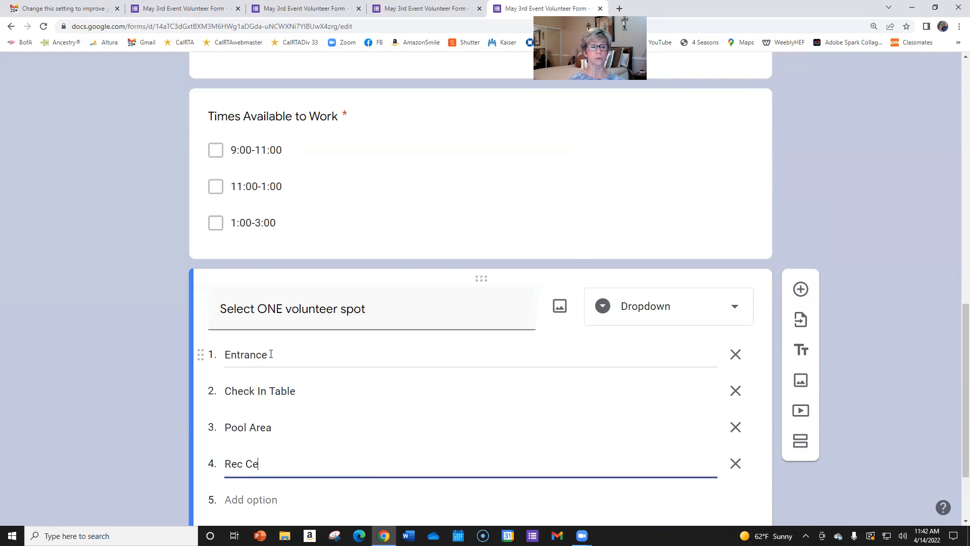
key(BackSpace)
key(BackSpace)
text(Room)
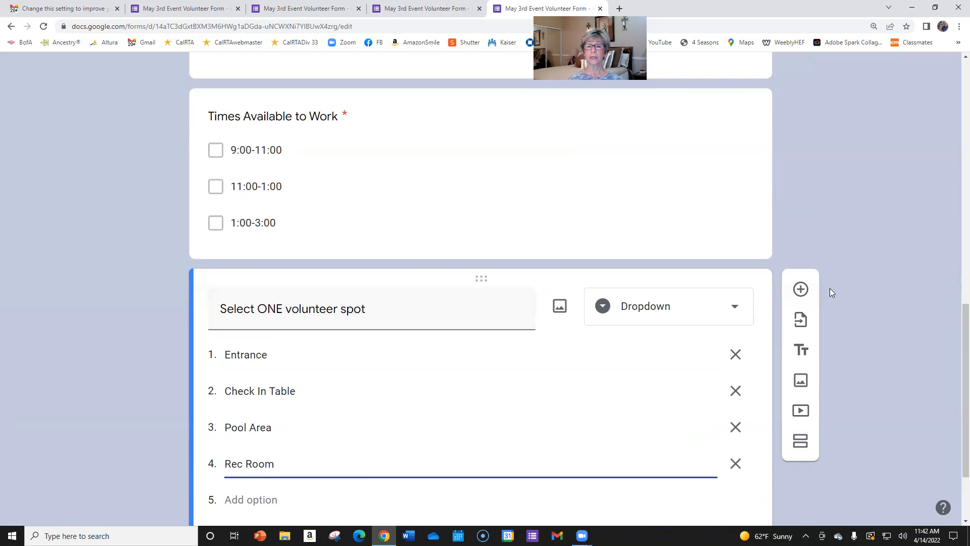
scroll(868, 265, down, 2)
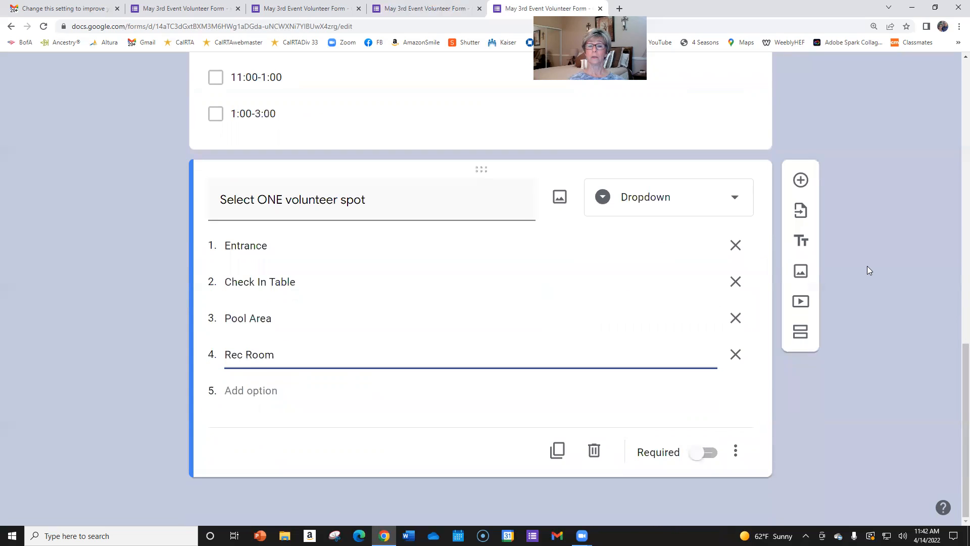
click(710, 454)
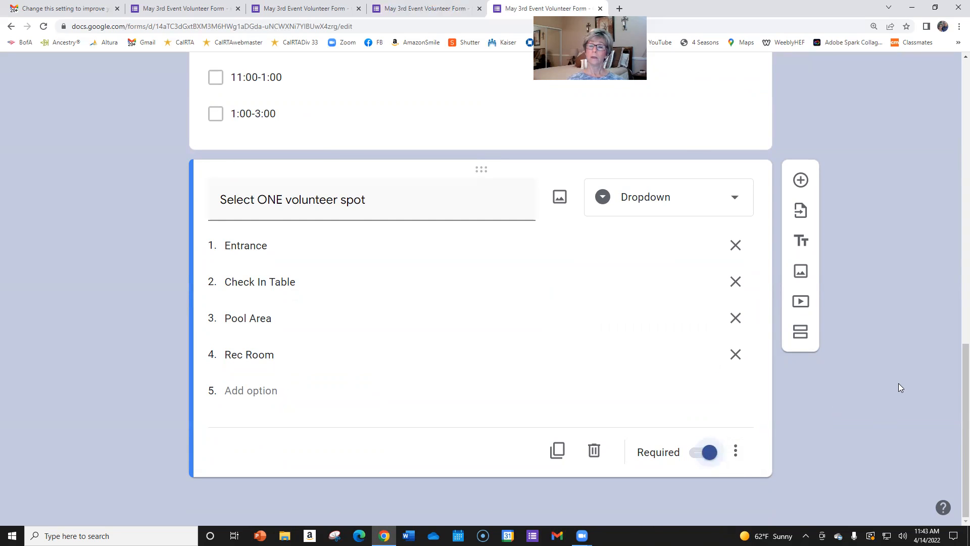
Preview the volunteer form and look through all its questions from First Name to Select ONE volunteer spot
scroll(898, 384, up, 15)
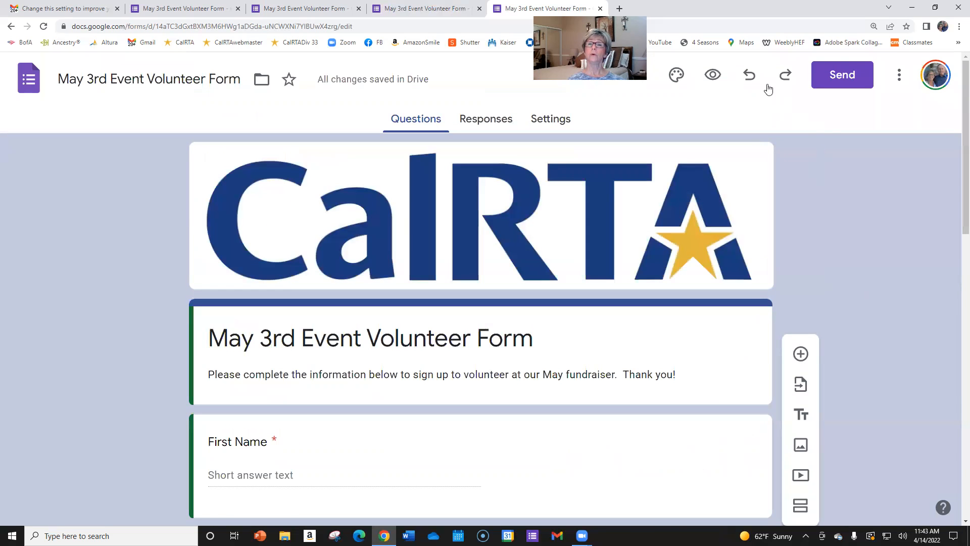
click(713, 76)
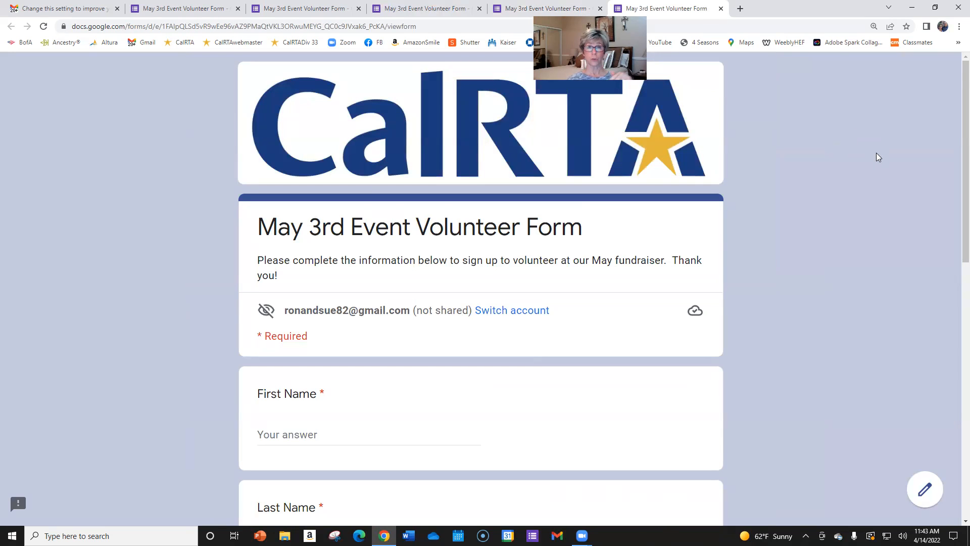
scroll(877, 152, down, 3)
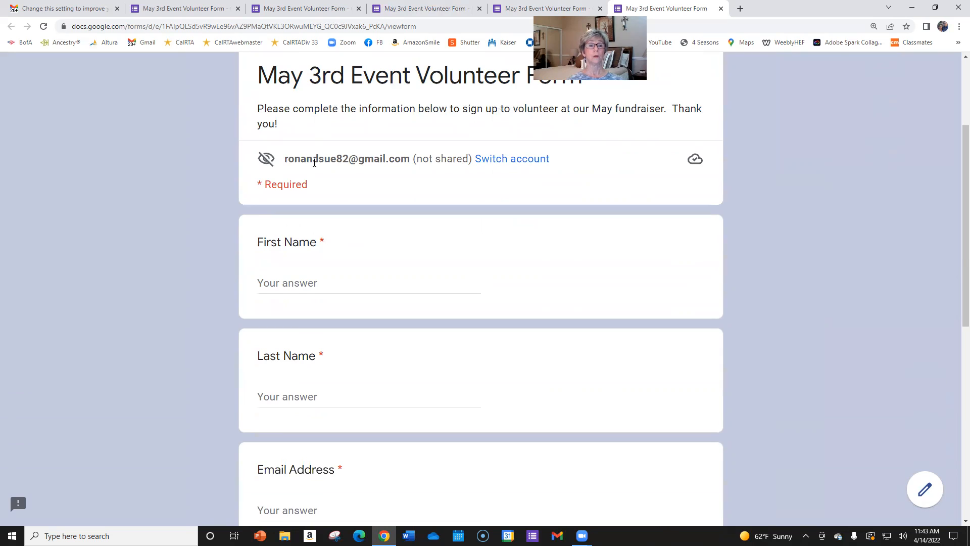
scroll(299, 243, down, 1)
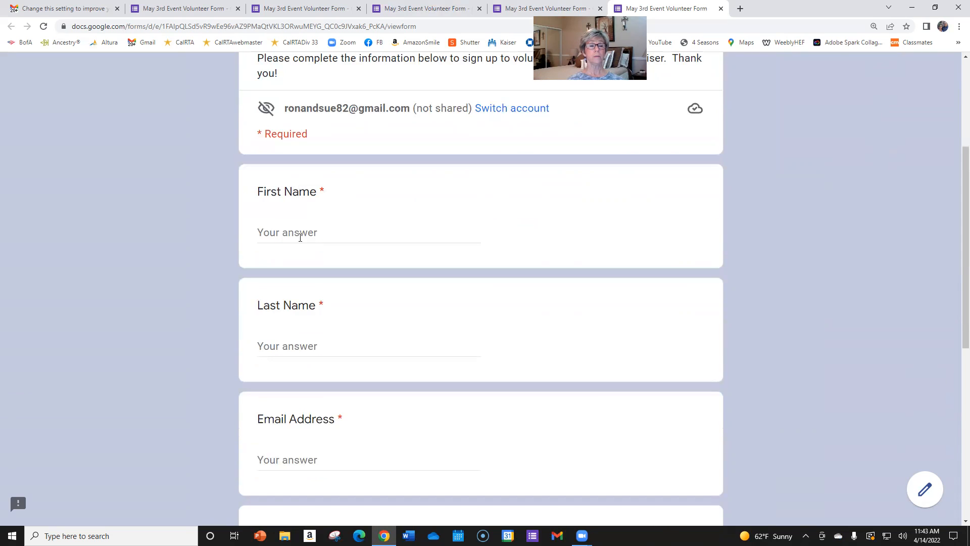
scroll(241, 271, down, 2)
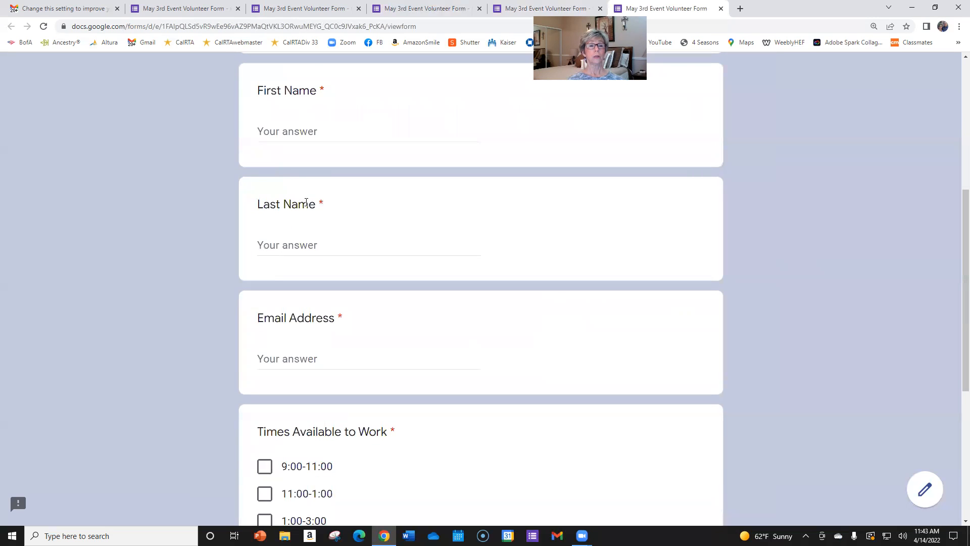
scroll(329, 218, down, 2)
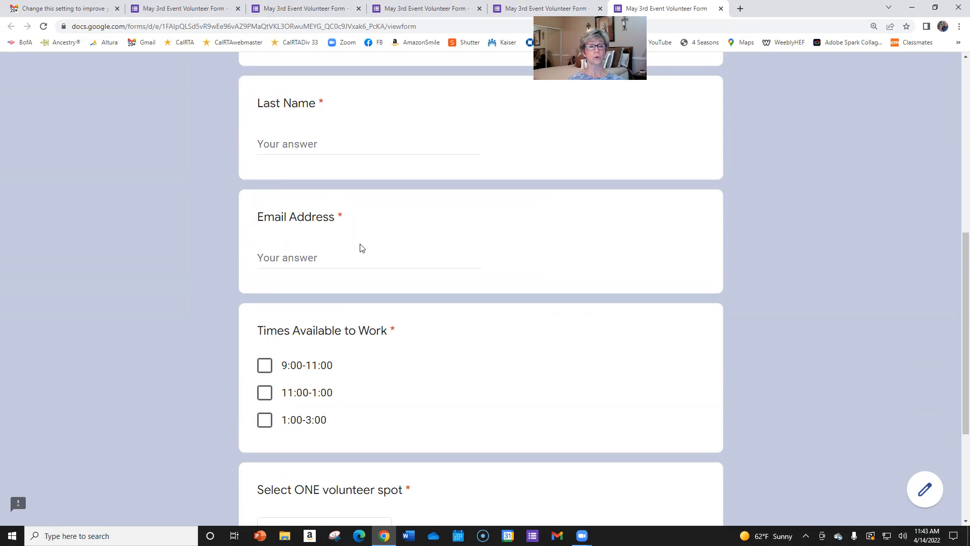
scroll(361, 248, down, 2)
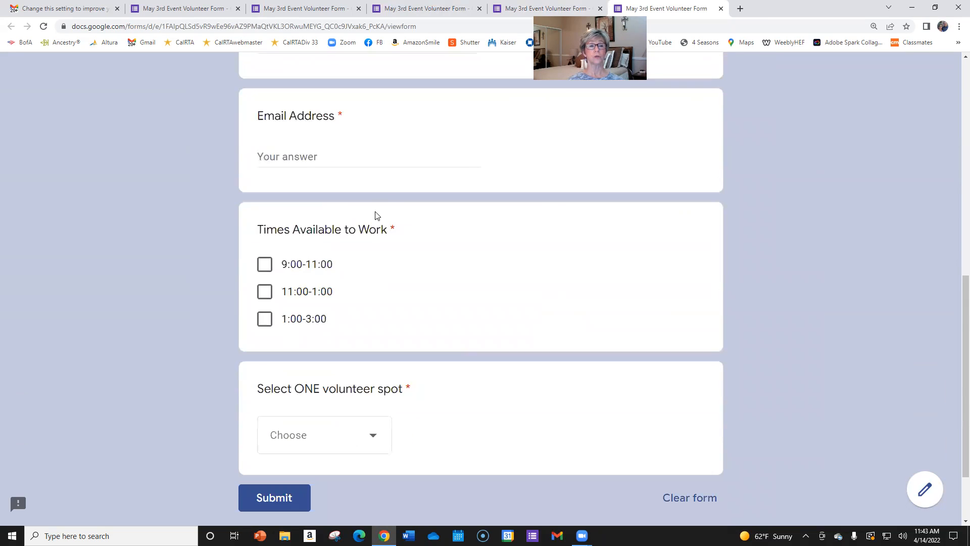
Test the Times Available to Work checkboxes by selecting 9:00-11:00, 11:00-1:00 and 1:00-3:00, and deselect all three
click(264, 264)
click(265, 291)
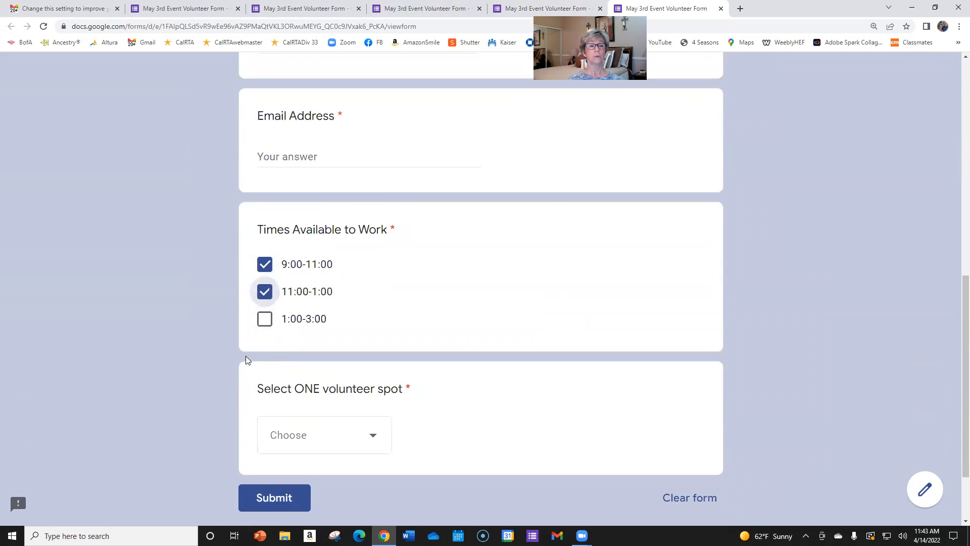
click(265, 323)
click(273, 320)
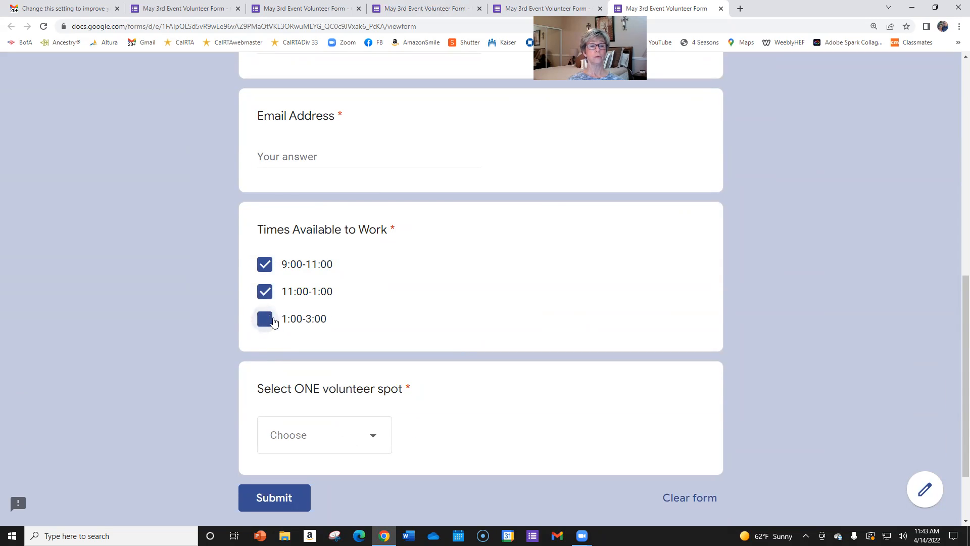
click(265, 293)
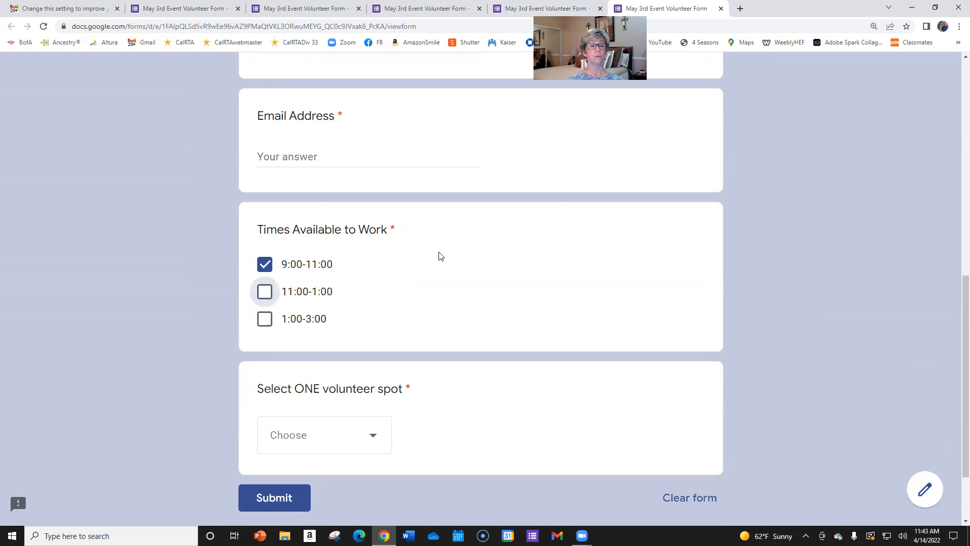
click(267, 264)
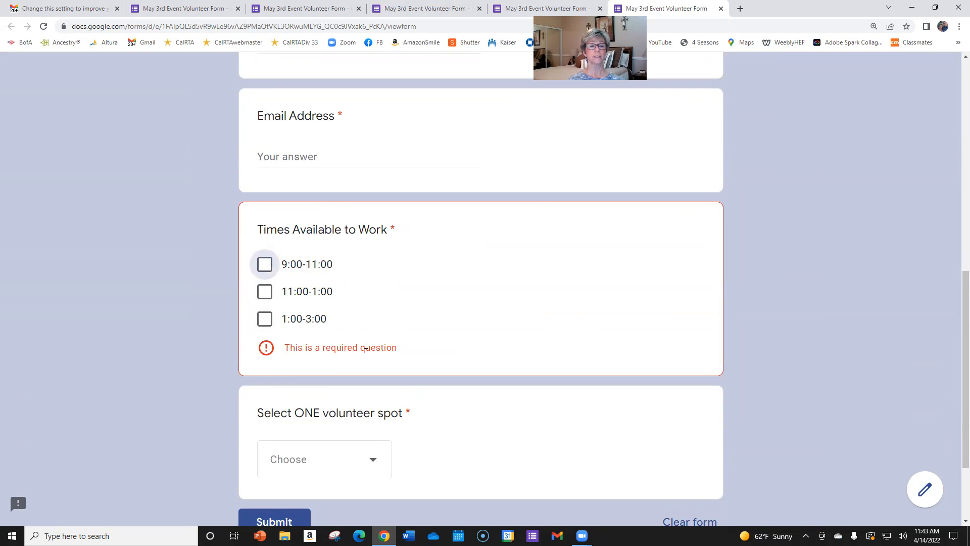
View the choices in the Select ONE volunteer spot dropdown and close it without choosing a spot
scroll(795, 202, down, 2)
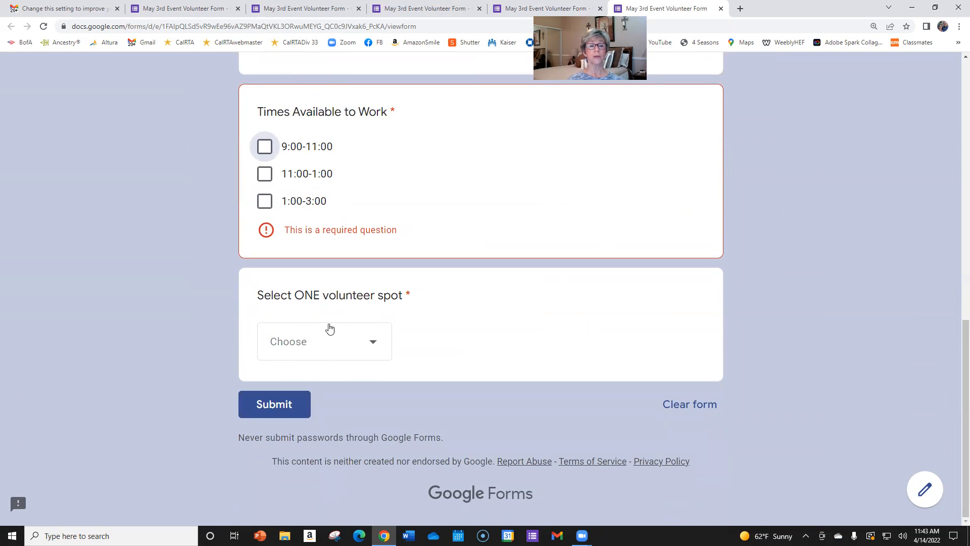
click(374, 346)
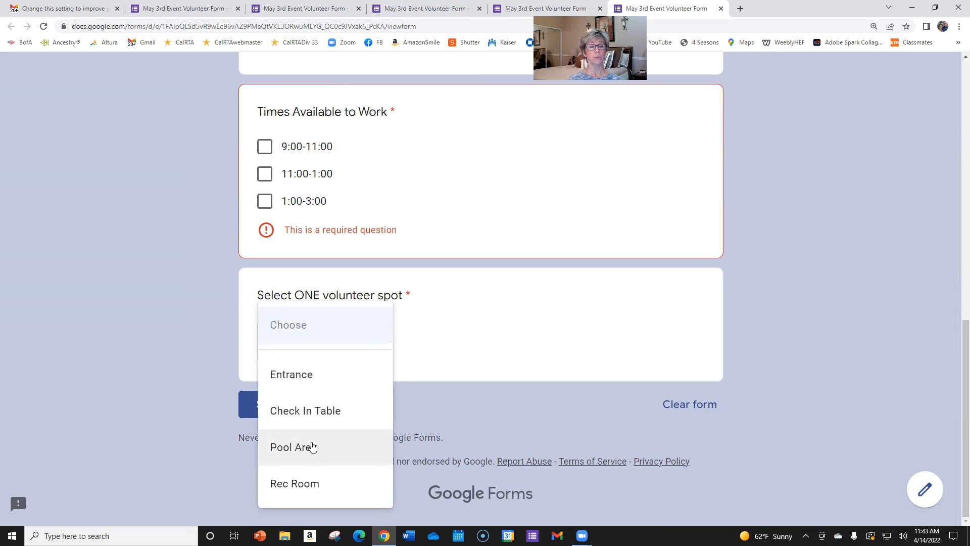
click(836, 254)
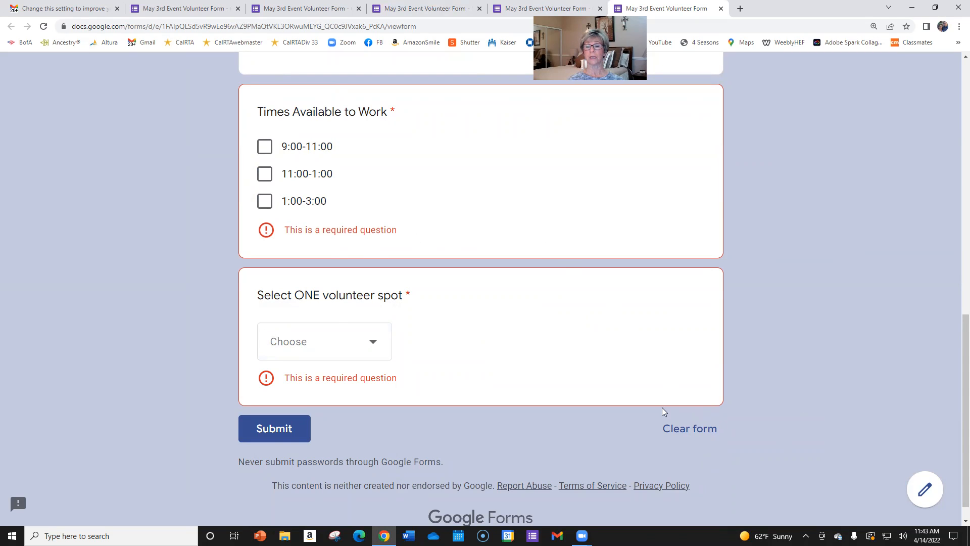
Start clearing all answers from the previewed form
click(686, 433)
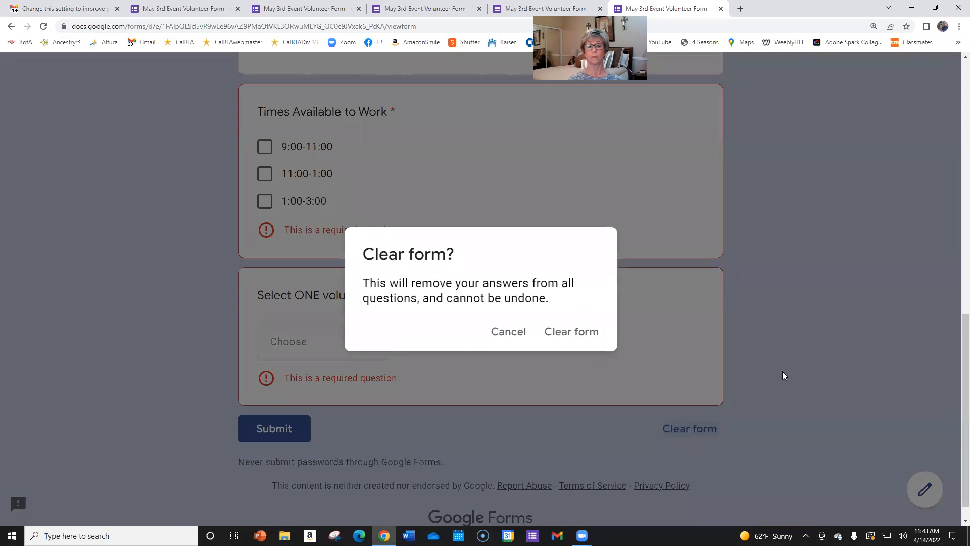
Clear all answers from the volunteer form and open the form for editing
click(566, 332)
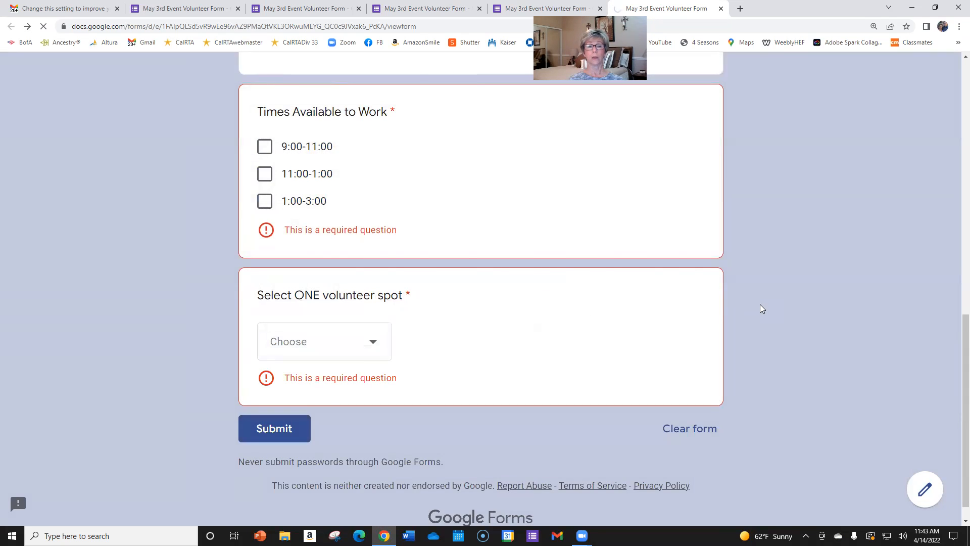
click(926, 496)
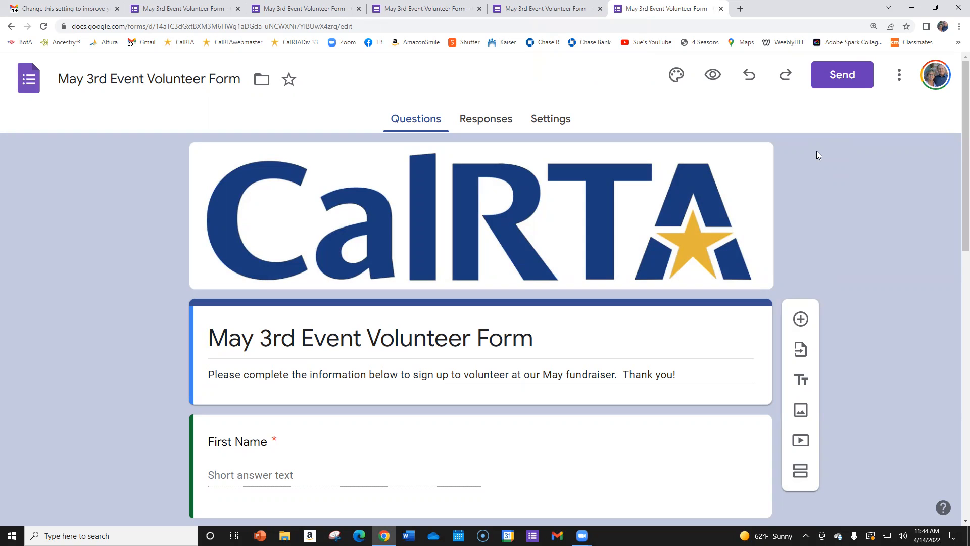
Add the description "Please choose one or more times to work" to the Times Available to Work question
scroll(523, 317, down, 1)
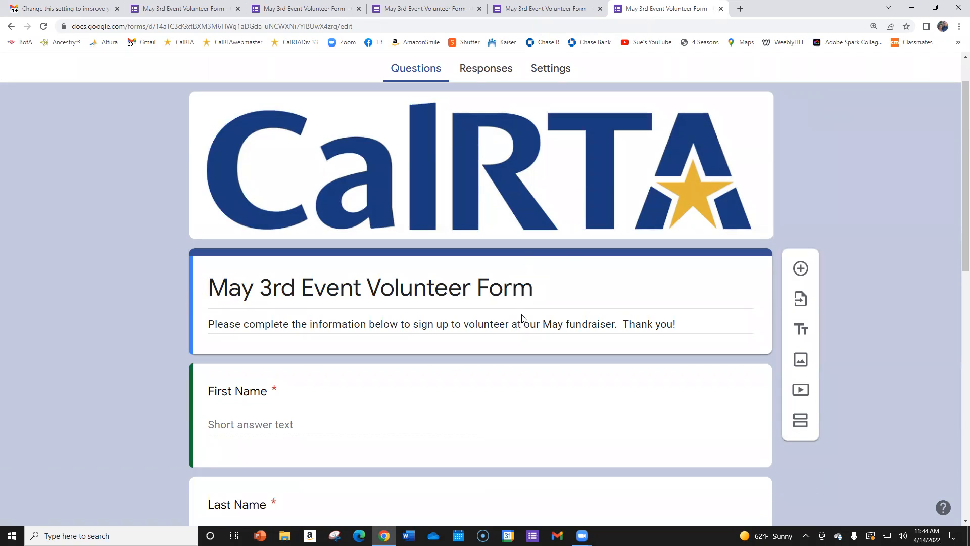
scroll(522, 317, down, 8)
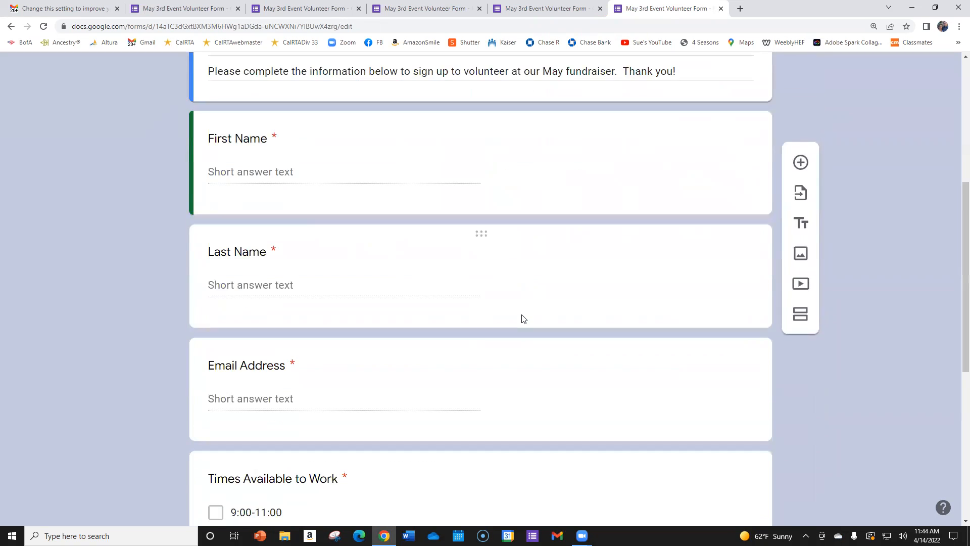
scroll(523, 302, down, 4)
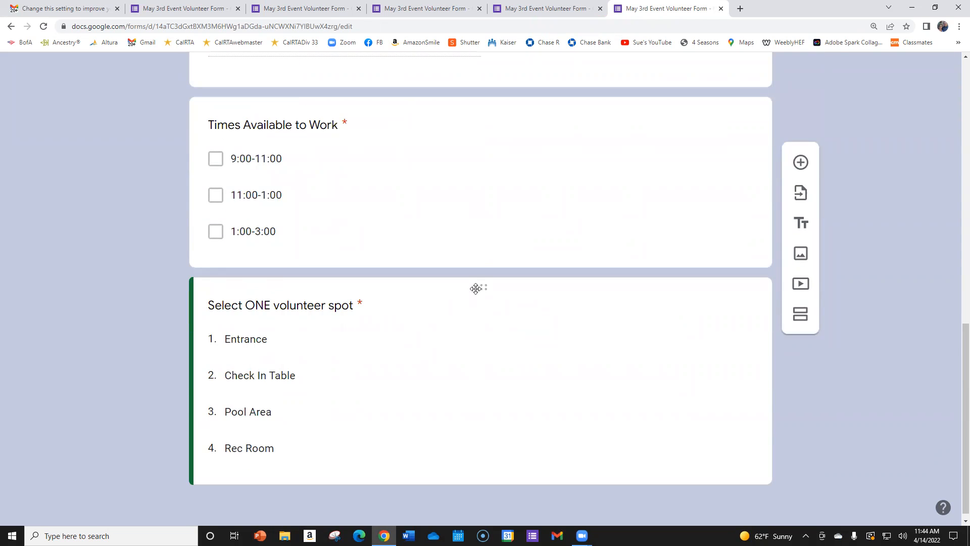
click(438, 307)
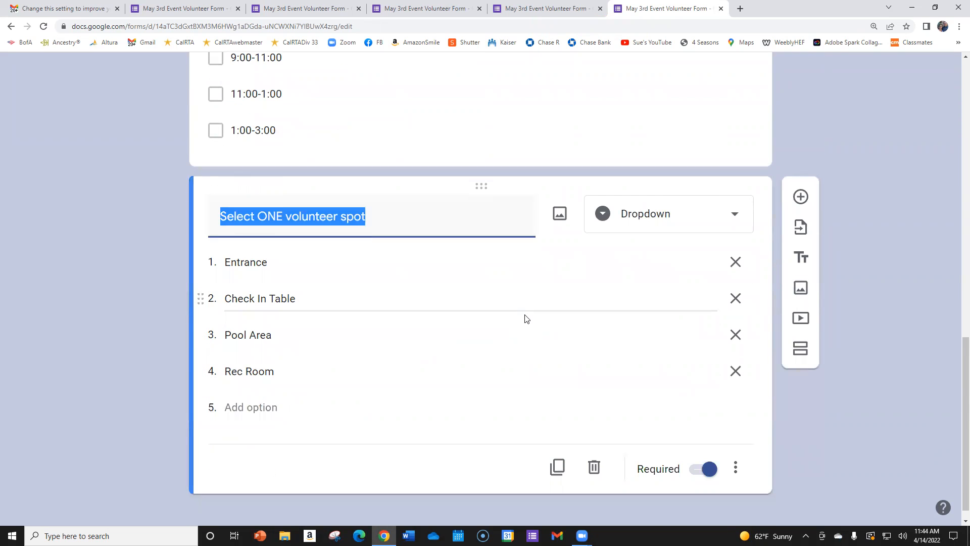
scroll(503, 334, up, 4)
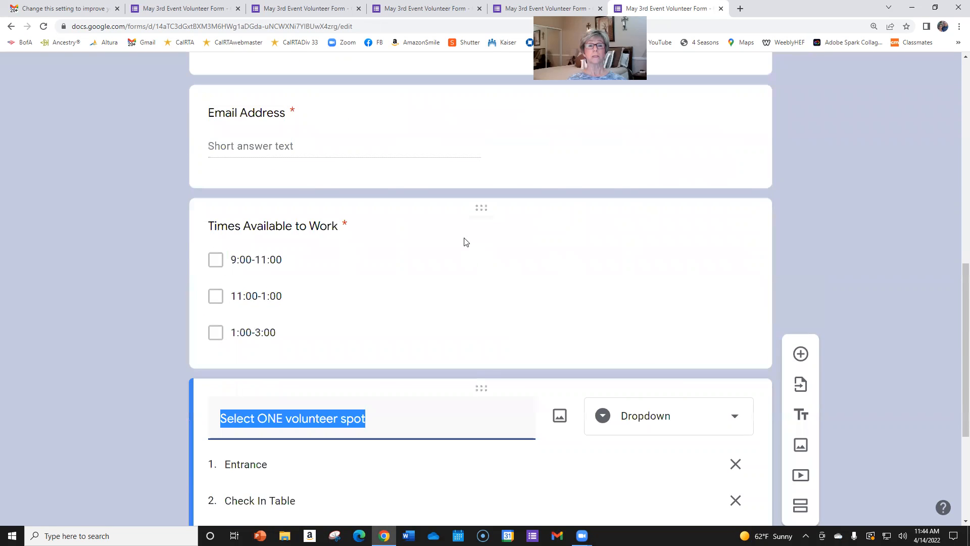
click(465, 242)
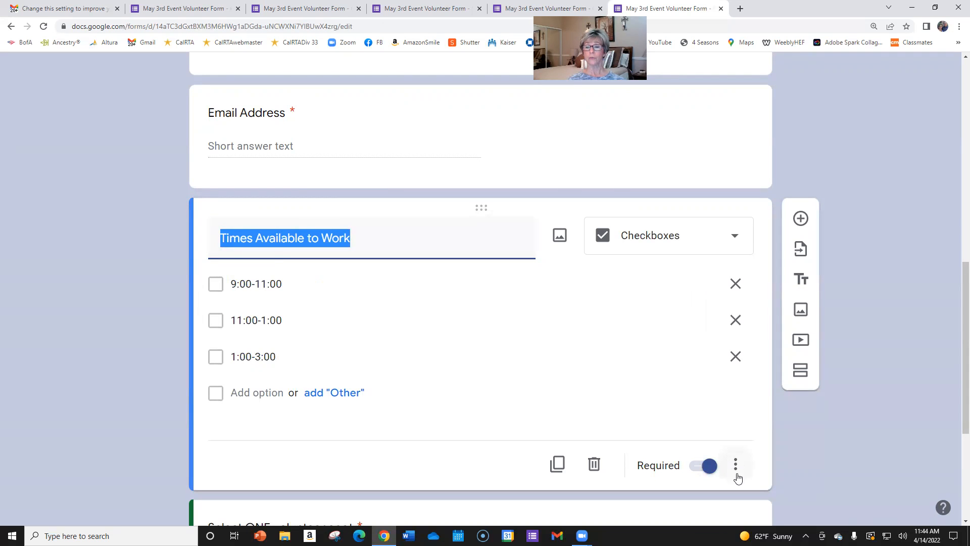
scroll(734, 449, down, 1)
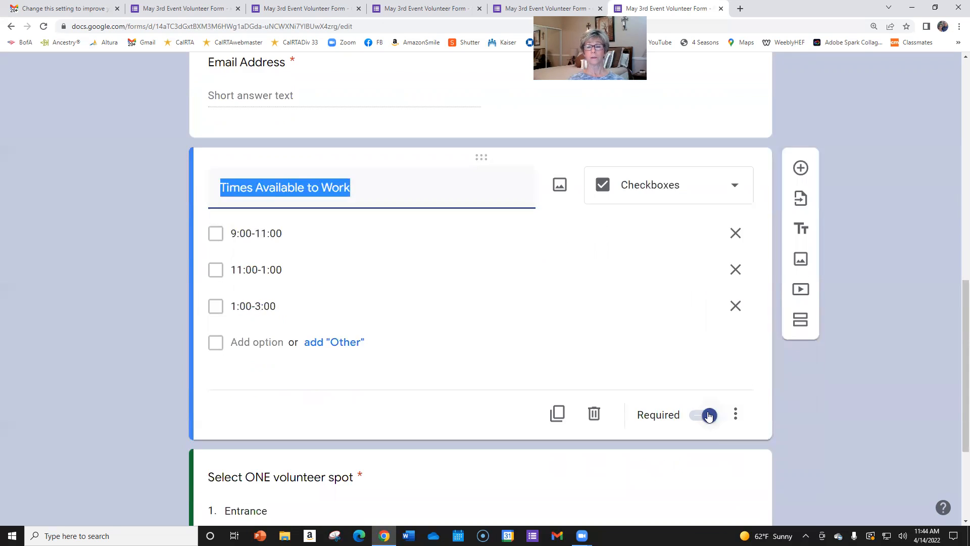
click(736, 415)
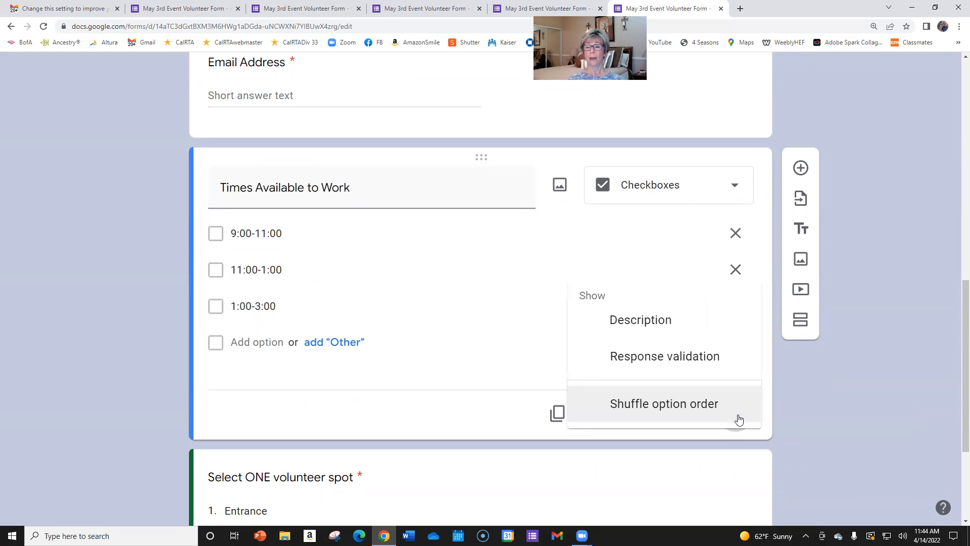
click(636, 324)
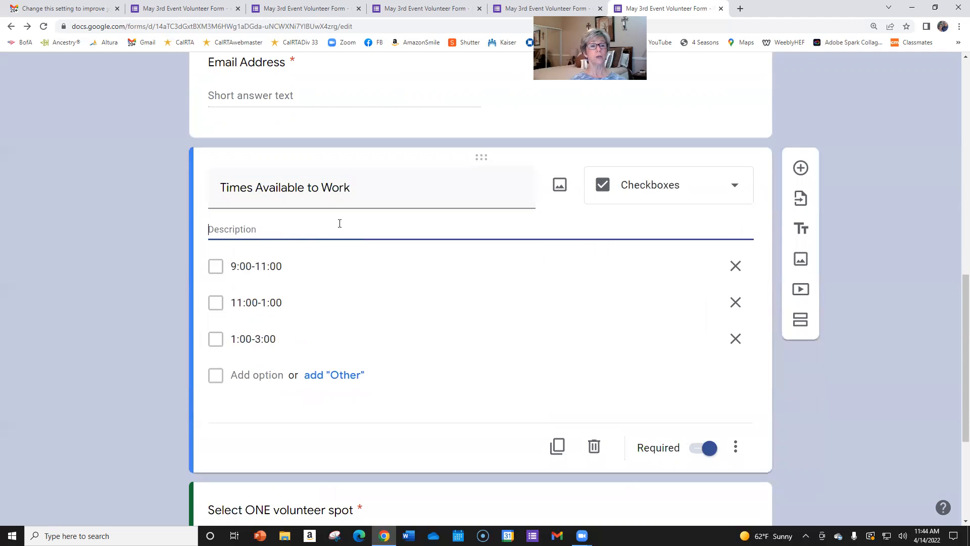
text(Please ch)
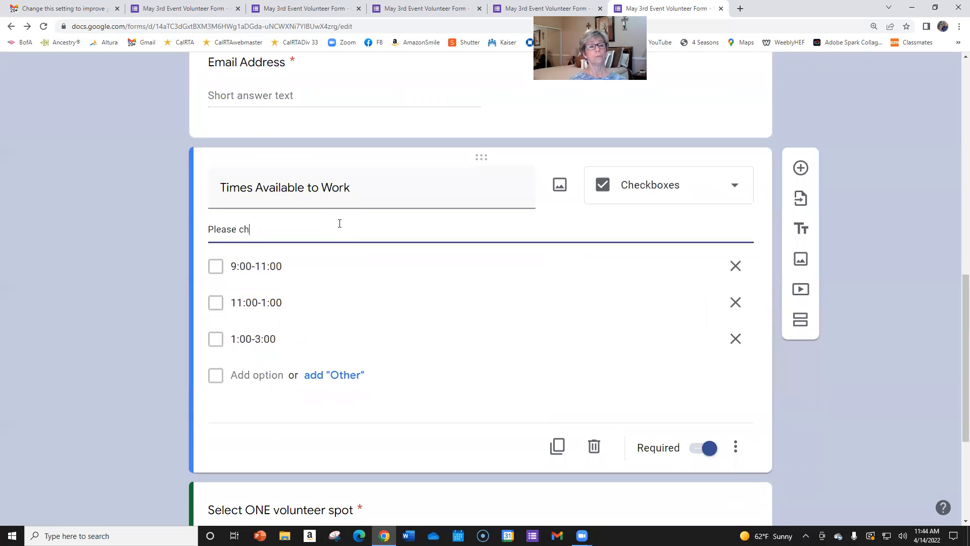
text(oose one or more times to work)
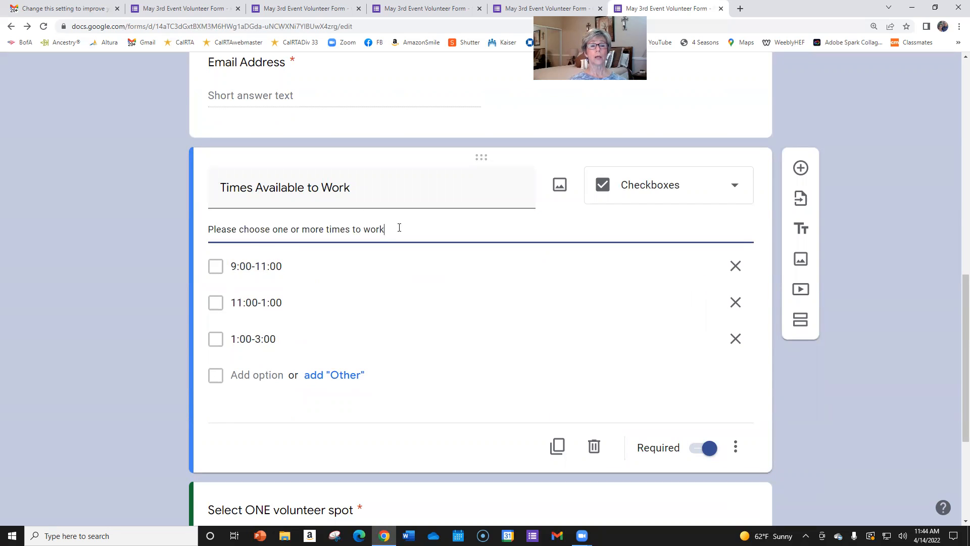
Extend the times question's title to "Times Available to Work: Please select as many as you want"
key(ctrl+shift+Left)
key(ctrl+shift+Left)
key(ctrl+shift+Left)
key(ctrl+shift+Left)
key(ctrl+shift+Left)
key(ctrl+shift+Left)
key(ctrl+shift+Left)
key(ctrl+shift+Left)
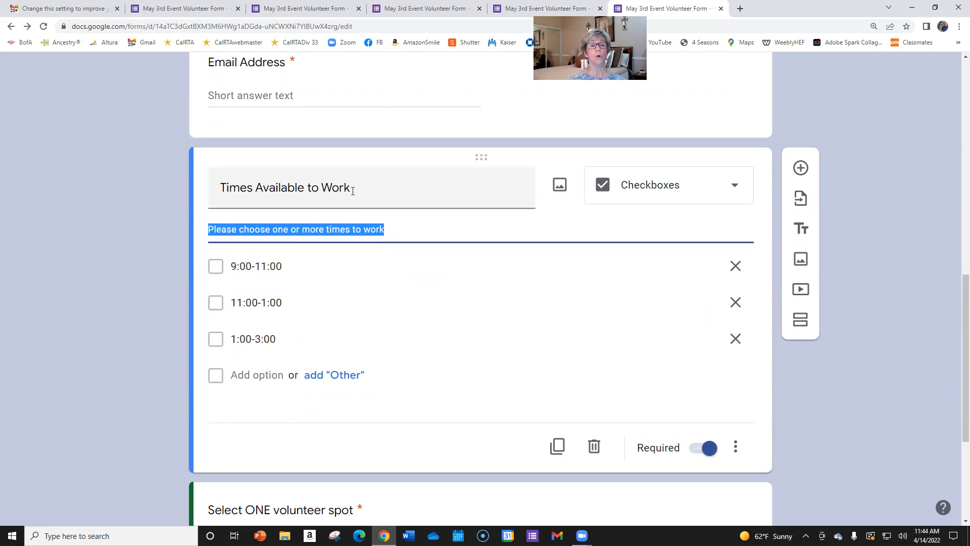
triple_click(353, 191)
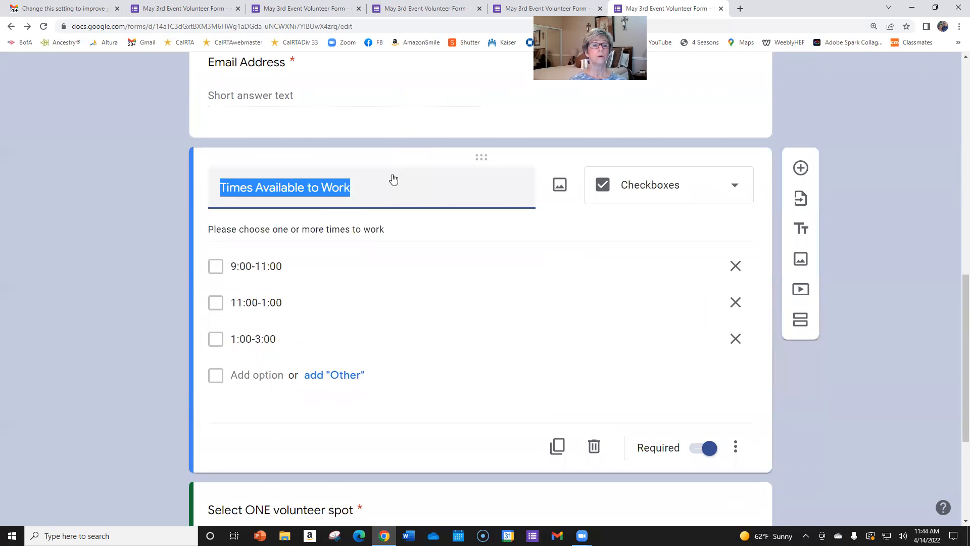
click(370, 188)
text(:  Pleasse)
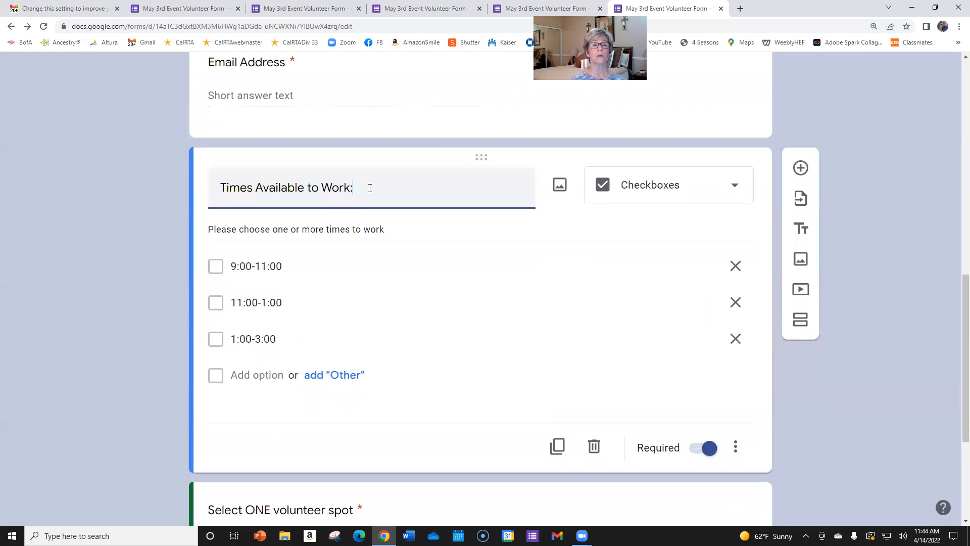
key(BackSpace)
key(BackSpace)
text(e select a)
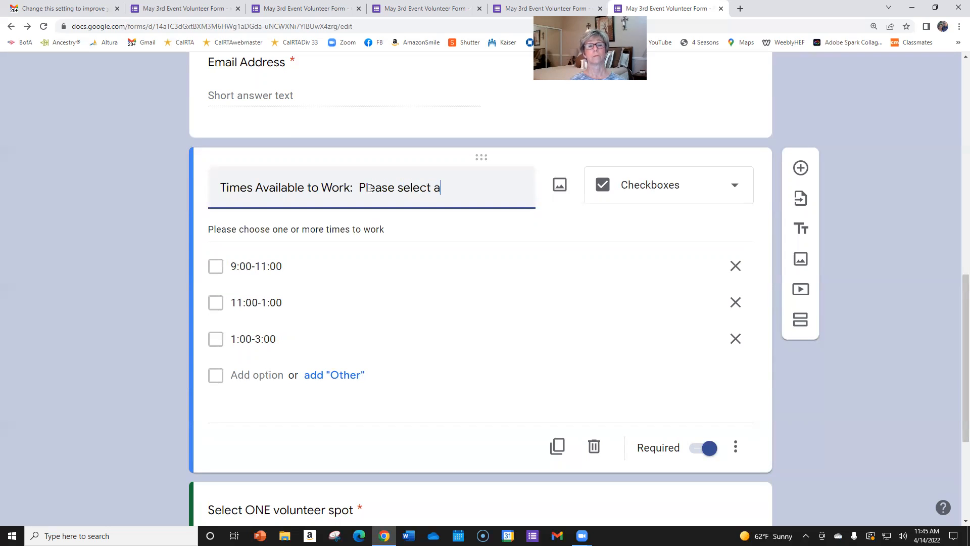
text(s many as you want)
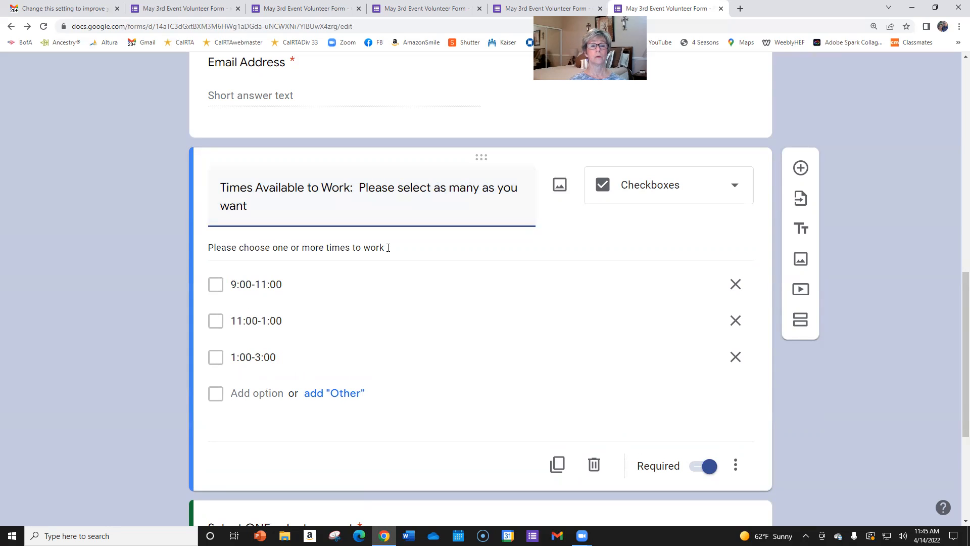
click(883, 254)
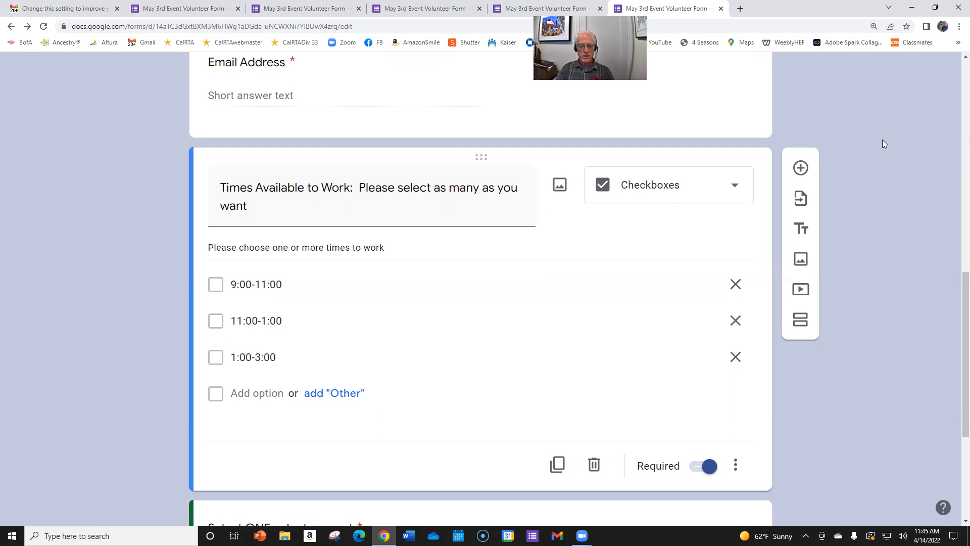
Review the form's questions from the name fields down to the volunteer spot list
scroll(533, 247, up, 4)
scroll(537, 252, down, 5)
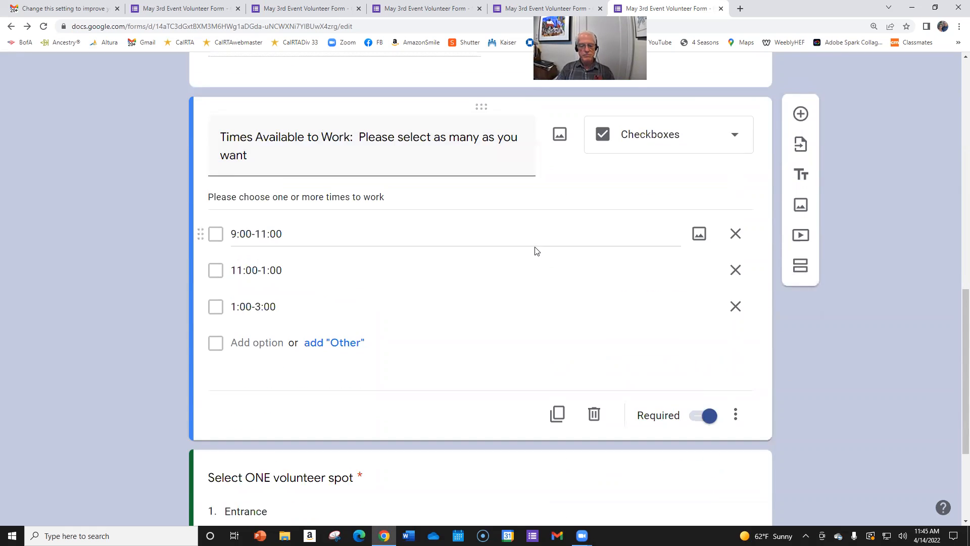
scroll(537, 252, down, 4)
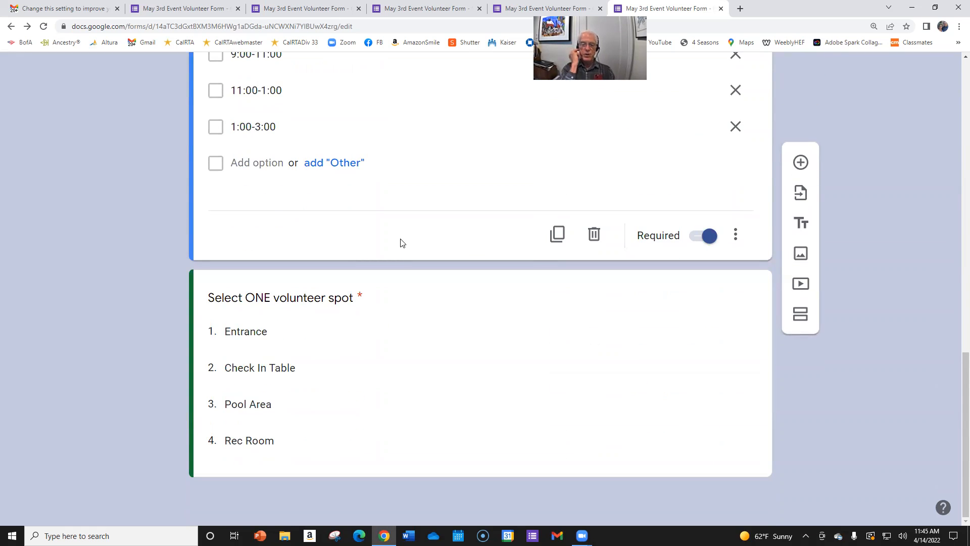
scroll(400, 243, up, 6)
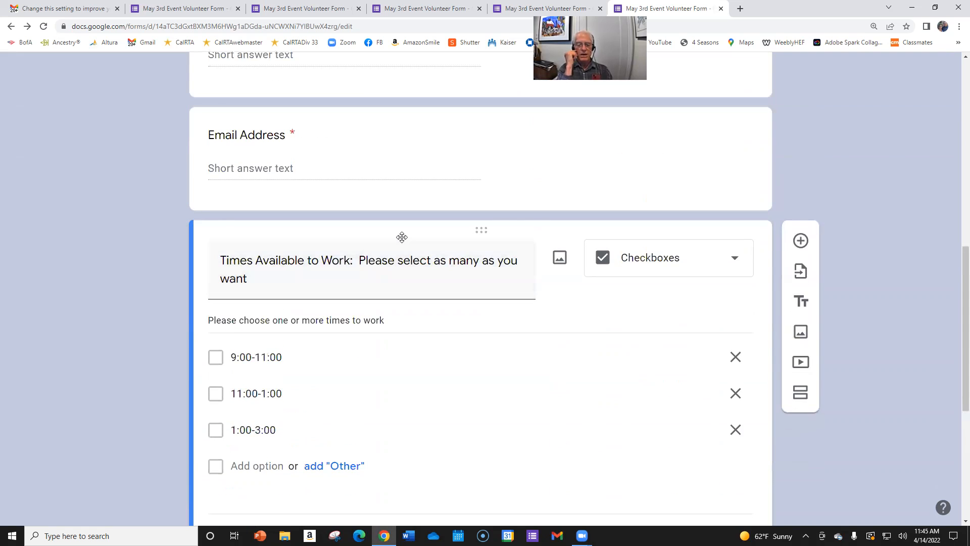
scroll(403, 242, up, 3)
scroll(402, 241, up, 4)
scroll(402, 240, down, 2)
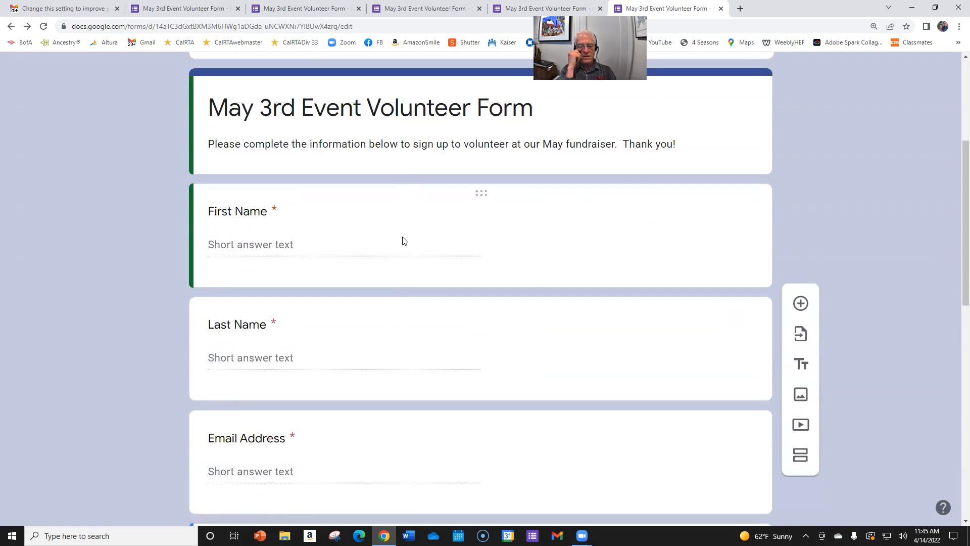
scroll(384, 389, down, 1)
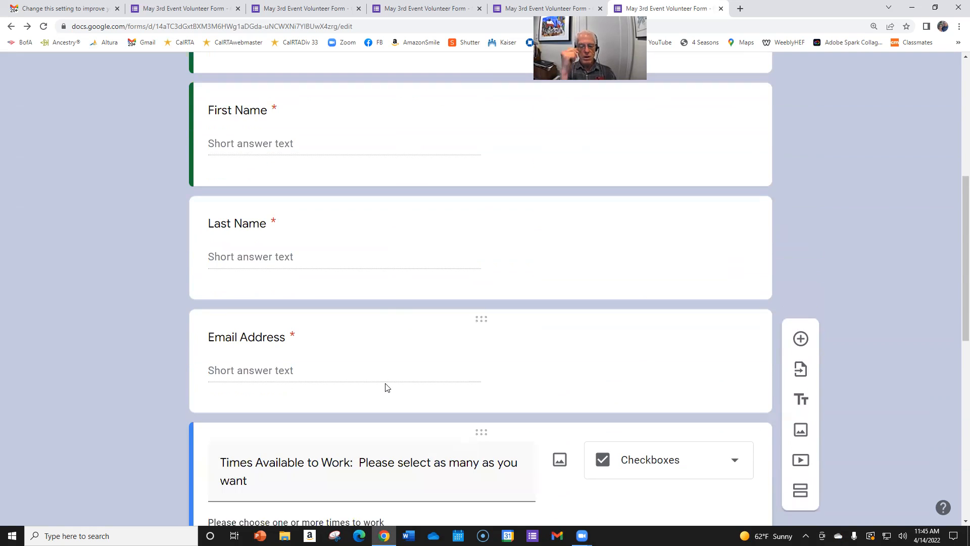
scroll(850, 238, down, 9)
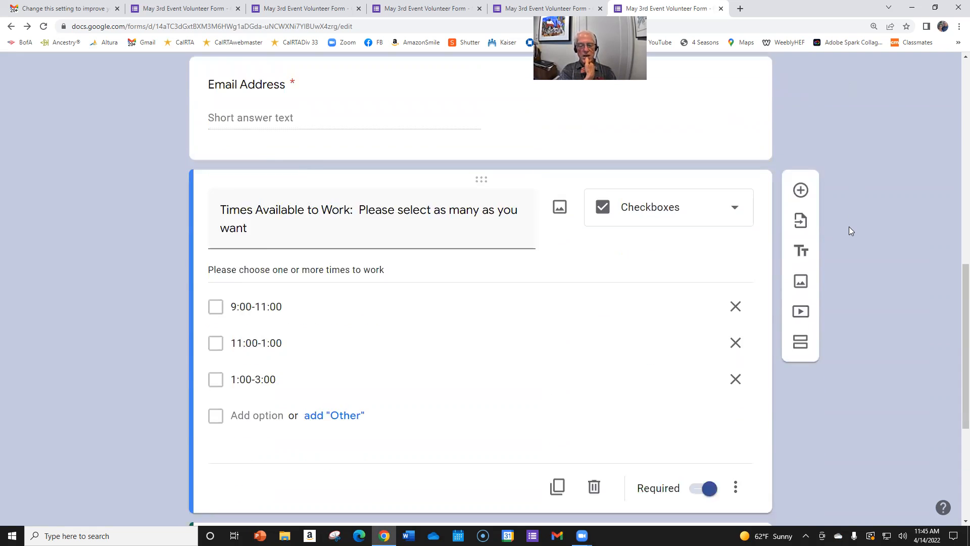
scroll(849, 232, down, 1)
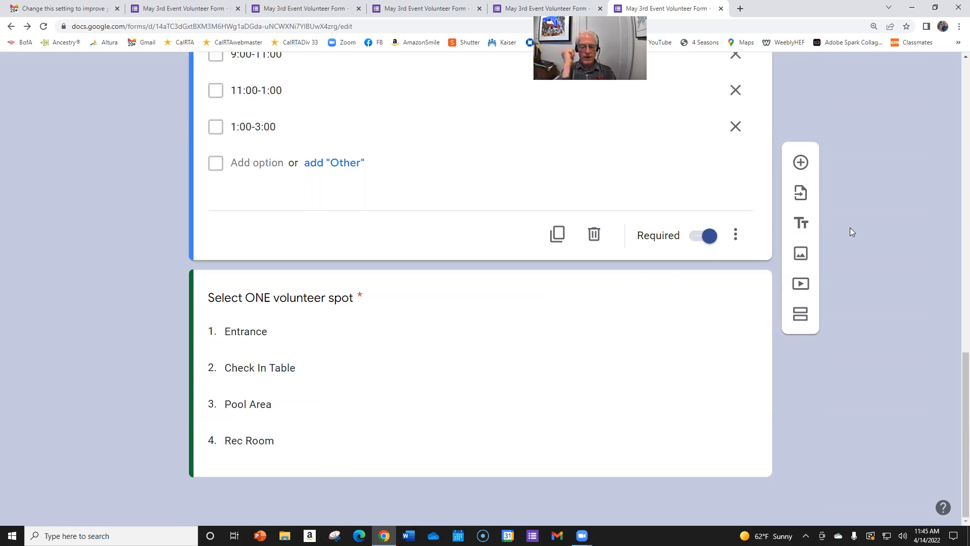
Add a multiple-choice question below Times Available to Work with the options Yes and No
click(801, 163)
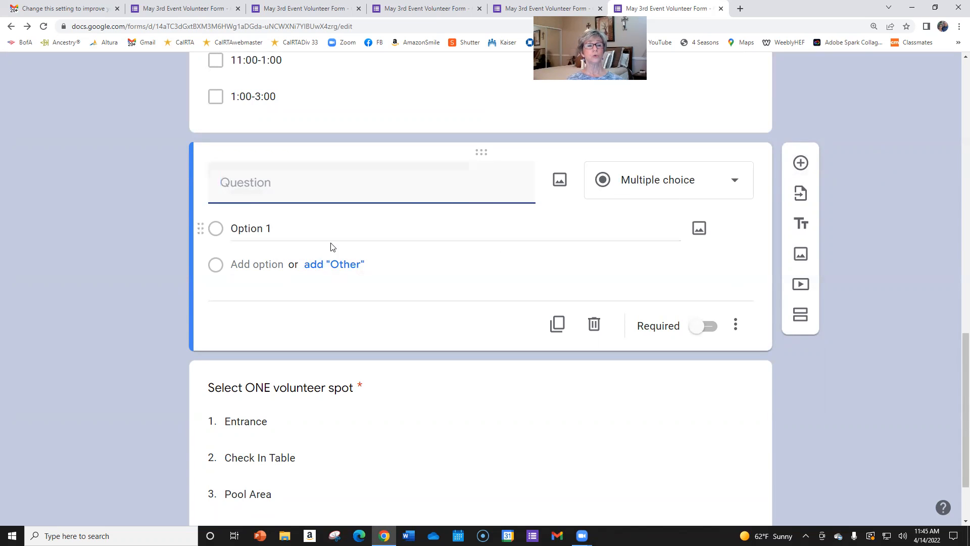
click(289, 232)
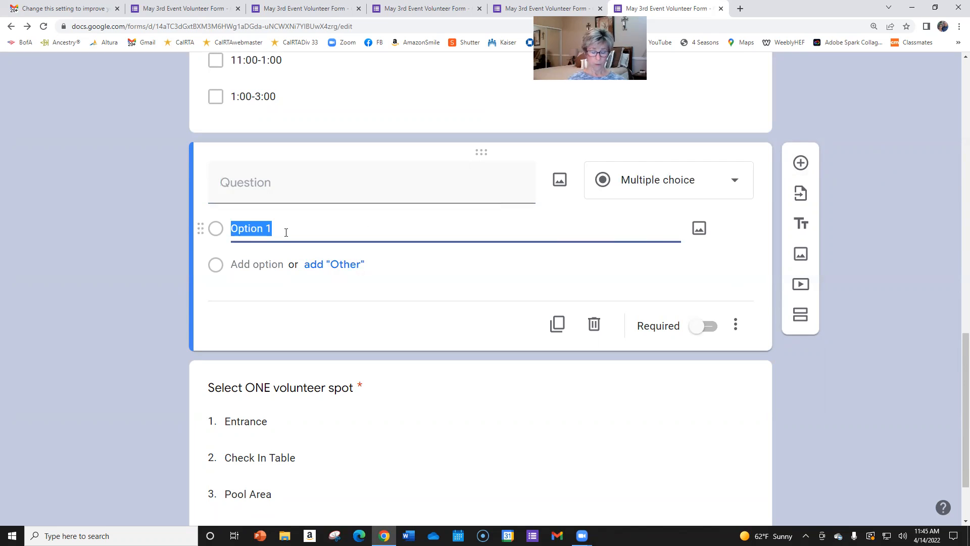
text(Yes)
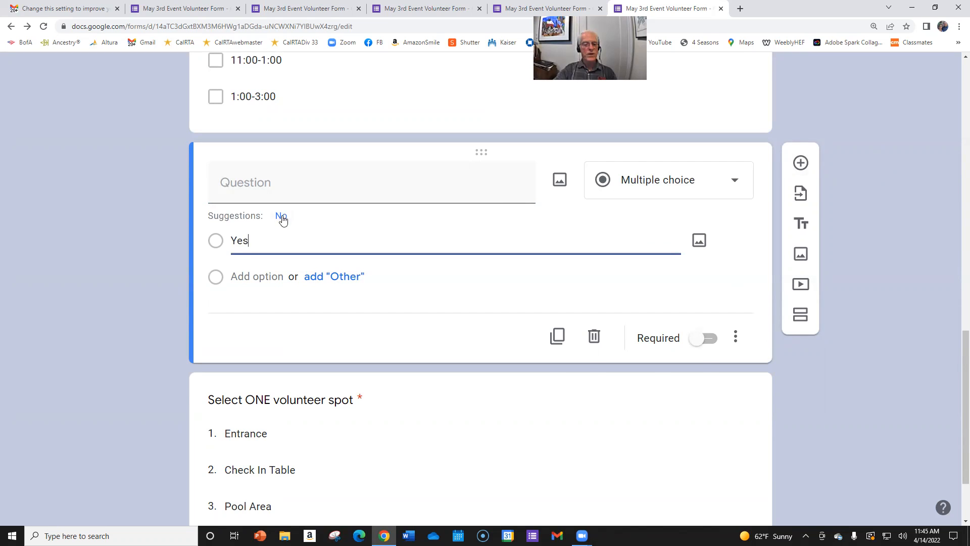
click(282, 218)
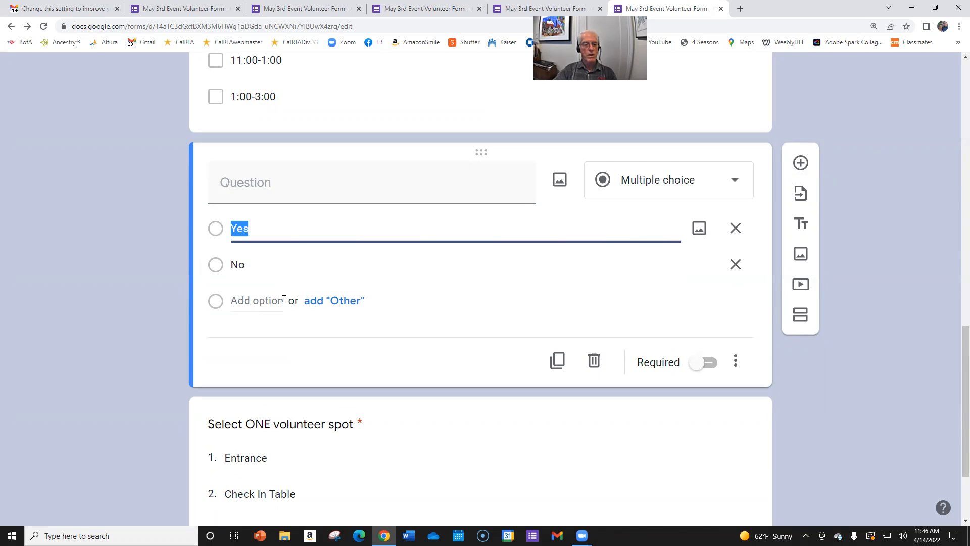
Add an "Other" option to the untitled Yes/No question and remove it again
click(335, 300)
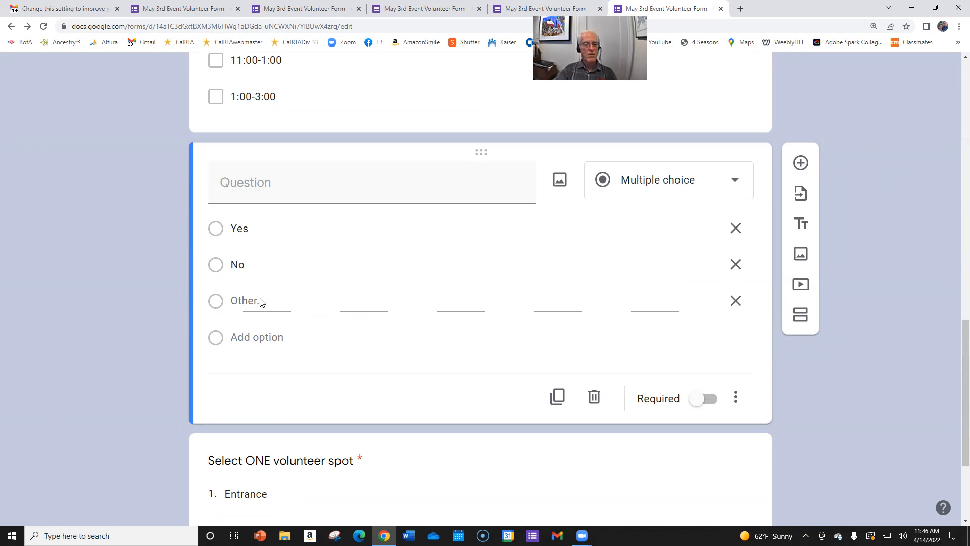
drag(264, 302, 230, 302)
click(232, 301)
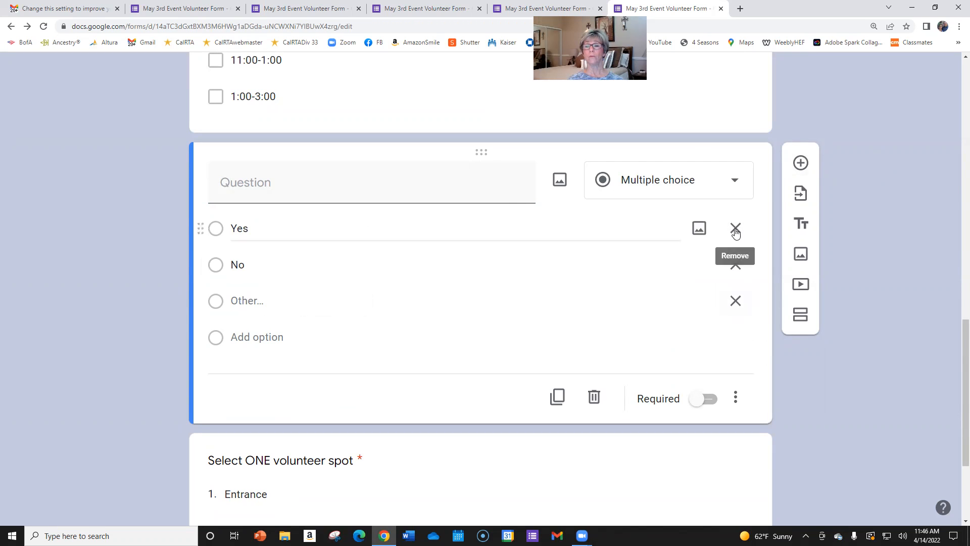
click(735, 301)
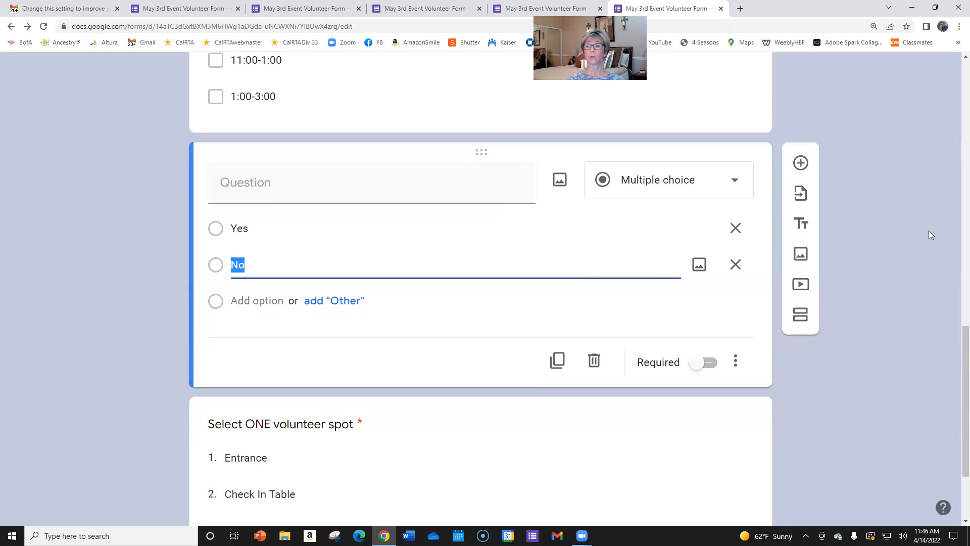
click(896, 252)
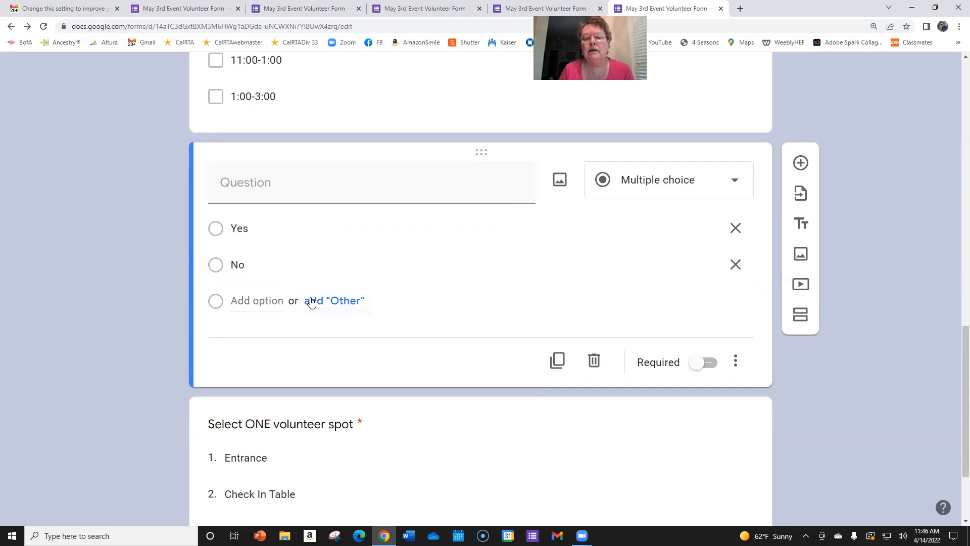
Add a third option "Live" and an "Other" option to the untitled Yes/No question
click(273, 301)
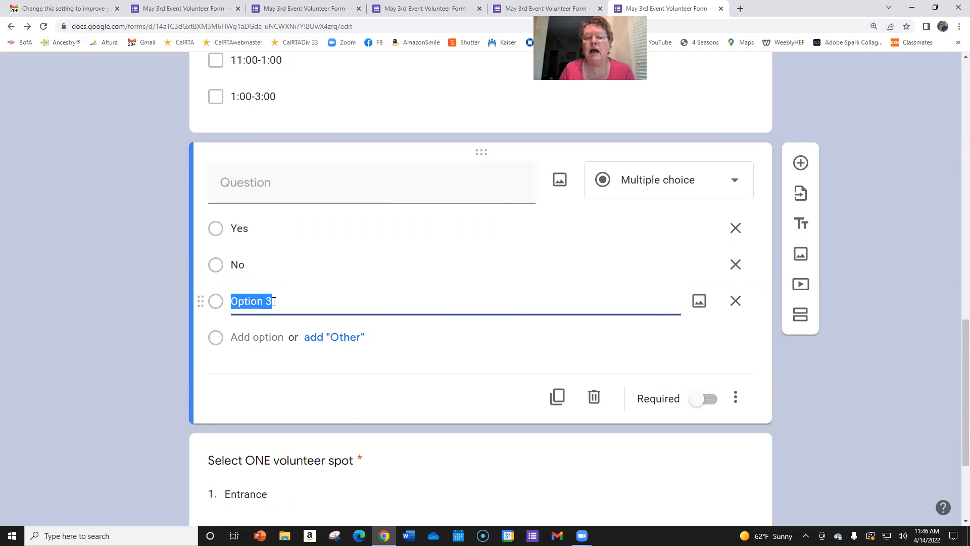
text(Live)
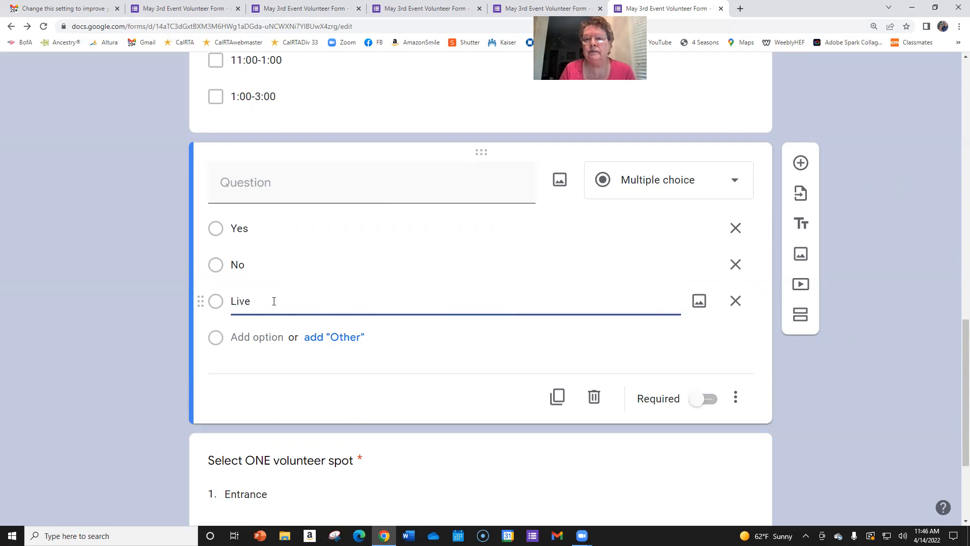
click(454, 363)
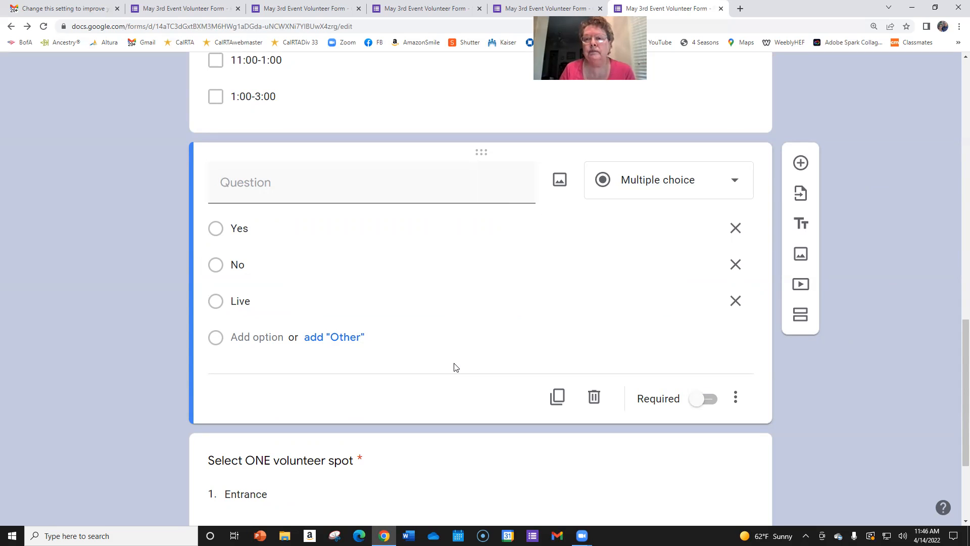
click(345, 345)
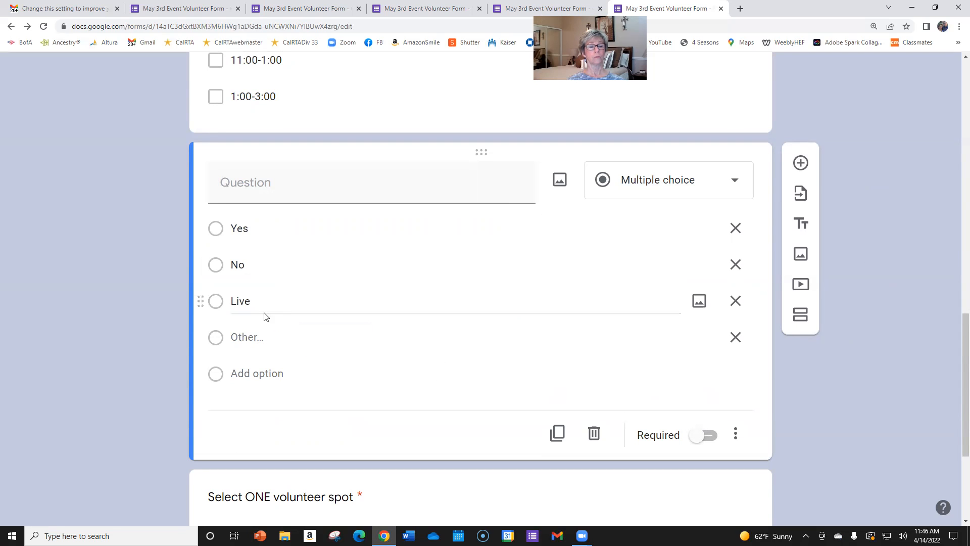
click(241, 374)
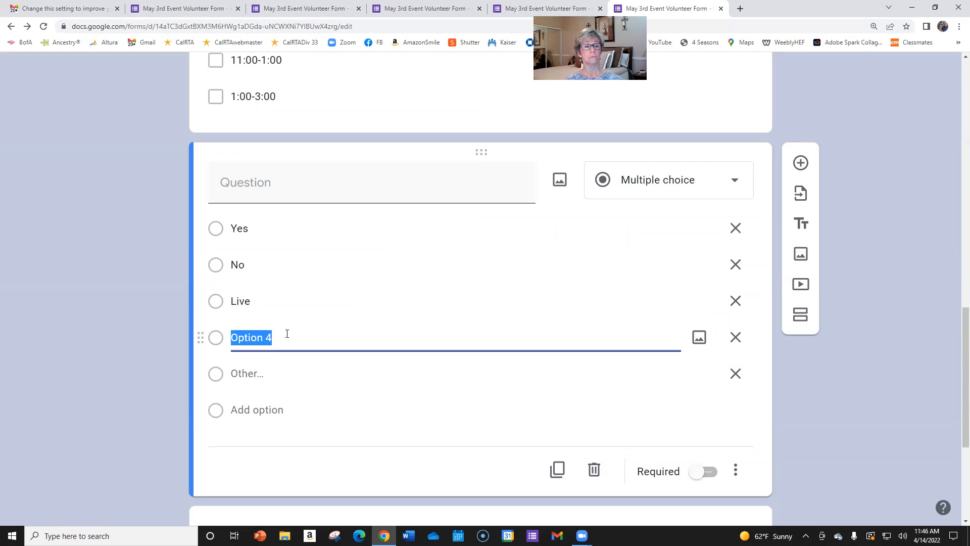
key(BackSpace)
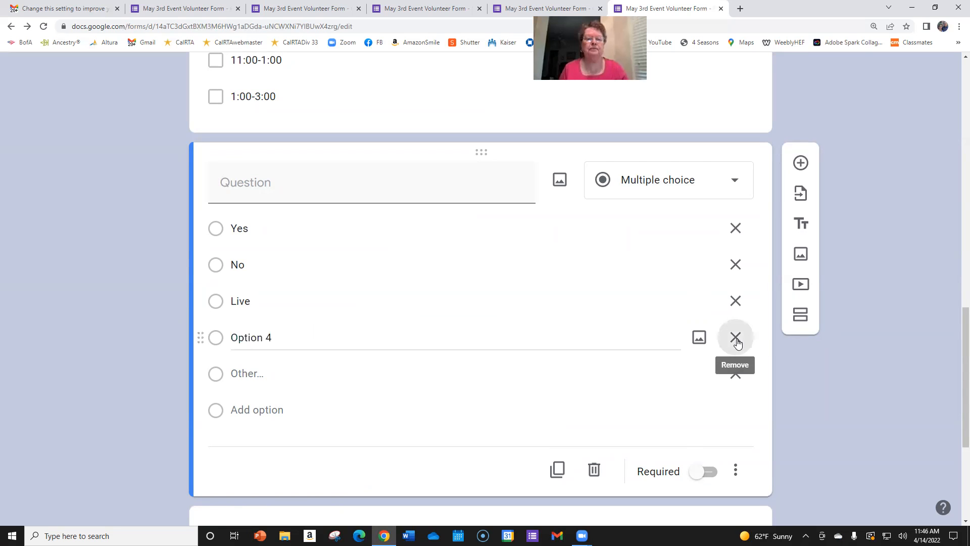
click(736, 337)
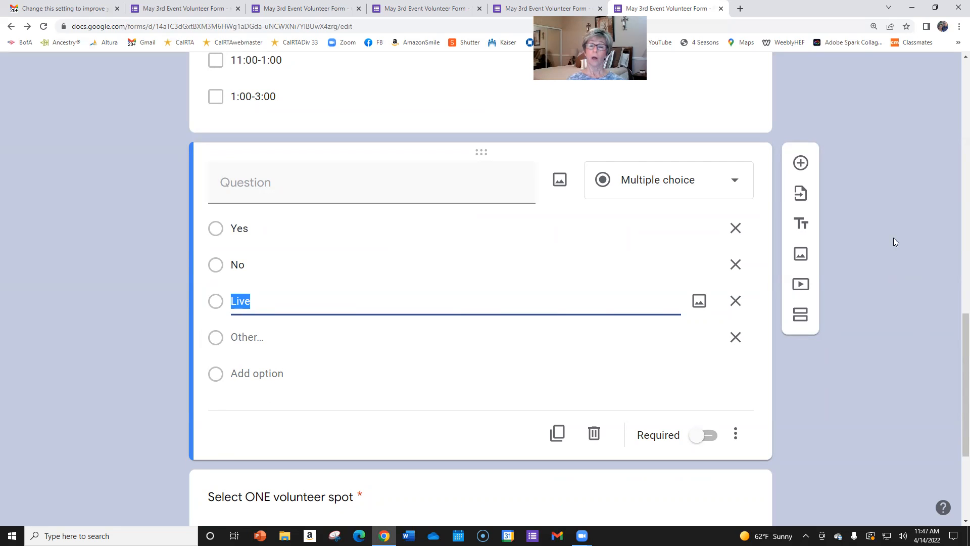
Delete the untitled multiple-choice question above Select ONE volunteer spot
scroll(894, 293, down, 3)
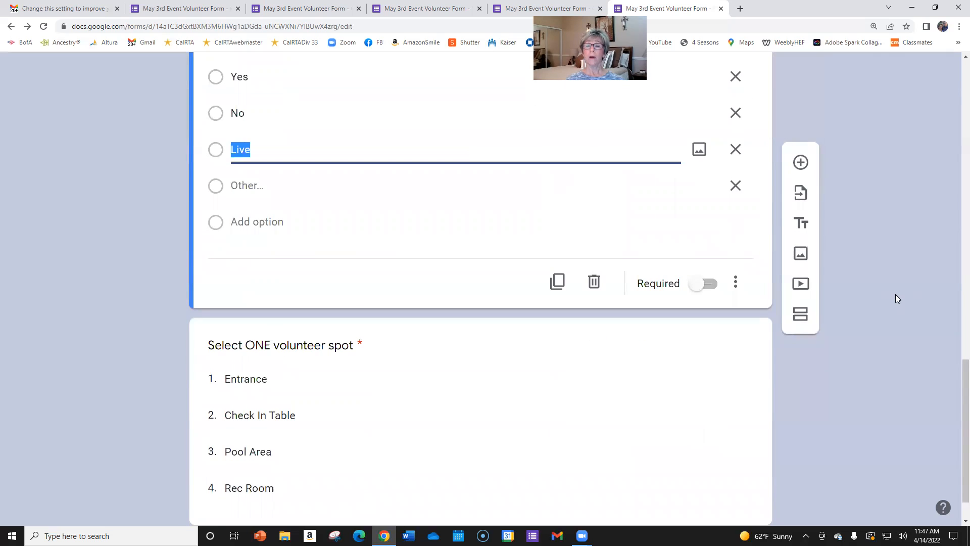
scroll(882, 298, up, 3)
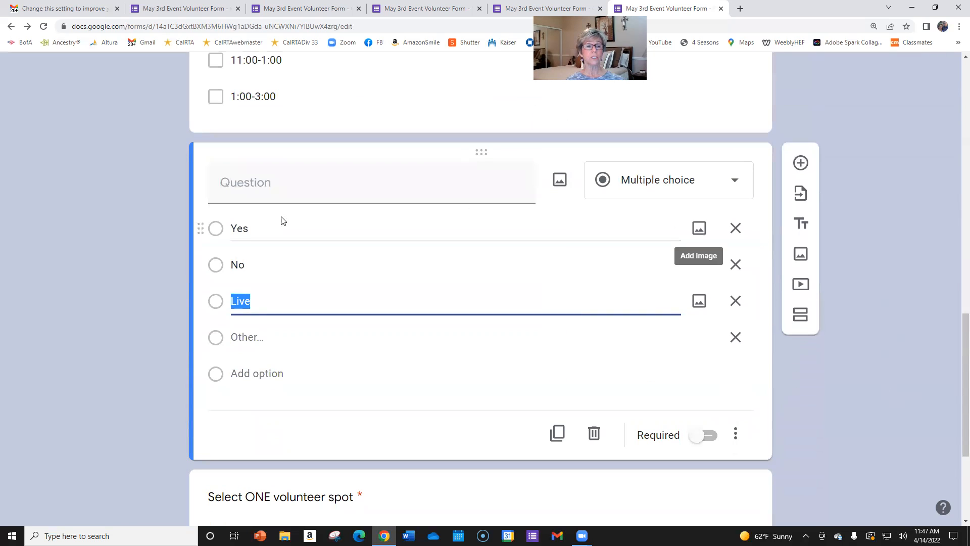
click(594, 436)
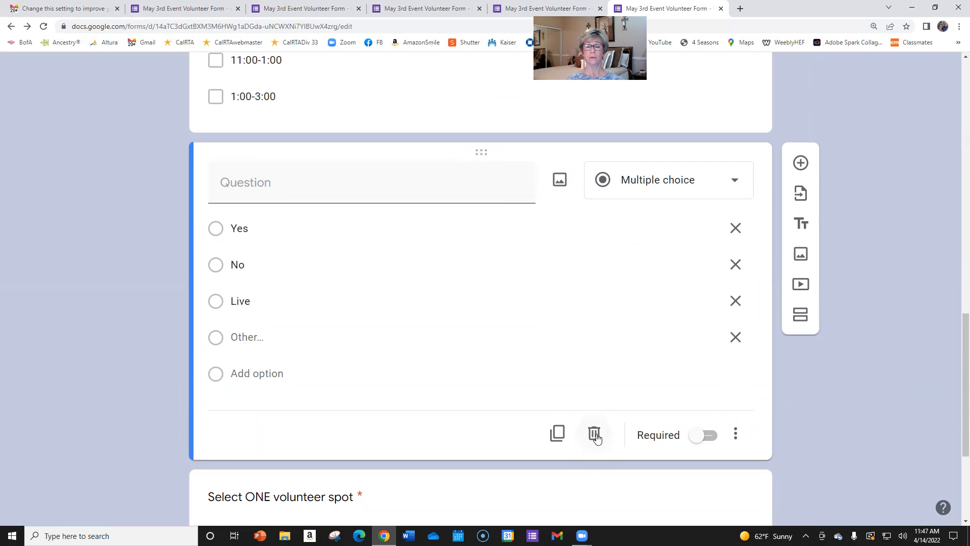
Open the form's collaborator settings and add a contact as Editor by looking up the contact's e-mail address
scroll(855, 329, up, 10)
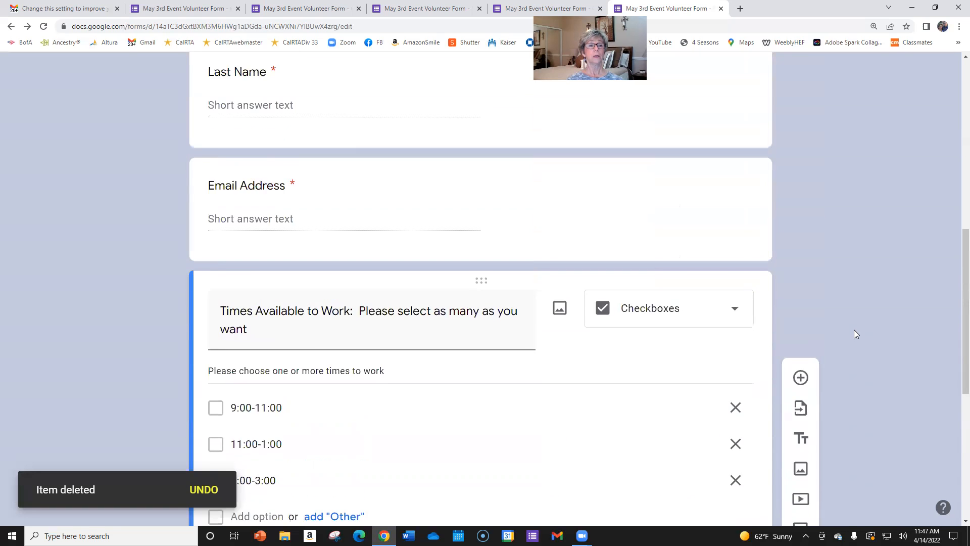
scroll(880, 301, up, 5)
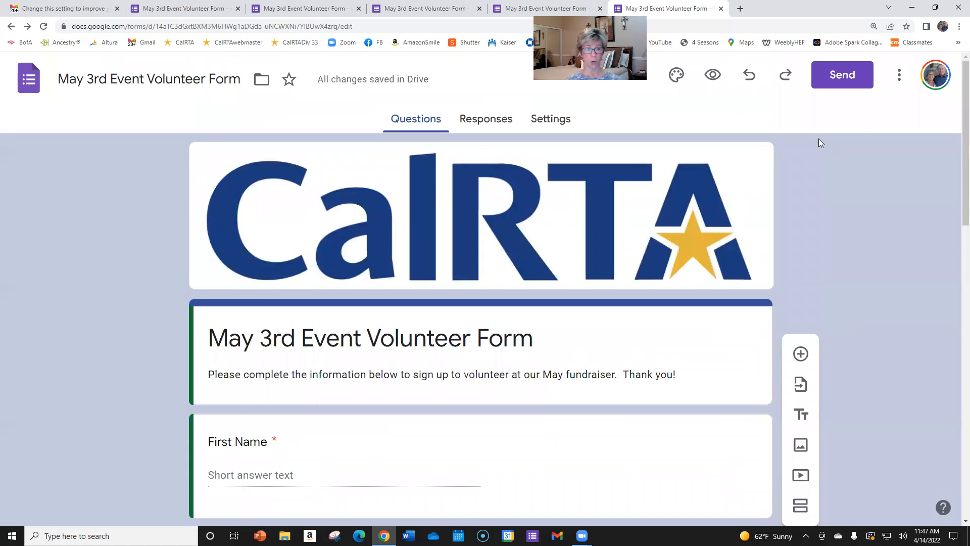
scroll(854, 177, down, 7)
scroll(856, 184, up, 7)
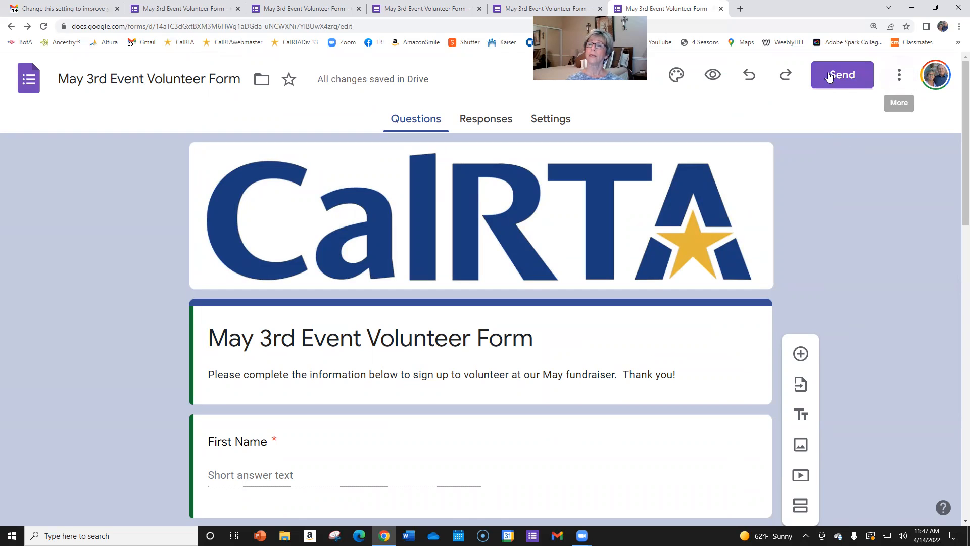
click(899, 77)
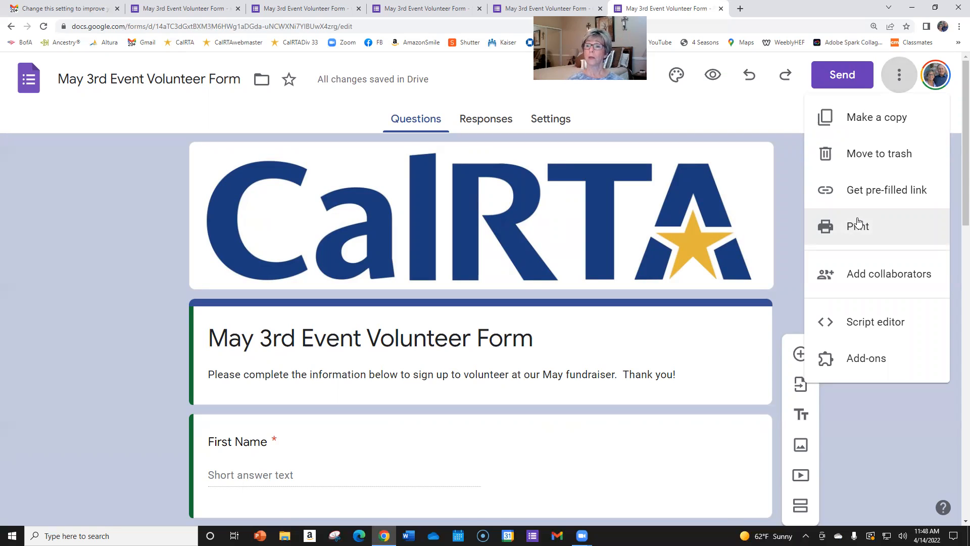
click(881, 279)
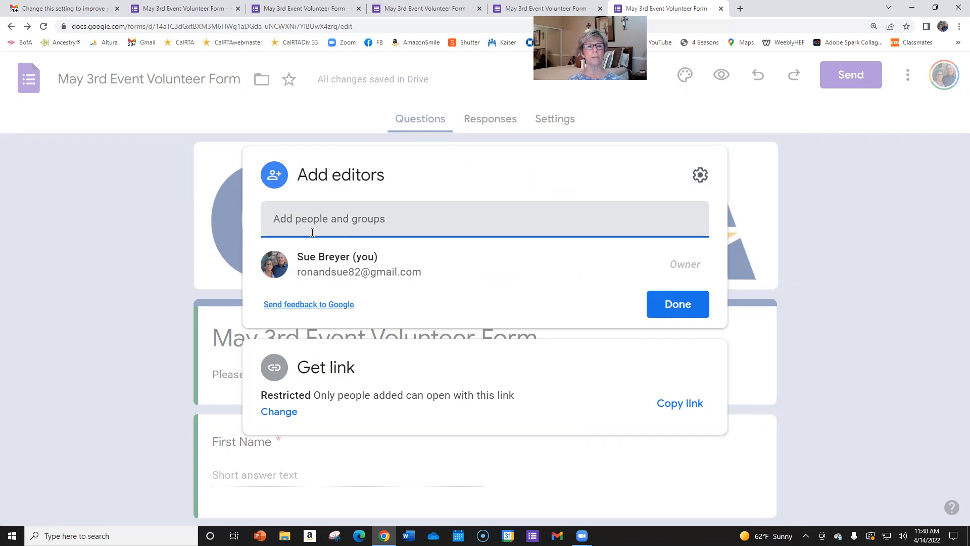
click(322, 218)
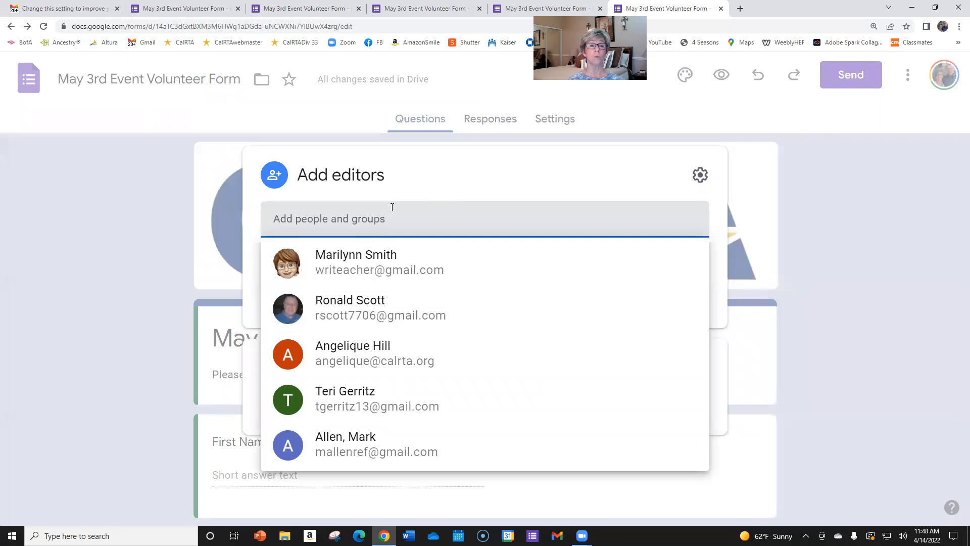
mouse_move(337, 258)
text(wri)
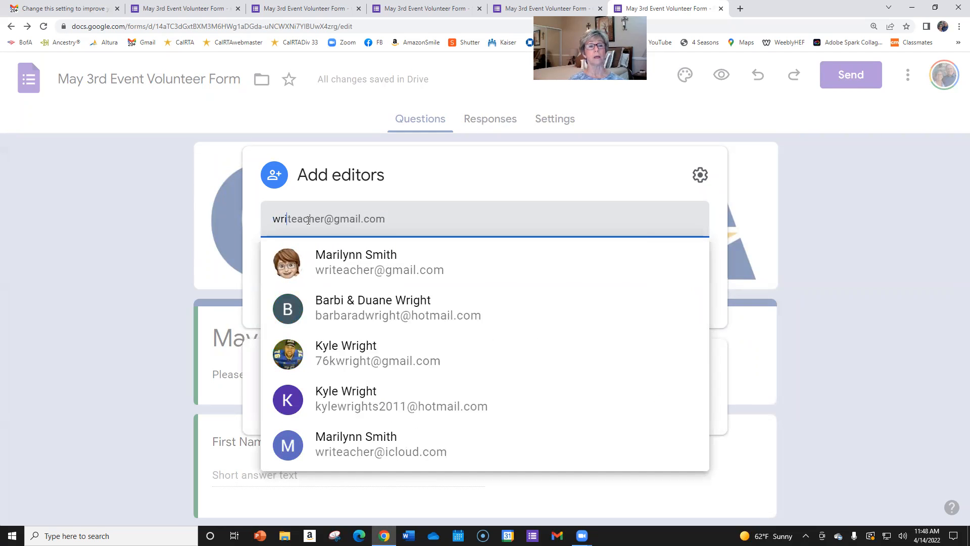
text(te)
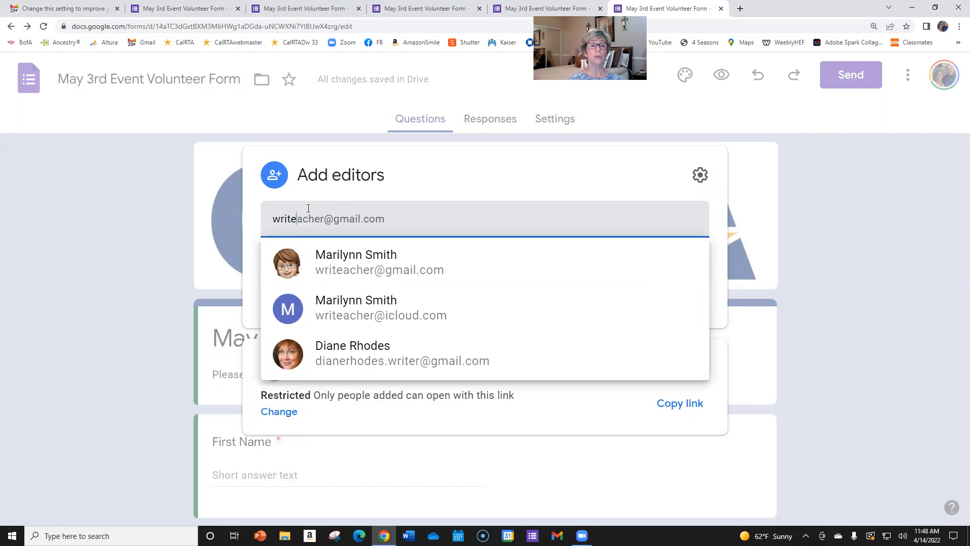
click(354, 257)
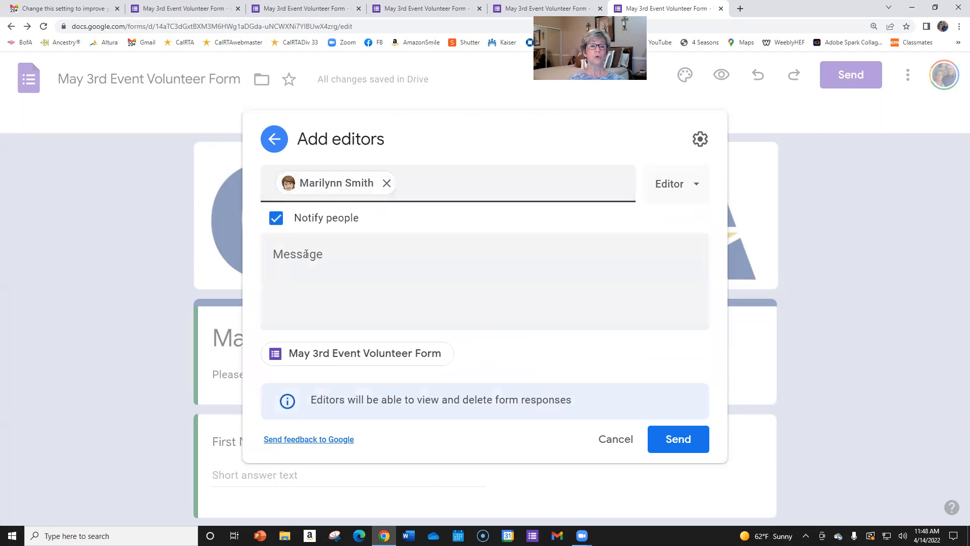
Write a message beginning with the contact's first name and send the editor invitation
click(306, 254)
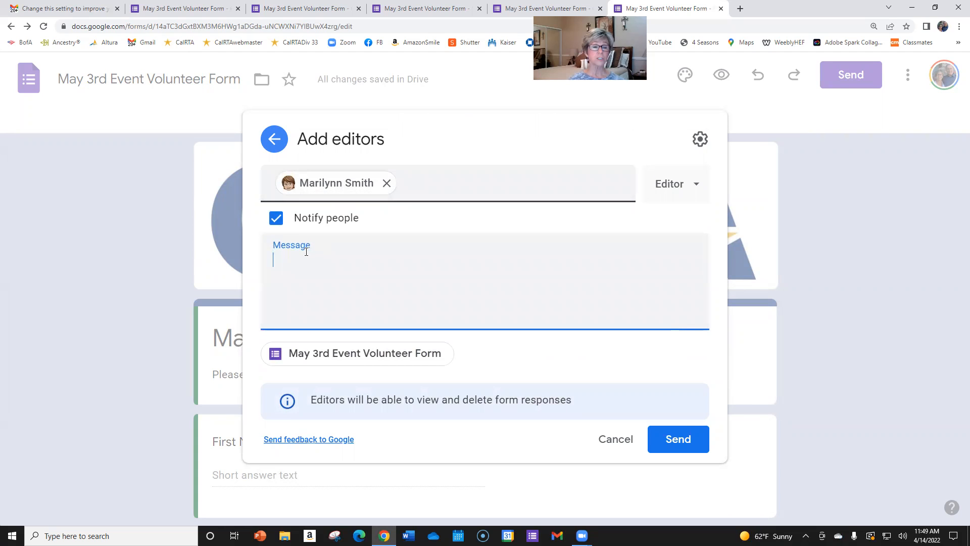
text(Marilyn.....)
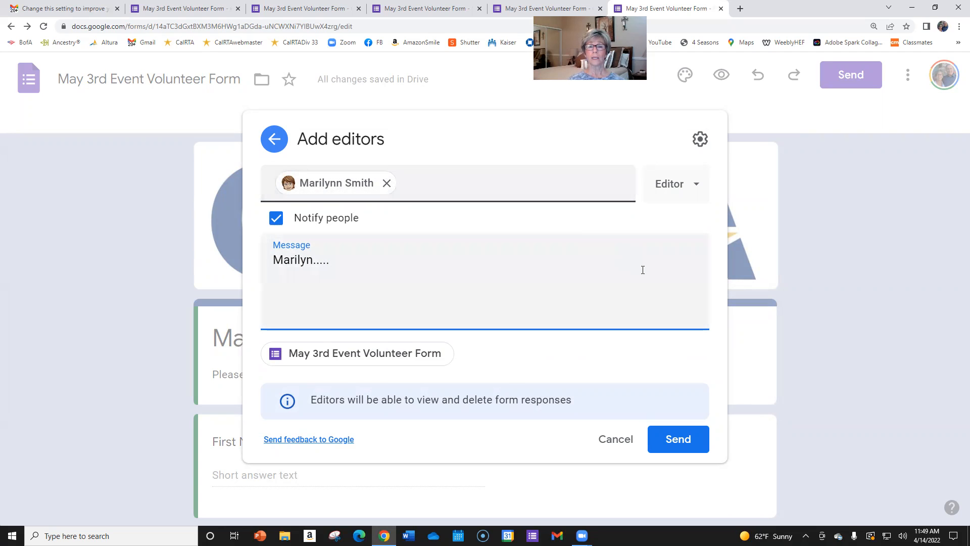
click(680, 447)
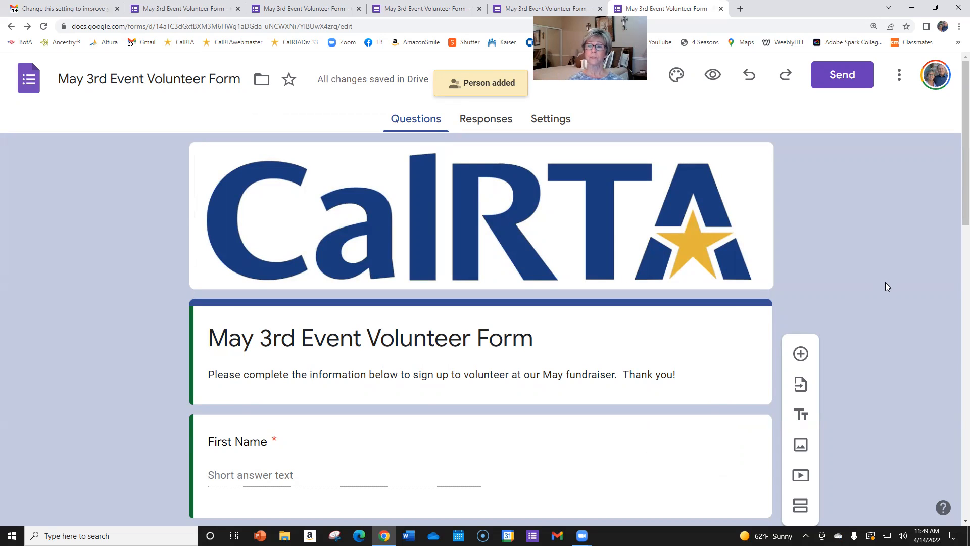
click(900, 76)
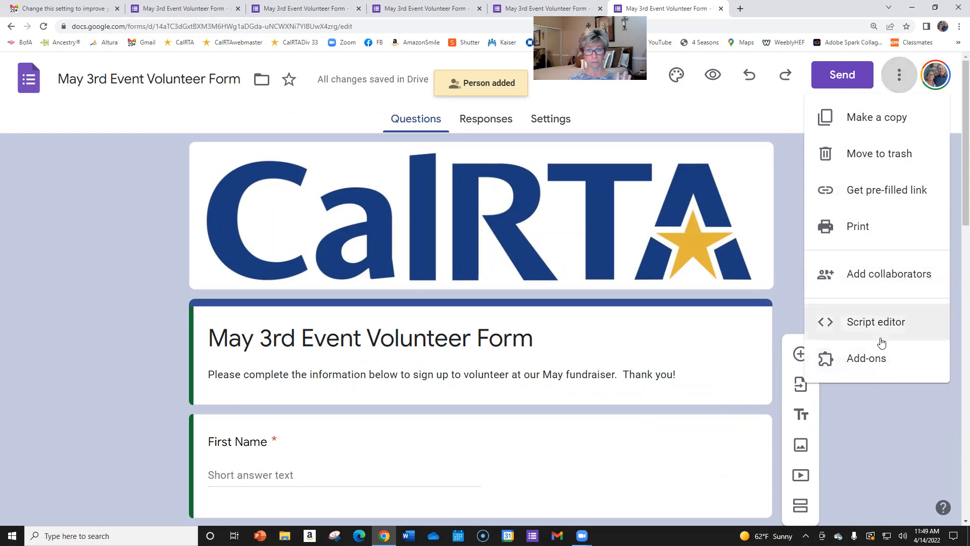
click(788, 143)
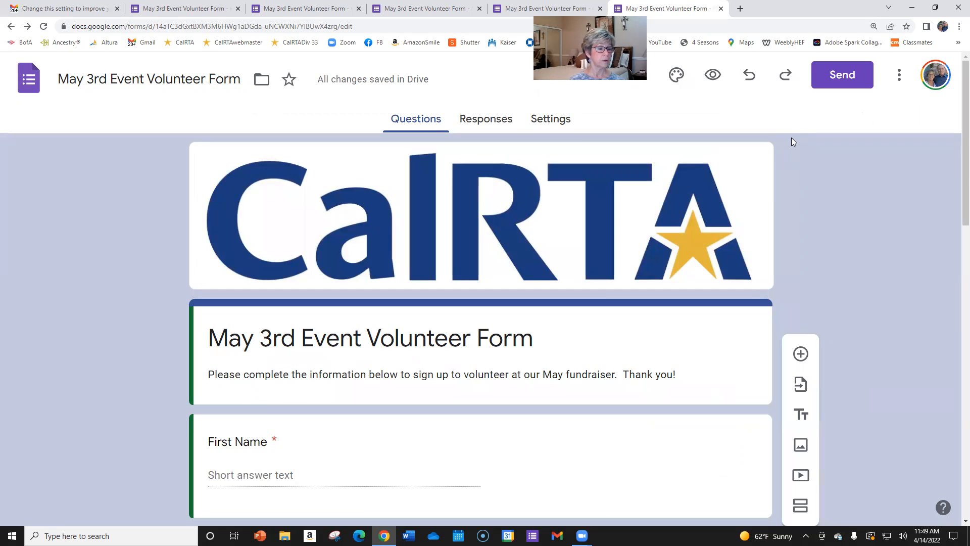
click(898, 81)
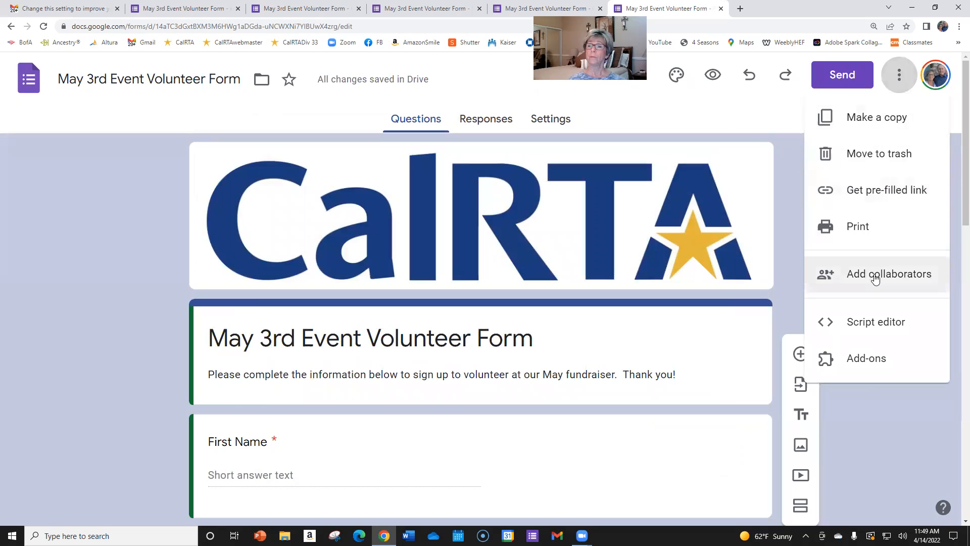
click(792, 165)
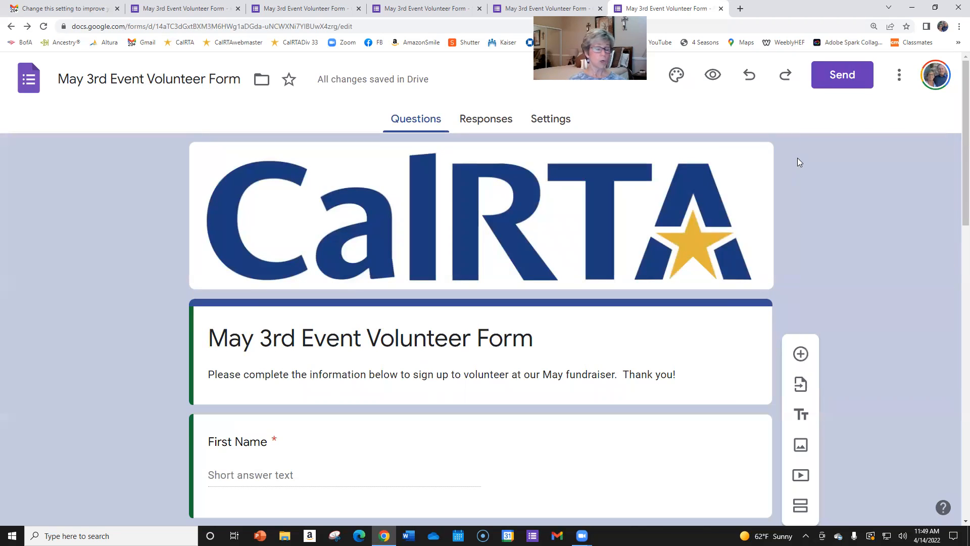
Open the options for sending the form by email and clear the default invitation message
click(839, 79)
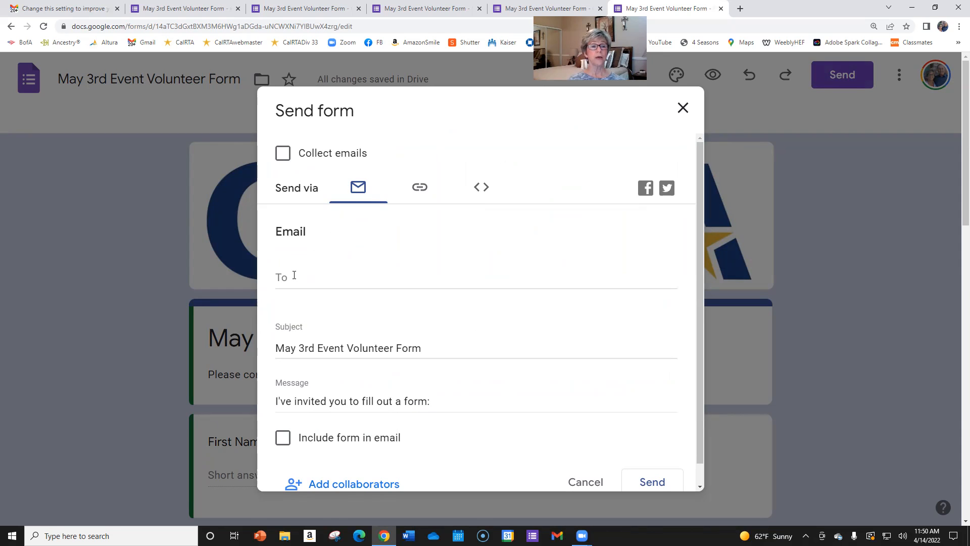
click(284, 276)
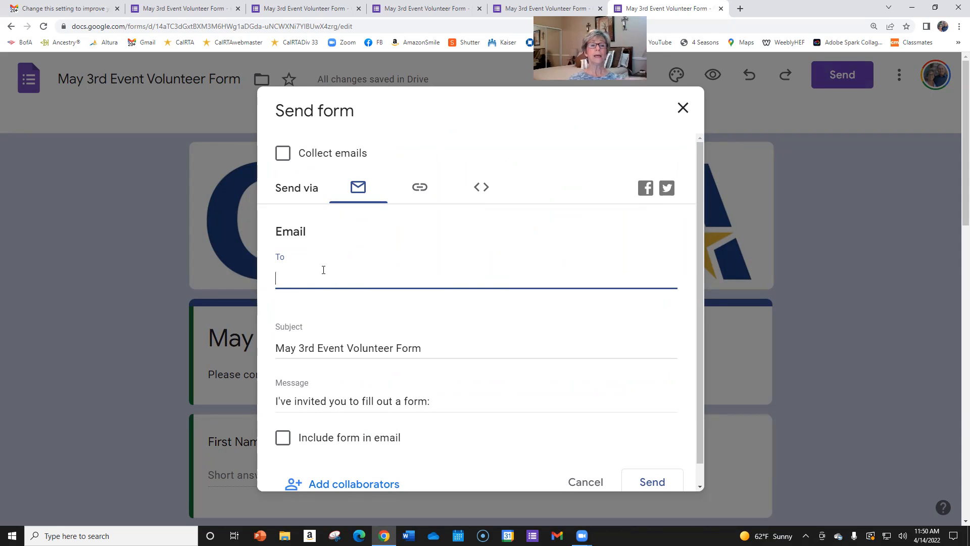
scroll(427, 286, down, 1)
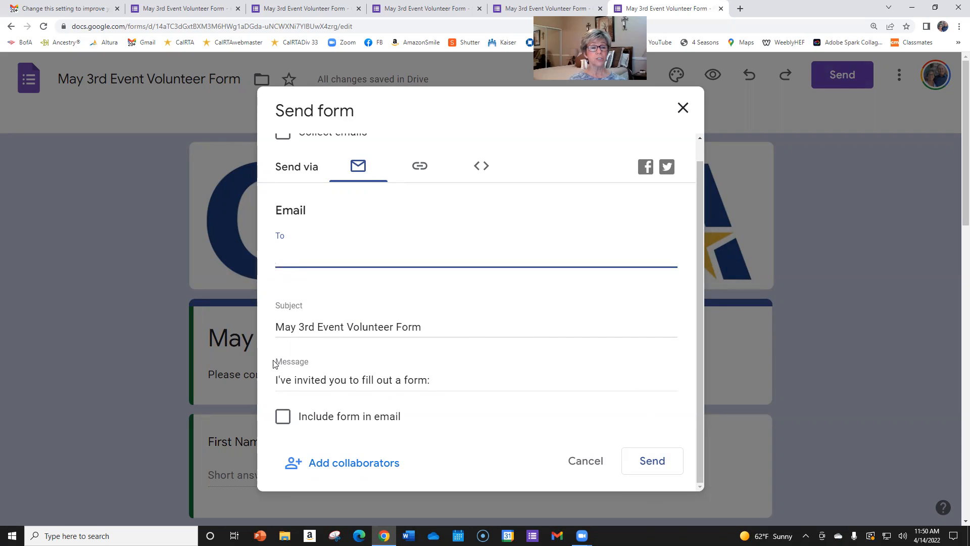
drag(440, 382, 275, 382)
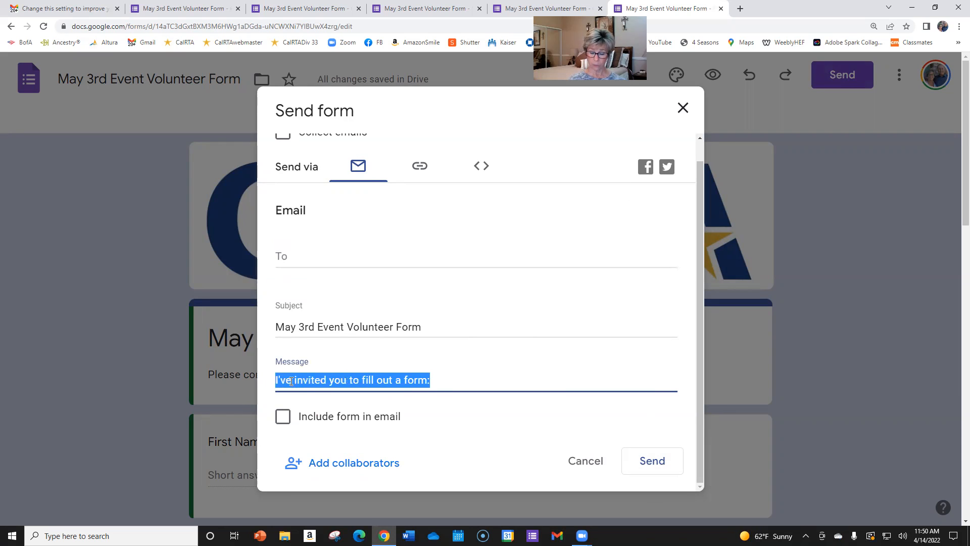
key(BackSpace)
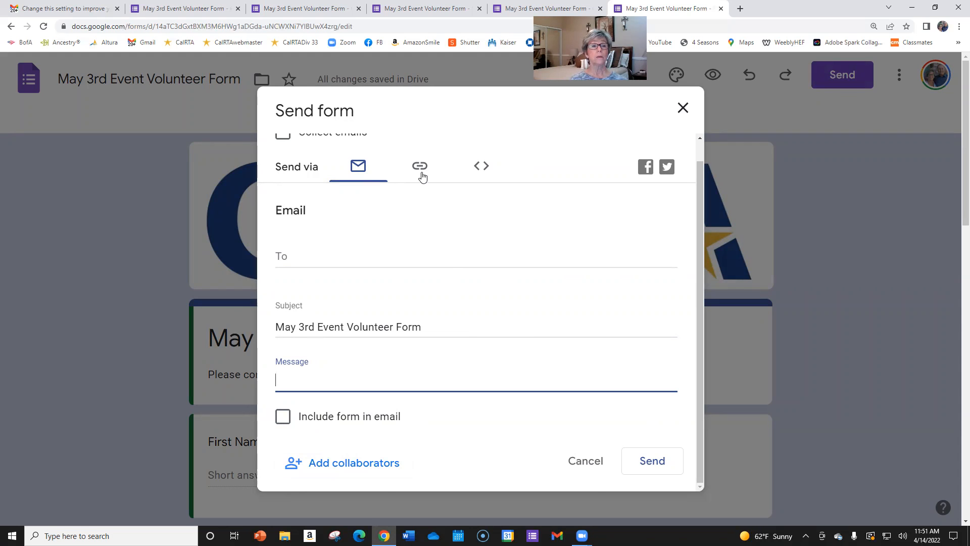
Switch the form's send method to a link and shorten its URL
scroll(422, 182, up, 1)
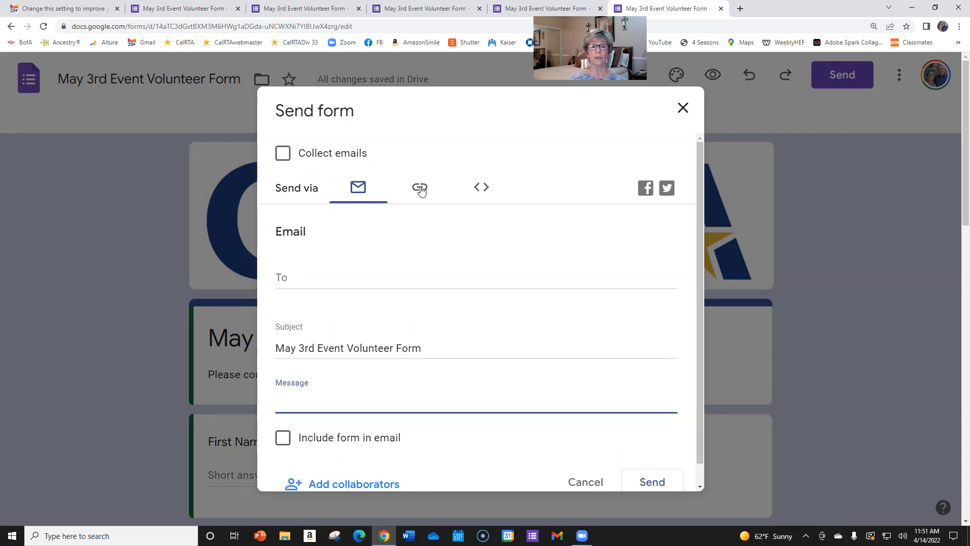
click(420, 190)
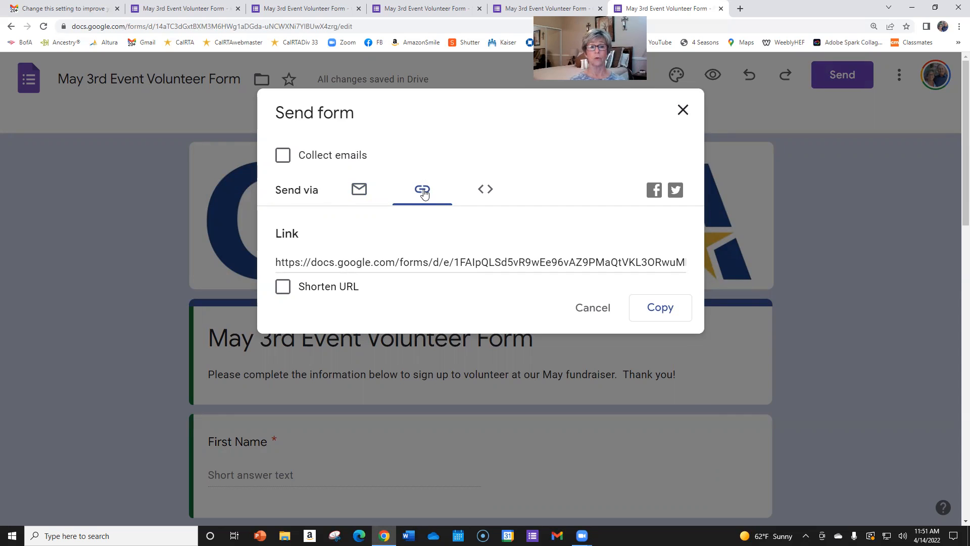
click(276, 263)
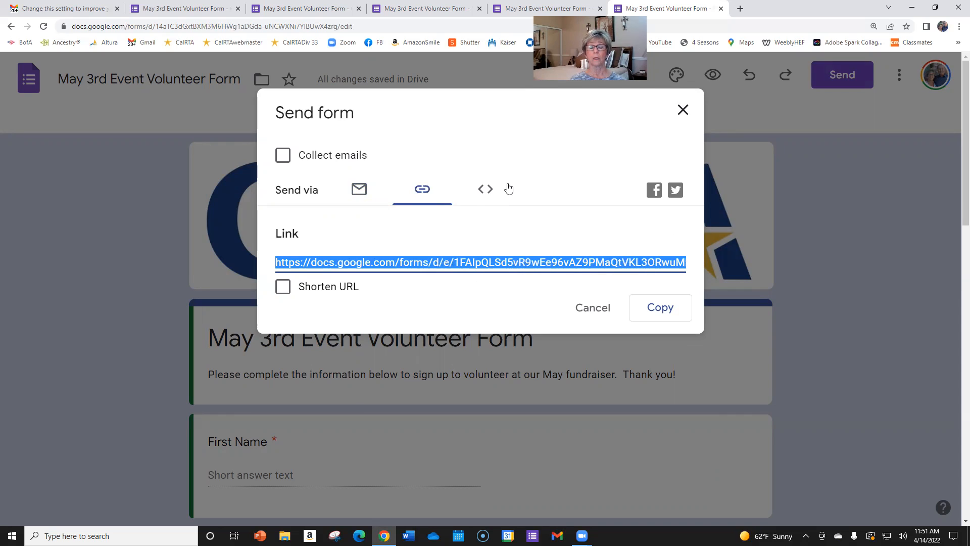
click(283, 288)
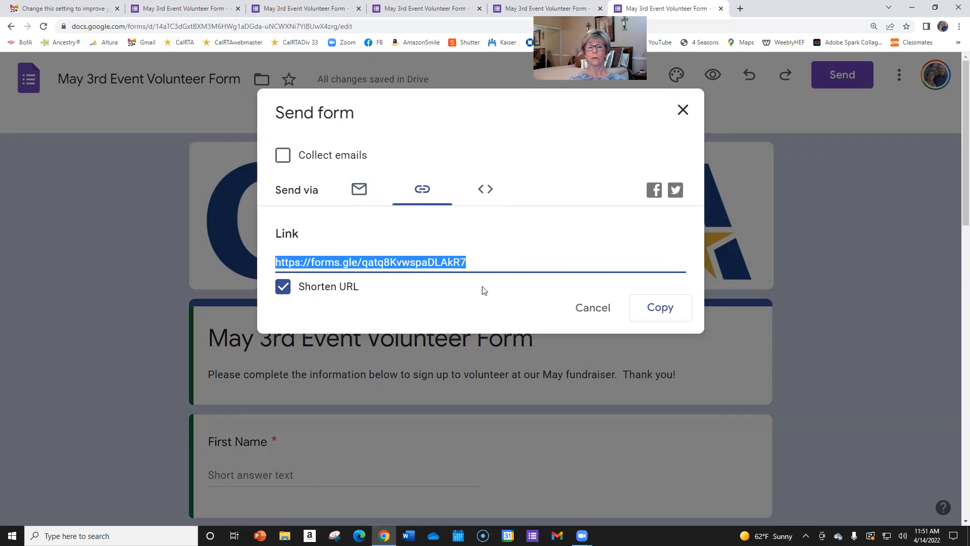
Copy the shortened form link, switch to Gmail and start a new message with a contact as Bcc recipient
click(665, 313)
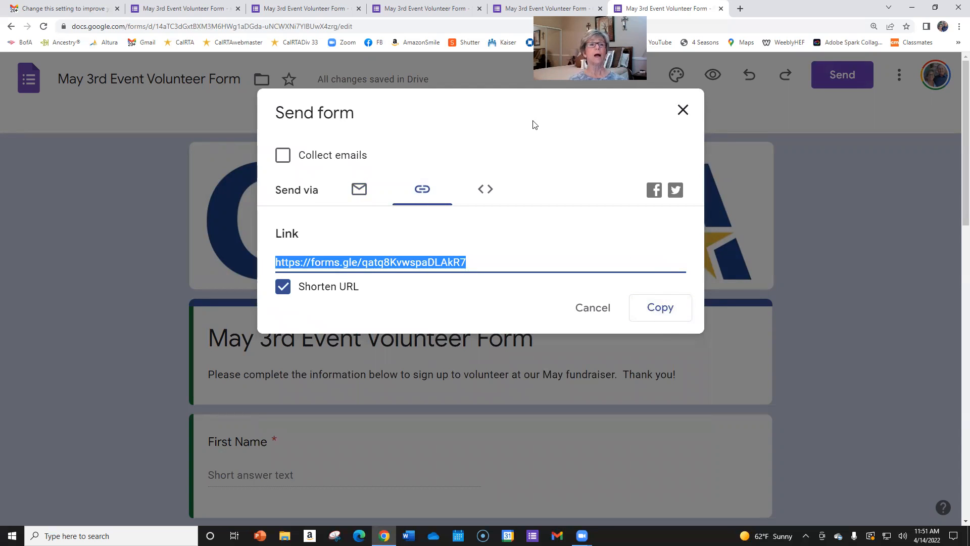
click(86, 12)
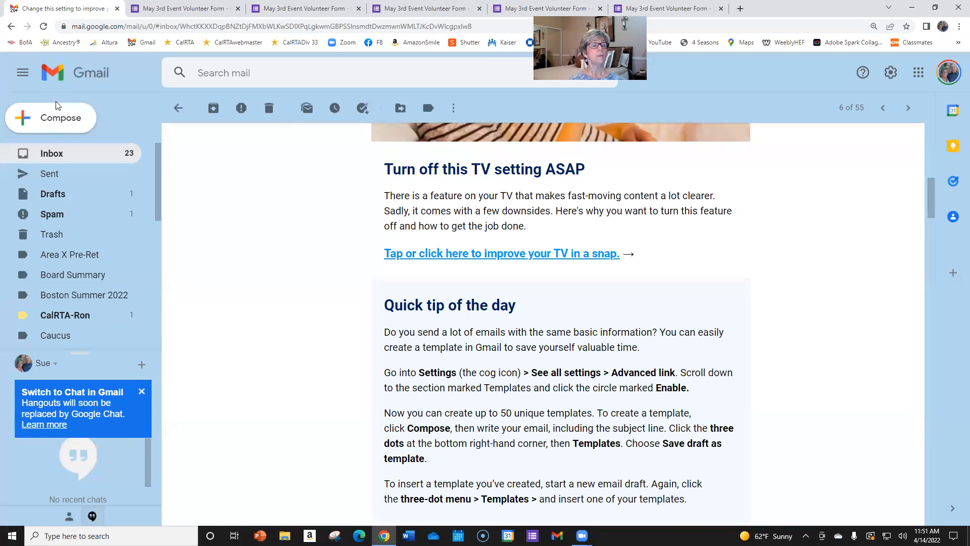
click(62, 122)
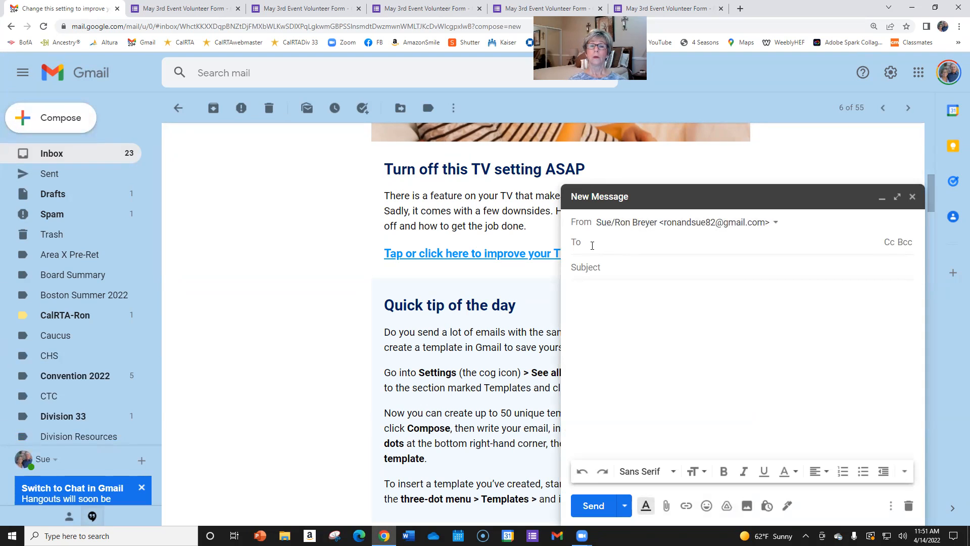
click(905, 245)
text(MAR)
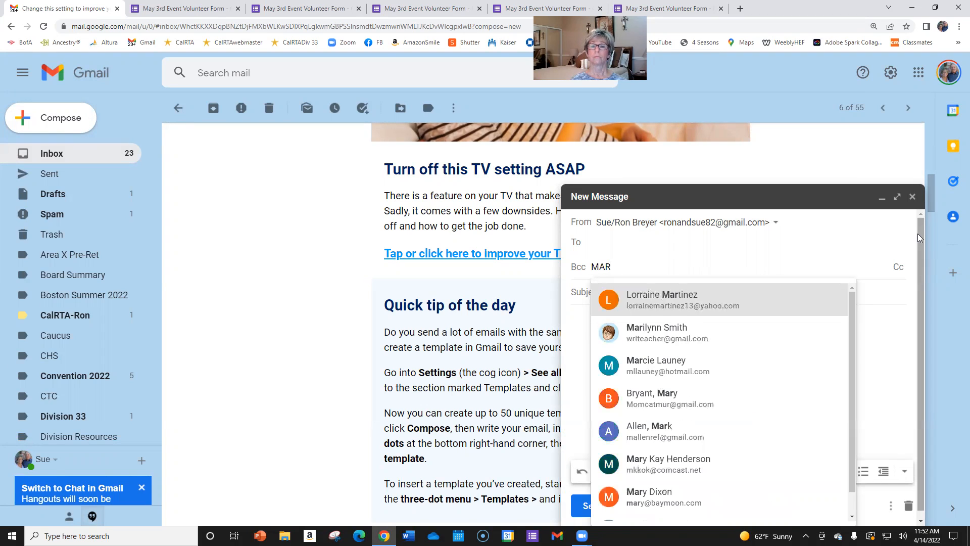
click(670, 328)
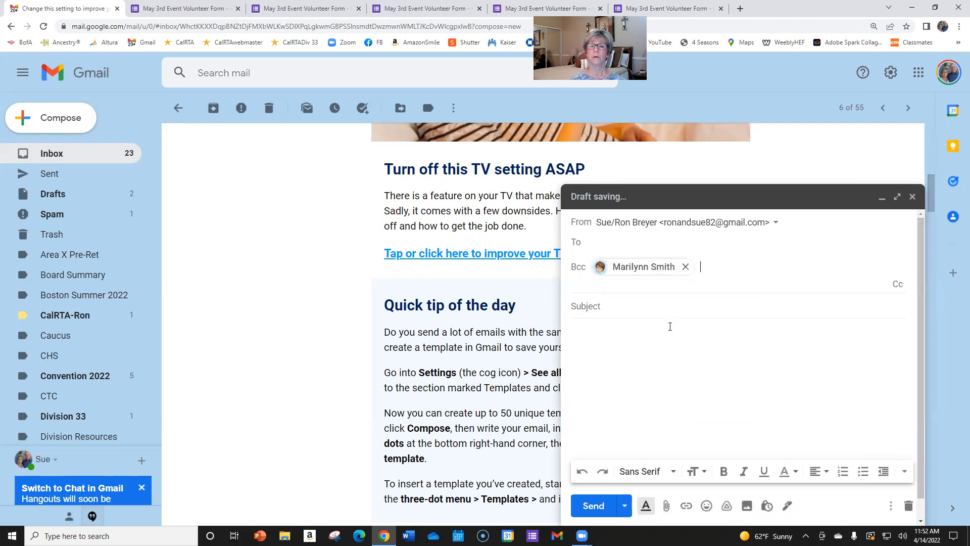
Enter REGISTRATION as the subject of the new message
click(609, 305)
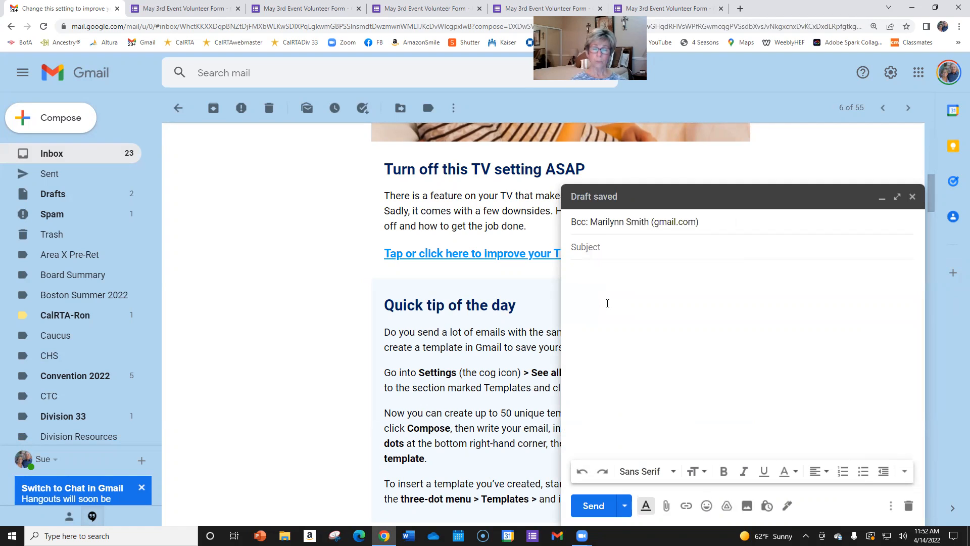
text(r)
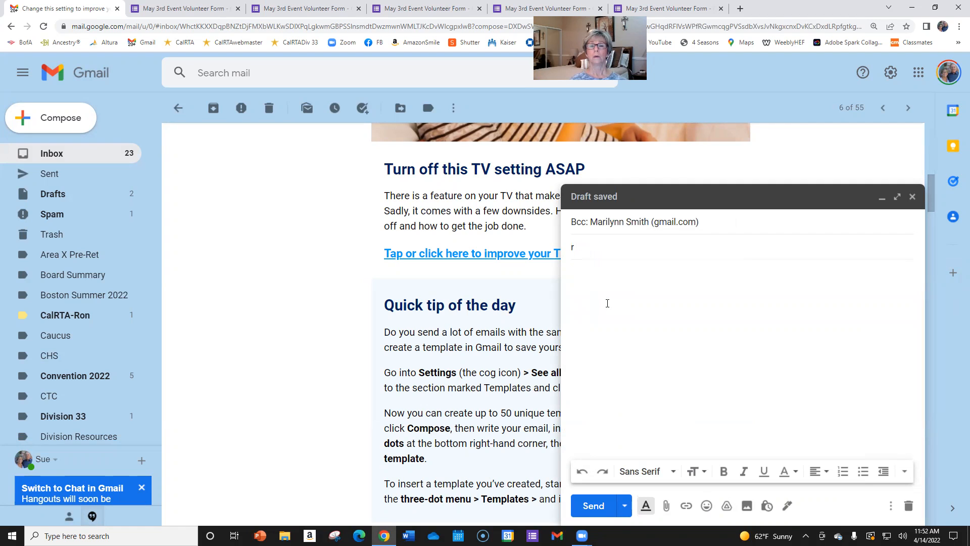
text(EG)
key(BackSpace)
key(BackSpace)
key(BackSpace)
text(REG)
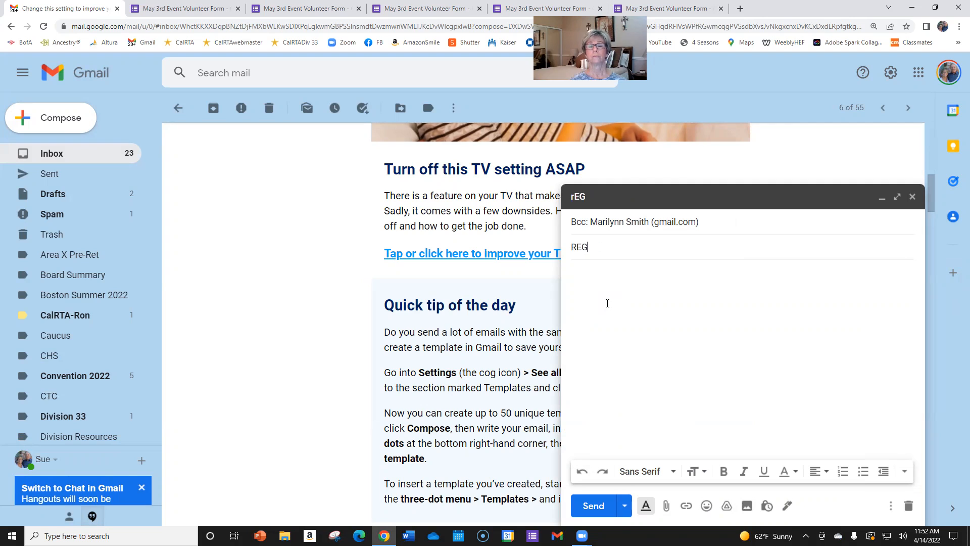
text(ISTRATION)
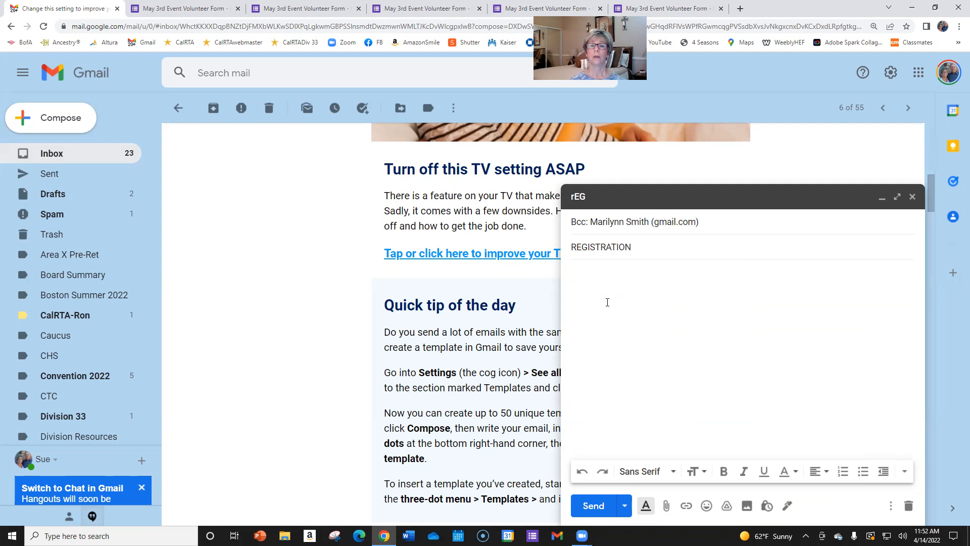
Paste the copied form link into the message body and send the email
click(604, 283)
right_click(602, 281)
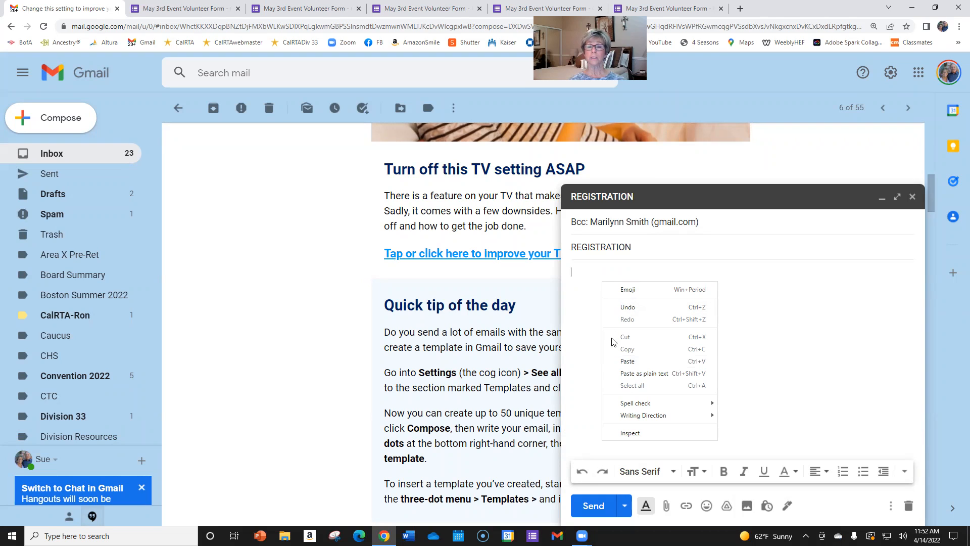
click(629, 361)
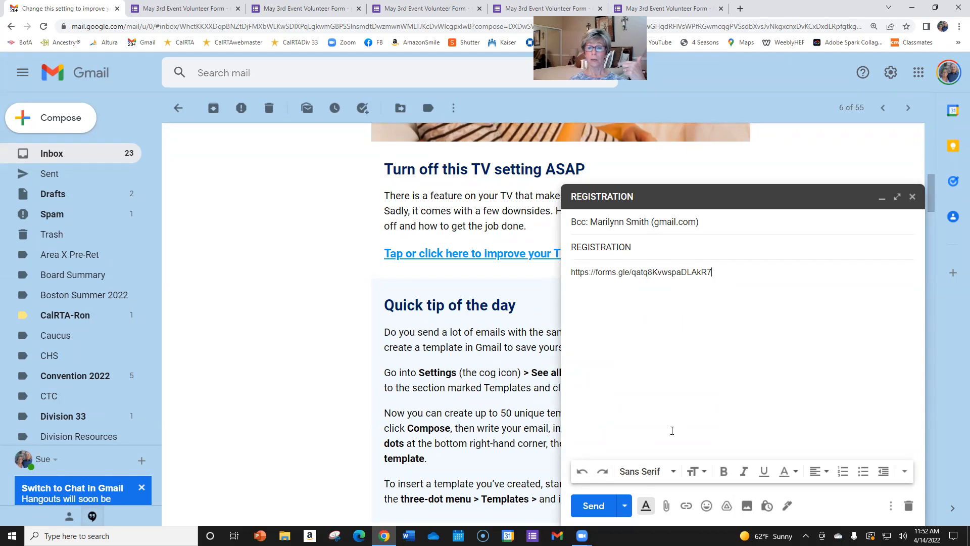
click(595, 509)
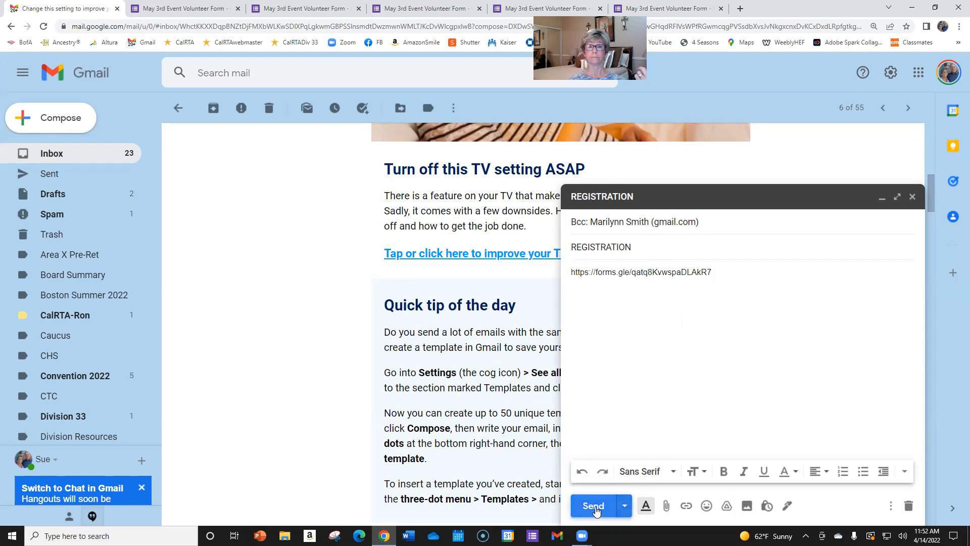
scroll(788, 297, up, 6)
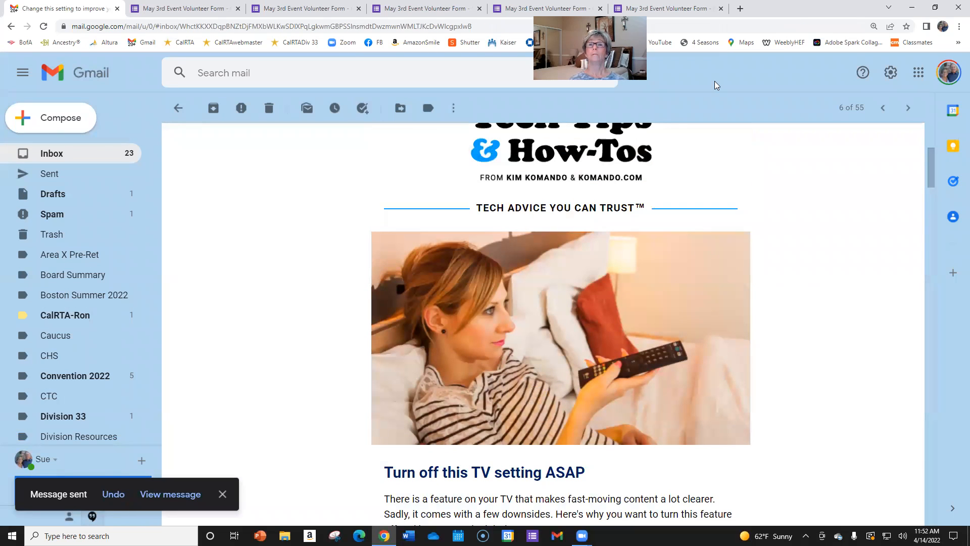
Switch back to the form, copy its embed HTML code and close the Send form dialog
click(698, 10)
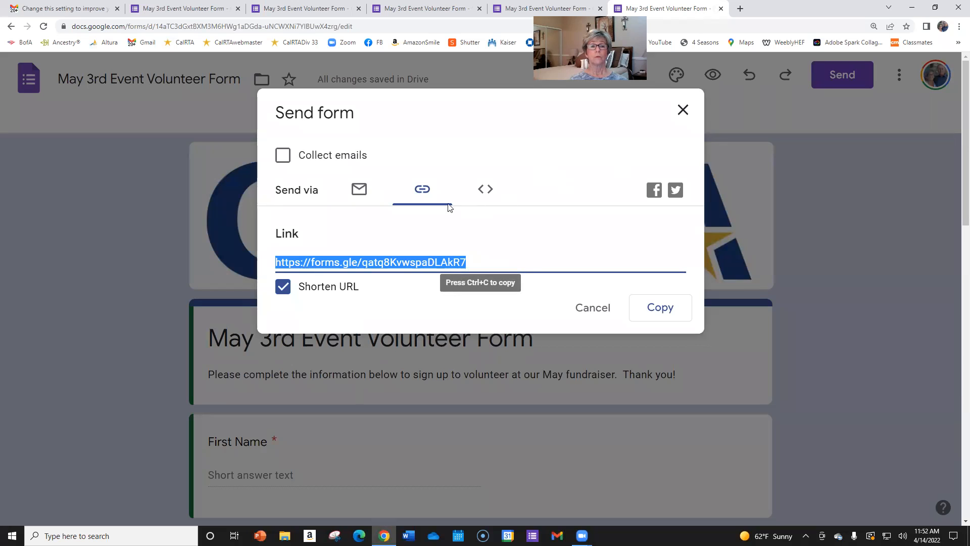
click(486, 191)
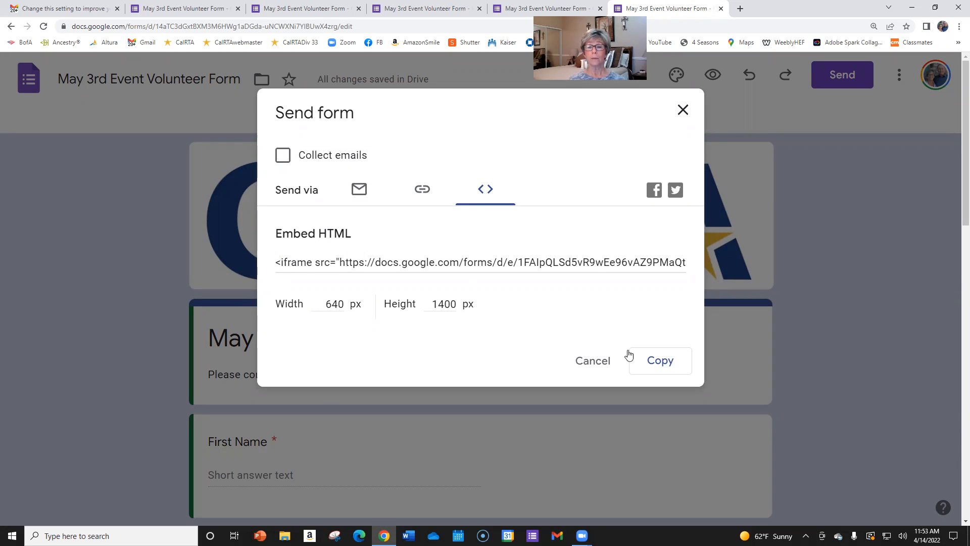
click(665, 364)
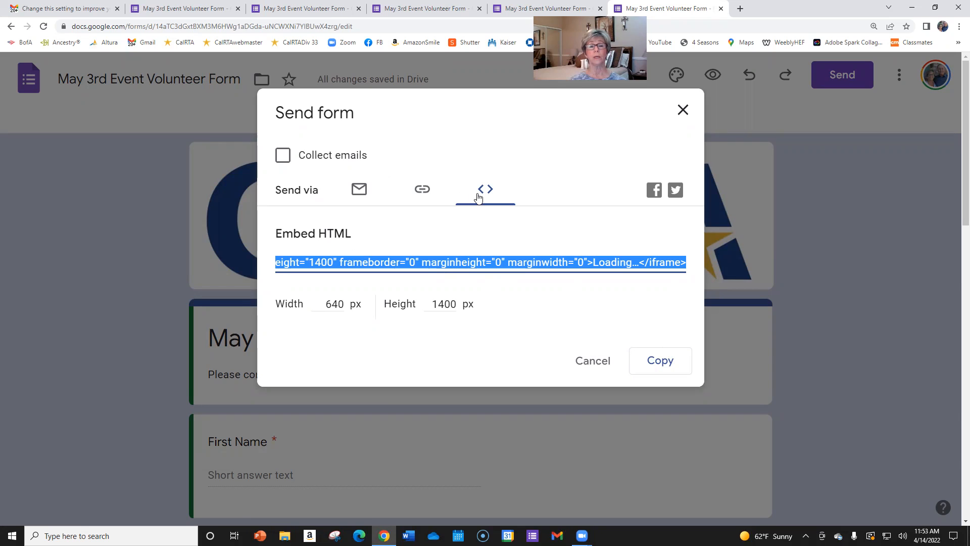
click(422, 189)
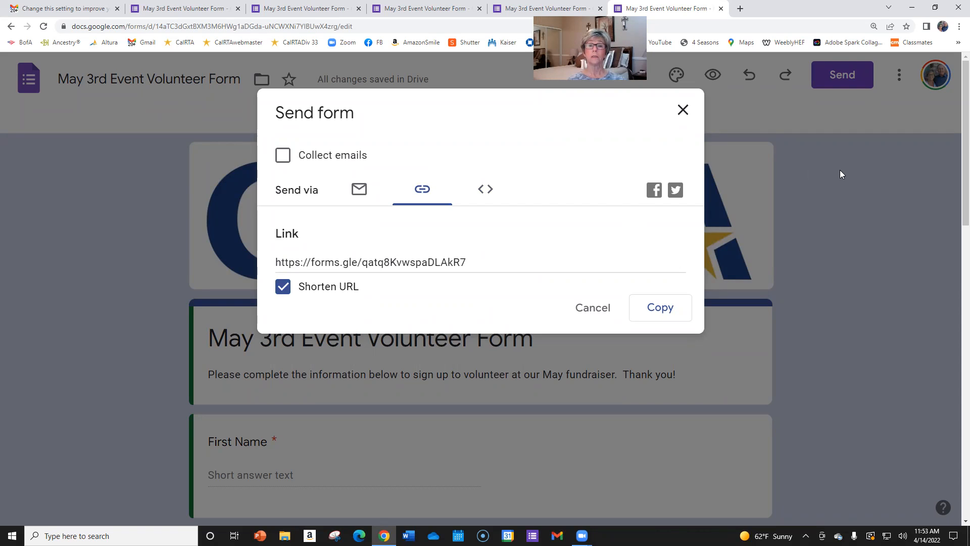
click(683, 108)
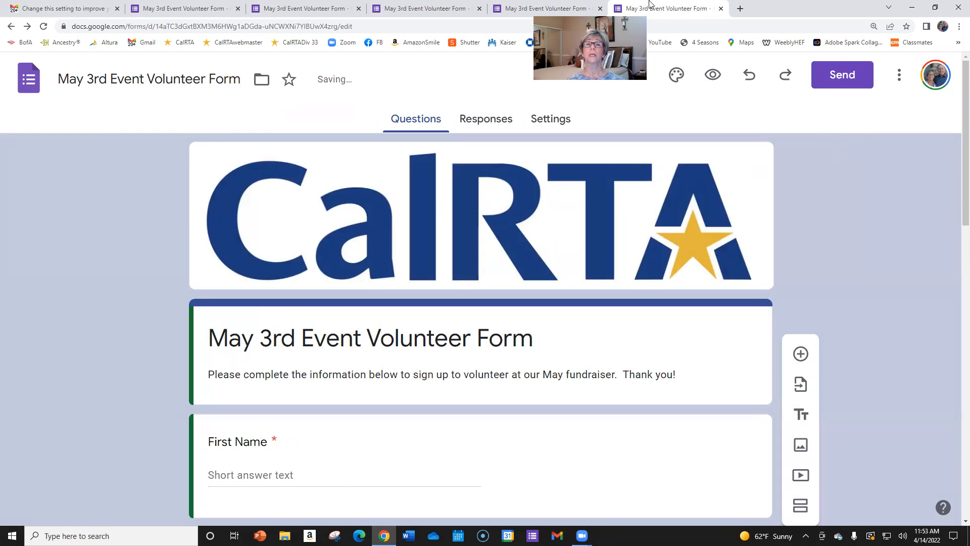
Close all open browser tabs of the May 3rd Event Volunteer Form, leaving only Gmail
click(601, 8)
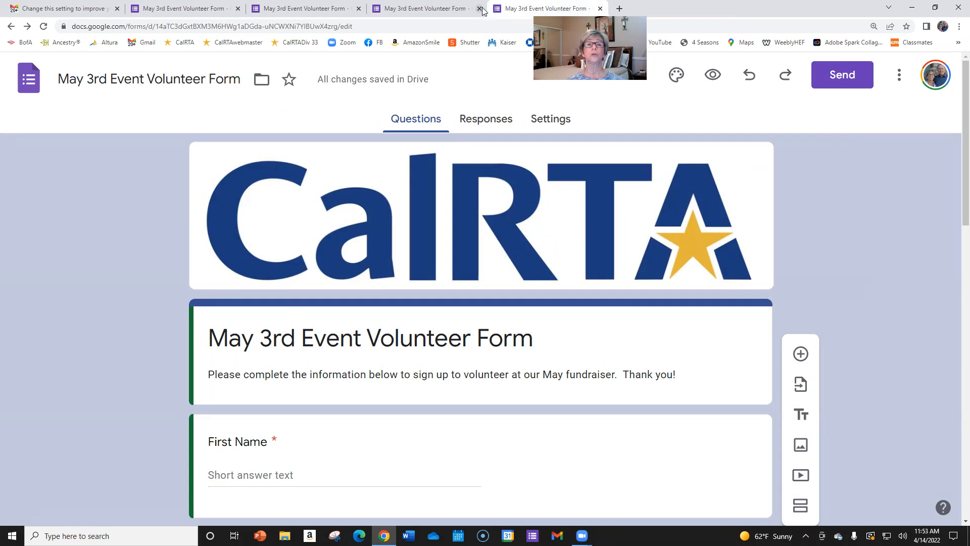
click(479, 8)
click(479, 8)
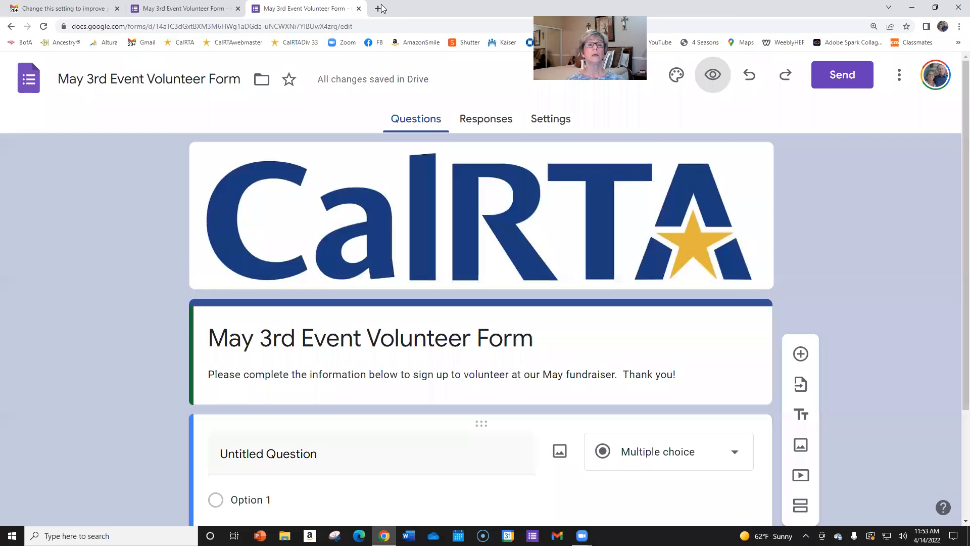
click(359, 8)
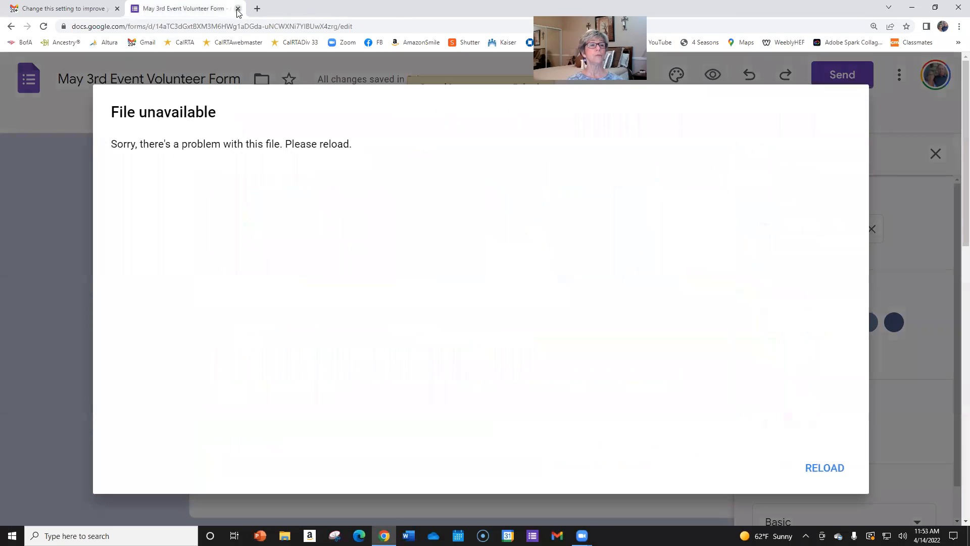
click(238, 8)
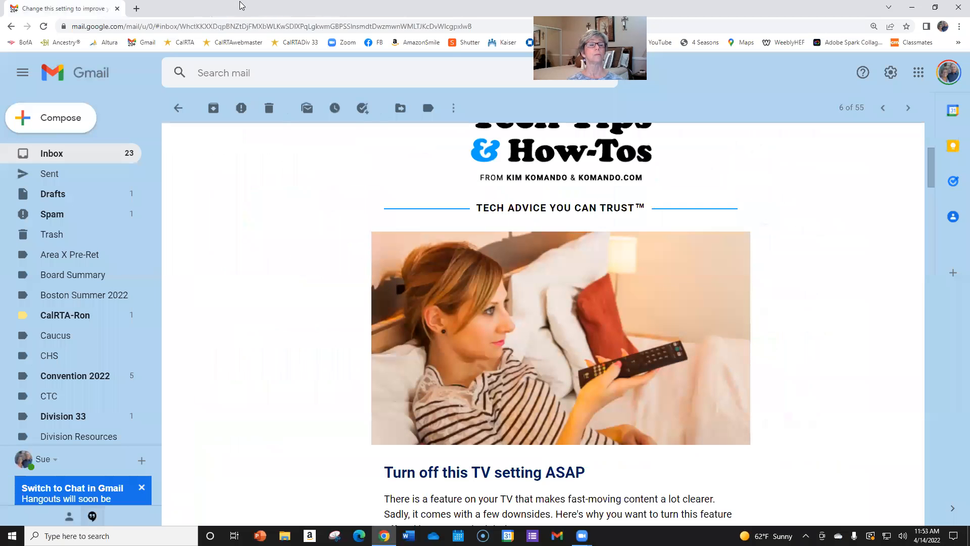
Open Google Drive in a new browser tab
click(135, 8)
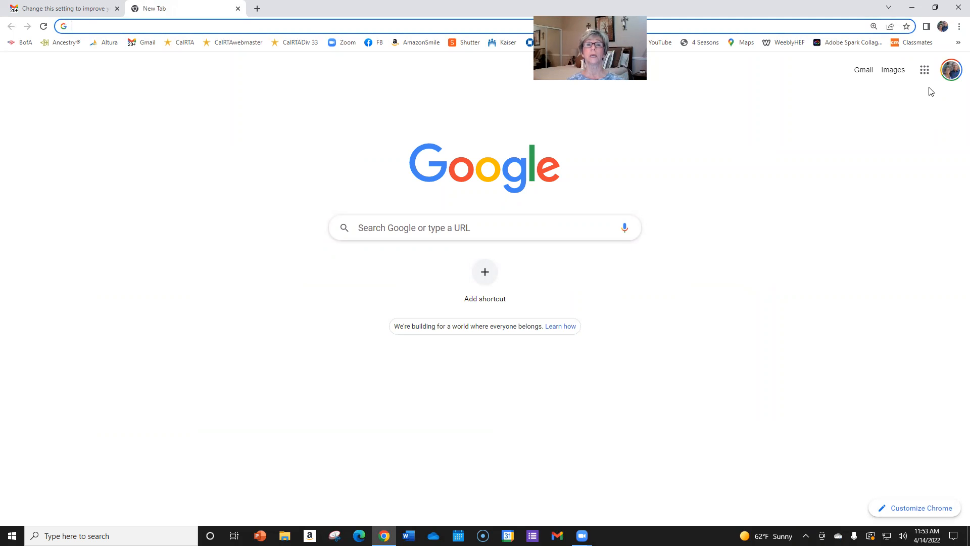
click(925, 73)
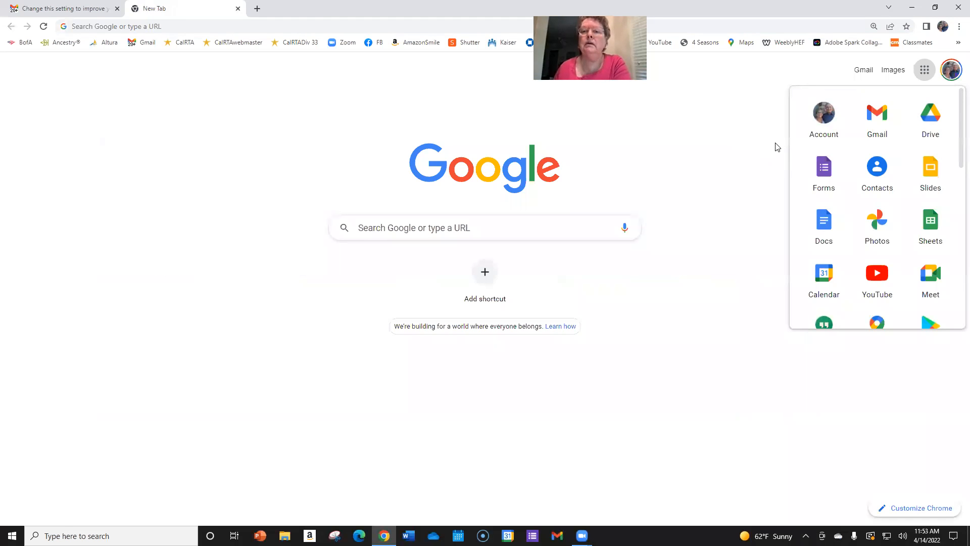
click(923, 129)
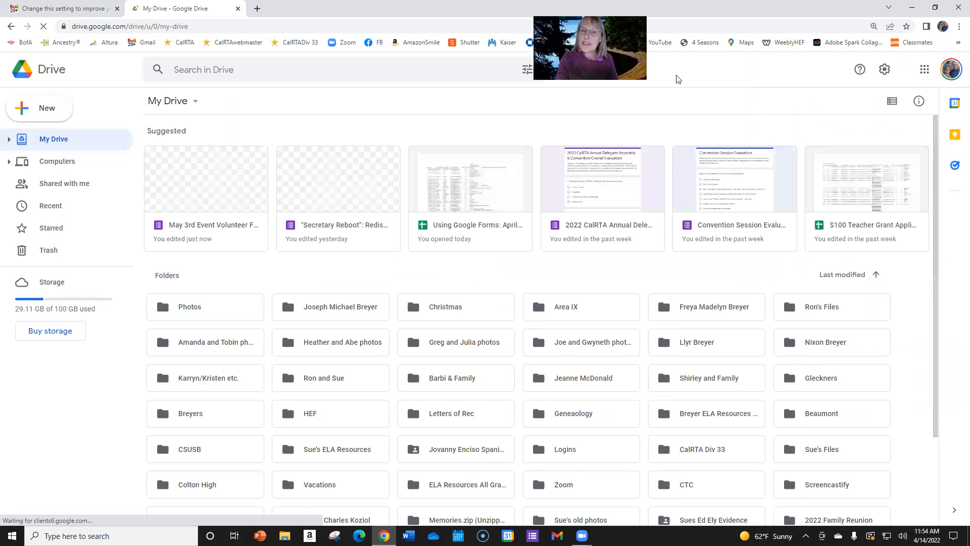
click(79, 11)
click(60, 122)
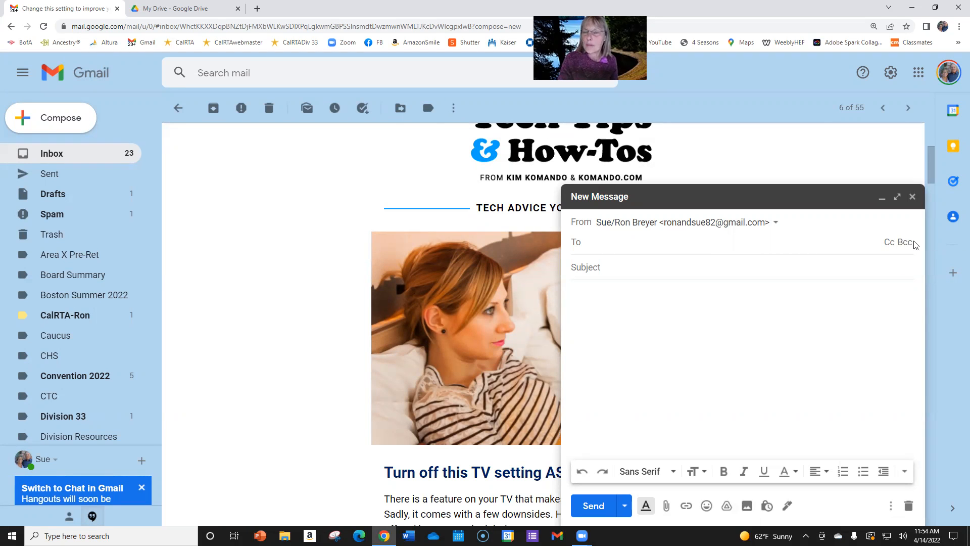
click(913, 197)
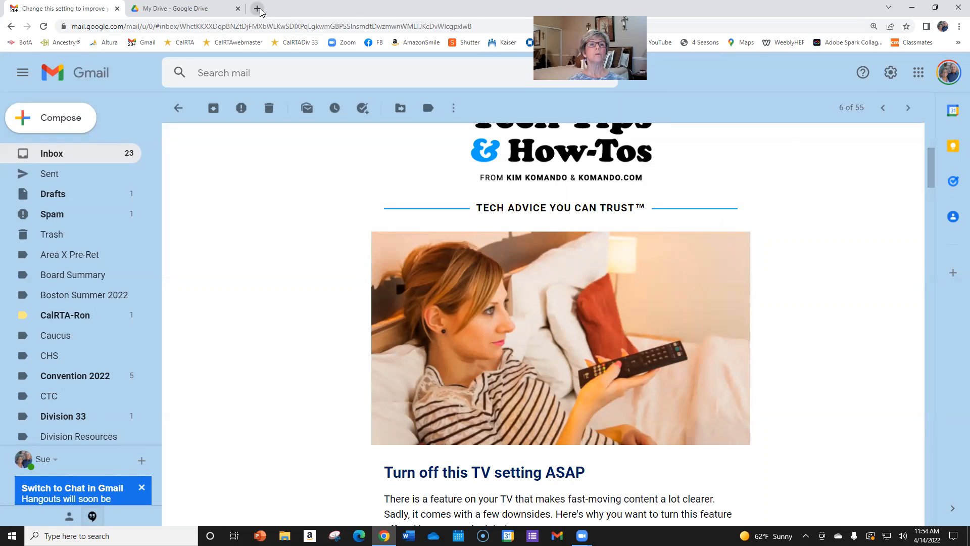
Open the May 3rd Event Volunteer Form from Google Drive and view its email sending options
click(225, 11)
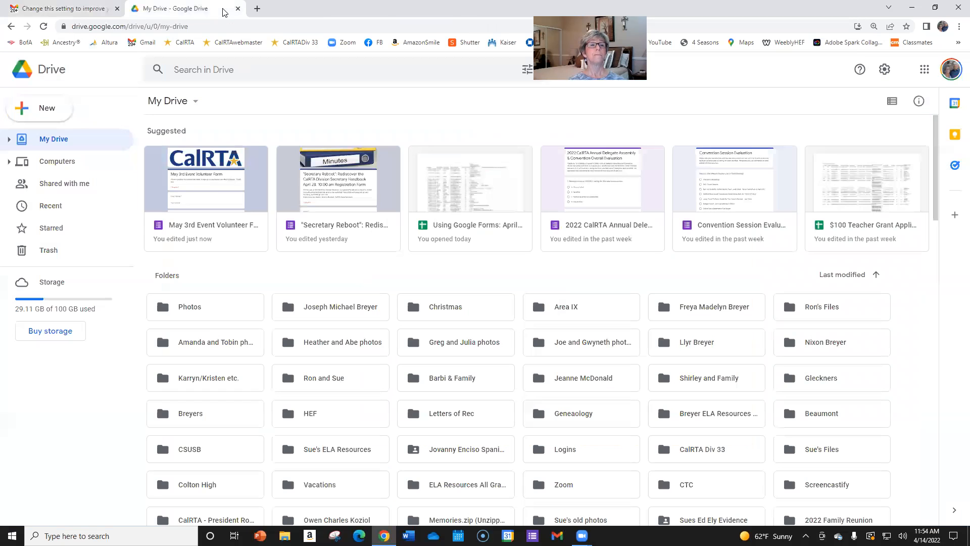
click(215, 181)
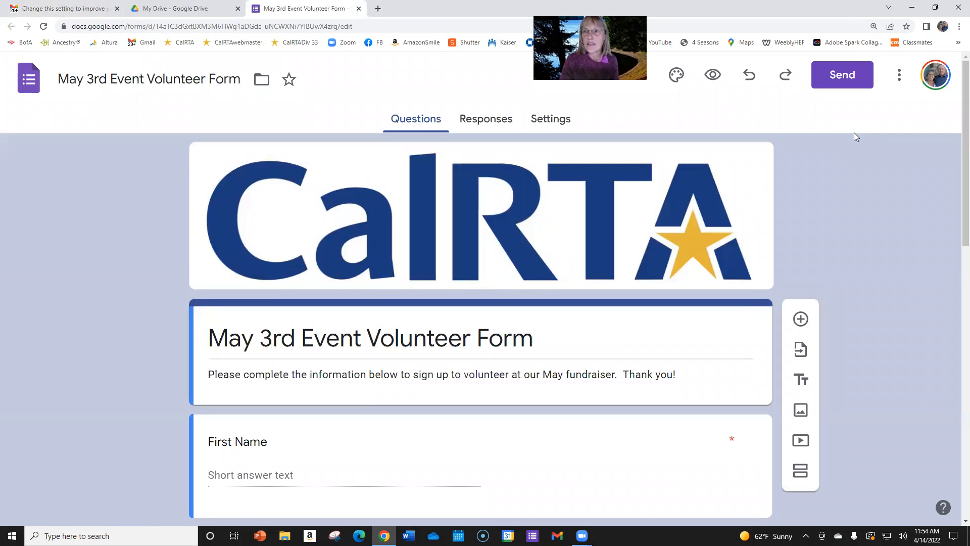
click(843, 84)
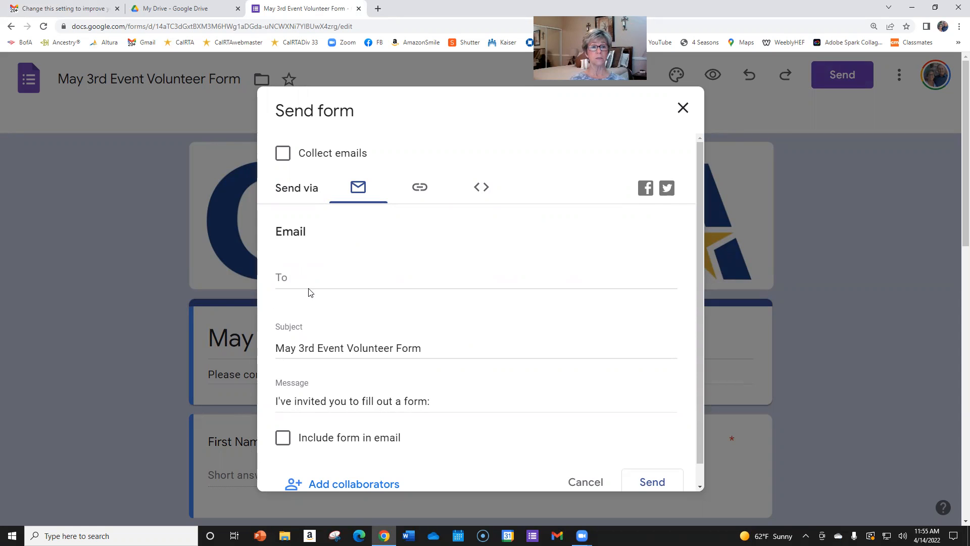
click(686, 109)
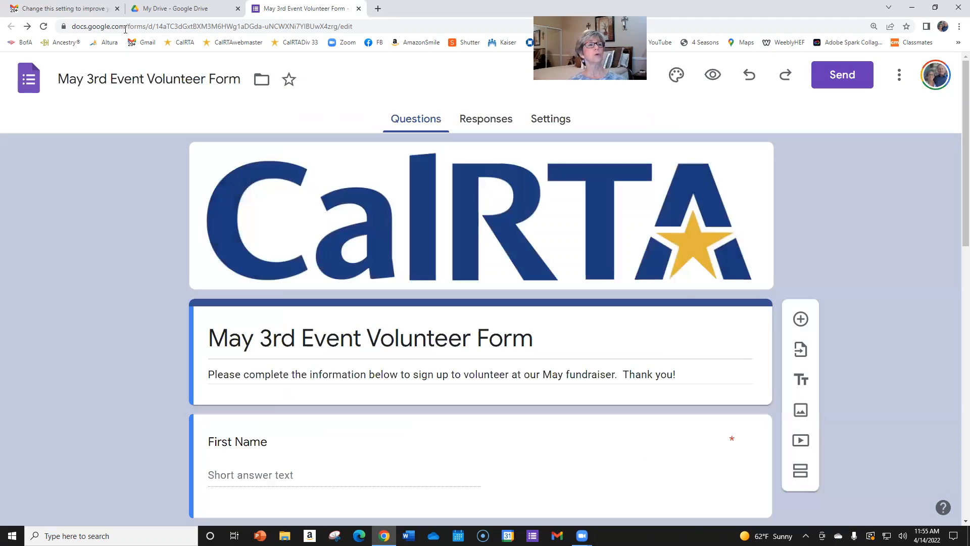
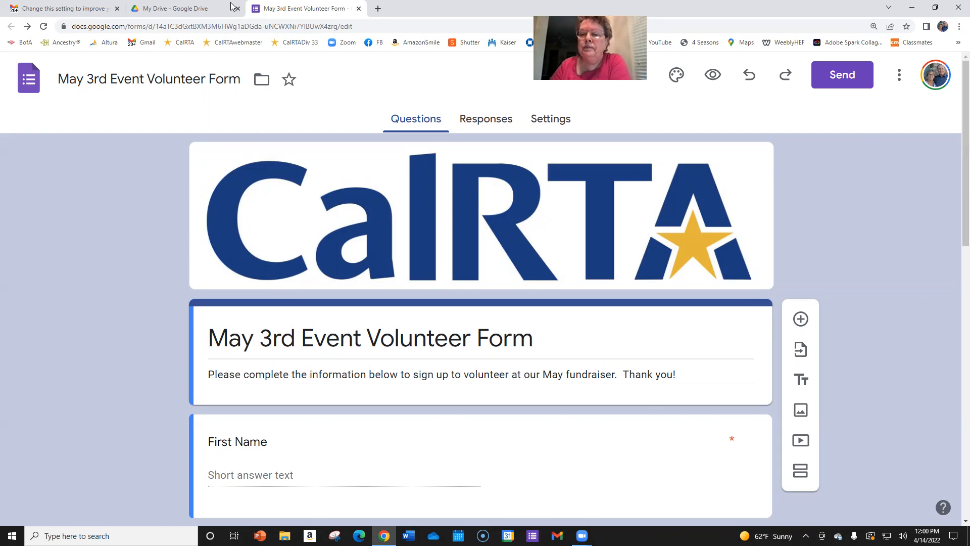
Return to Google Drive and open Google Forms from its options for creating a new file
click(216, 10)
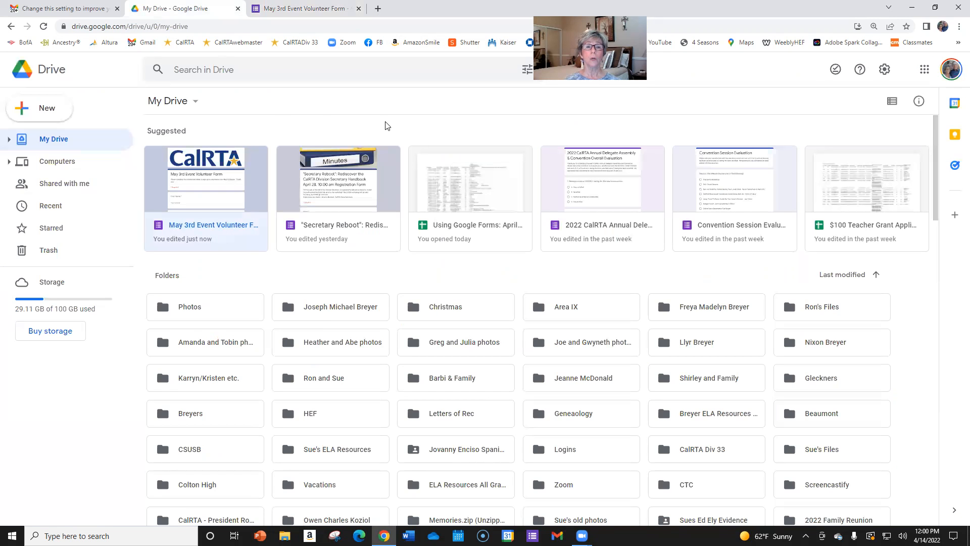
click(32, 76)
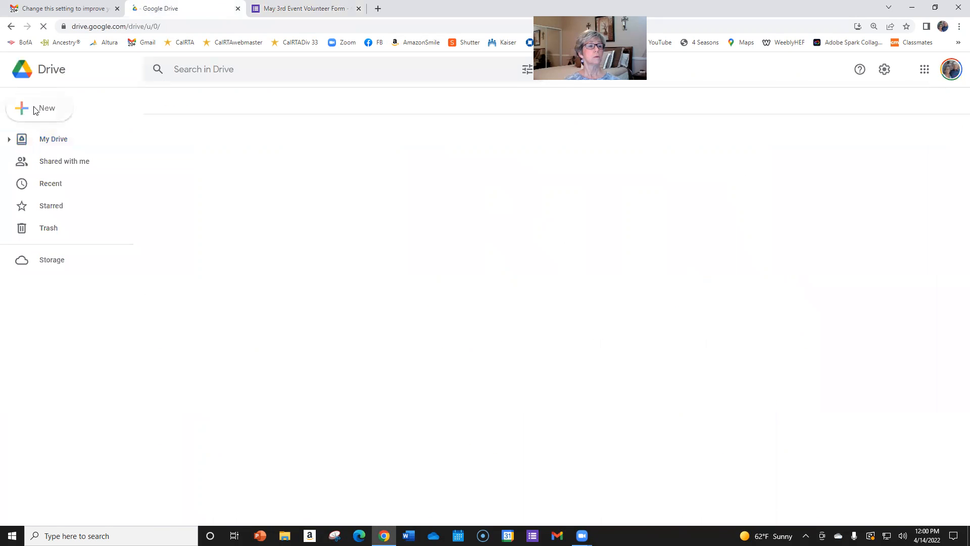
click(41, 113)
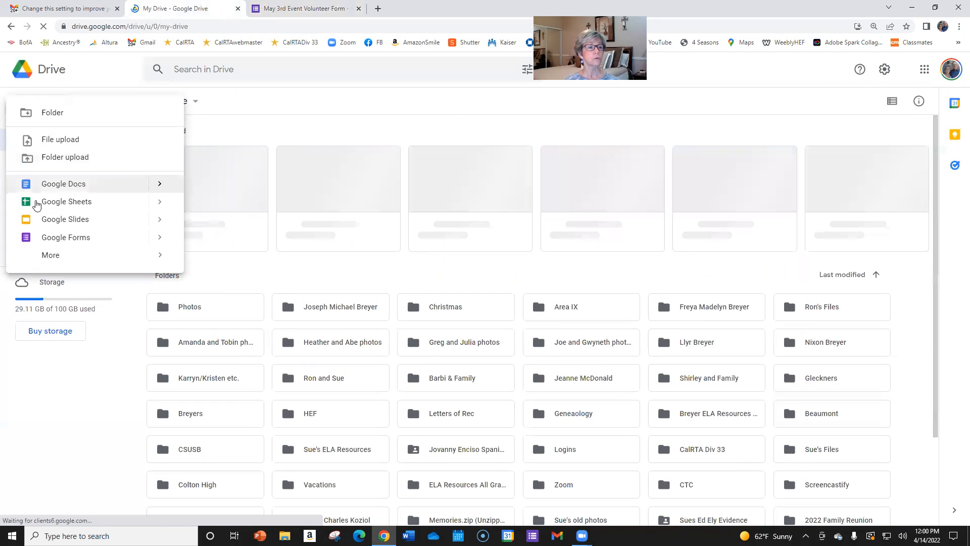
click(41, 238)
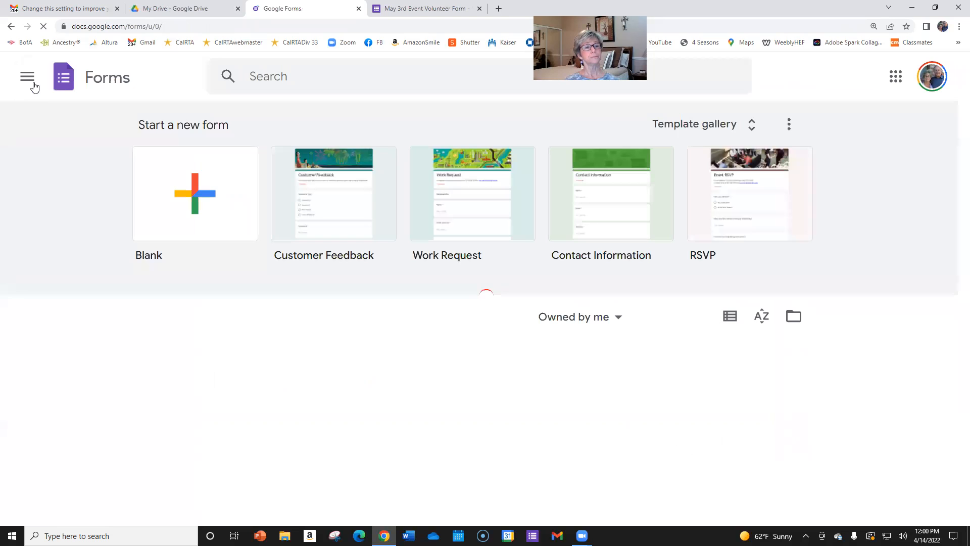
Open the $100 Teacher Grant Application from the list of owned forms and view its opening questions
scroll(75, 245, down, 4)
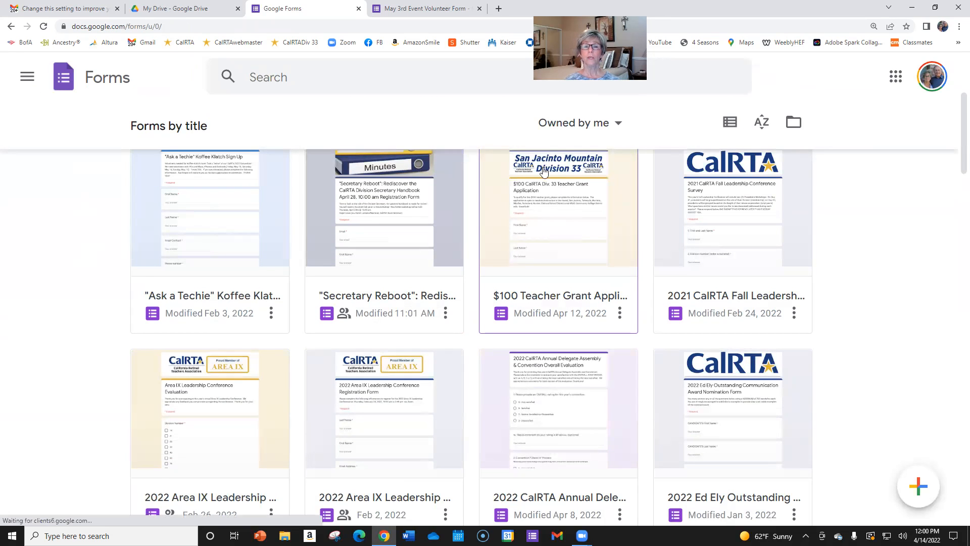
click(560, 196)
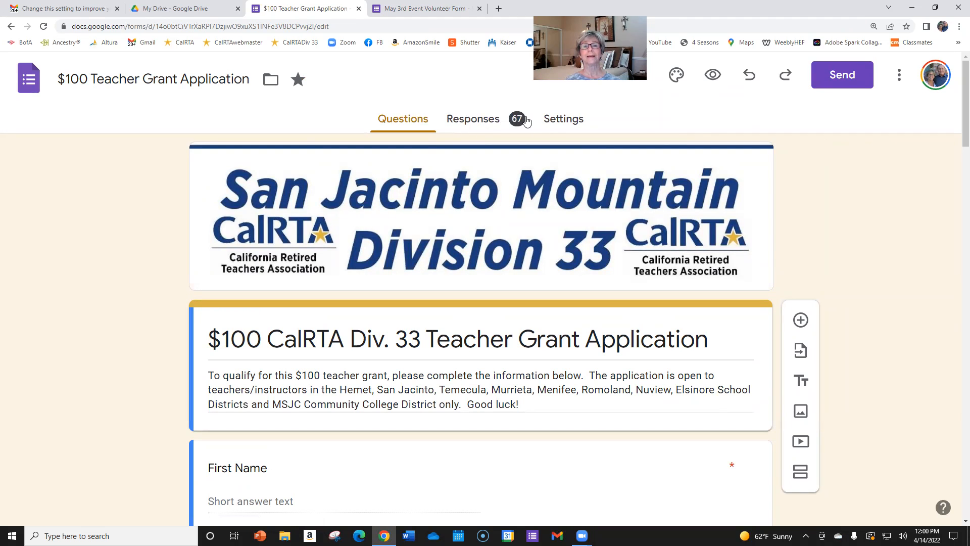
scroll(469, 122, down, 7)
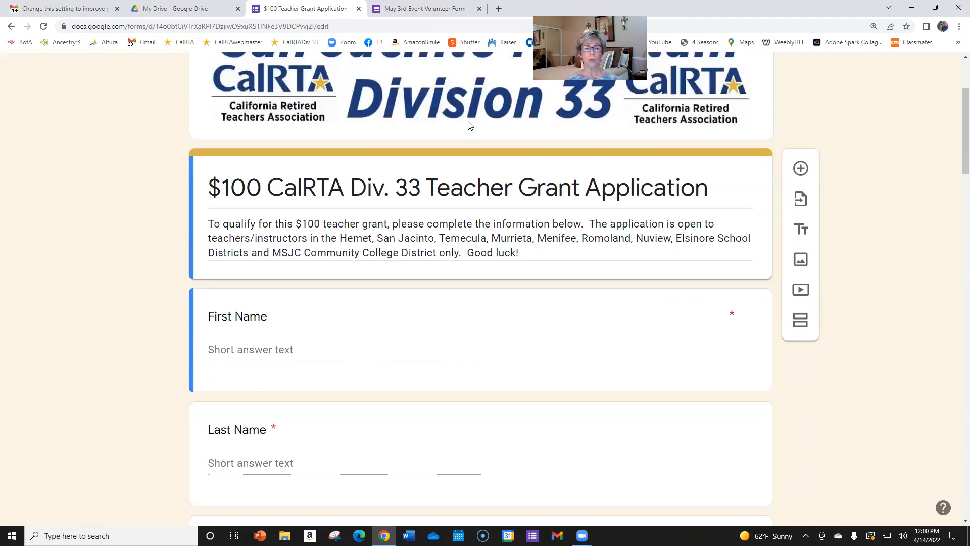
scroll(469, 122, up, 7)
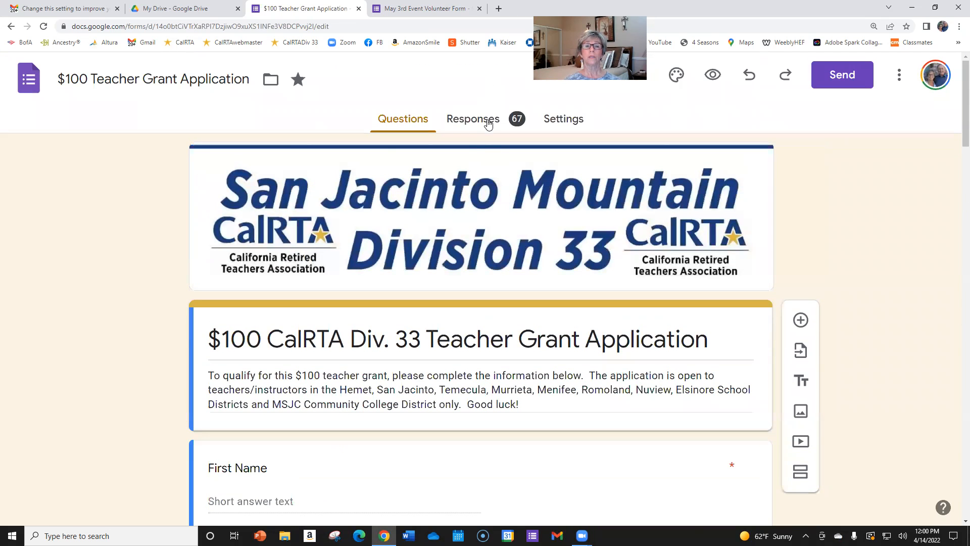
Look over the grant application's responses, questions and settings sections
click(473, 119)
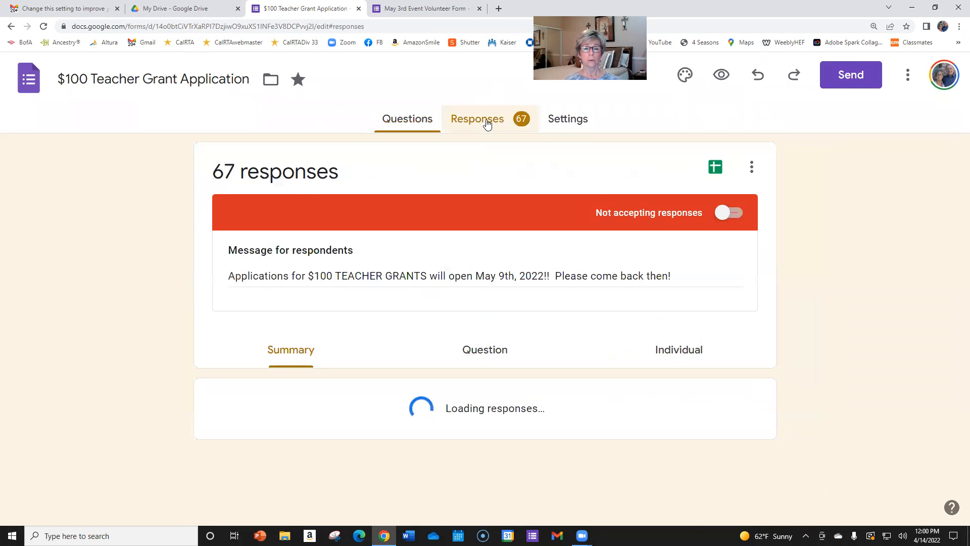
scroll(487, 140, down, 1)
scroll(487, 141, up, 2)
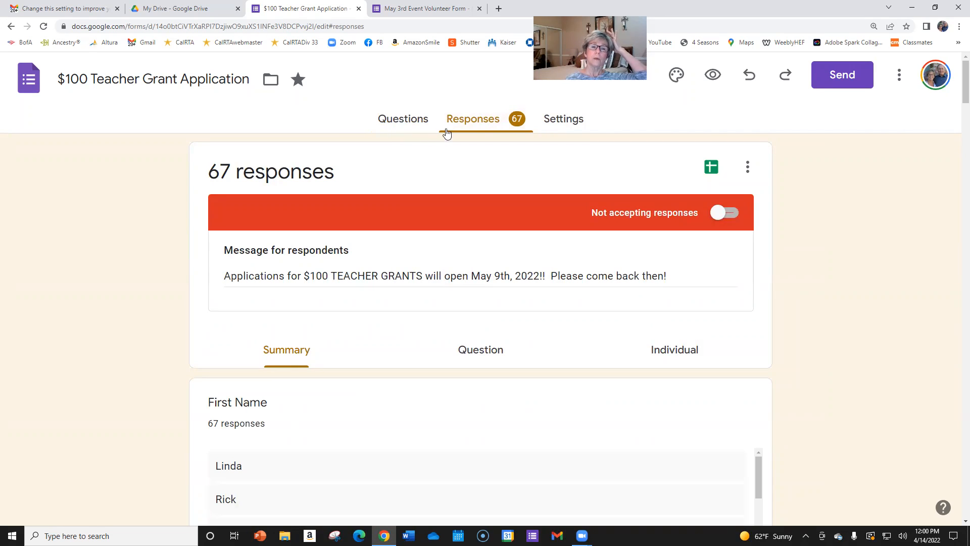
click(407, 121)
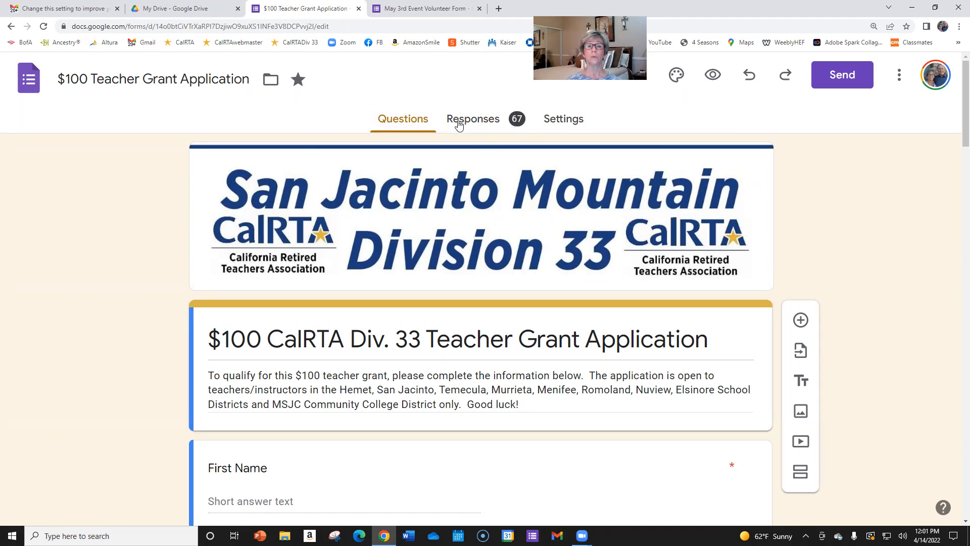
click(566, 126)
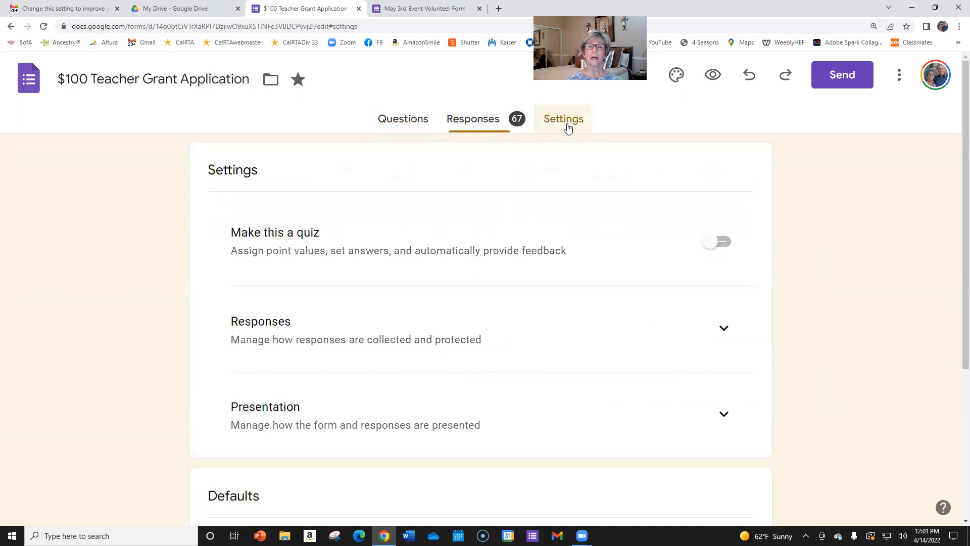
scroll(541, 457, down, 3)
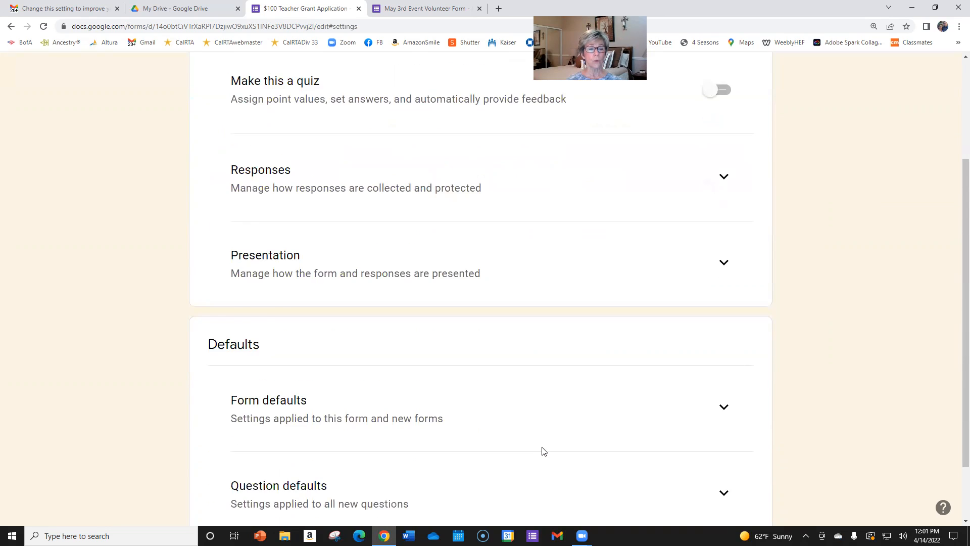
scroll(542, 450, up, 3)
Examine the summary of the grant application's responses, from First Name through Grade and/or subject you teach
click(470, 125)
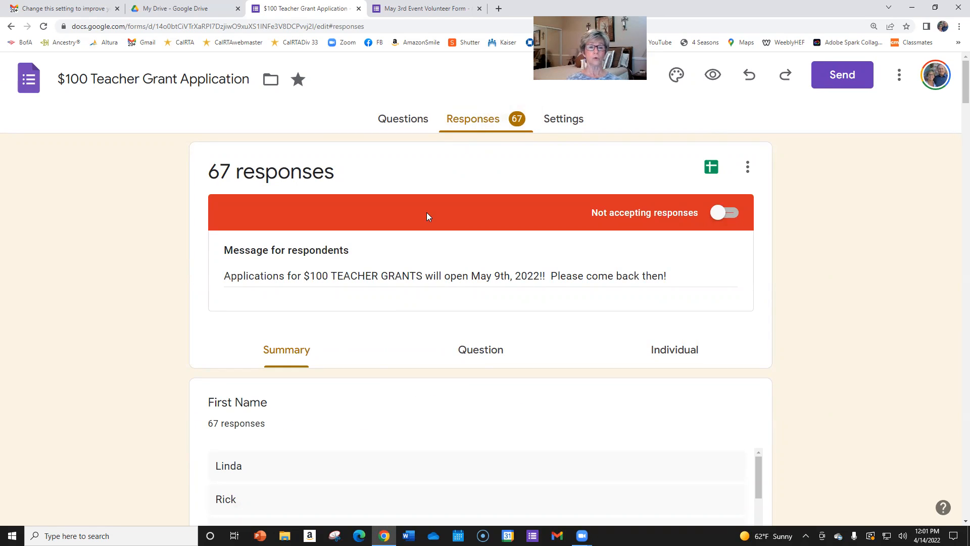
scroll(428, 216, down, 1)
scroll(427, 216, down, 3)
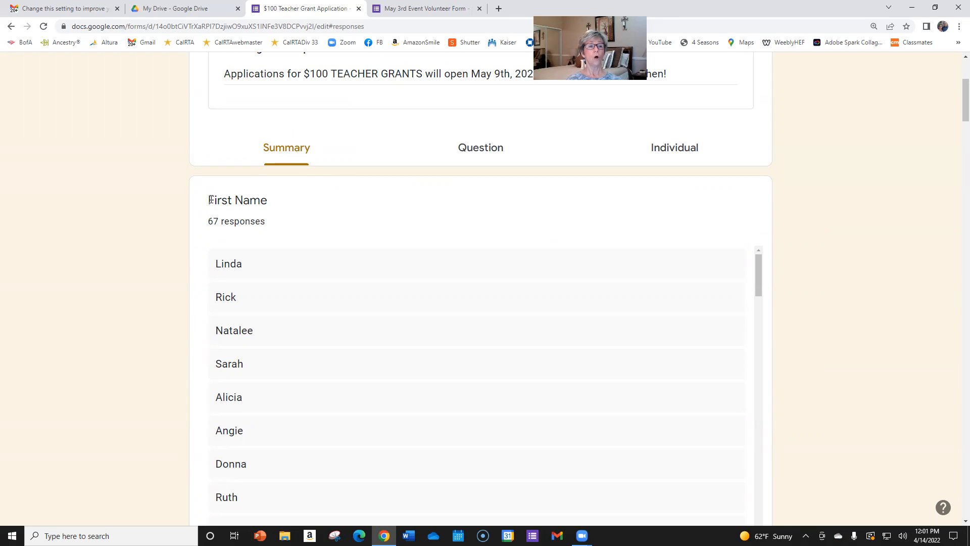
drag(221, 199, 267, 200)
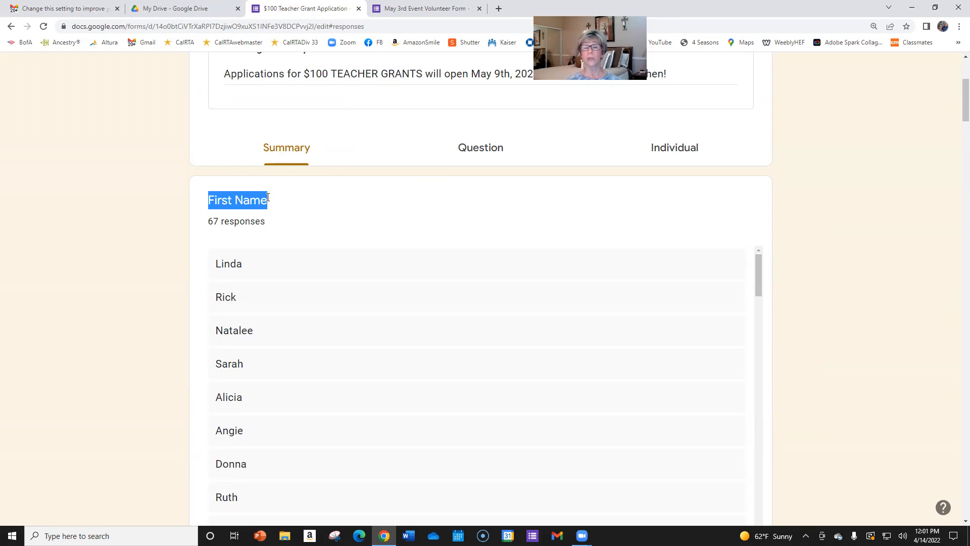
scroll(287, 284, down, 5)
scroll(289, 314, down, 15)
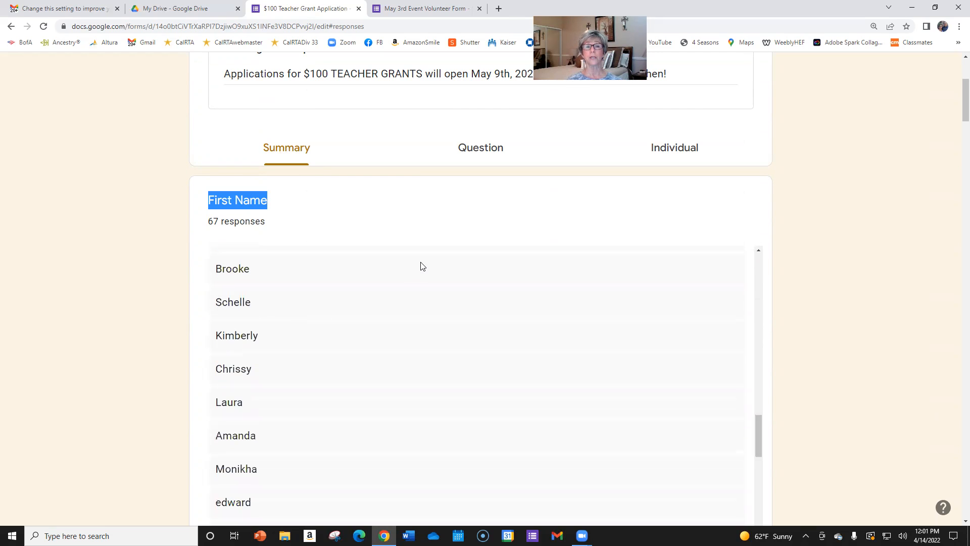
scroll(154, 203, down, 10)
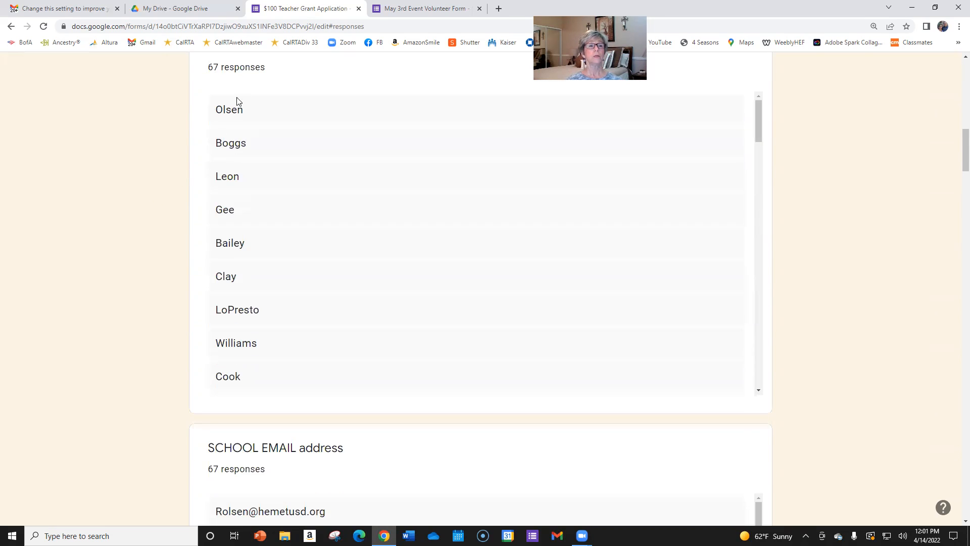
scroll(230, 145, up, 2)
scroll(154, 228, down, 6)
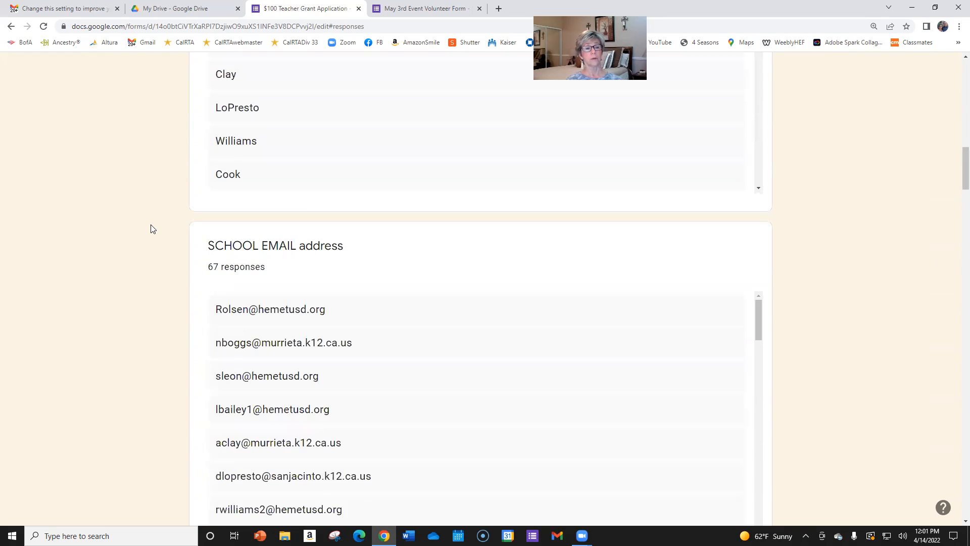
scroll(153, 229, down, 2)
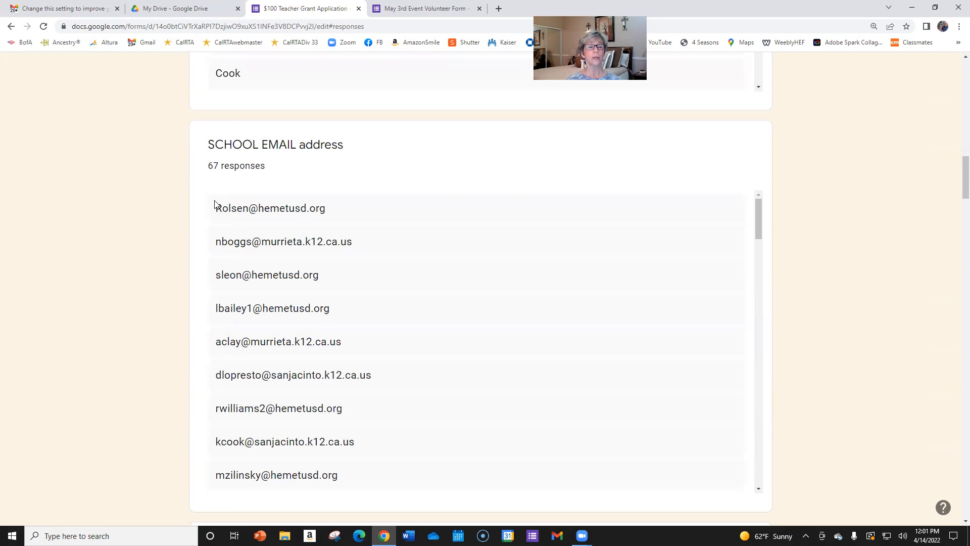
scroll(267, 203, down, 2)
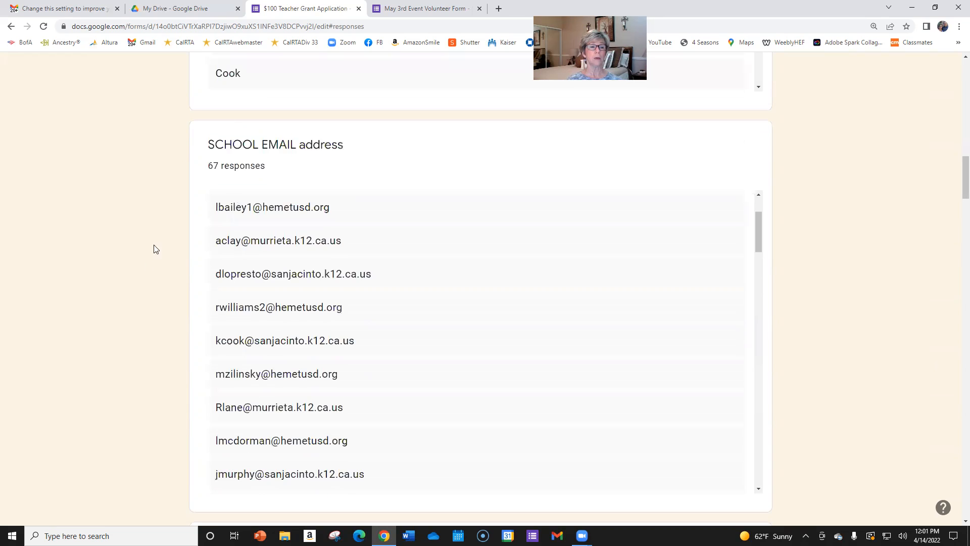
scroll(154, 249, down, 13)
scroll(144, 261, down, 12)
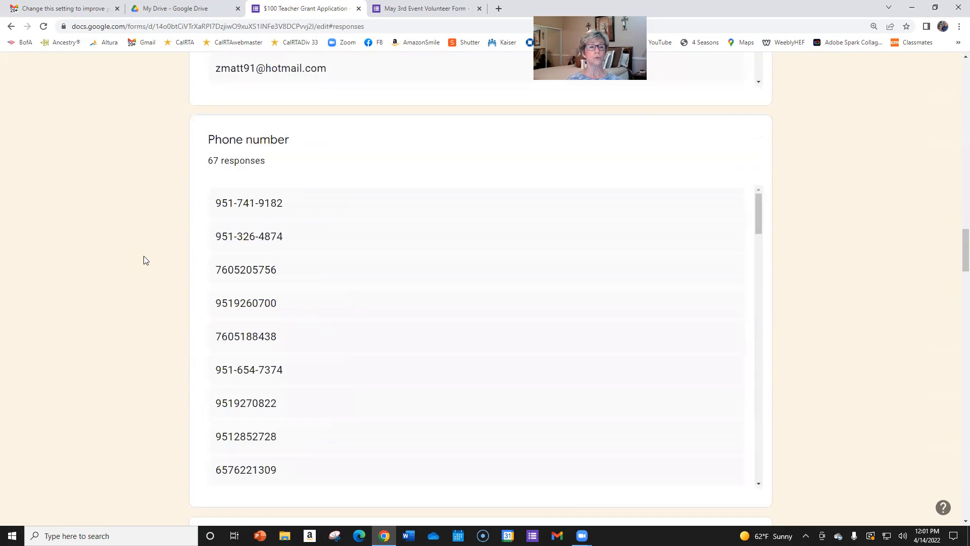
scroll(143, 260, down, 5)
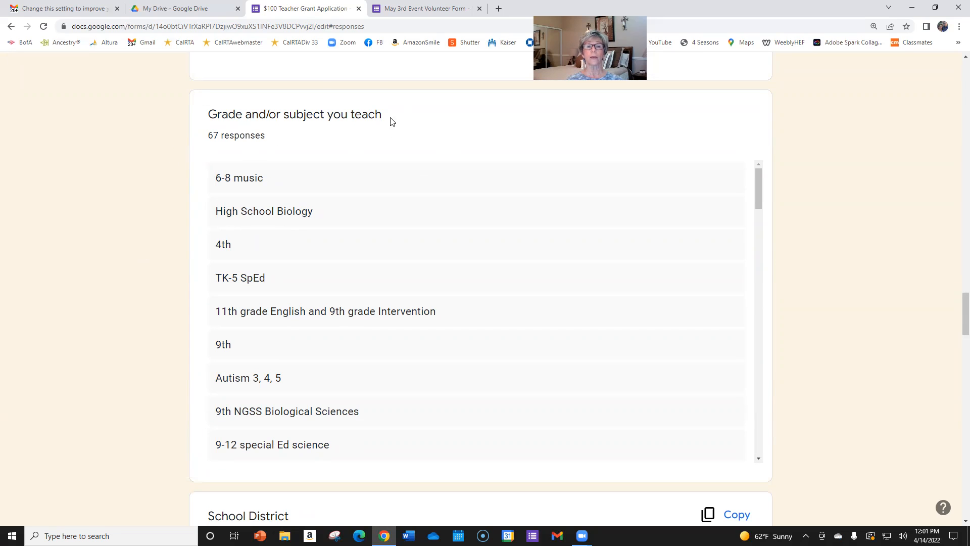
scroll(834, 175, up, 15)
scroll(869, 162, up, 20)
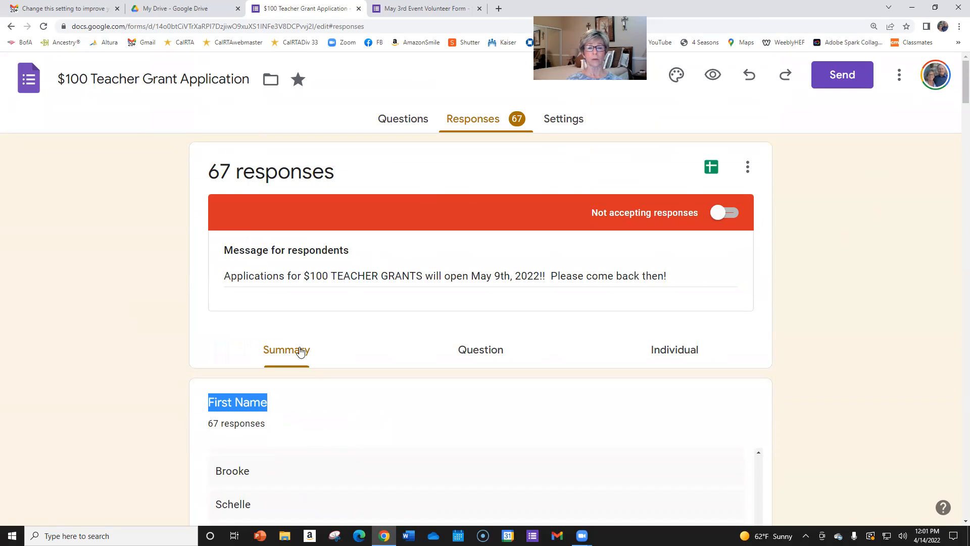
Switch the responses to the by-question view and examine the answers for Name of Principal
scroll(568, 299, down, 2)
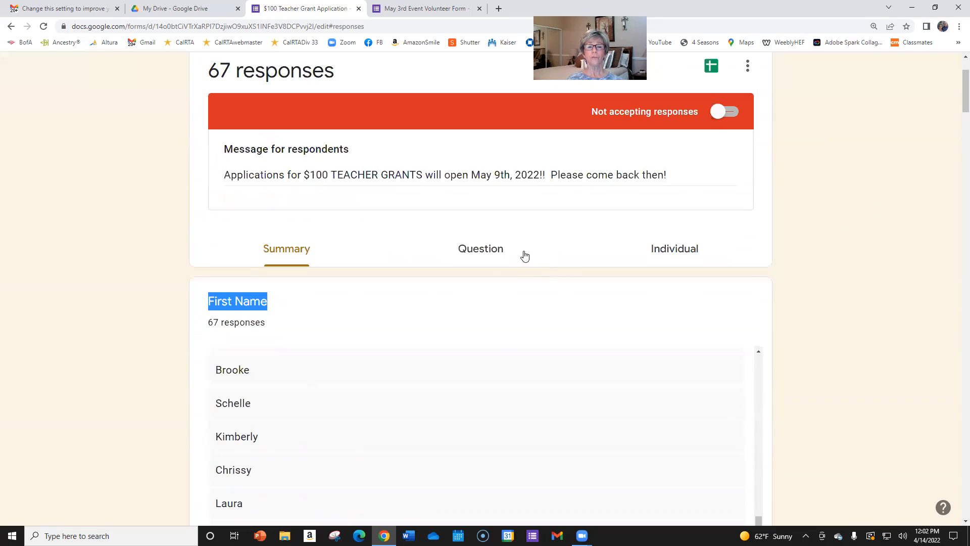
click(489, 252)
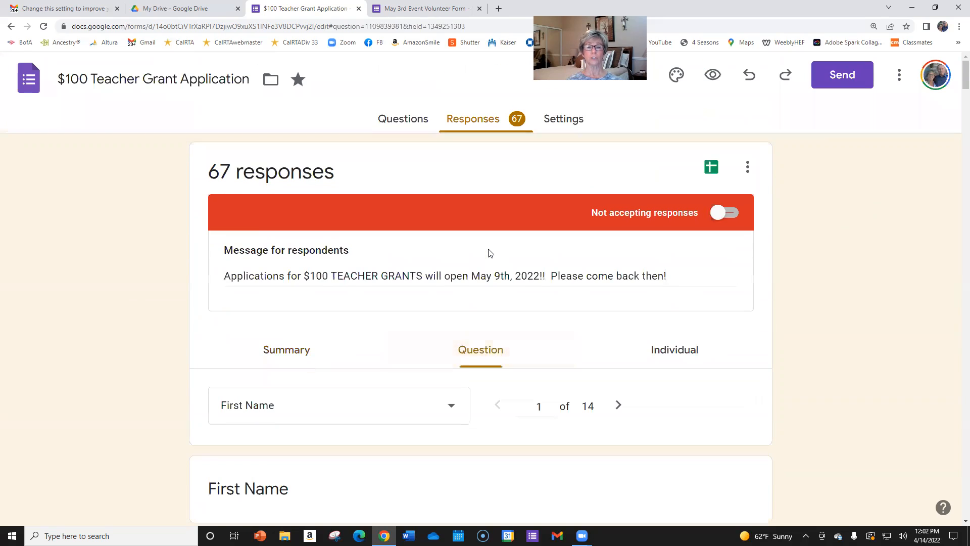
scroll(832, 271, down, 2)
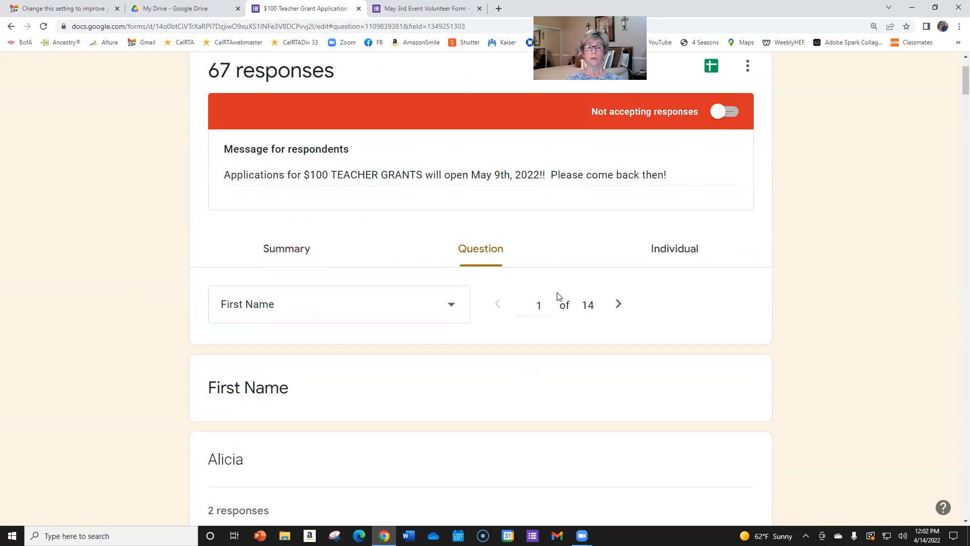
click(452, 310)
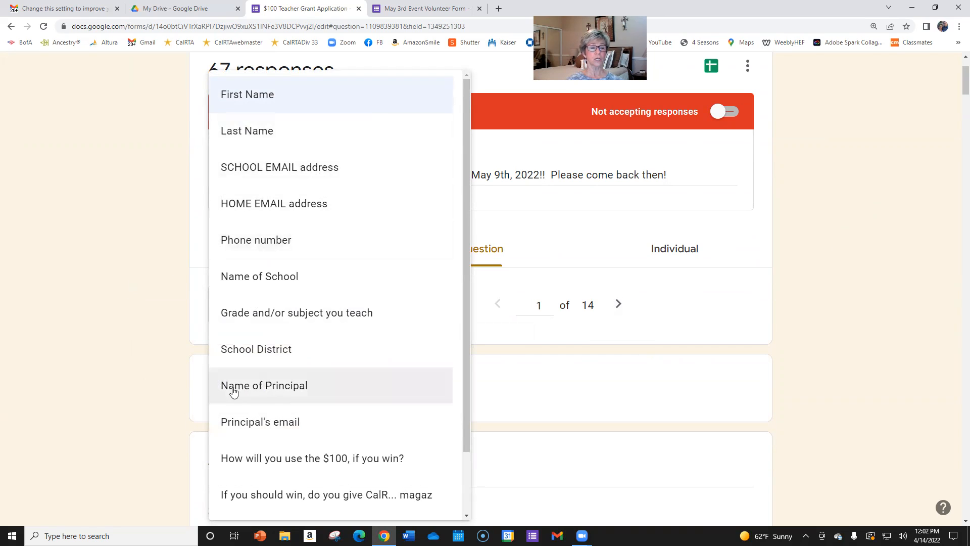
click(256, 392)
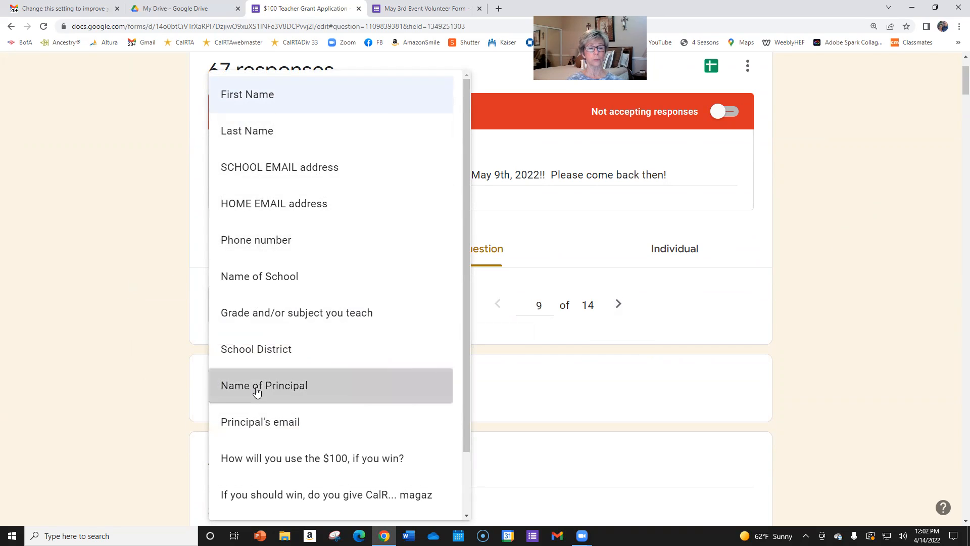
scroll(141, 312, down, 5)
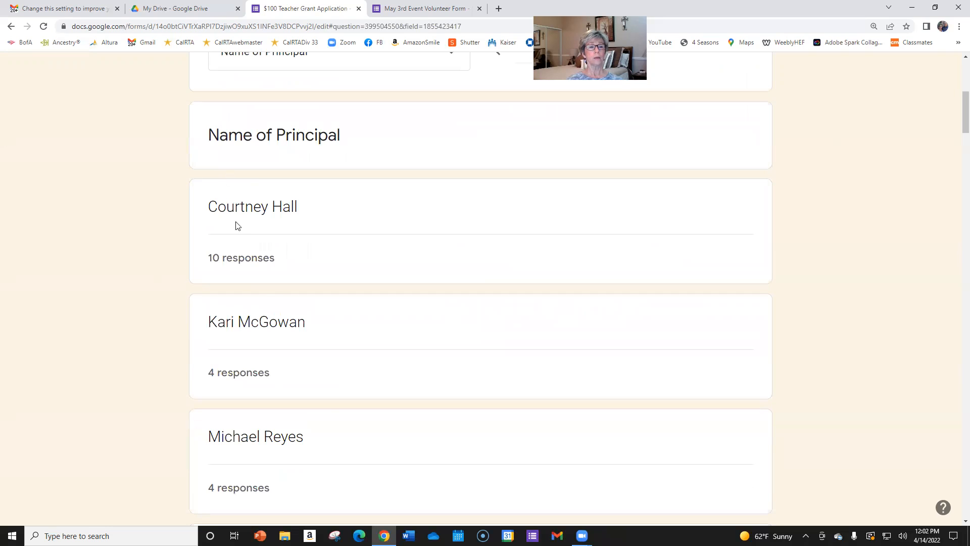
scroll(249, 354, down, 8)
scroll(272, 319, up, 2)
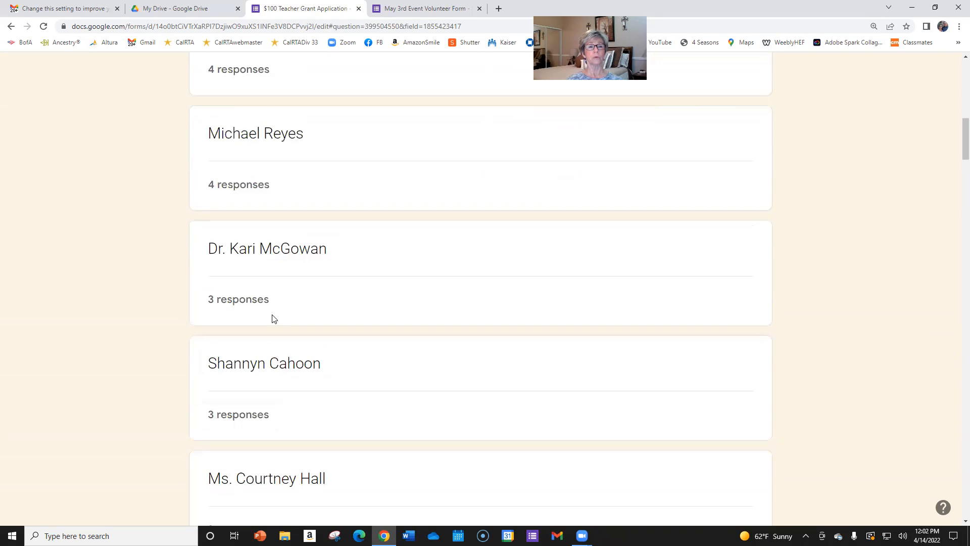
scroll(271, 319, up, 10)
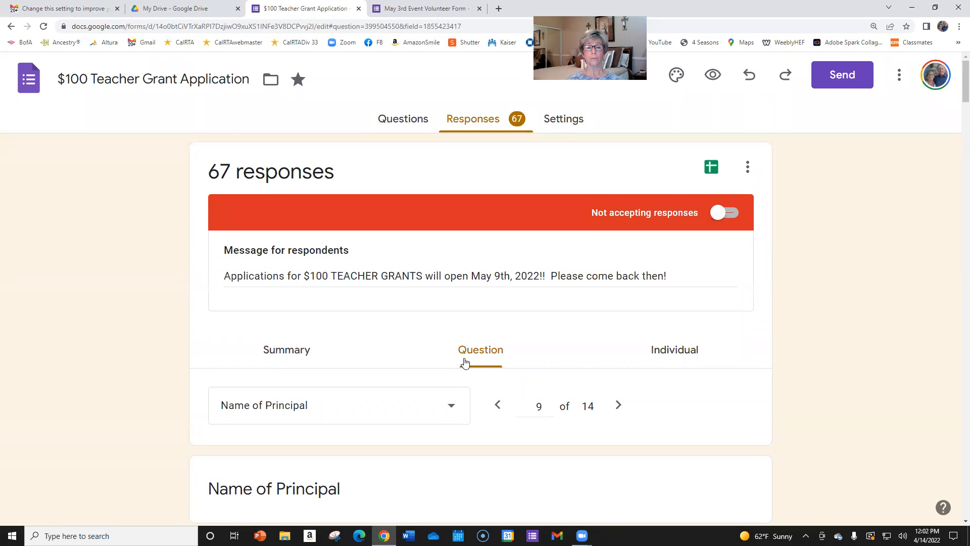
Switch to the individual responses view and read through the first applicant's submitted answers
click(680, 355)
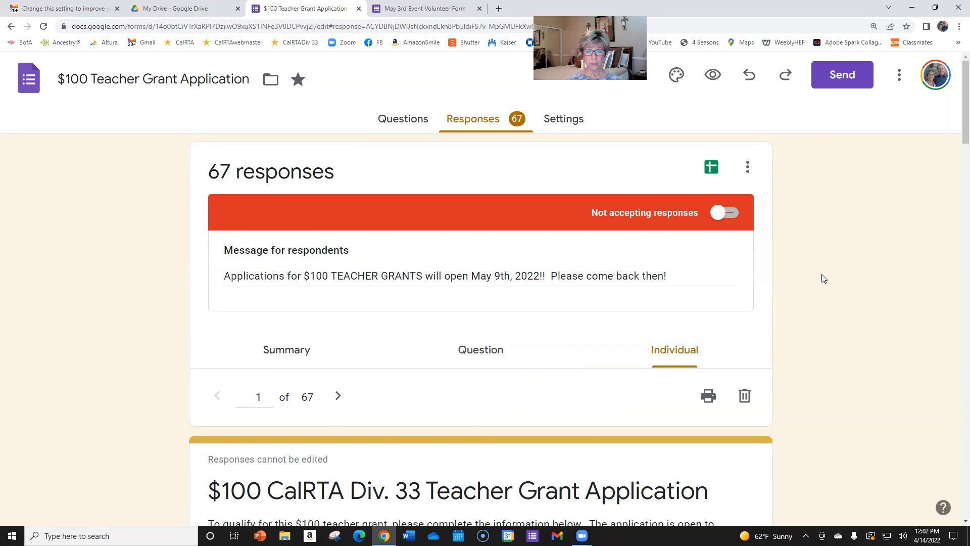
scroll(824, 278, down, 5)
scroll(838, 271, down, 2)
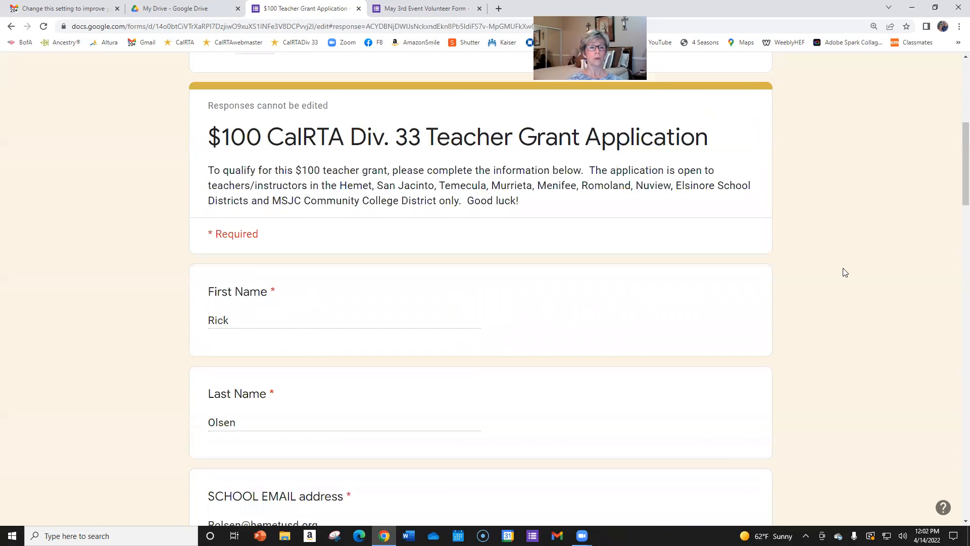
scroll(231, 363, down, 2)
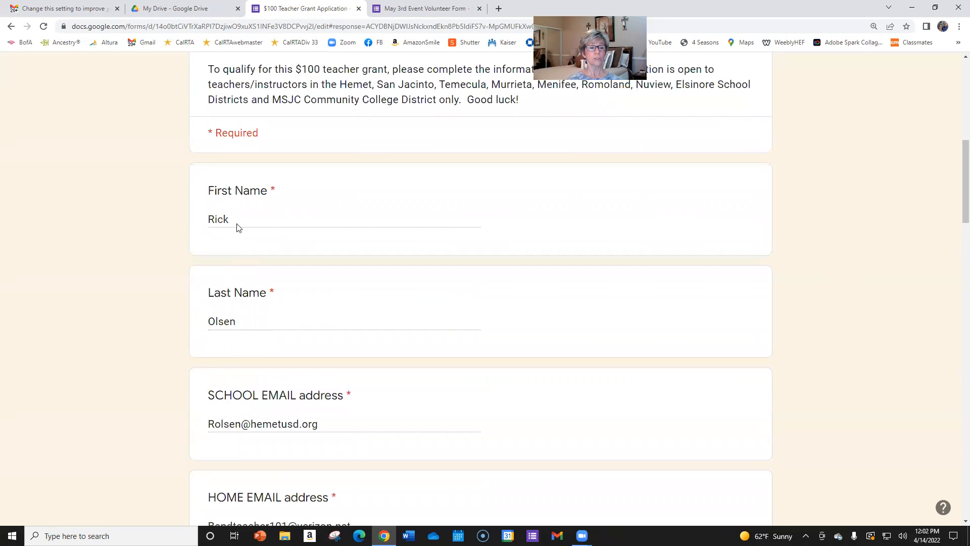
Read the rest of the first applicant's individual response, from the contact fields through School District
scroll(271, 132, down, 5)
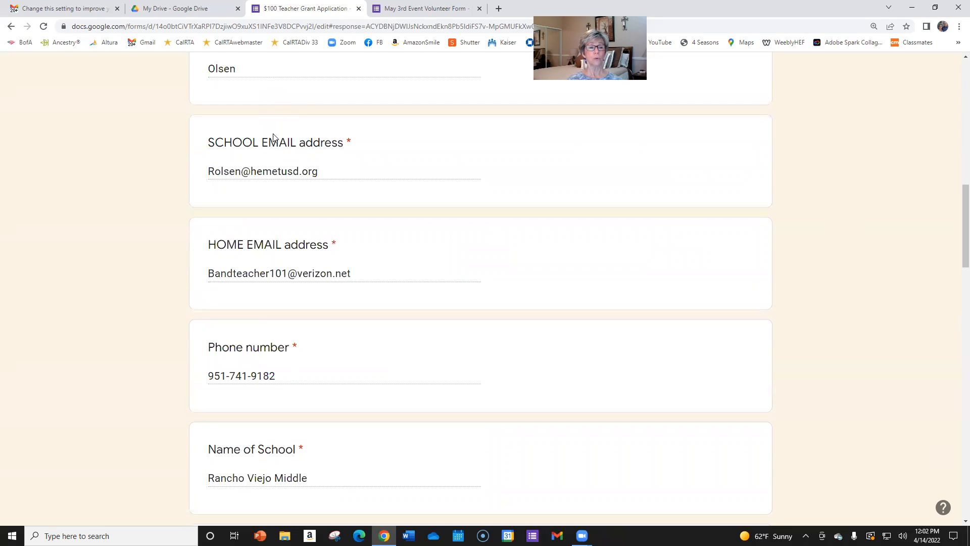
scroll(257, 431, down, 3)
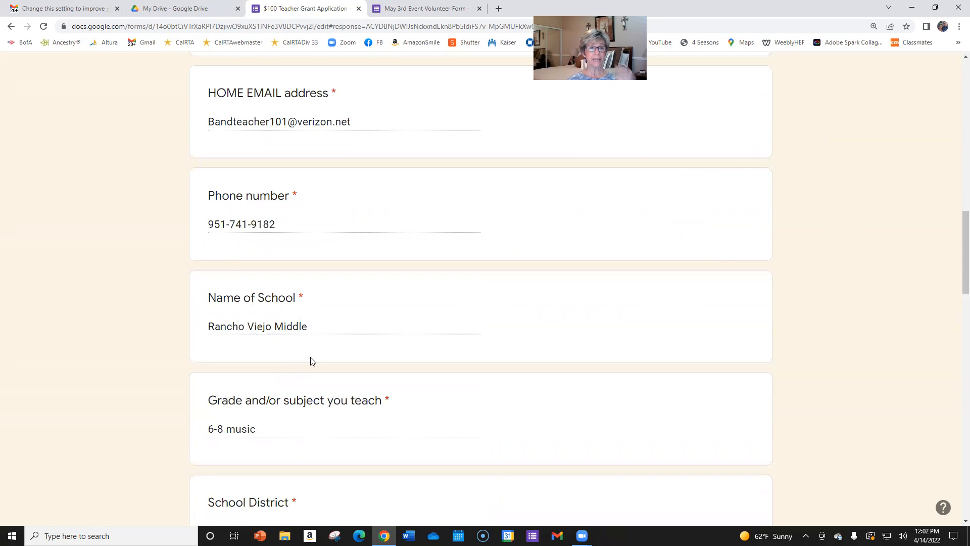
scroll(311, 361, down, 4)
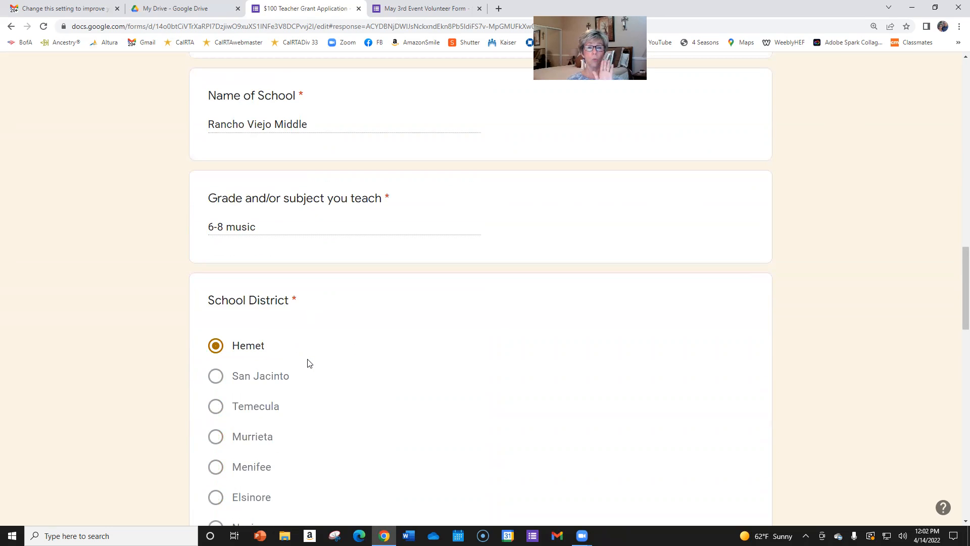
scroll(309, 364, down, 7)
scroll(311, 364, up, 20)
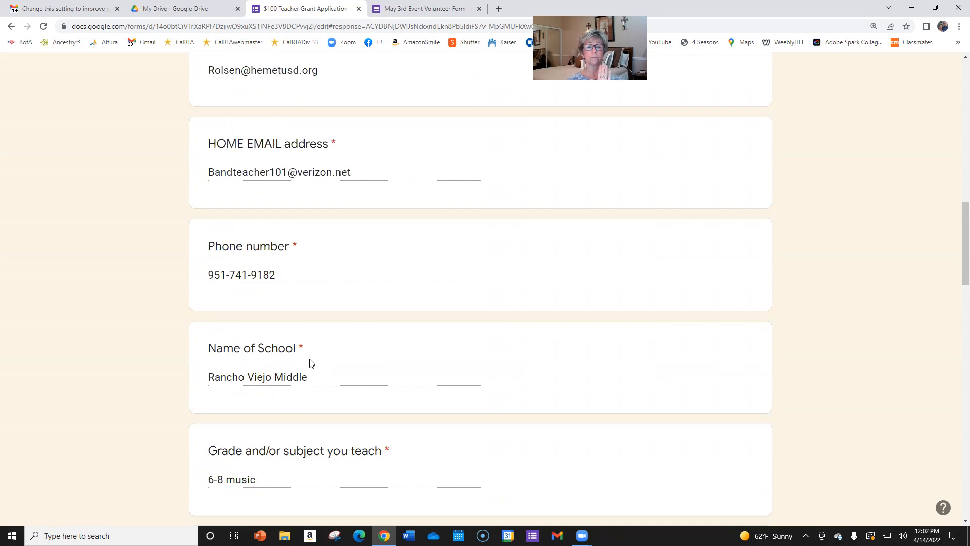
scroll(311, 363, up, 4)
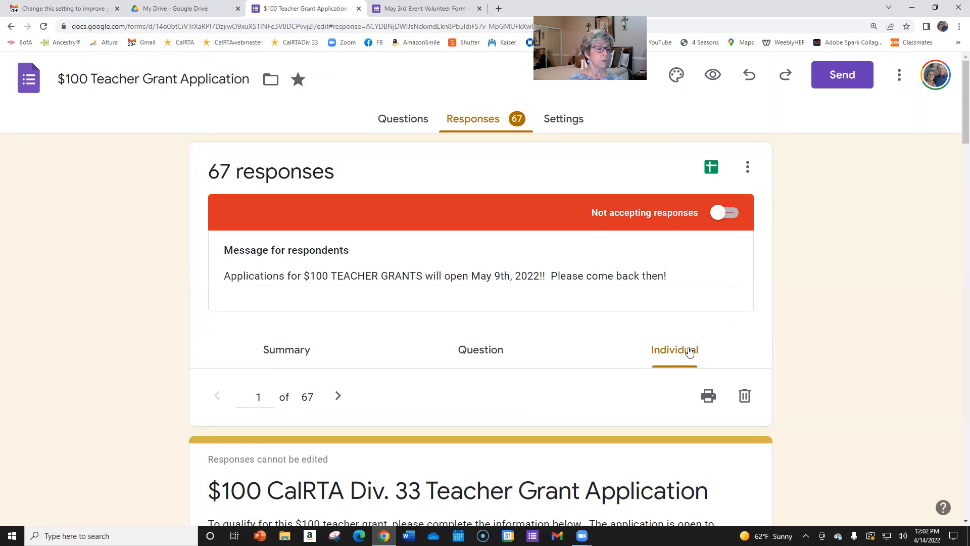
Switch the grant responses to the summary view and examine the bar chart for Name of School
click(306, 354)
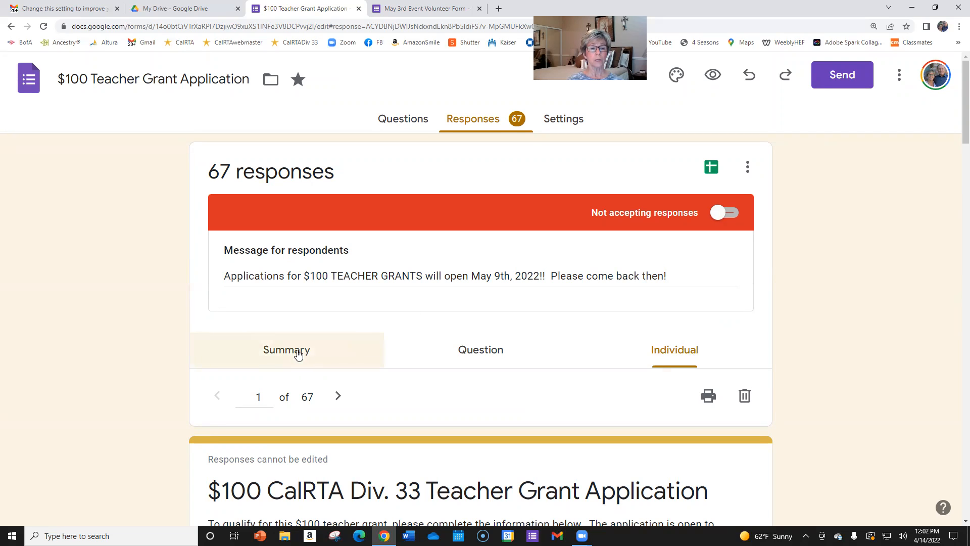
scroll(805, 310, down, 4)
scroll(806, 310, down, 15)
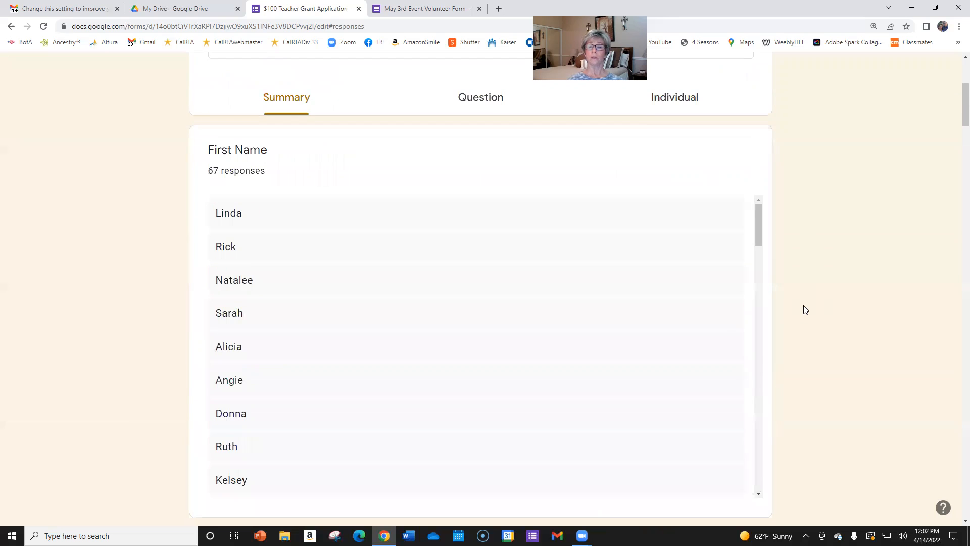
scroll(805, 309, down, 20)
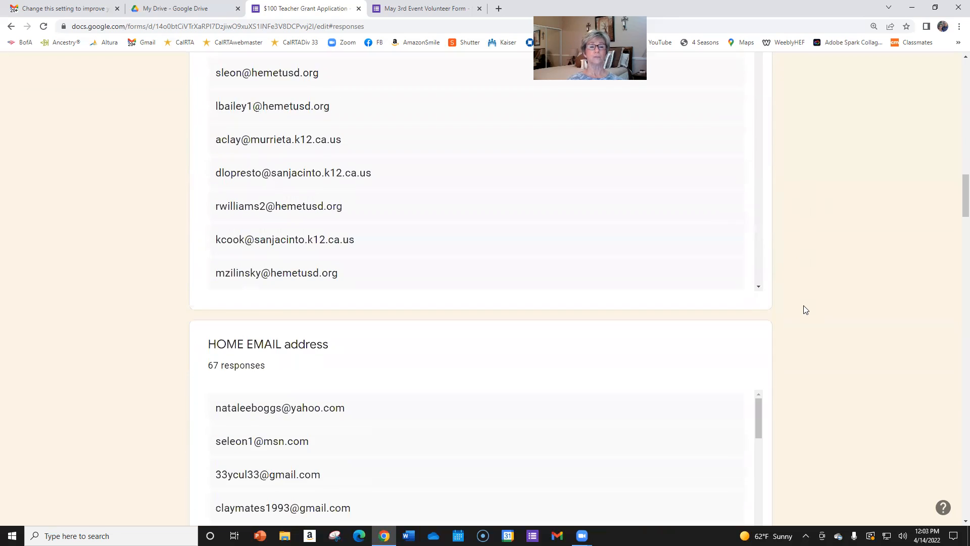
scroll(806, 310, down, 5)
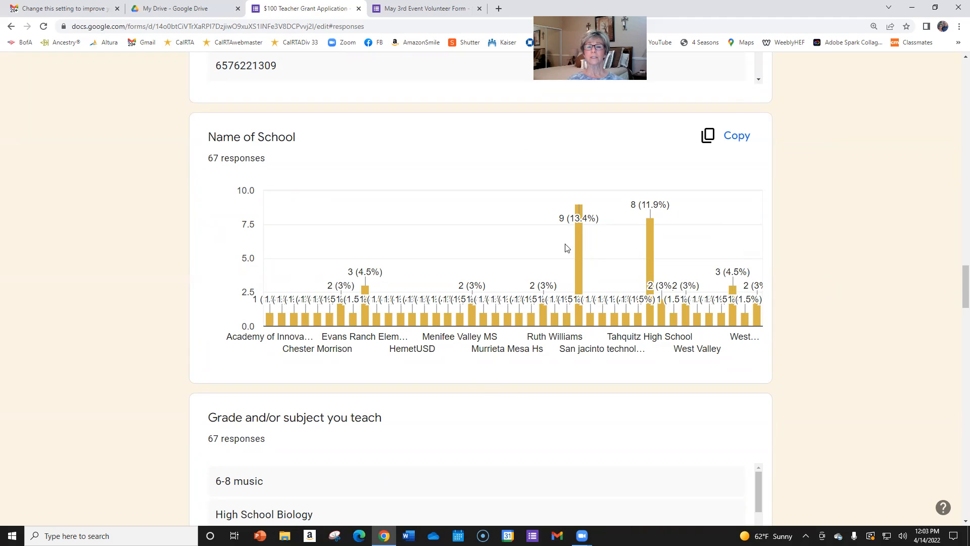
mouse_move(579, 214)
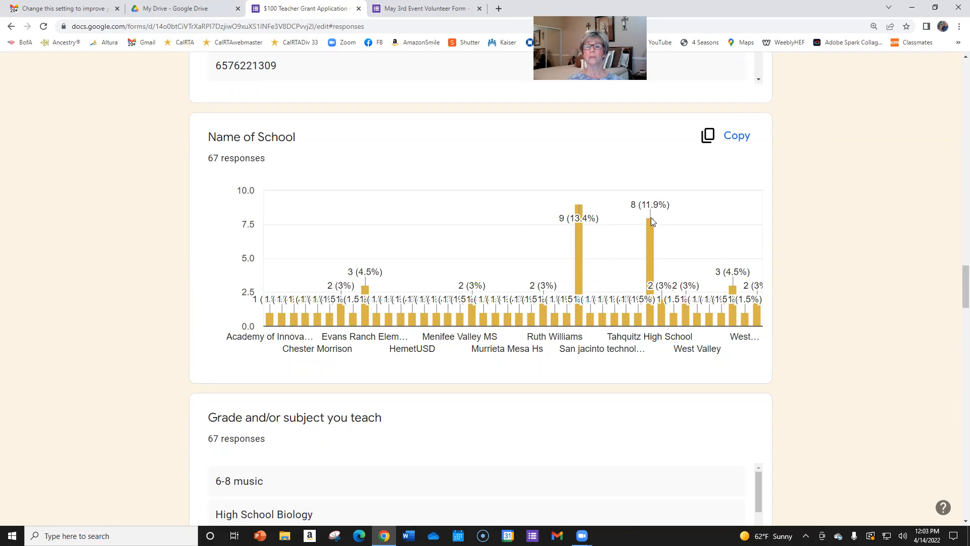
mouse_move(652, 226)
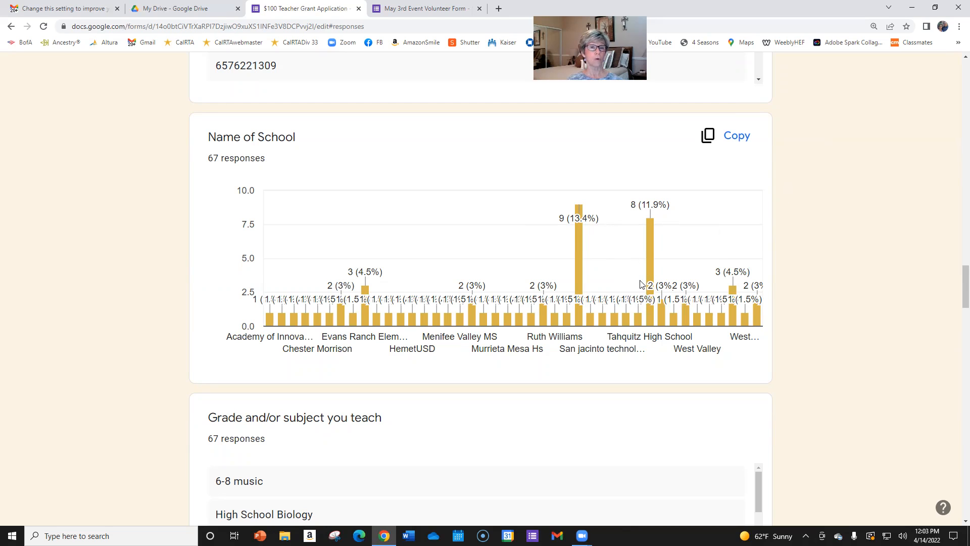
Inspect the Hemet, San Jacinto, Murrieta and Menifee slices of the School District pie chart
scroll(777, 224, down, 14)
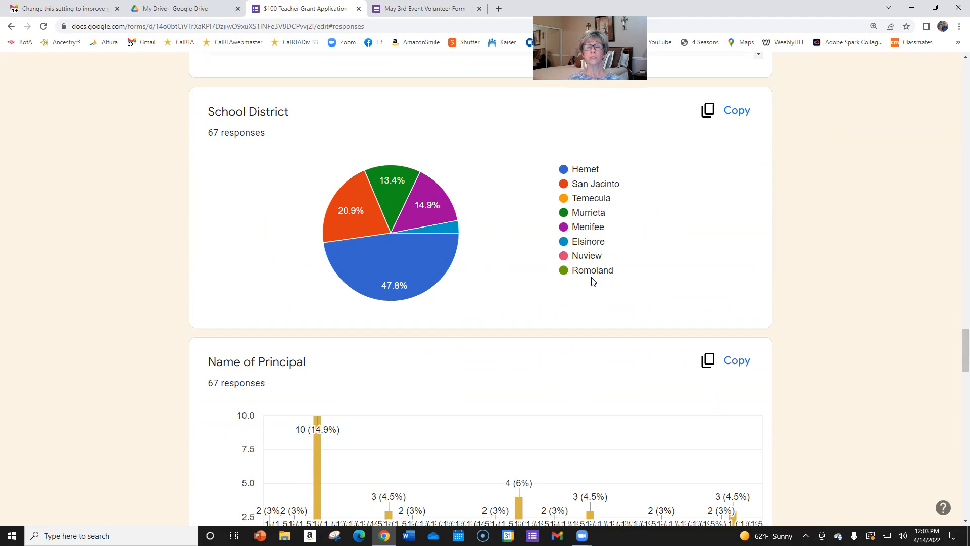
mouse_move(410, 262)
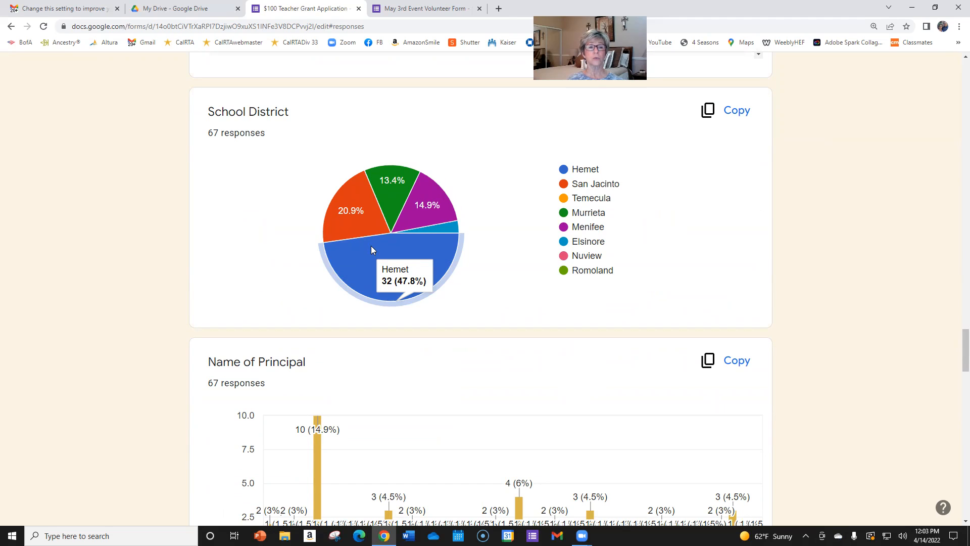
mouse_move(342, 208)
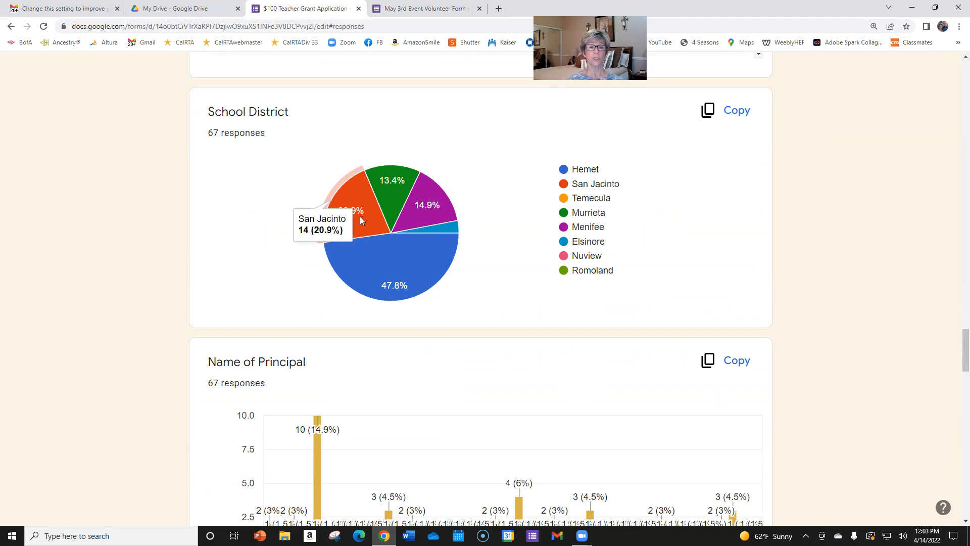
mouse_move(394, 183)
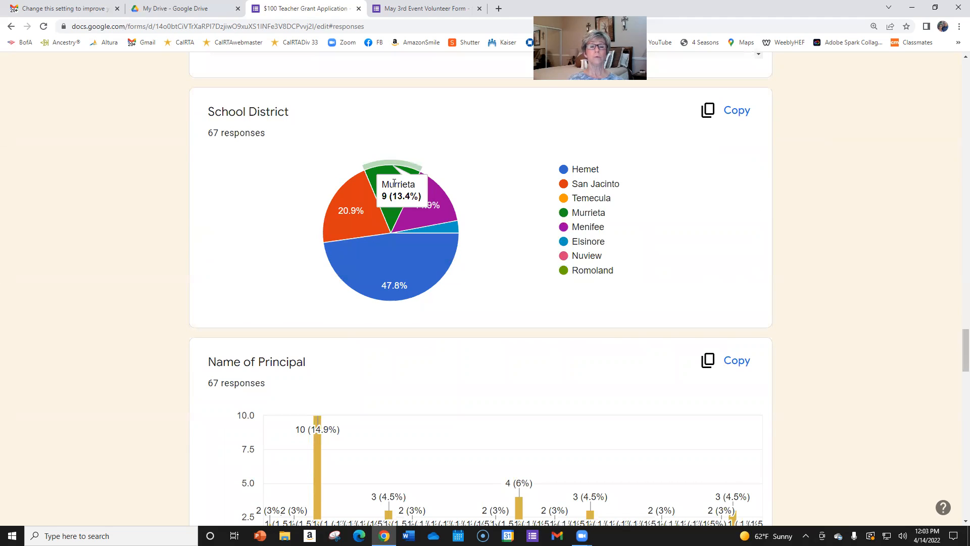
mouse_move(432, 202)
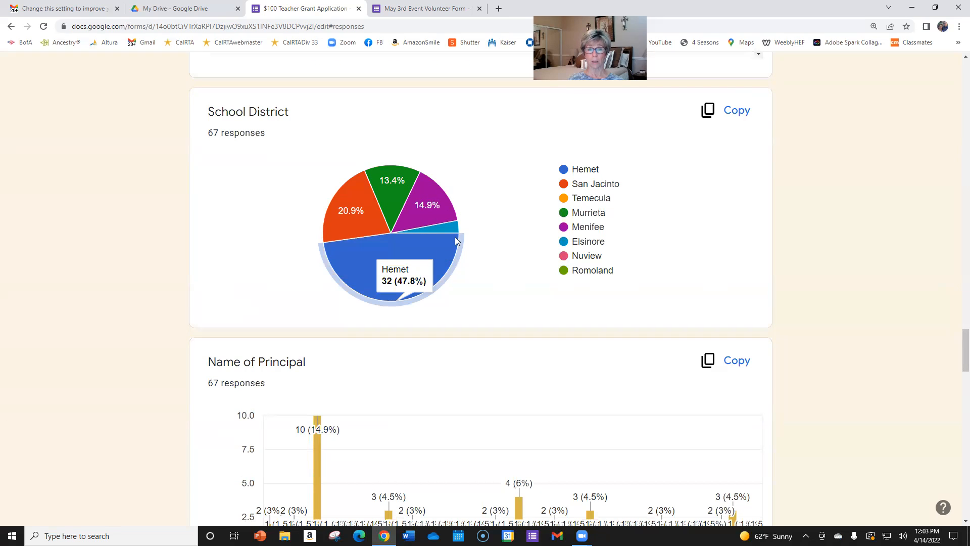
Read the summary's answers to "How will you use the $100, if you win?", highlighting the one about common core math games
scroll(503, 136, down, 9)
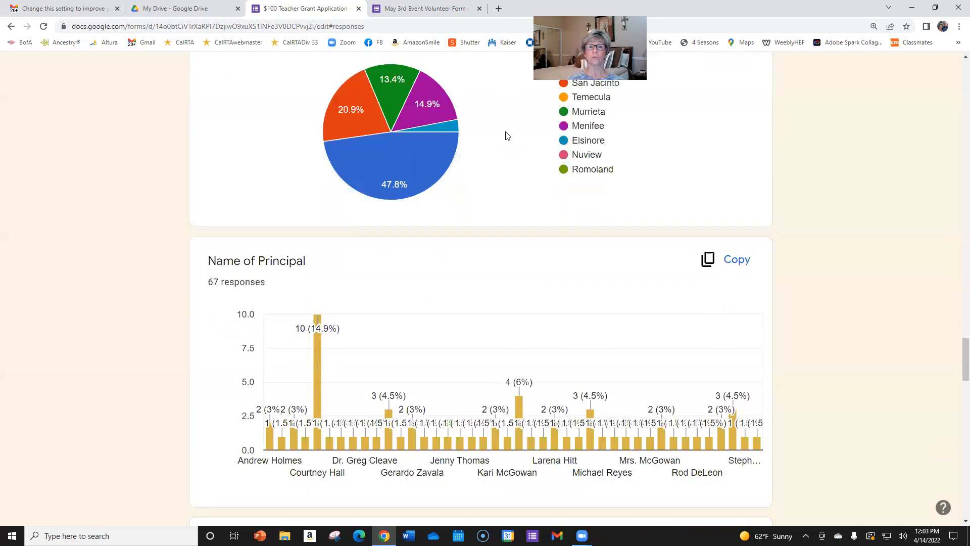
scroll(484, 187, down, 6)
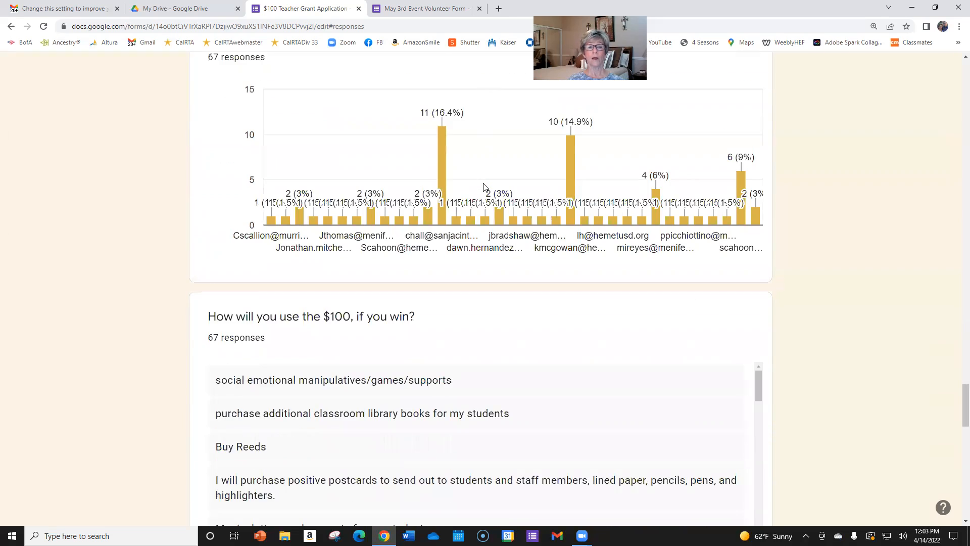
scroll(485, 188, down, 1)
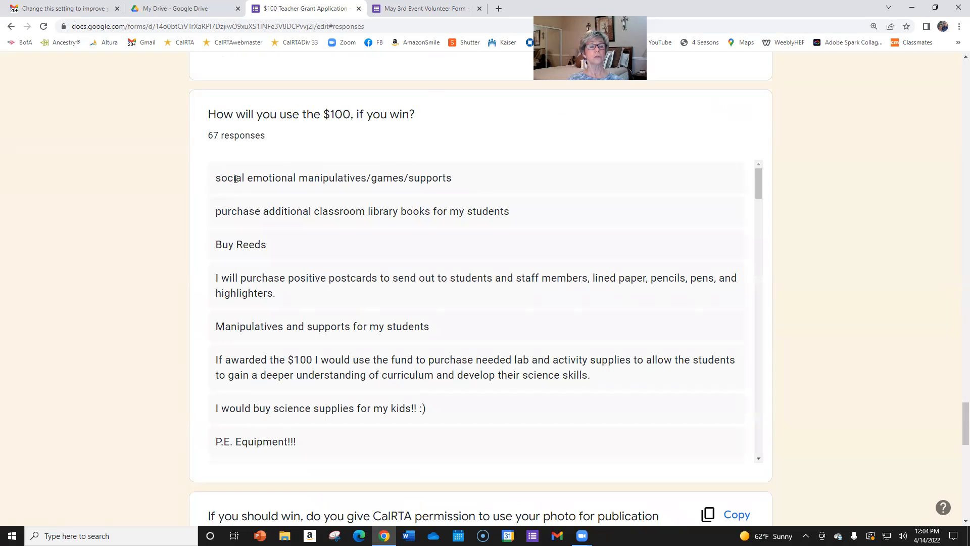
scroll(235, 179, down, 8)
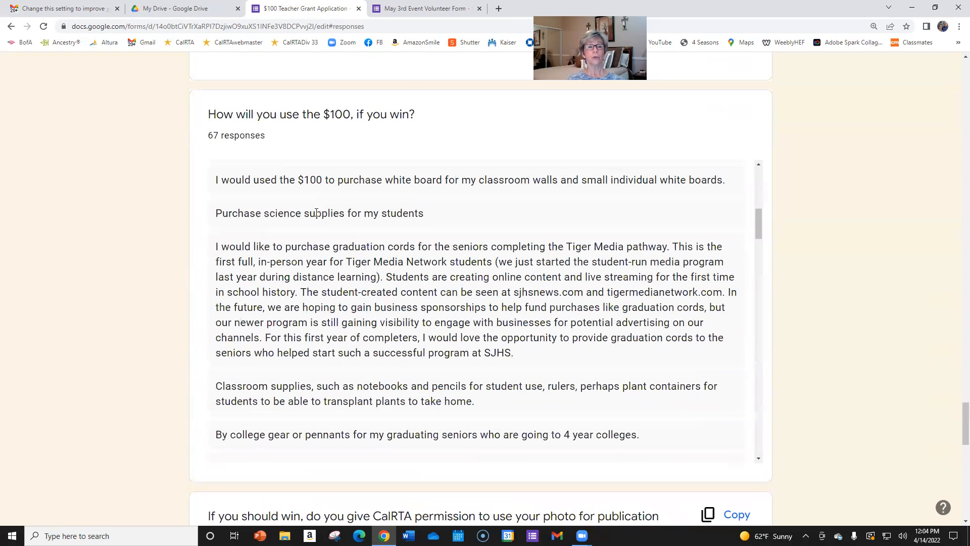
scroll(444, 208, down, 5)
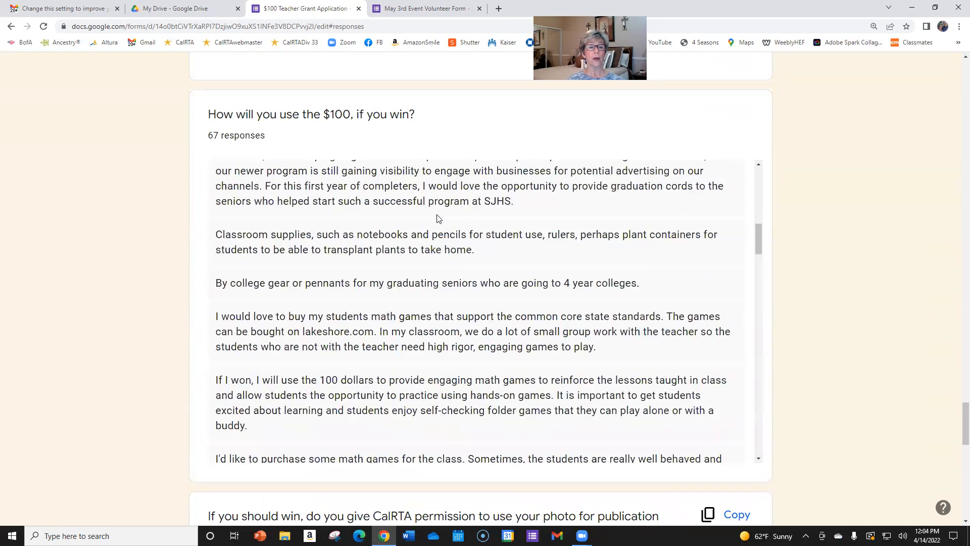
drag(233, 215, 668, 246)
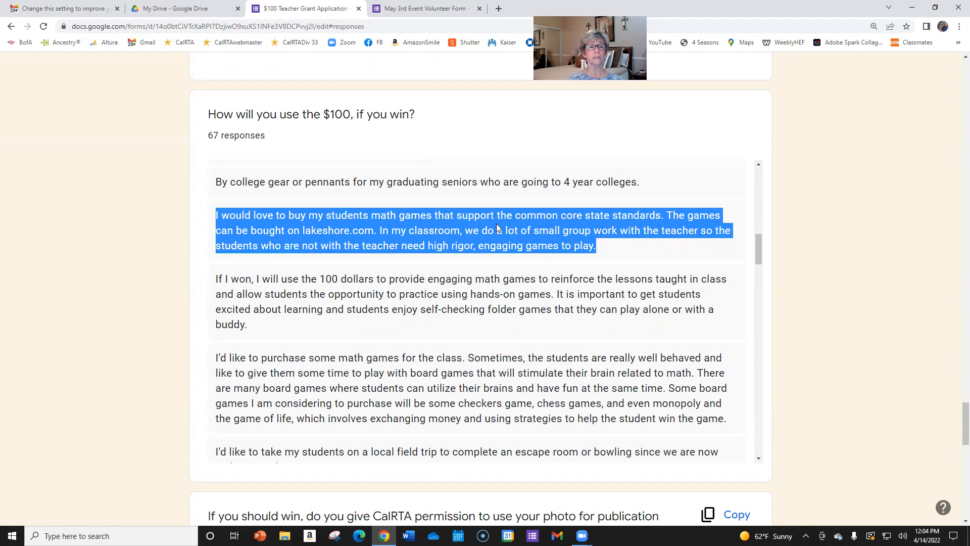
Examine the summary charts for photo permission, retirement within 3 years and how applicants heard about the grants
scroll(179, 212, down, 6)
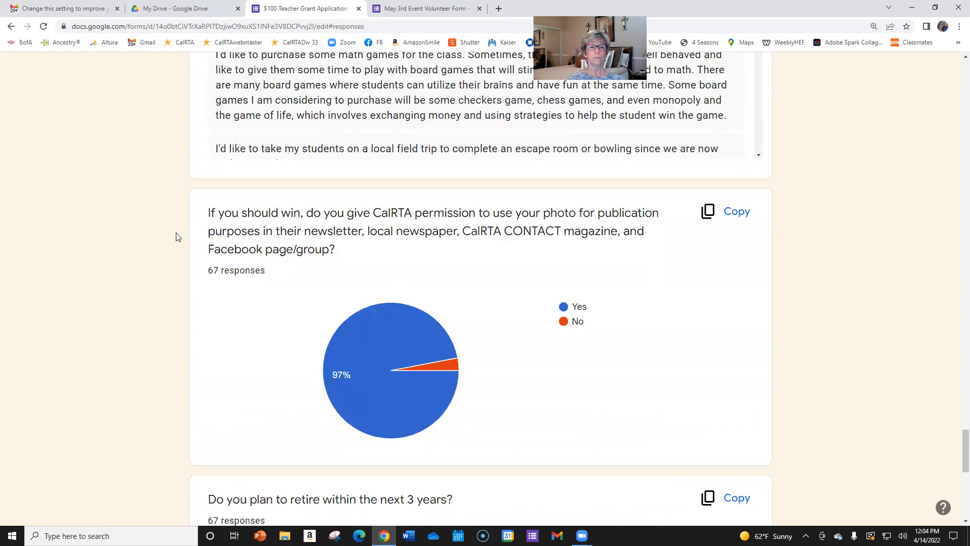
scroll(177, 237, down, 3)
scroll(180, 226, down, 3)
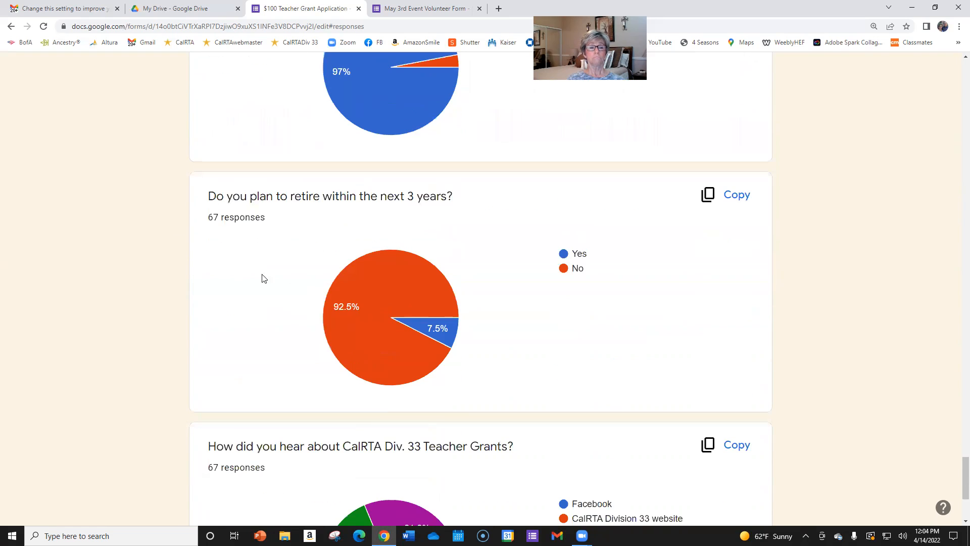
scroll(147, 238, down, 4)
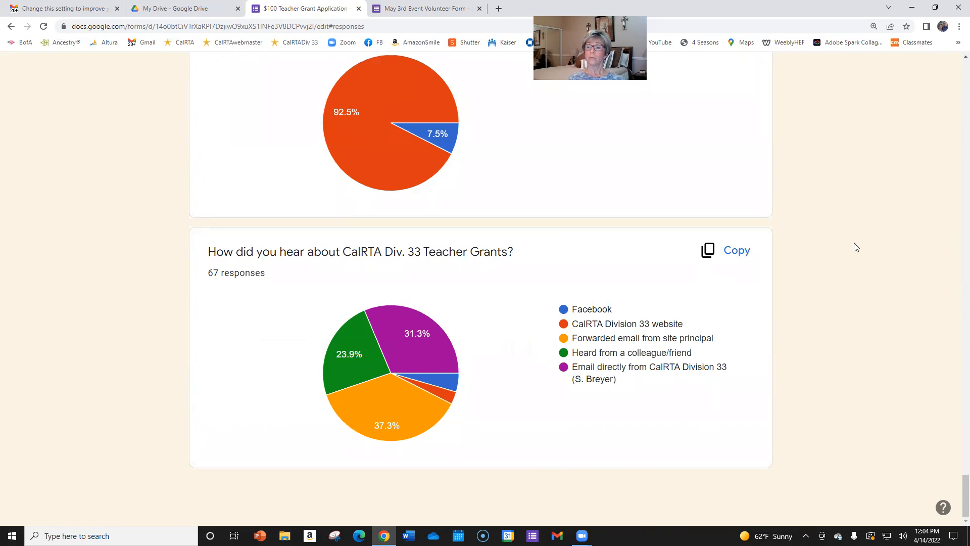
Open the spreadsheet linked to the grant application's responses
scroll(856, 247, up, 20)
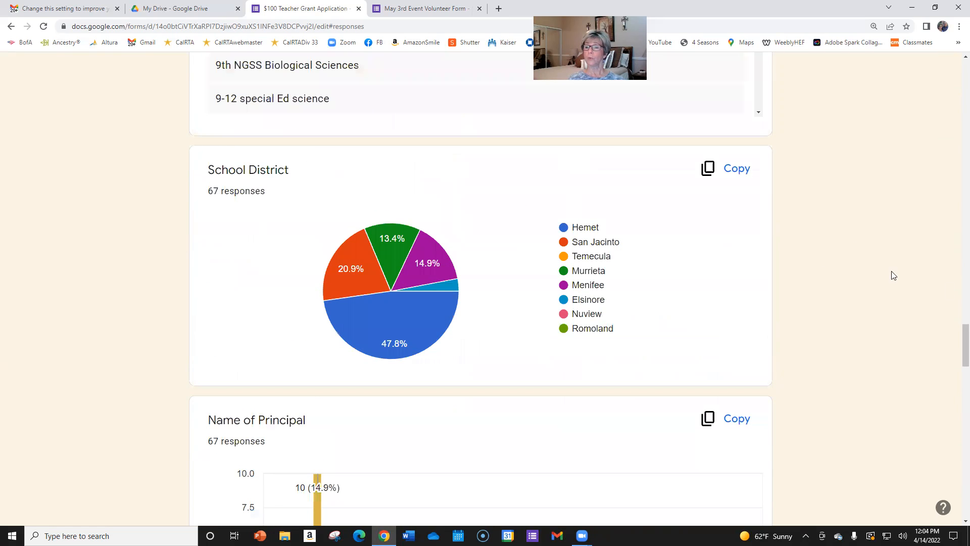
drag(958, 341, 956, 63)
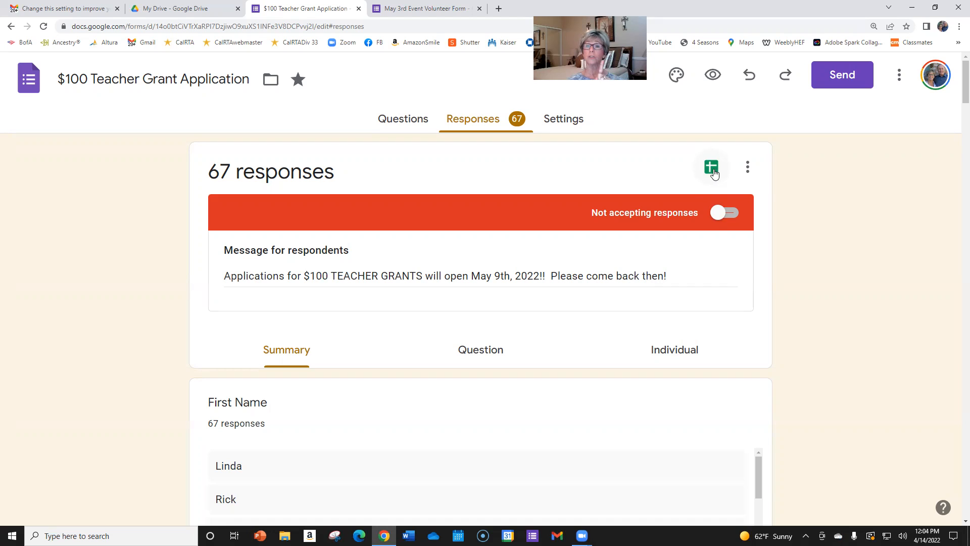
click(714, 171)
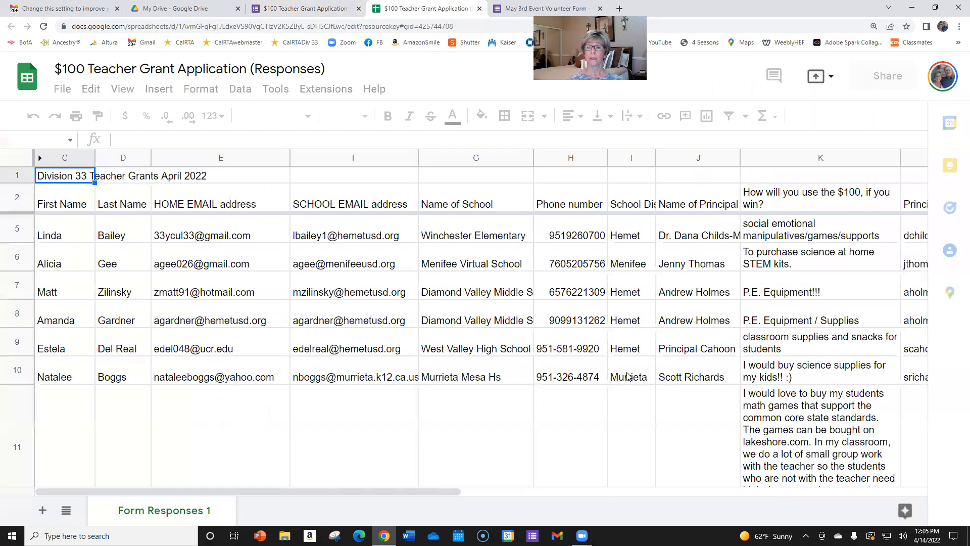
Reduce the height of row 20 in the responses sheet to a single line of text
scroll(677, 353, down, 6)
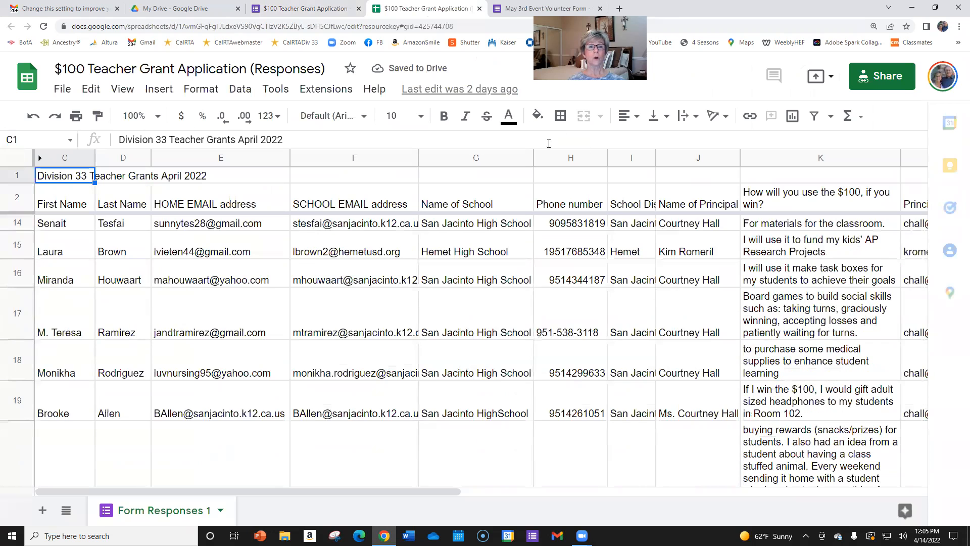
scroll(479, 166, down, 3)
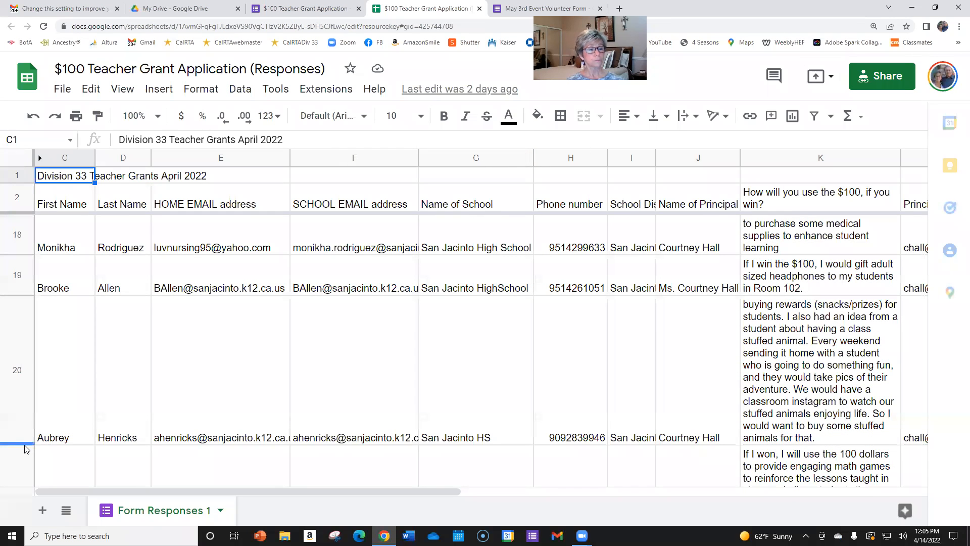
drag(25, 444, 24, 312)
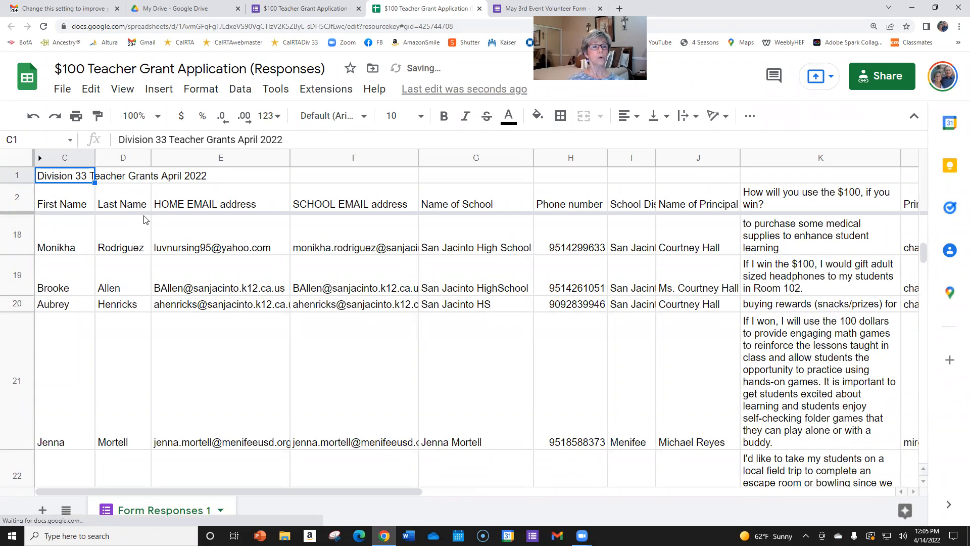
Shorten row 11 of the responses sheet to about three lines of text and look over the rows below
scroll(51, 212, up, 5)
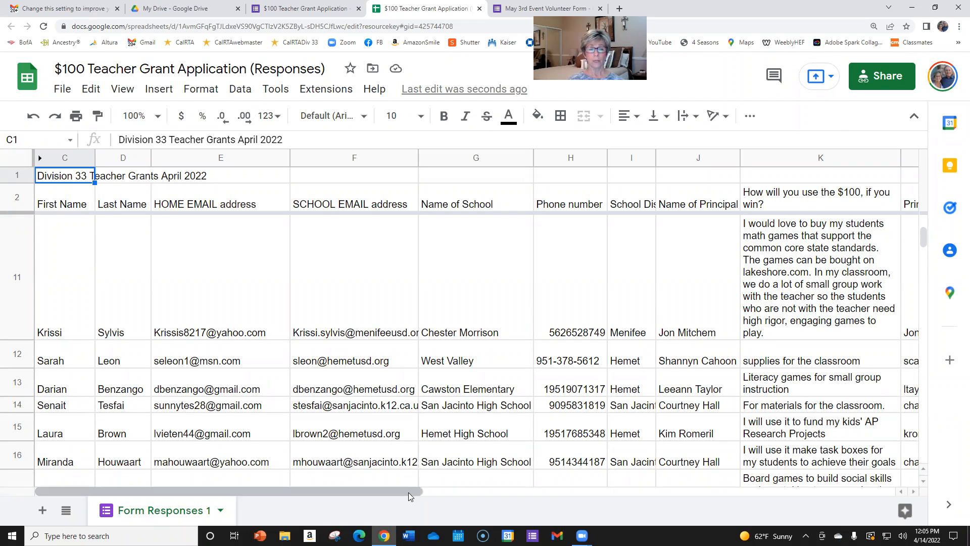
drag(411, 492, 436, 491)
drag(335, 491, 293, 486)
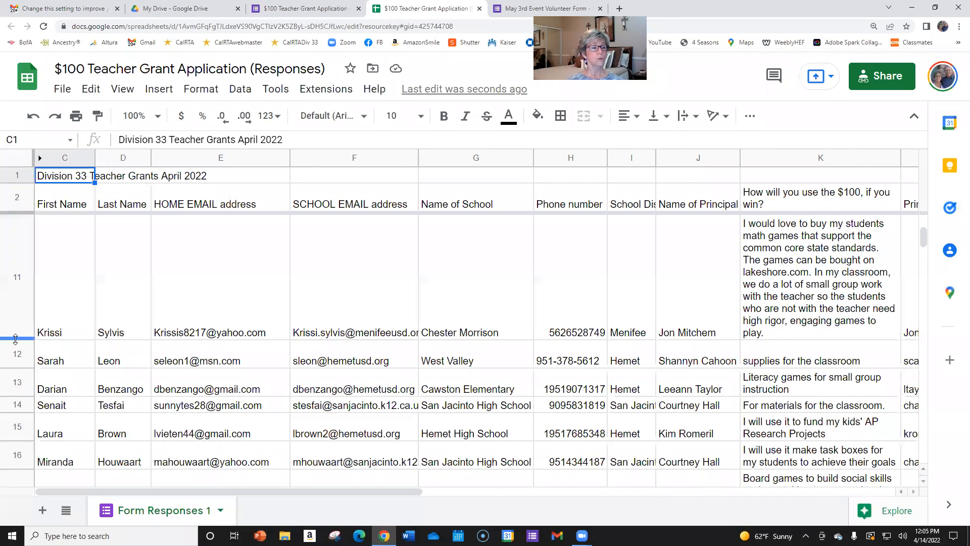
drag(16, 339, 27, 248)
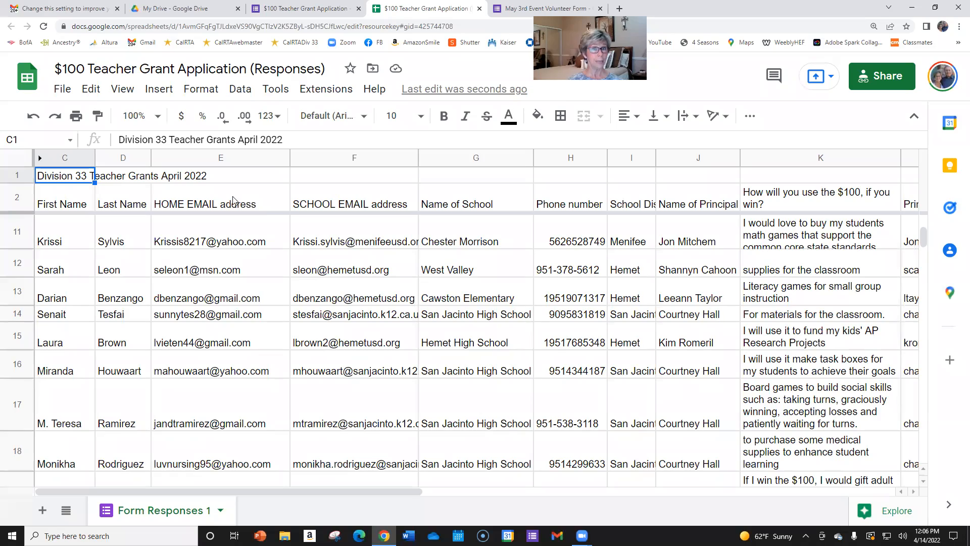
scroll(237, 212, down, 5)
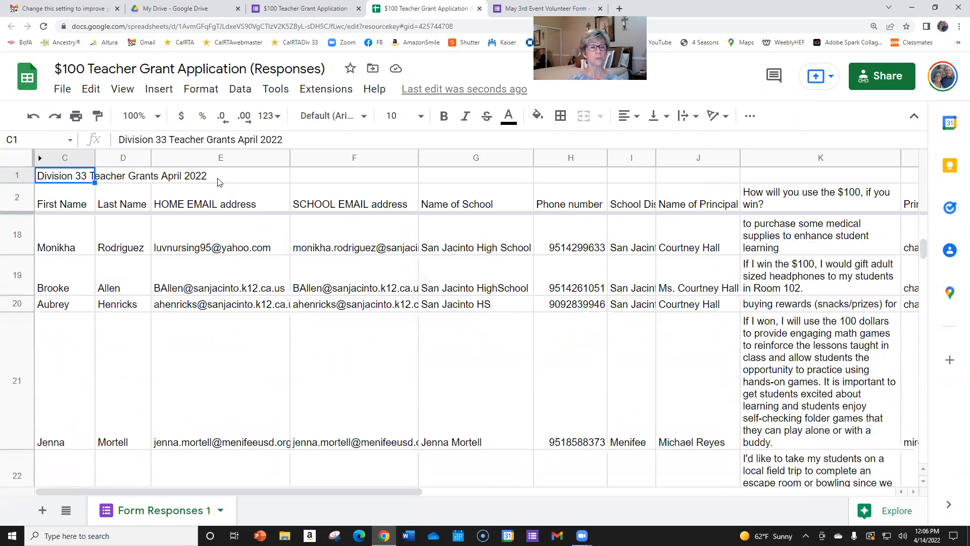
Copy all the home email addresses in the responses sheet, cells E3 through E65
scroll(210, 389, up, 5)
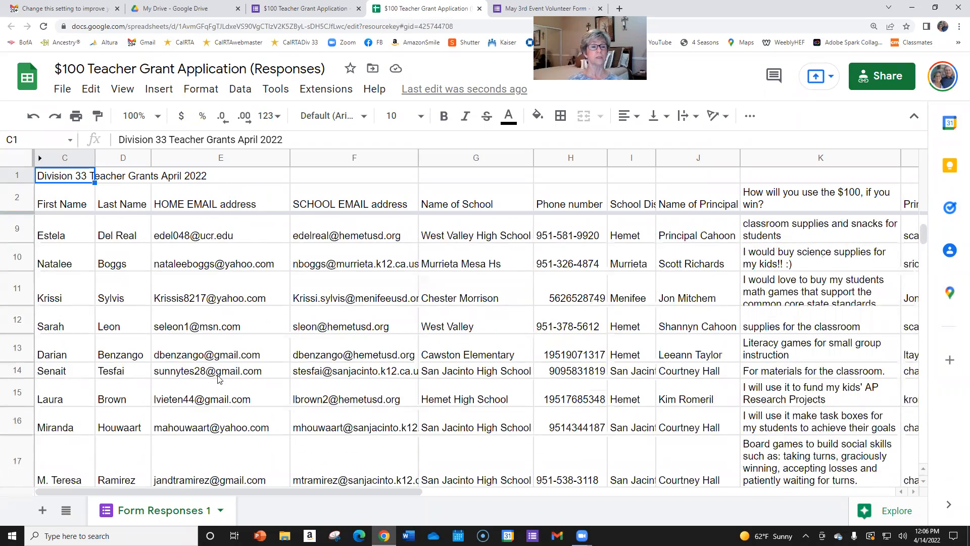
scroll(218, 379, up, 3)
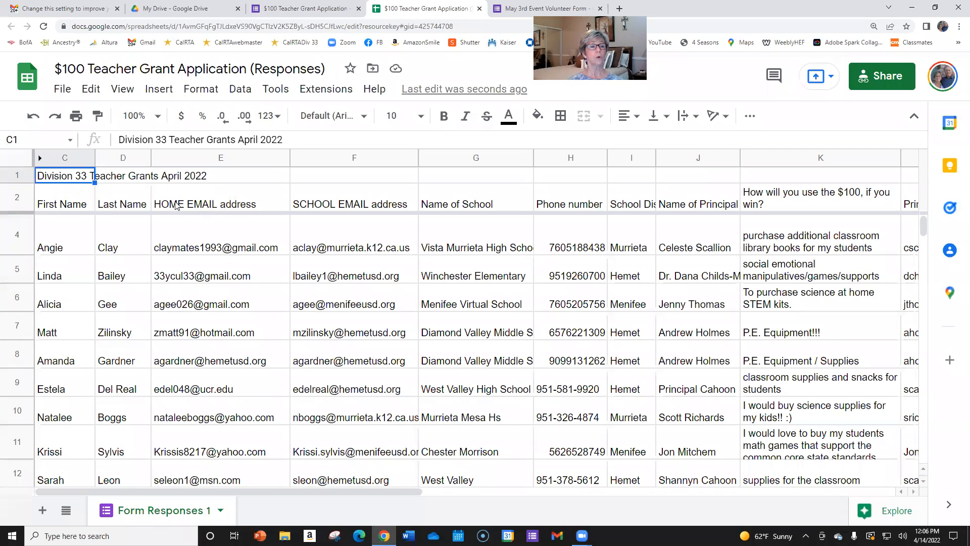
scroll(225, 225, up, 1)
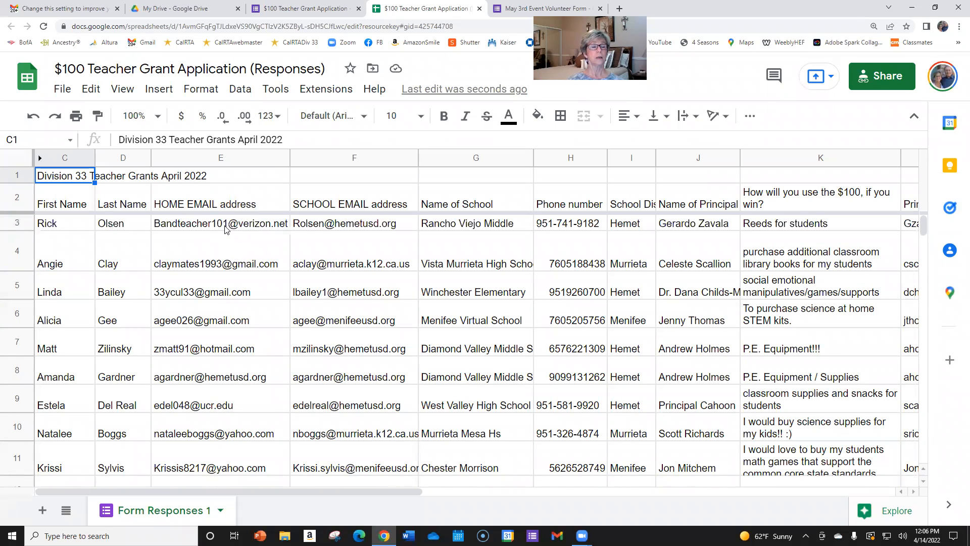
click(223, 226)
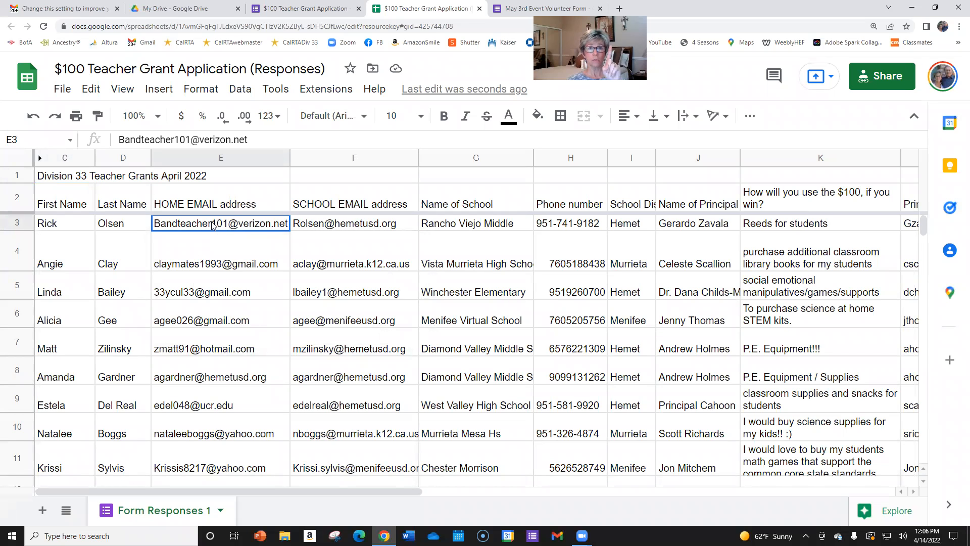
drag(212, 226, 228, 336)
mouse_move(251, 340)
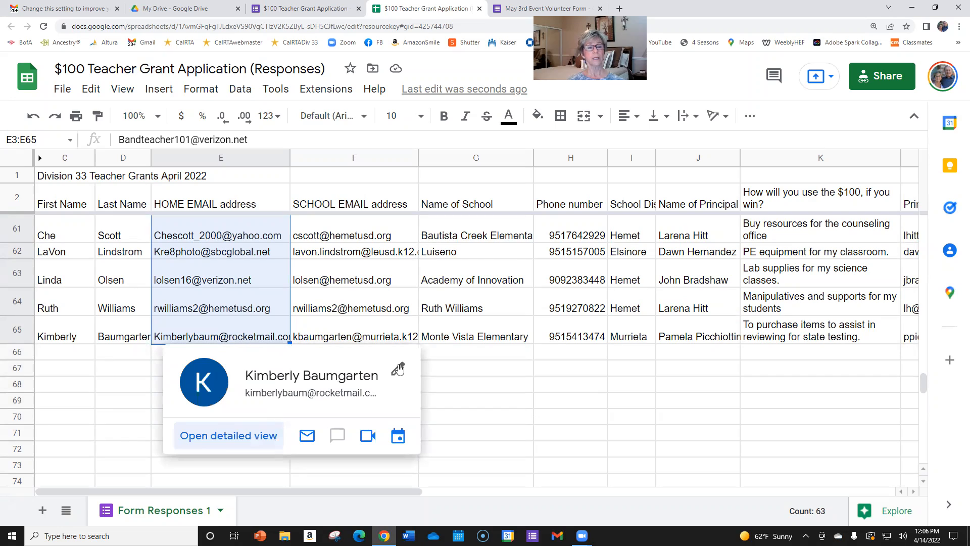
scroll(243, 293, up, 8)
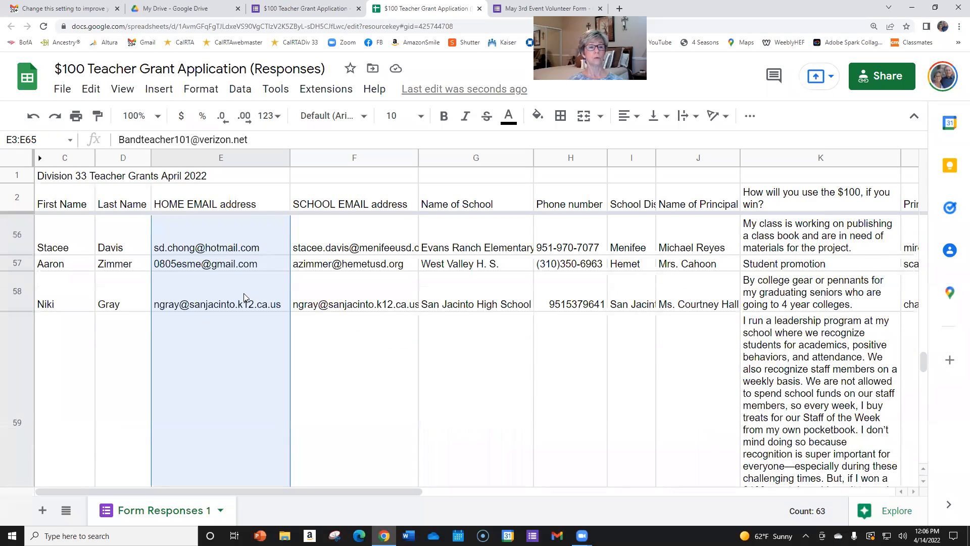
scroll(243, 293, down, 10)
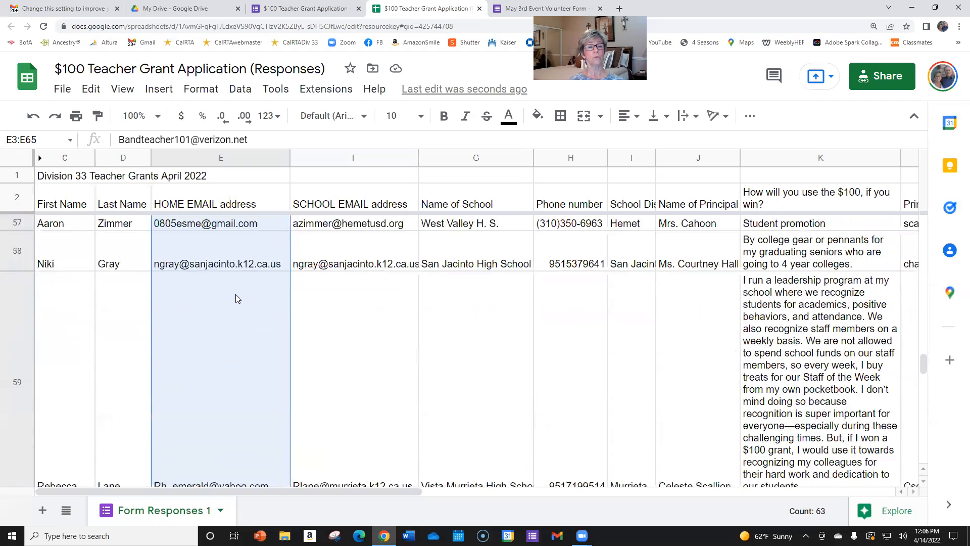
scroll(234, 299, up, 2)
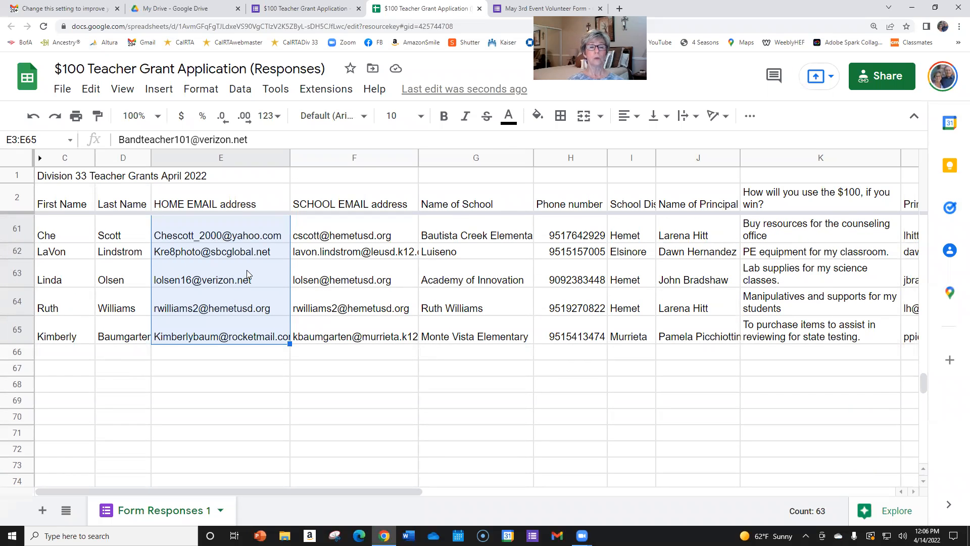
right_click(247, 275)
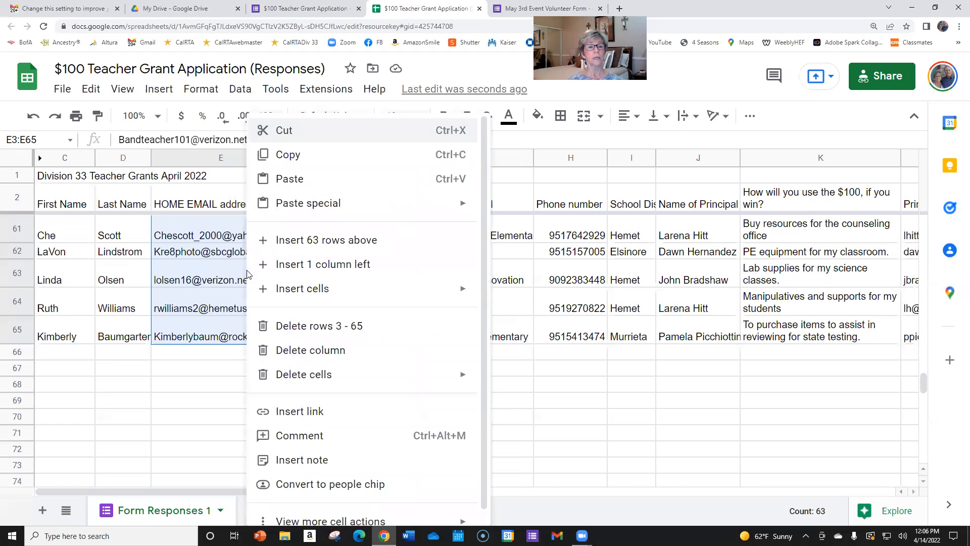
click(314, 162)
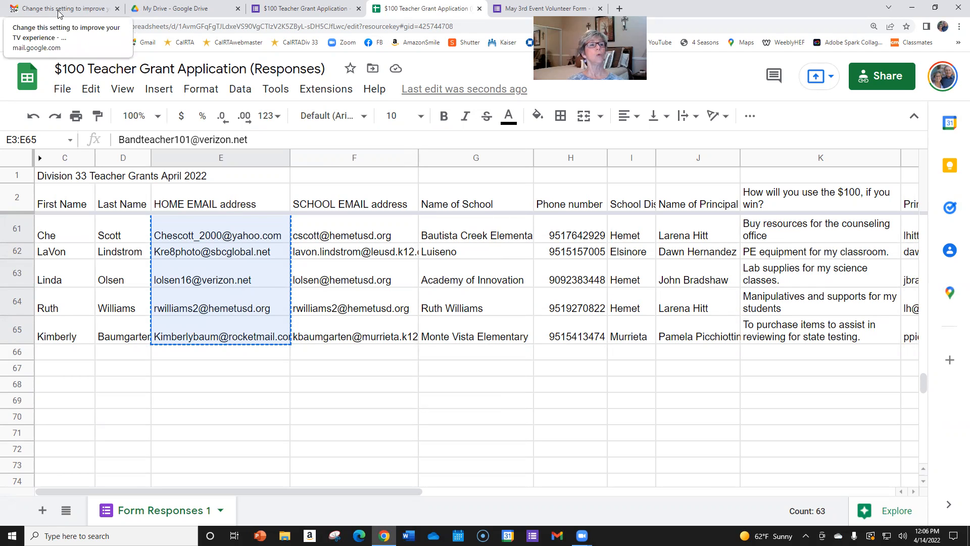
Switch to Gmail, start a new message with the copied addresses as Bcc recipients, and review the recipient list
click(86, 13)
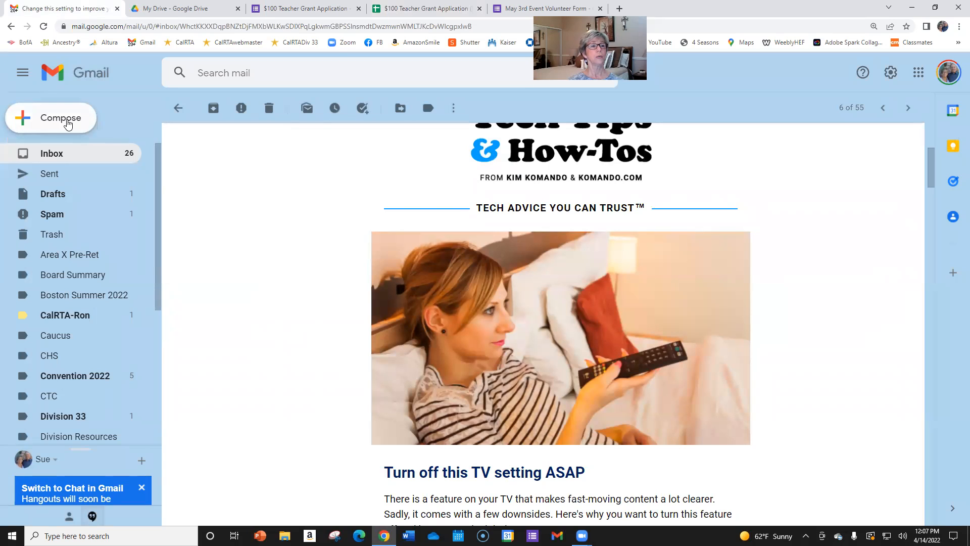
click(74, 124)
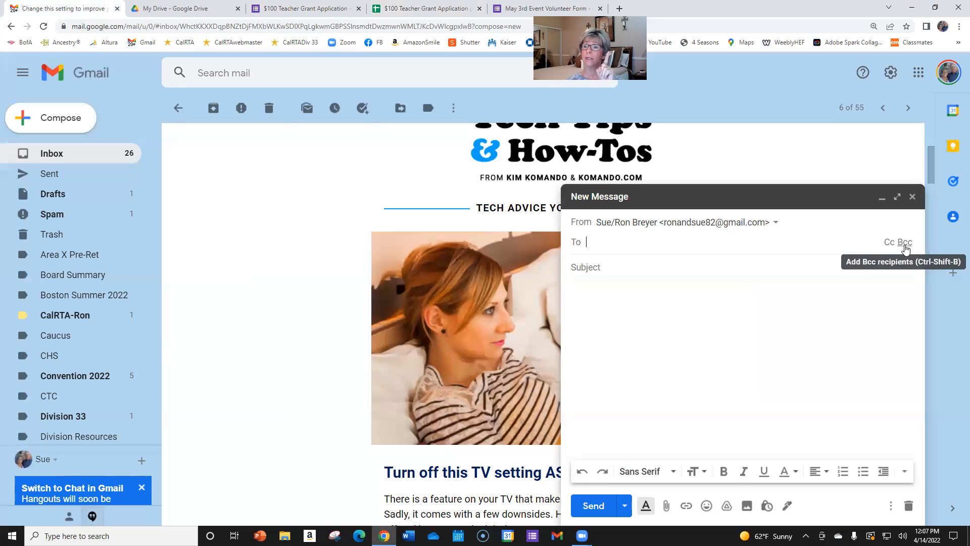
click(905, 243)
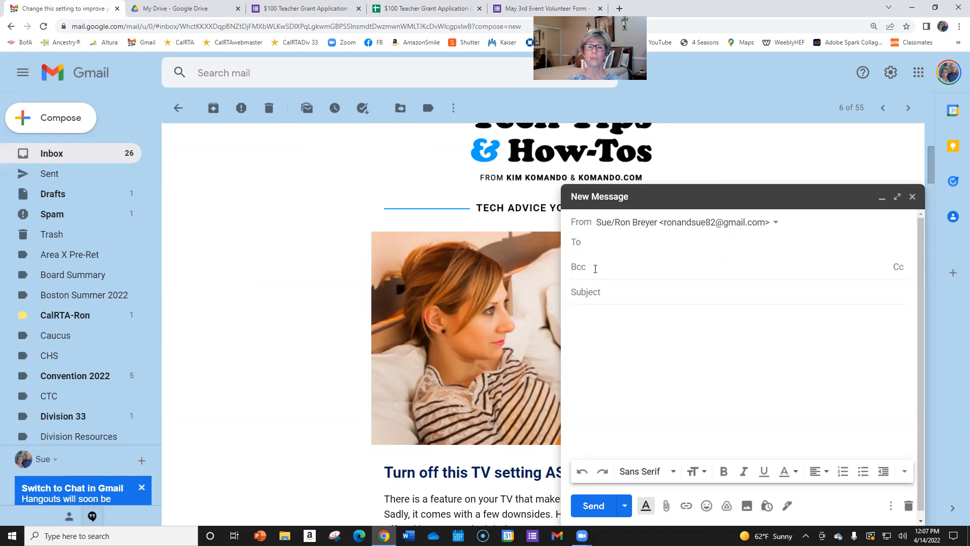
right_click(594, 273)
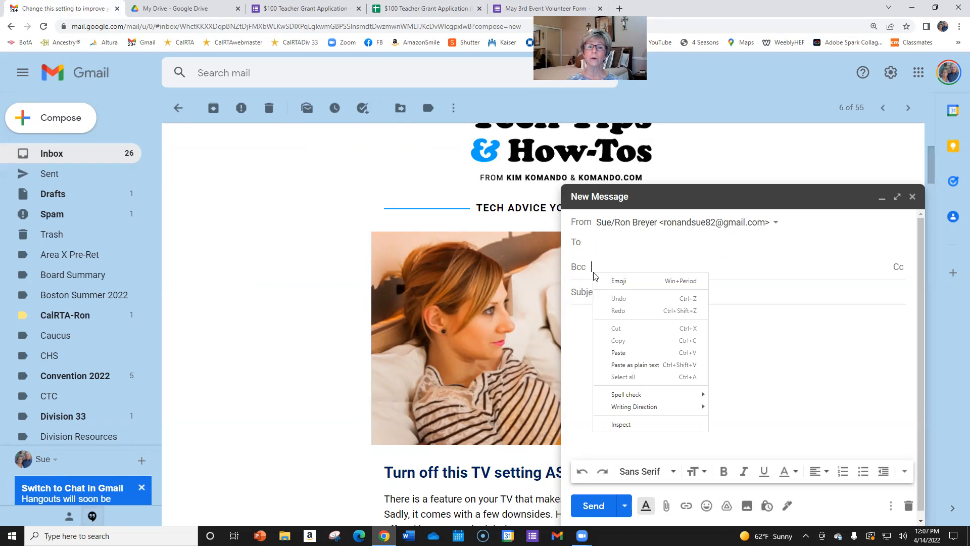
click(621, 353)
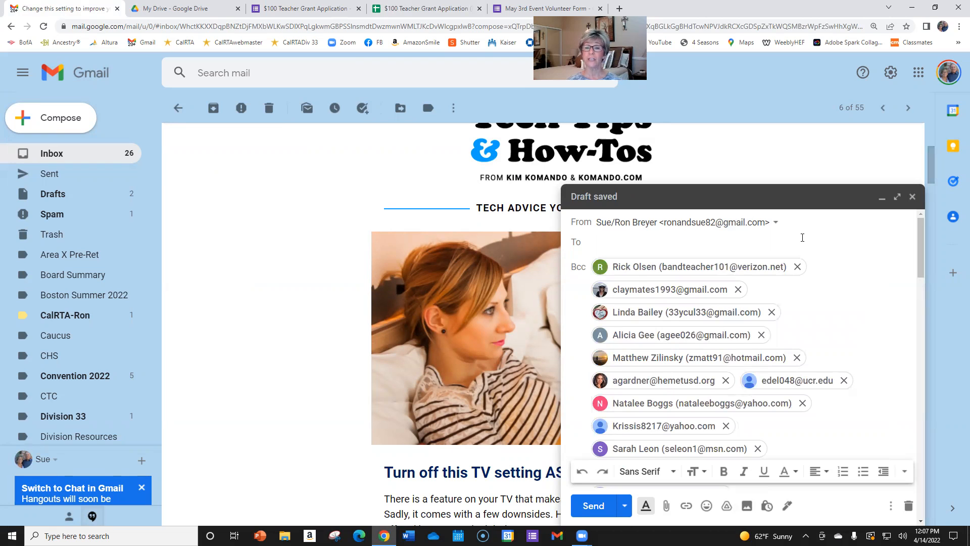
scroll(834, 268, down, 1)
scroll(836, 273, down, 8)
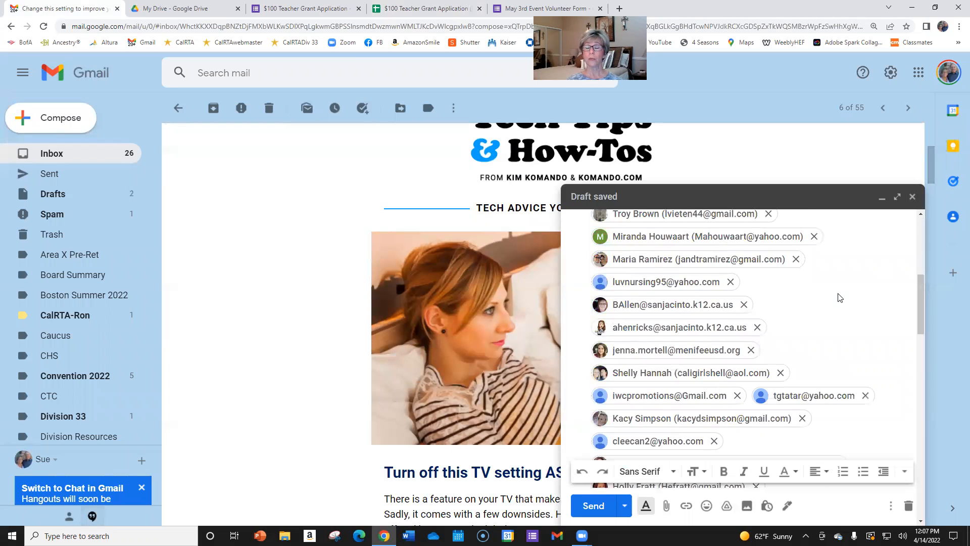
scroll(839, 295, down, 10)
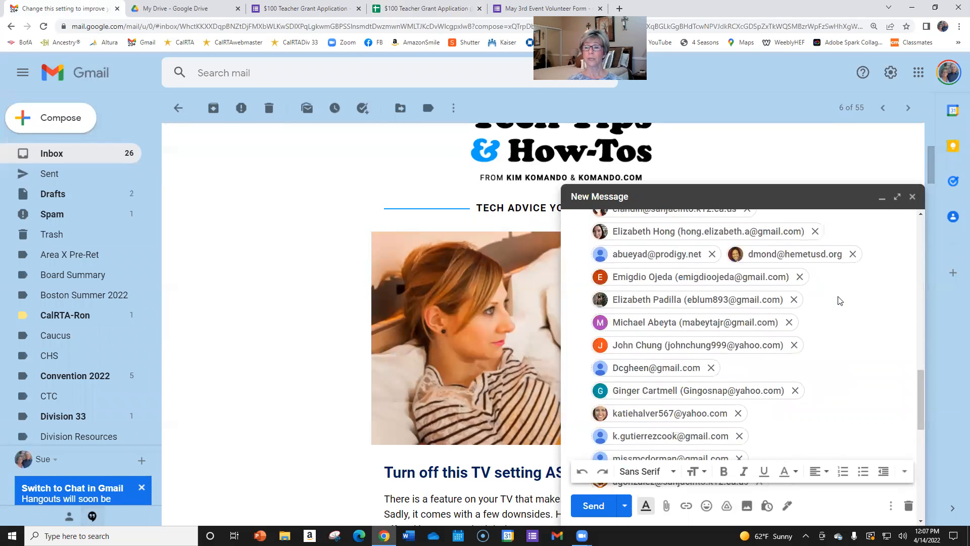
scroll(839, 304, down, 5)
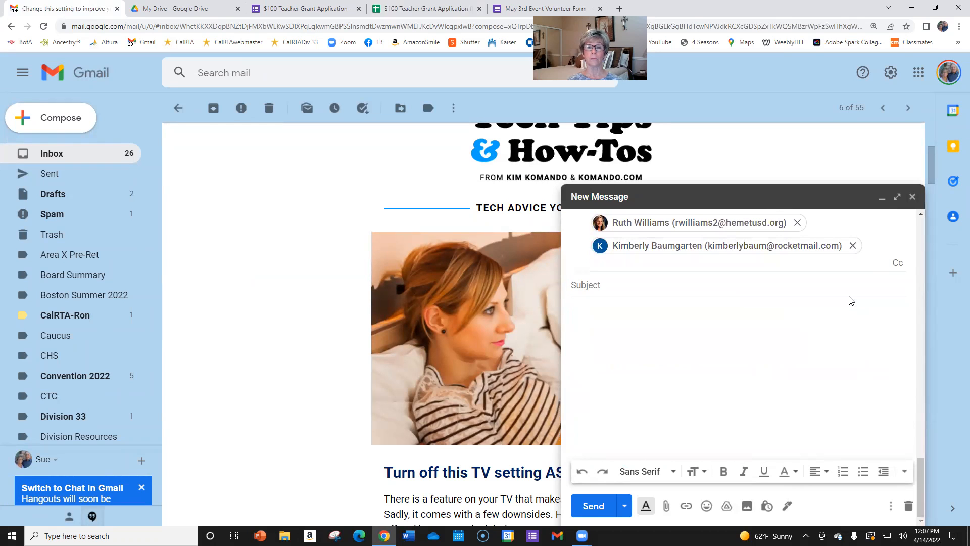
click(616, 288)
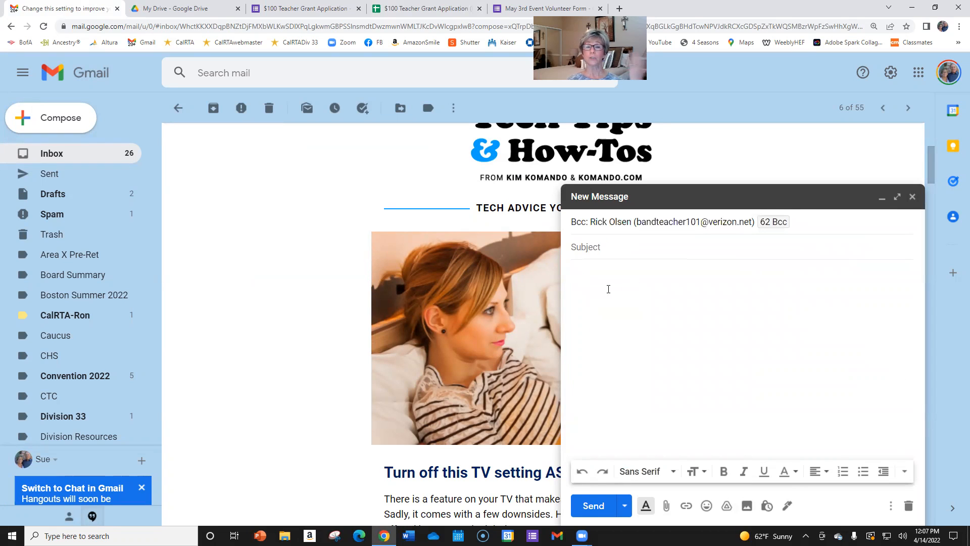
click(603, 274)
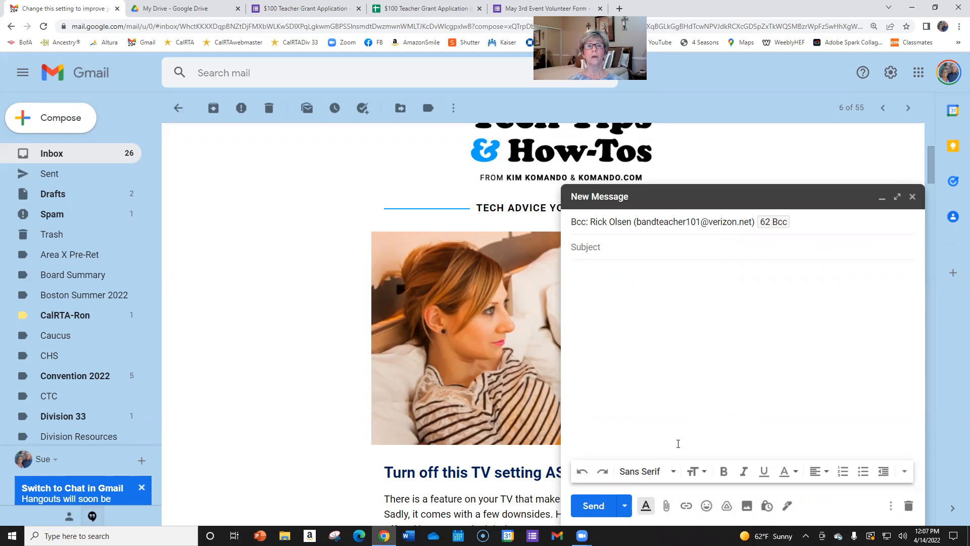
Return to the grant application's responses sheet and look over the rows back up to the first response
click(450, 8)
scroll(227, 302, down, 15)
scroll(236, 296, up, 10)
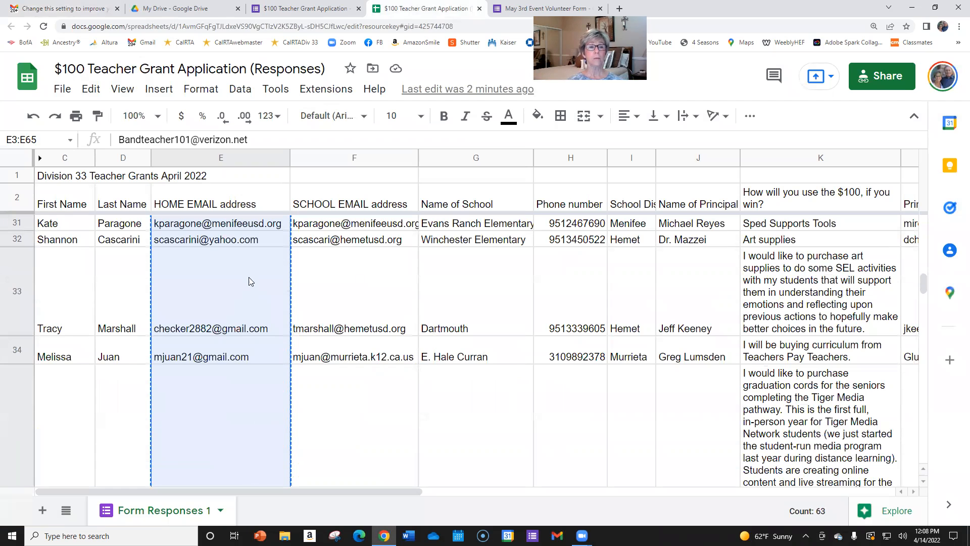
scroll(253, 298, up, 5)
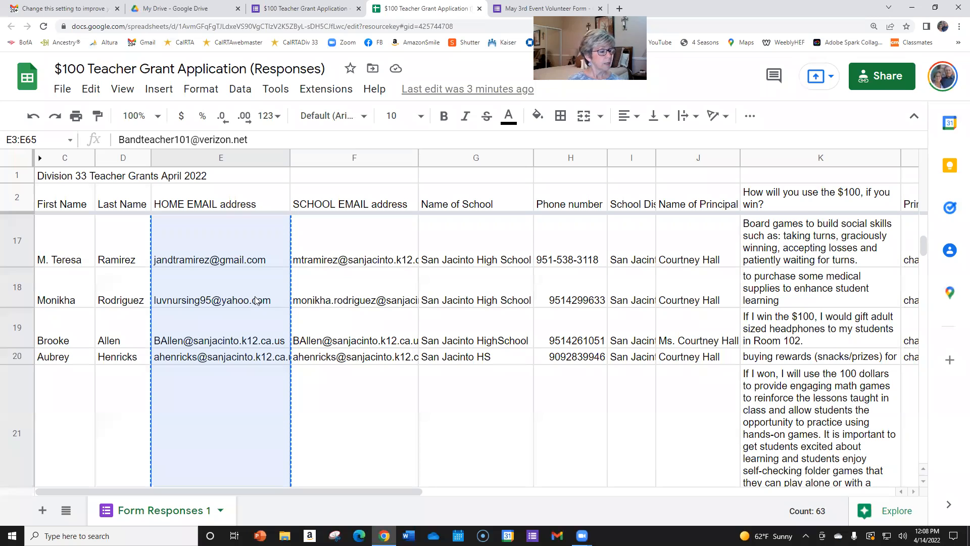
scroll(457, 229, up, 5)
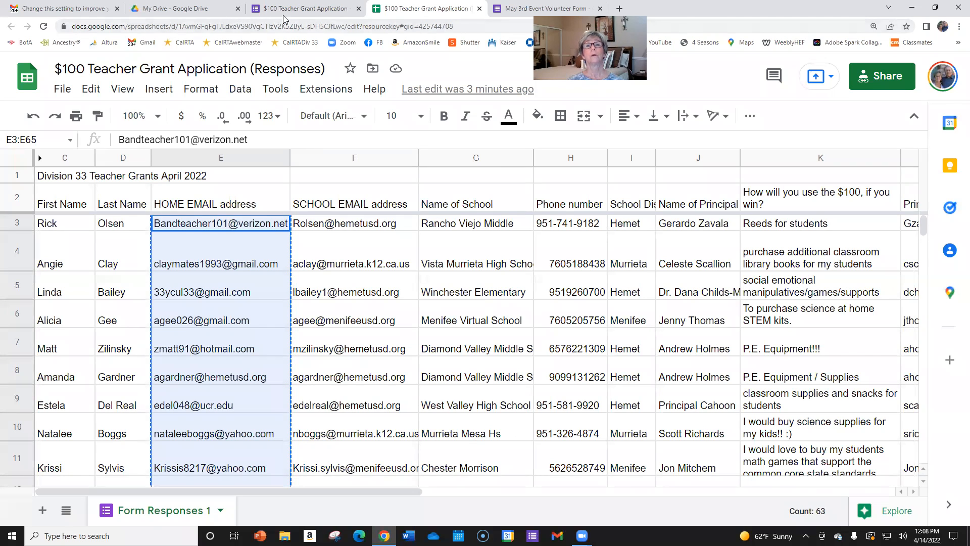
Turn on email notifications for new responses in the $100 Teacher Grant Application form and check that the option is enabled
key(ctrl+Tab)
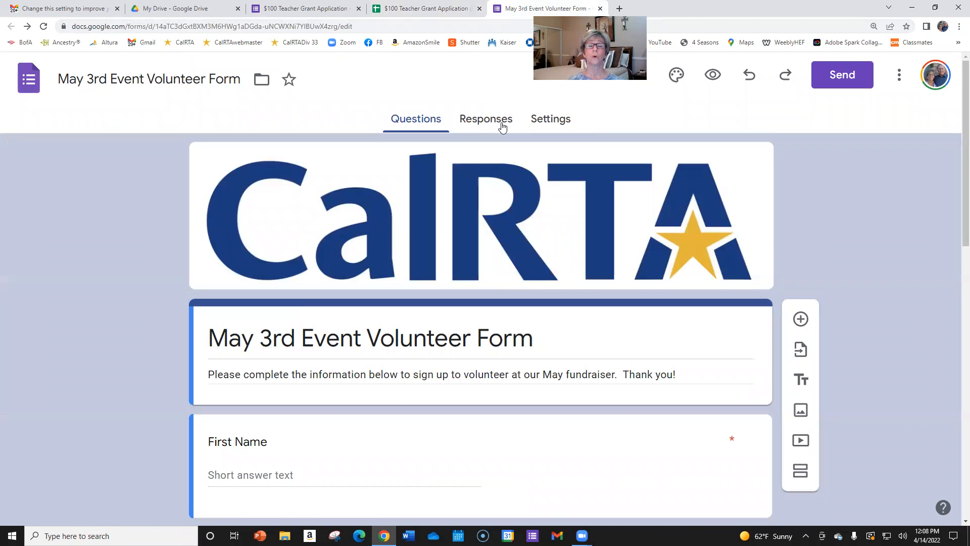
click(336, 9)
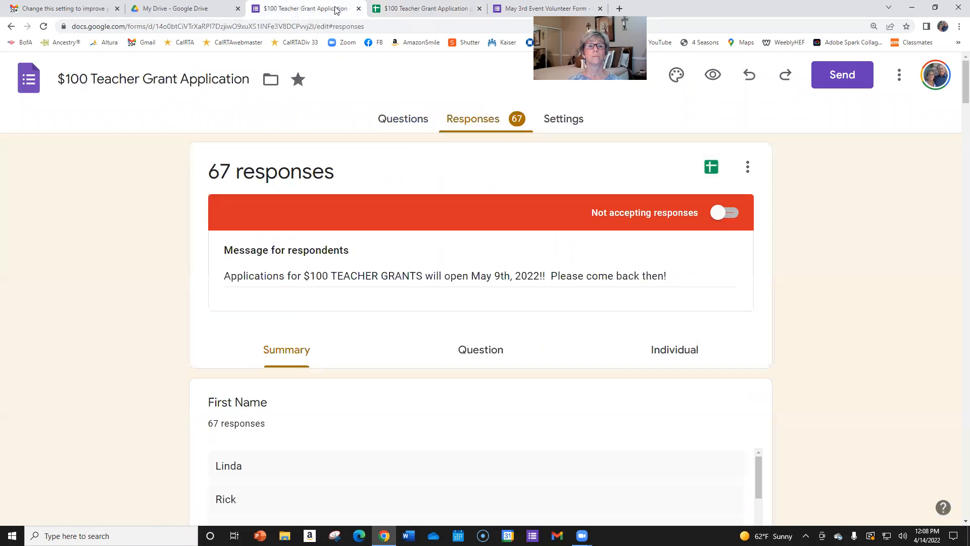
click(748, 169)
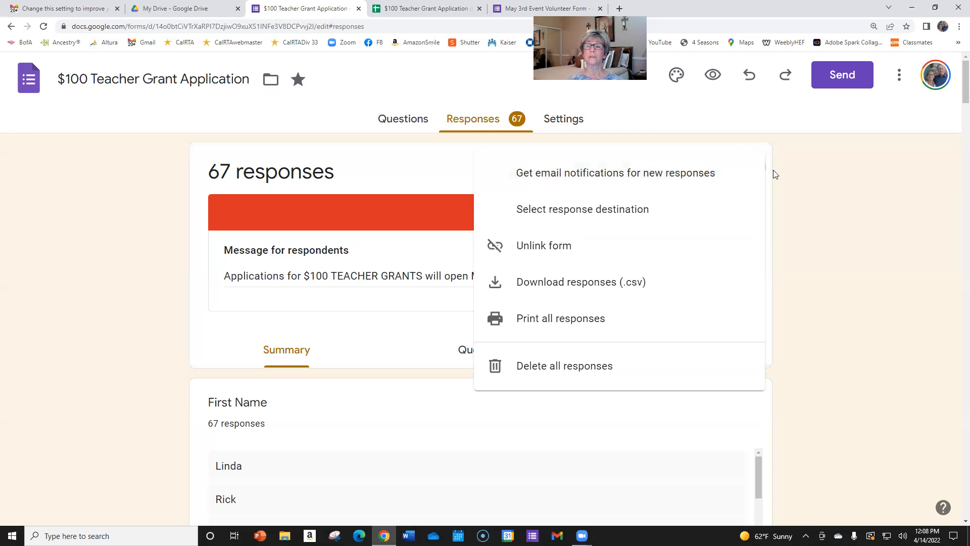
click(798, 180)
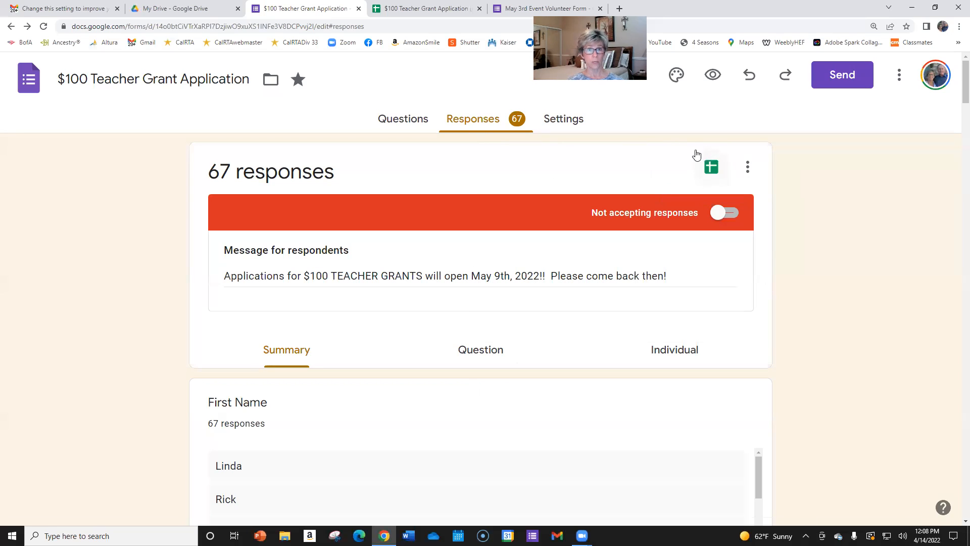
click(749, 177)
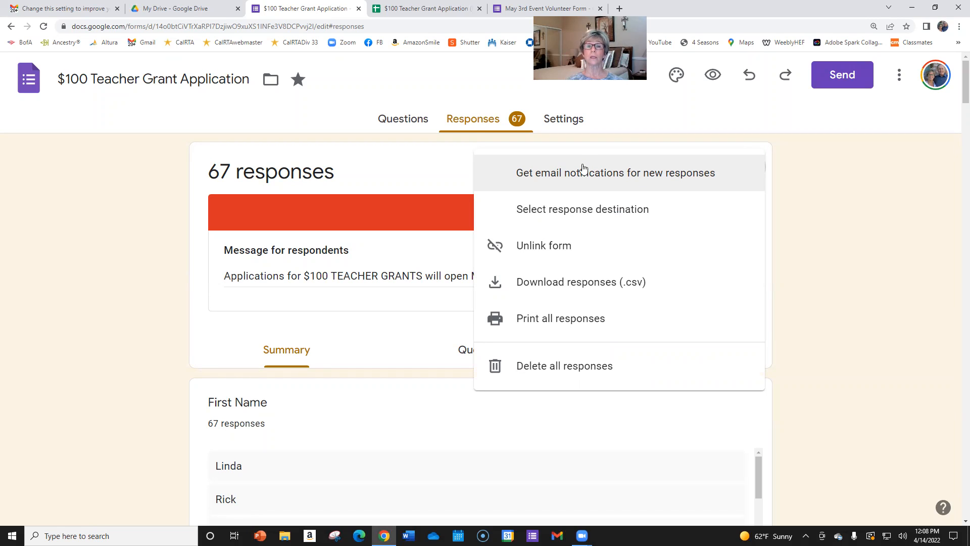
click(614, 178)
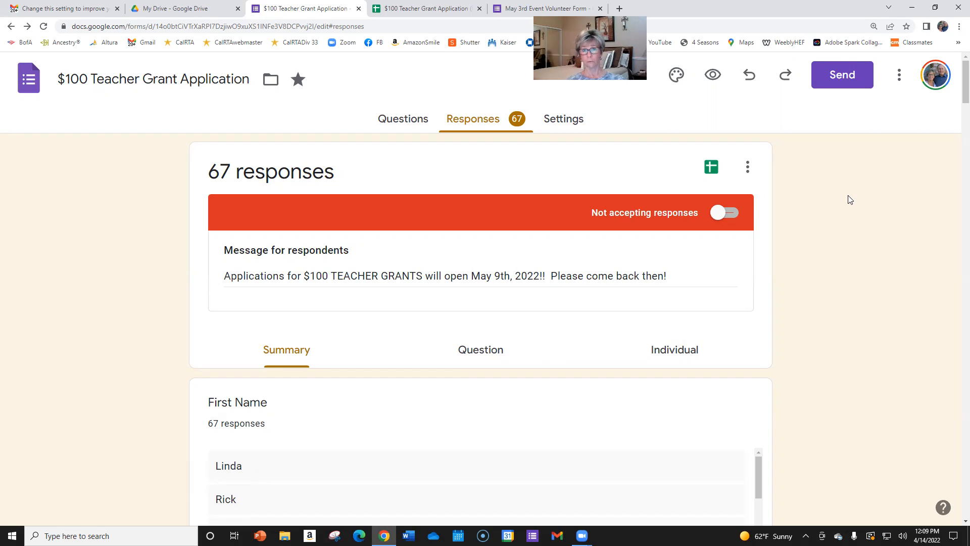
click(748, 168)
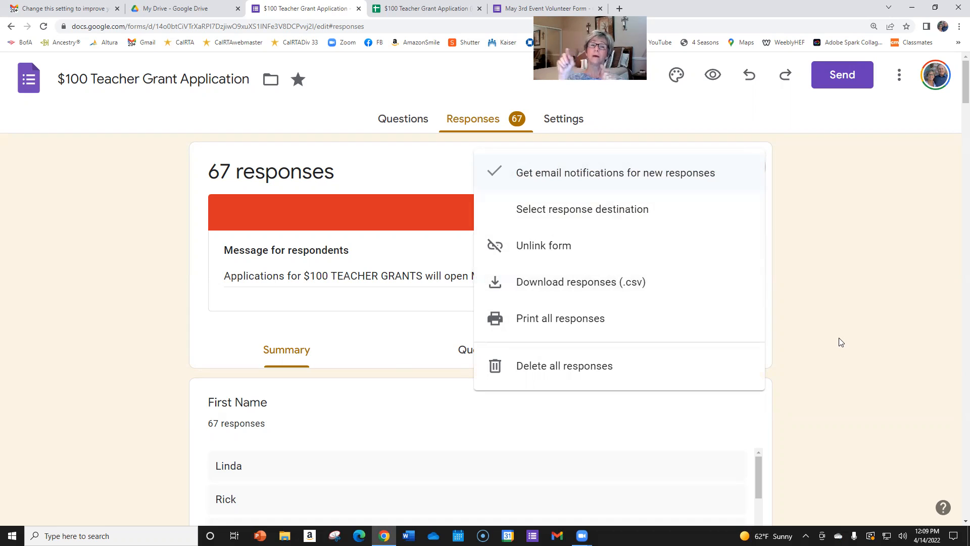
click(854, 251)
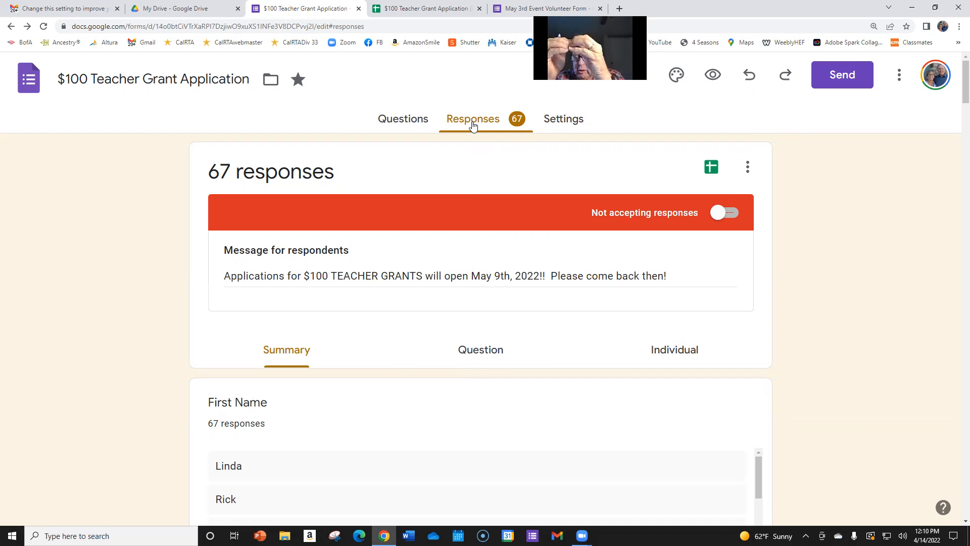
Look over the banner, description and first question of the grant application form
click(406, 120)
scroll(310, 258, down, 6)
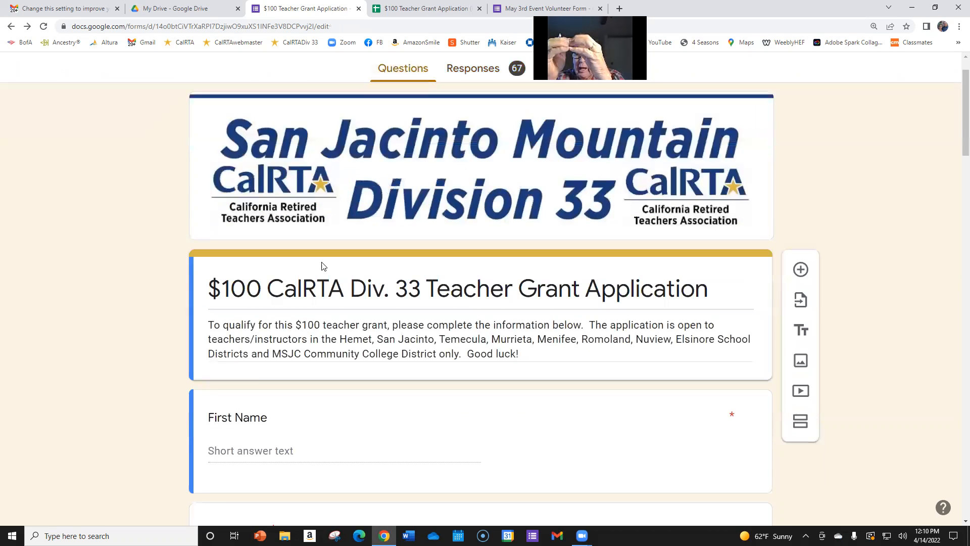
scroll(313, 246, up, 6)
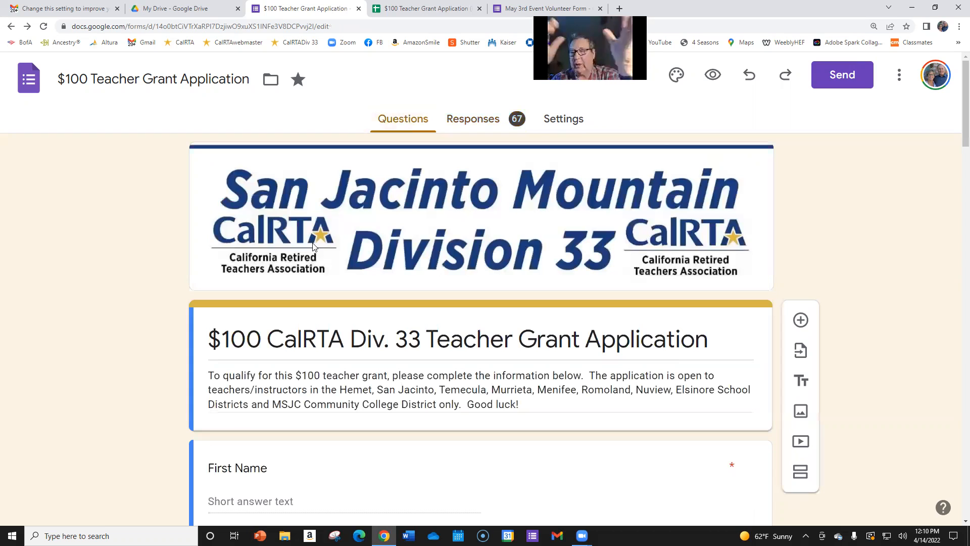
Narrow the Phone number column in the grant application's responses sheet
click(438, 10)
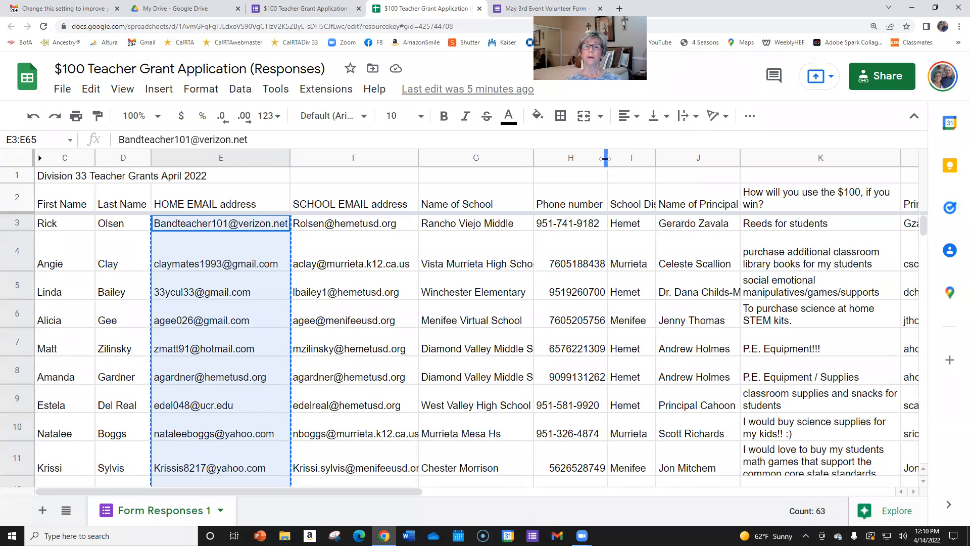
drag(606, 159, 579, 159)
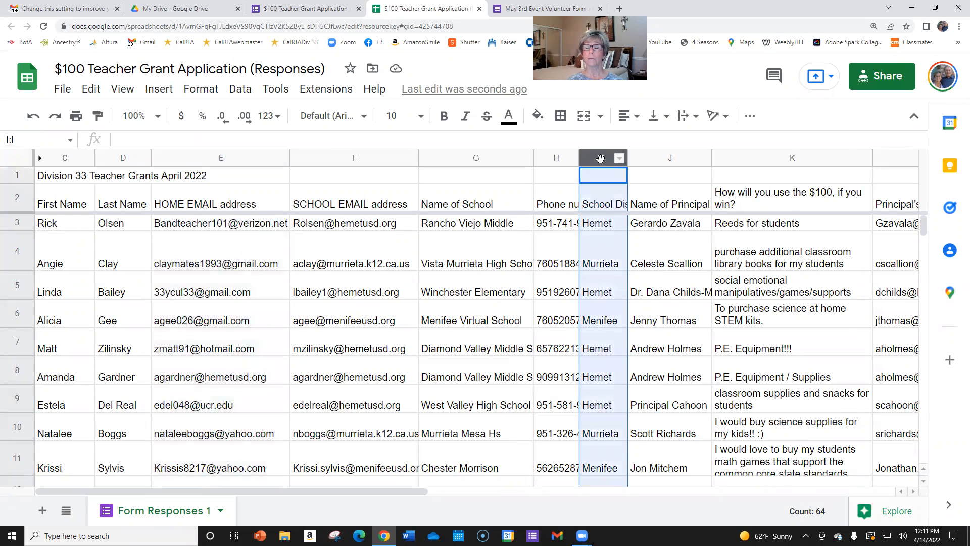
Sort the responses sheet A to Z by School District and widen that column to fit its heading
right_click(601, 160)
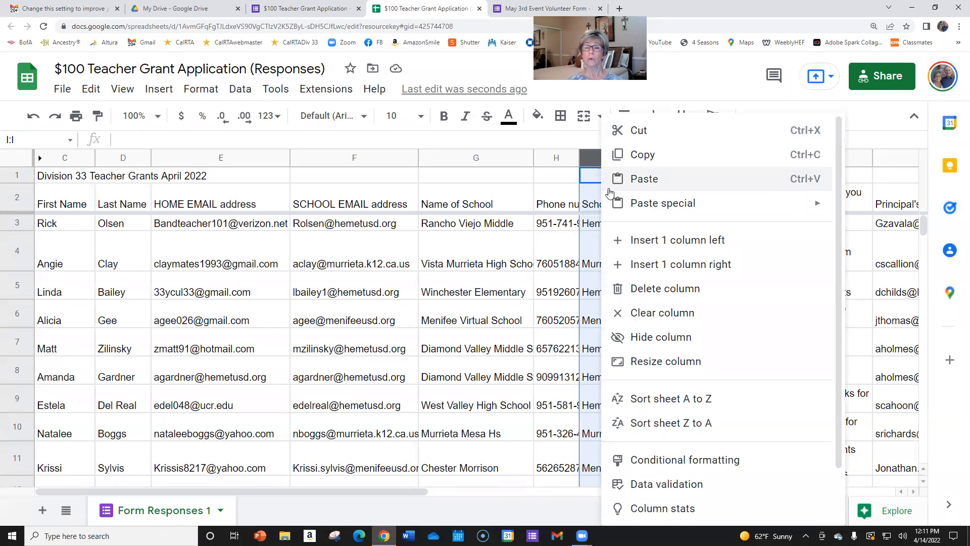
click(658, 401)
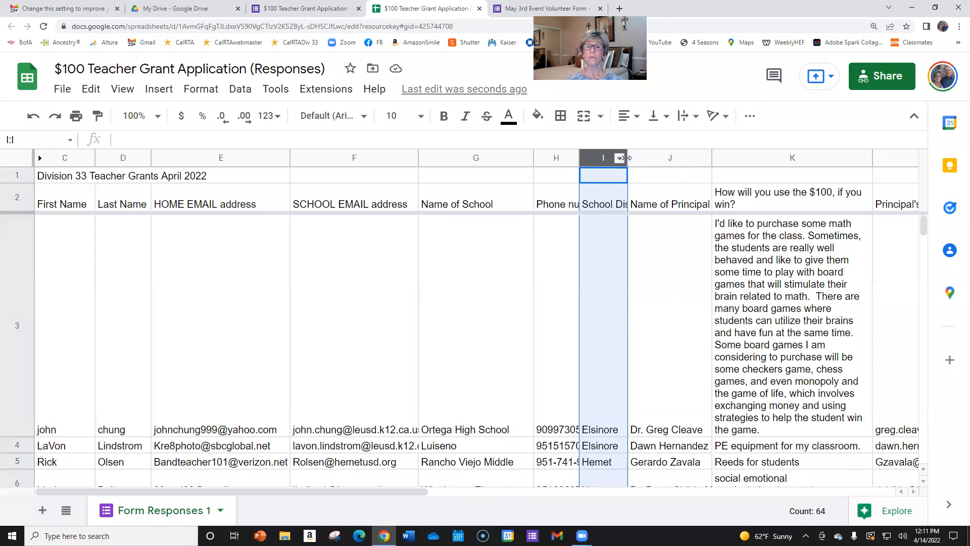
drag(627, 157, 686, 157)
scroll(648, 248, down, 1)
scroll(640, 260, down, 2)
scroll(639, 237, up, 2)
scroll(641, 240, up, 1)
scroll(640, 263, down, 2)
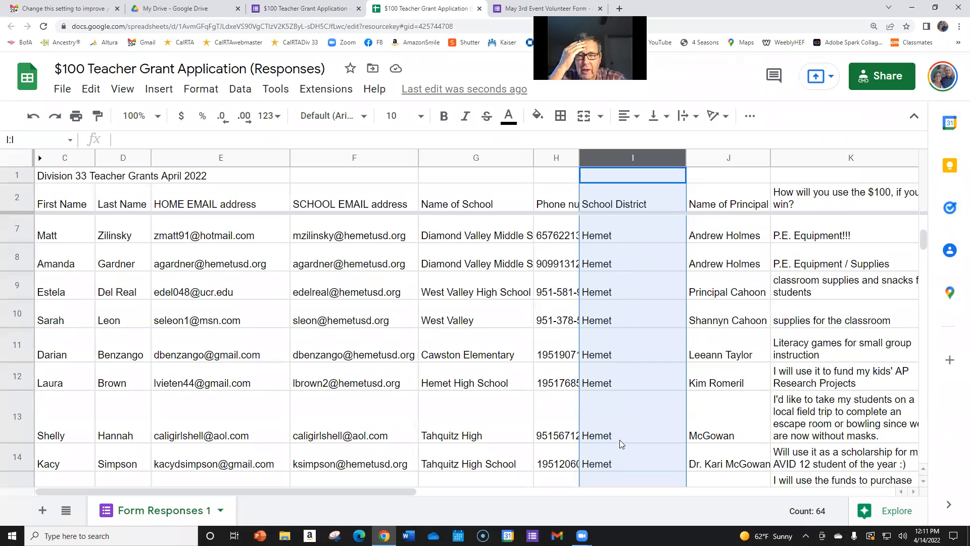
scroll(620, 438, down, 4)
scroll(622, 434, down, 2)
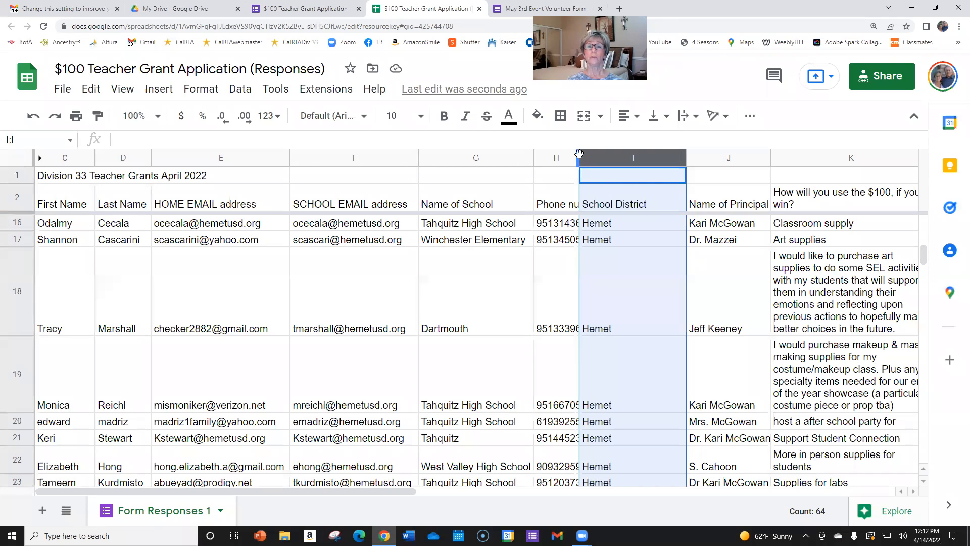
Widen the Phone number column and sort the sheet by it from A to Z
drag(578, 154, 635, 154)
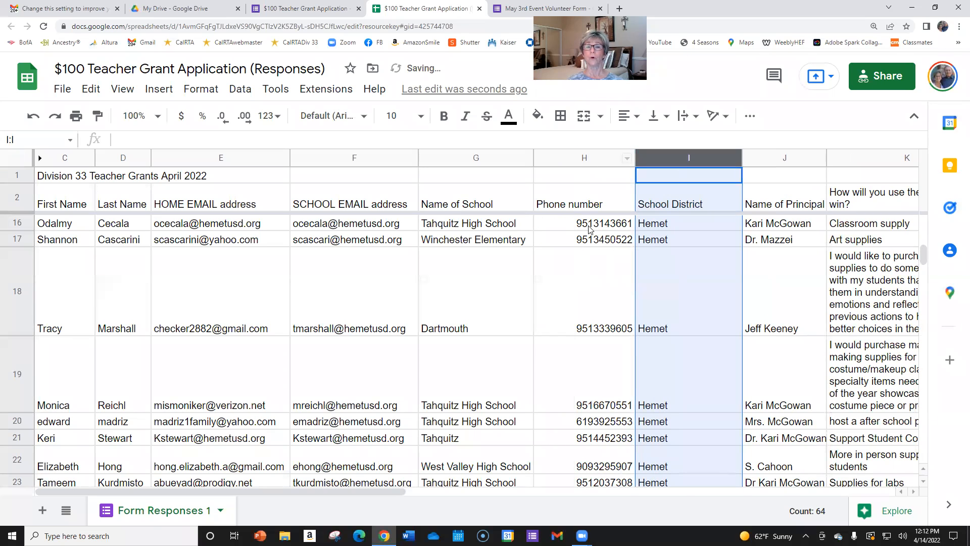
click(579, 158)
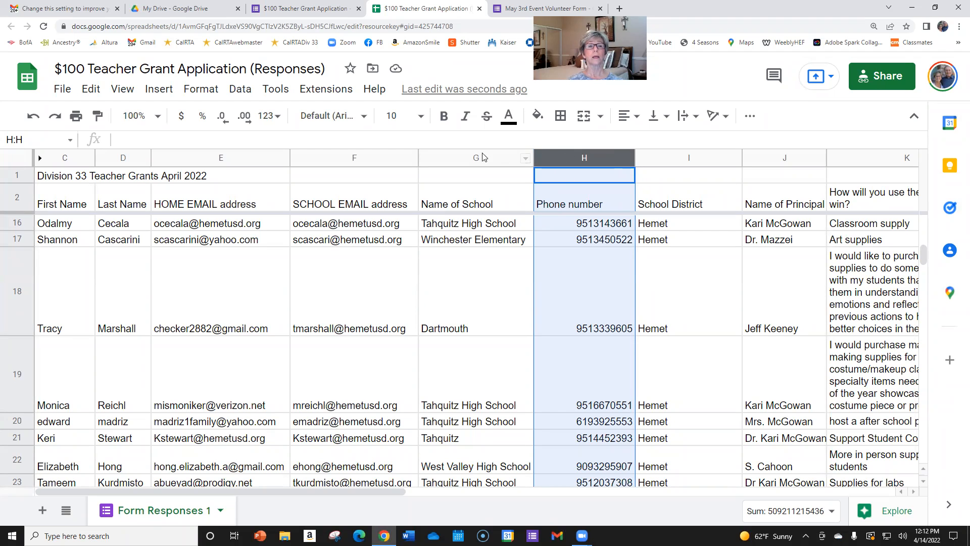
click(240, 90)
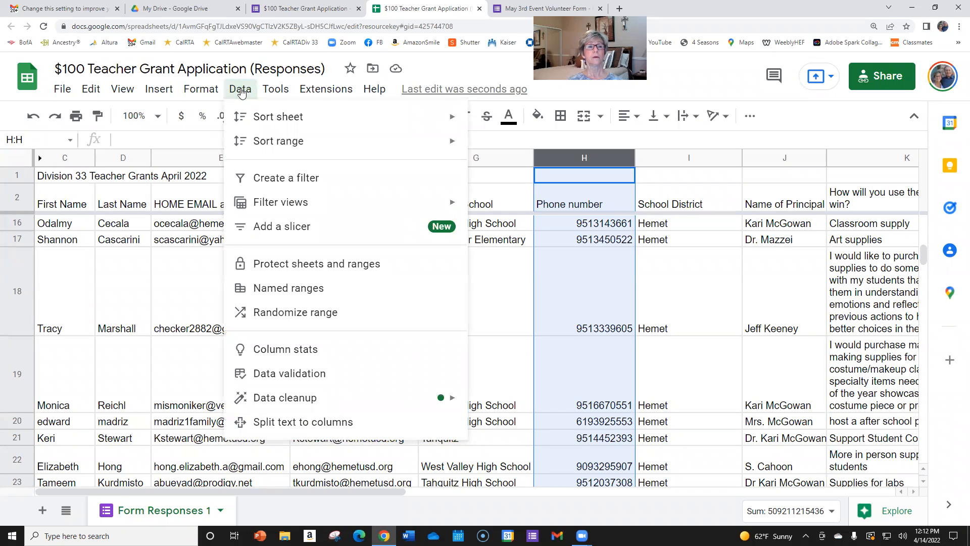
mouse_move(246, 119)
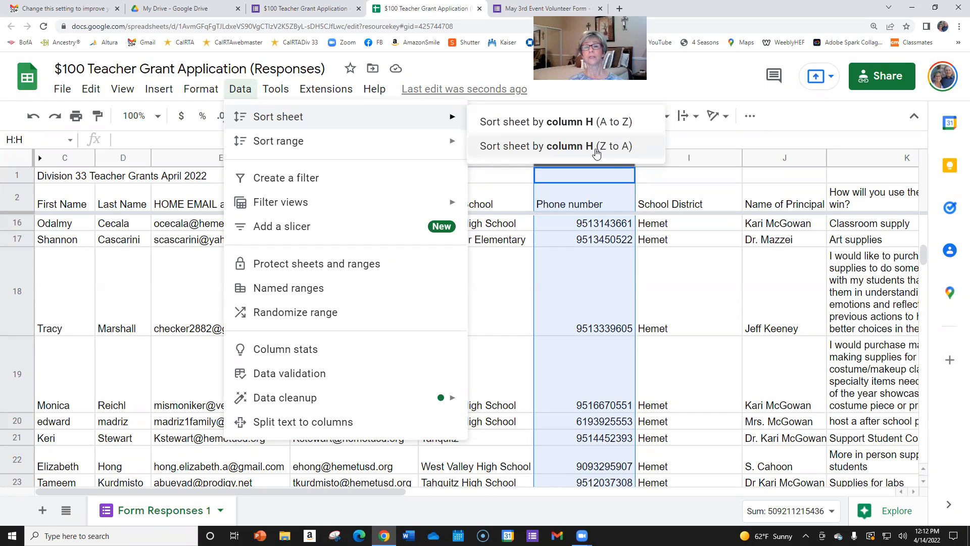
click(572, 128)
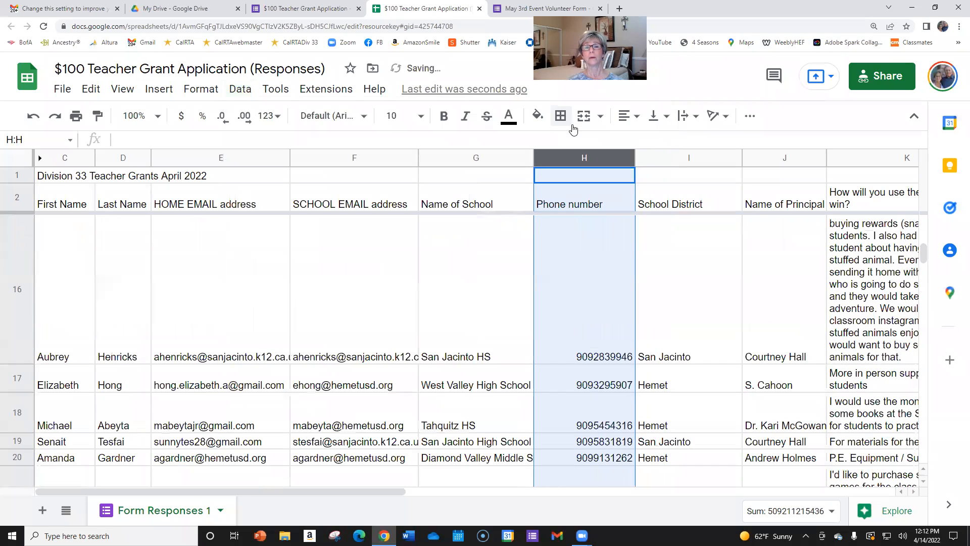
scroll(628, 273, down, 1)
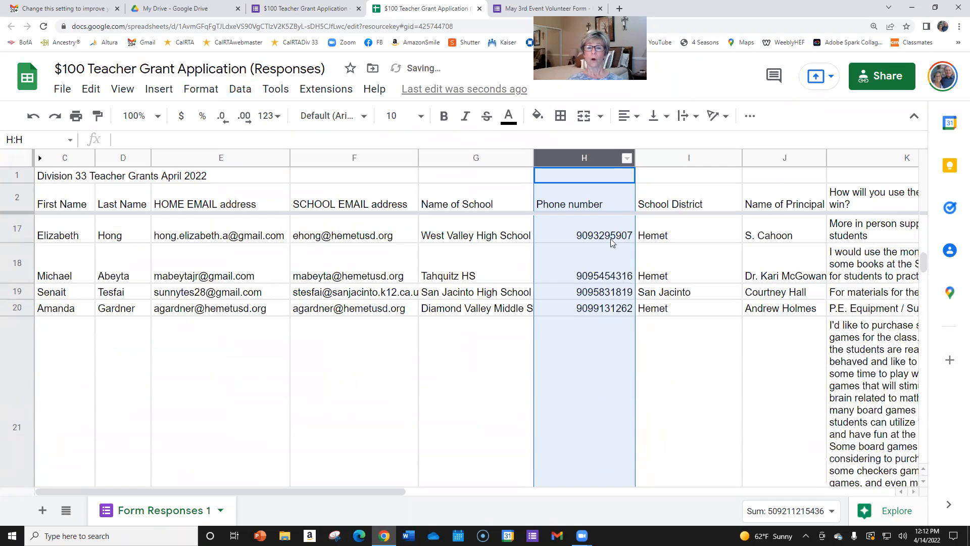
scroll(624, 273, up, 10)
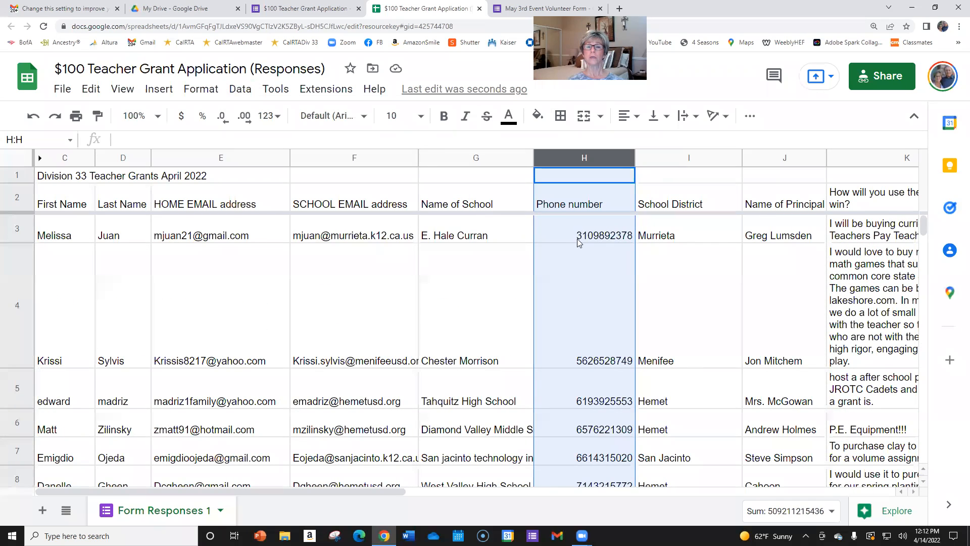
scroll(575, 244, down, 10)
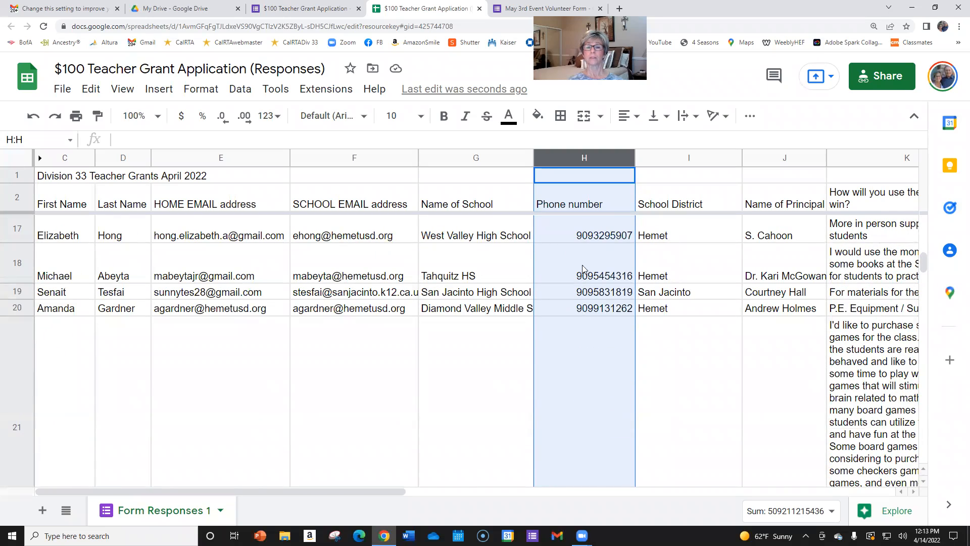
scroll(581, 241, up, 10)
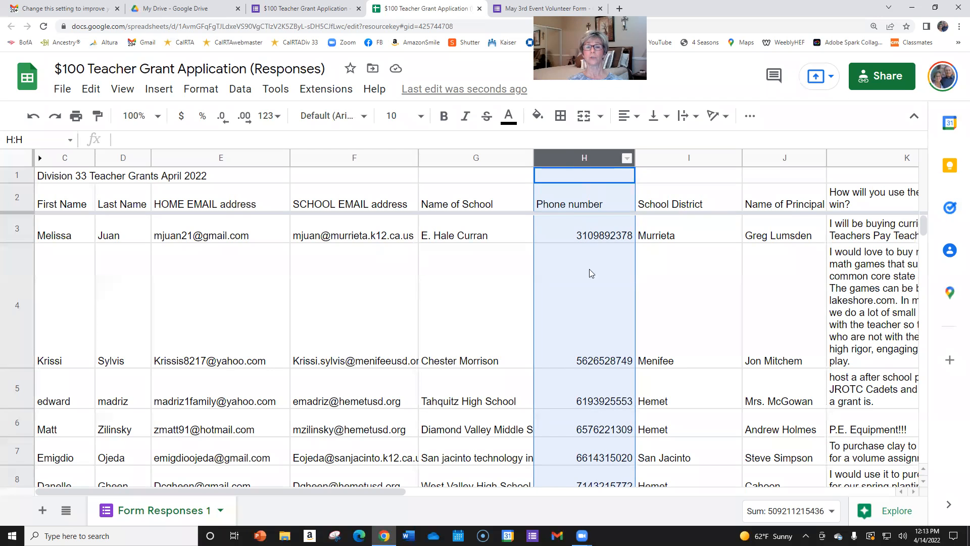
Sort the sheet by the Phone number column from Z to A and look over the reordered rows
click(244, 93)
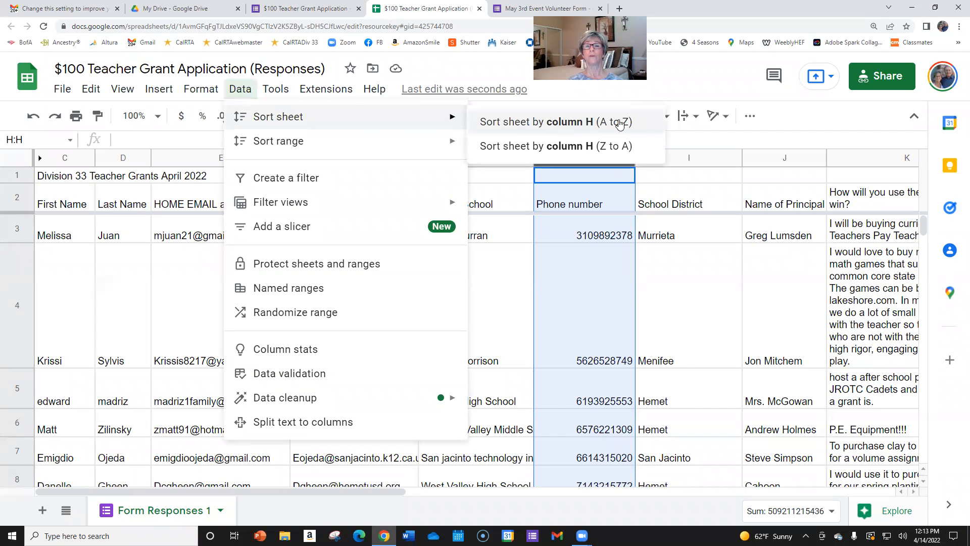
click(620, 149)
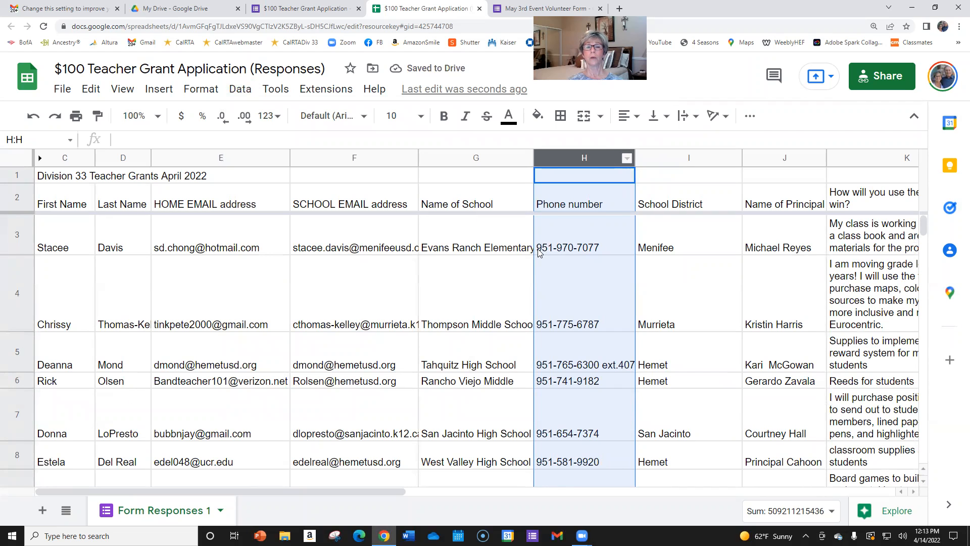
scroll(541, 256, down, 5)
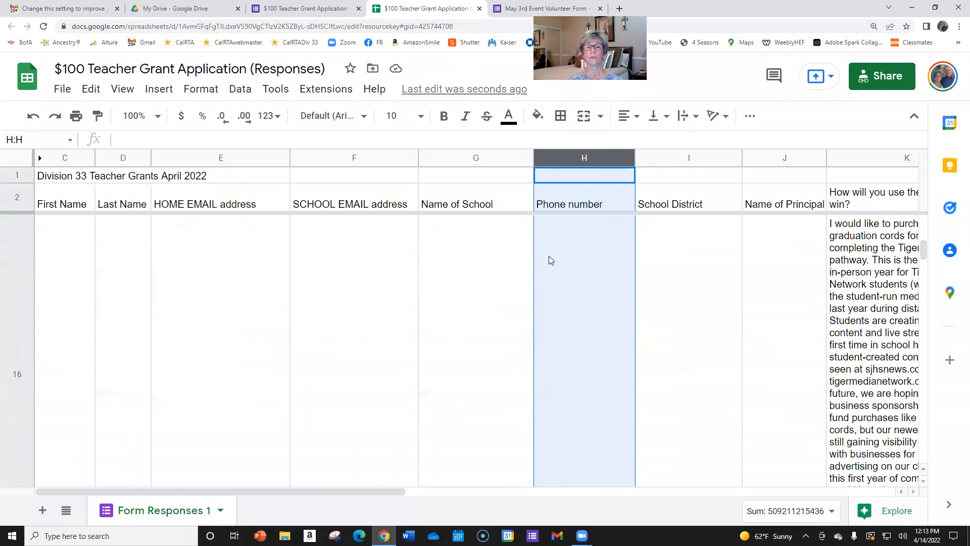
scroll(550, 259, up, 3)
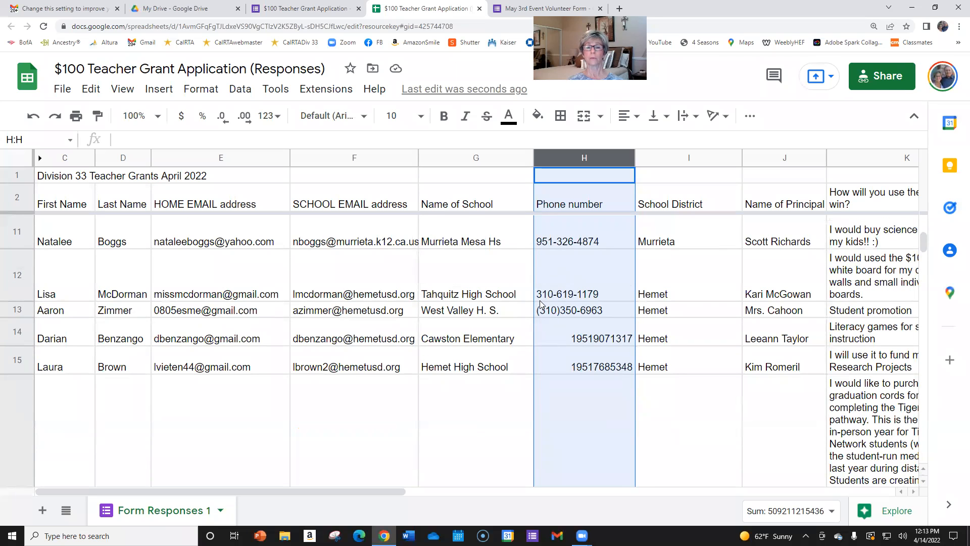
scroll(577, 369, up, 5)
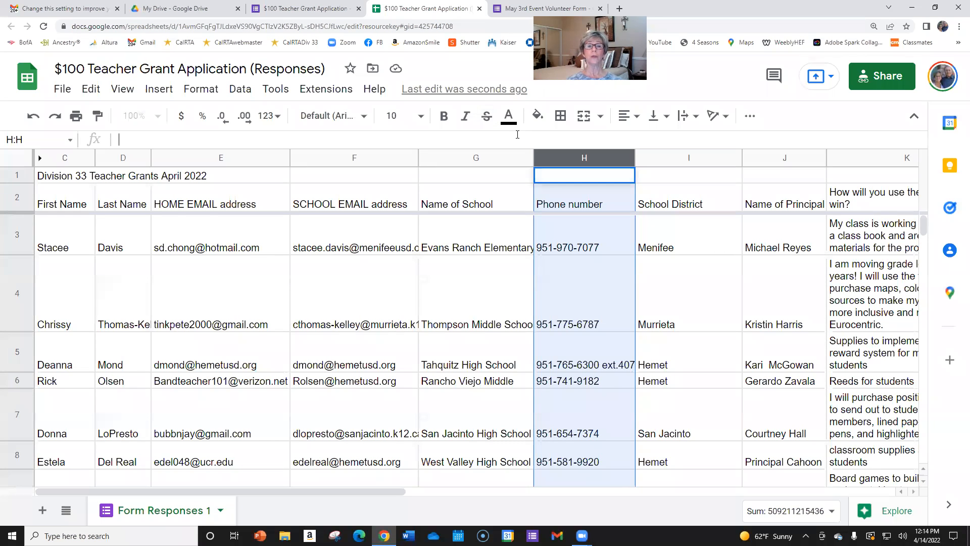
Hide the SCHOOL EMAIL address, Name of School and Phone number columns one at a time
drag(291, 491, 182, 488)
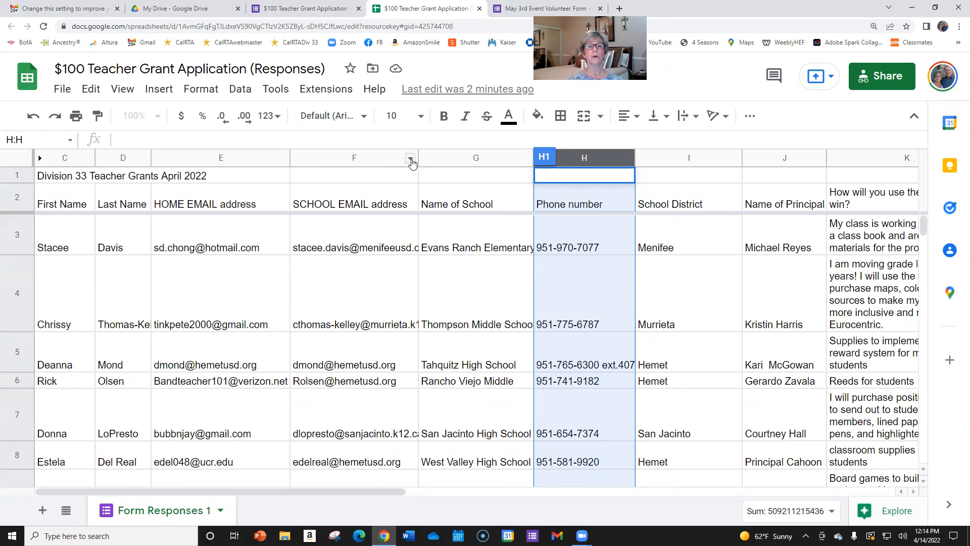
click(410, 160)
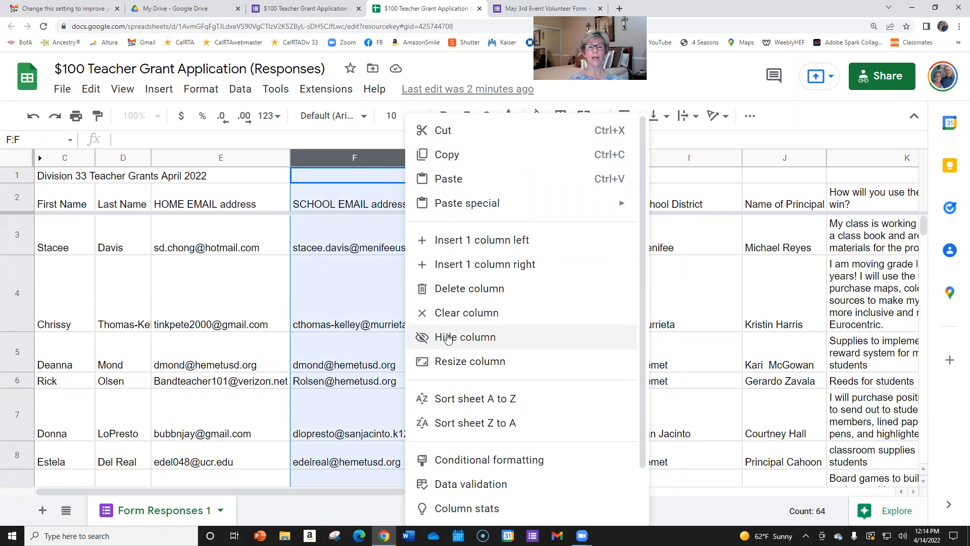
click(450, 342)
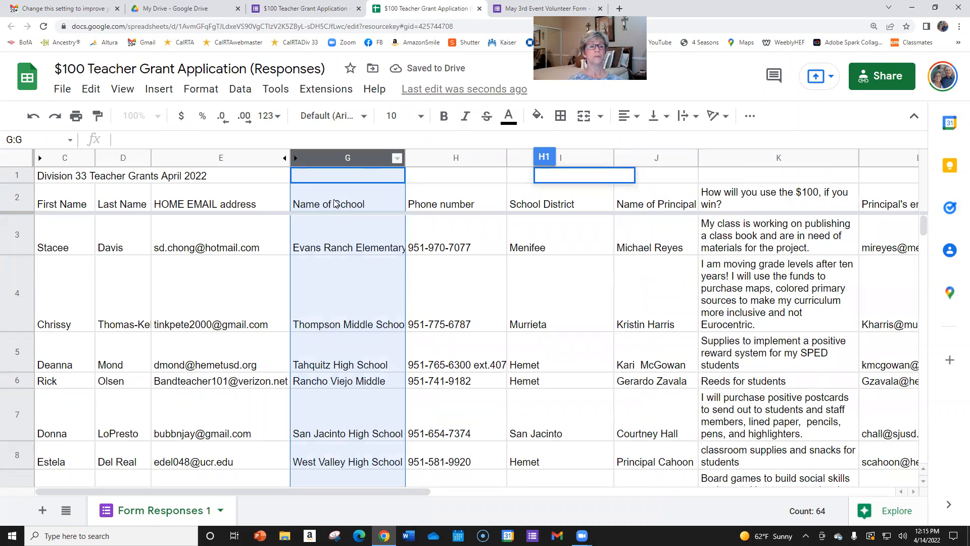
click(398, 160)
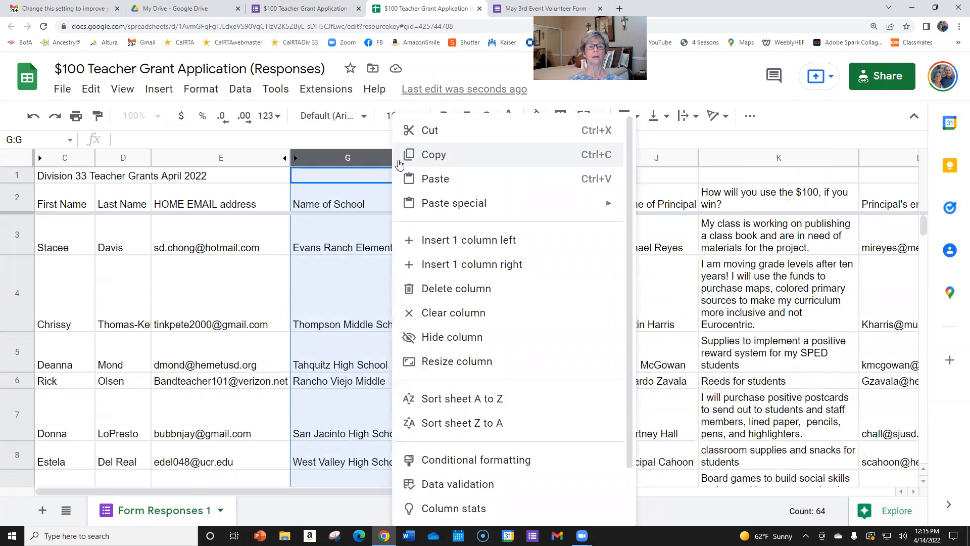
click(421, 337)
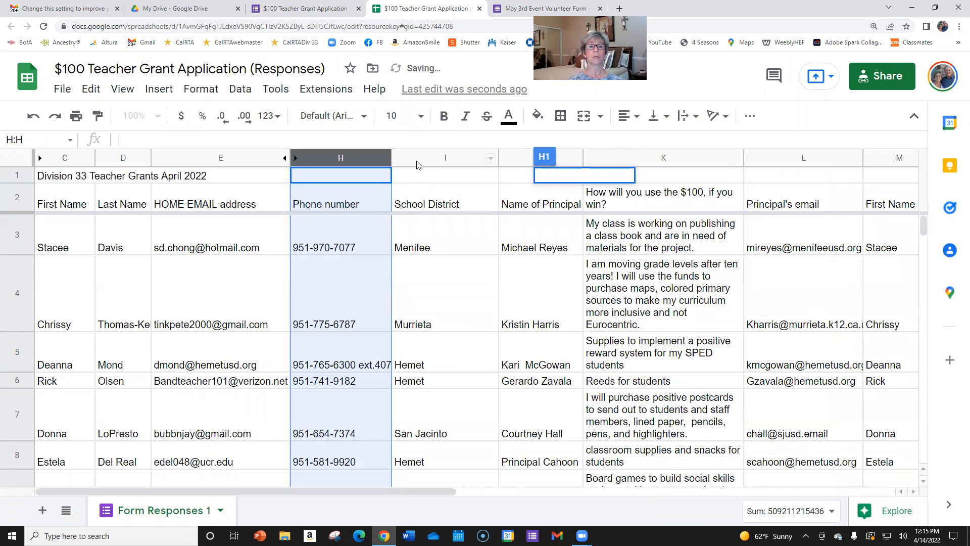
click(383, 161)
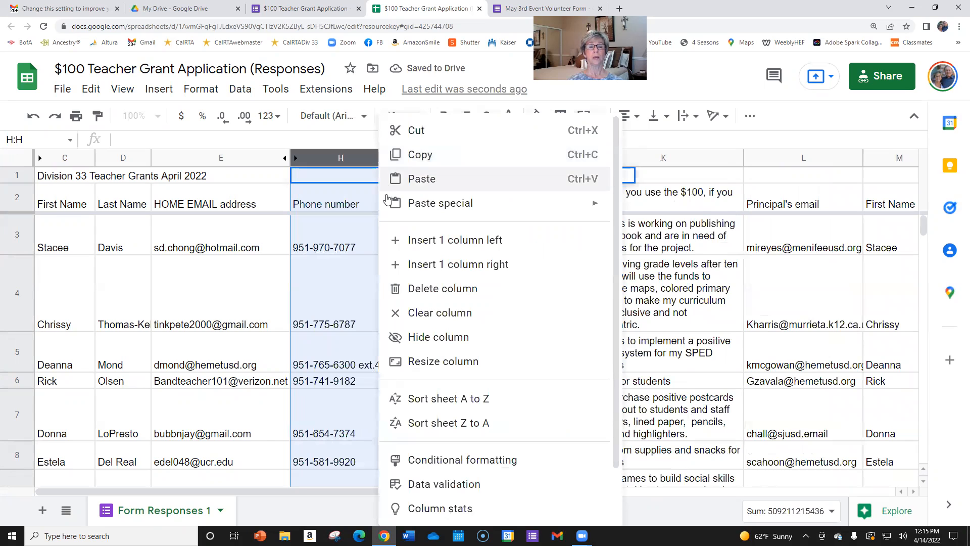
click(416, 337)
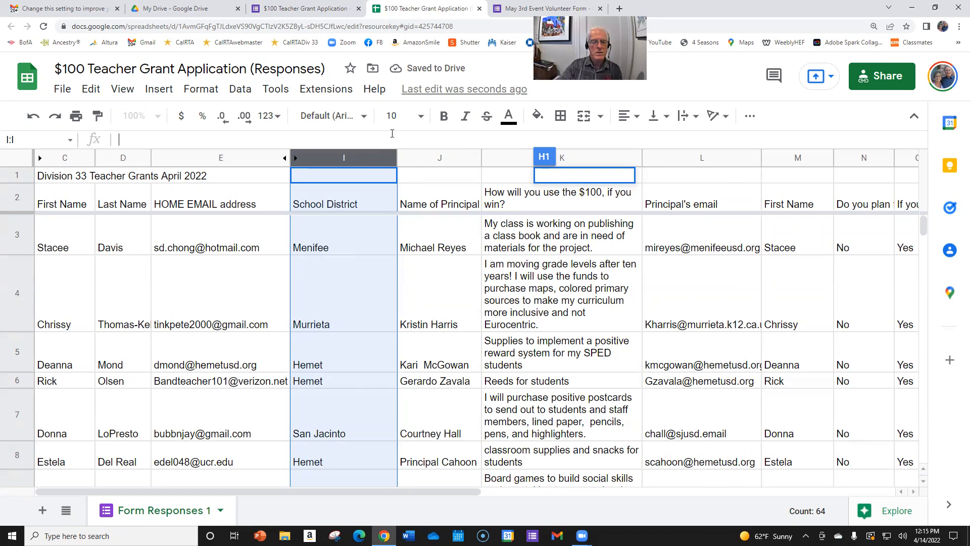
Hide the School District, Name of Principal and How will you use the $100 columns together, and unhide all hidden columns F through K
click(413, 162)
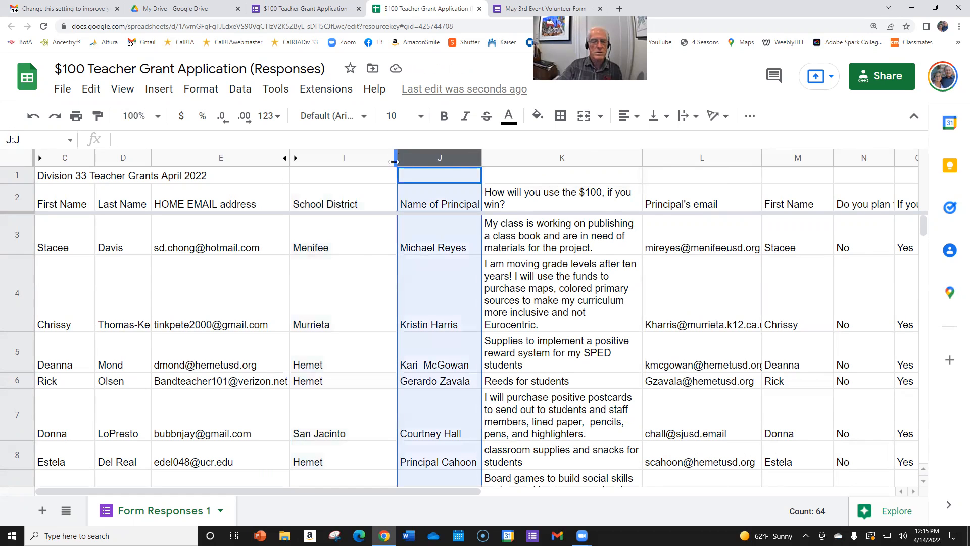
ctrl+click(377, 158)
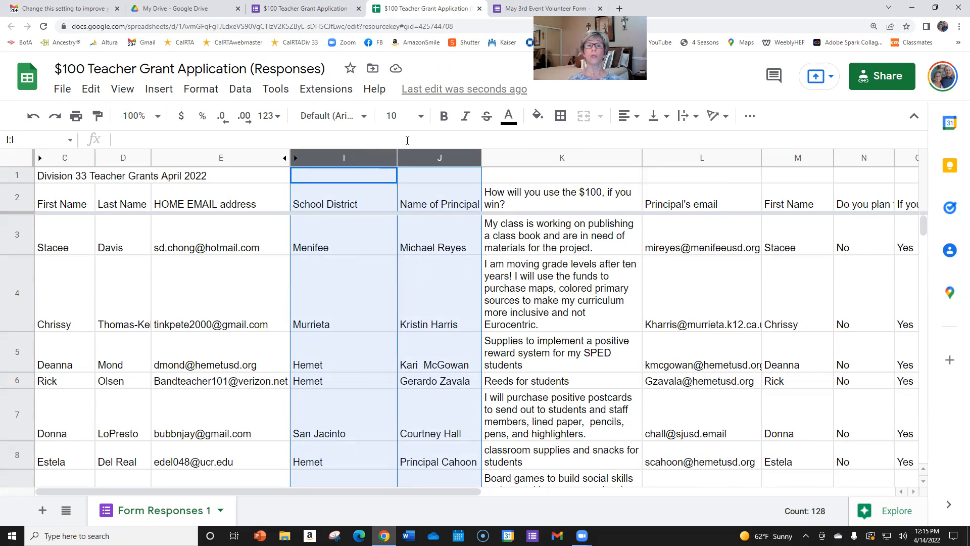
ctrl+click(565, 152)
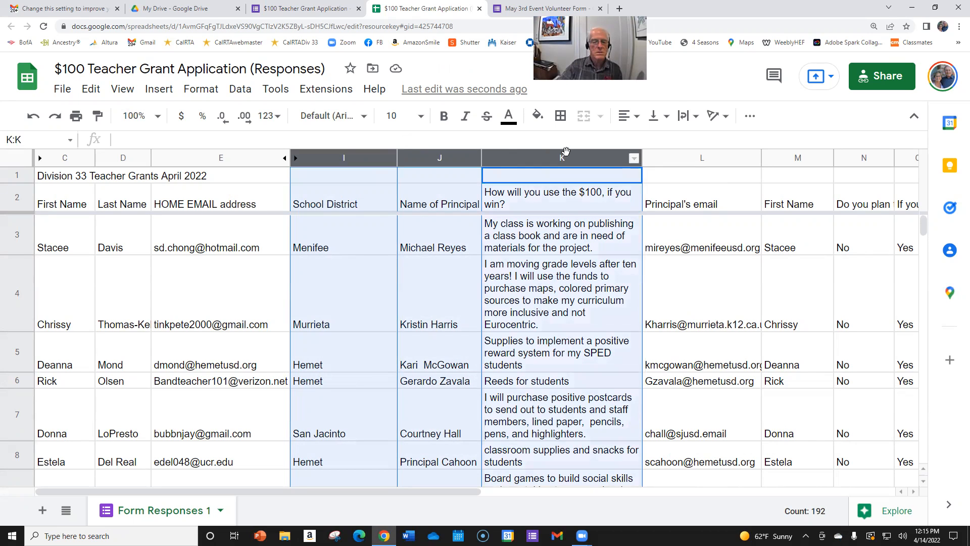
click(634, 159)
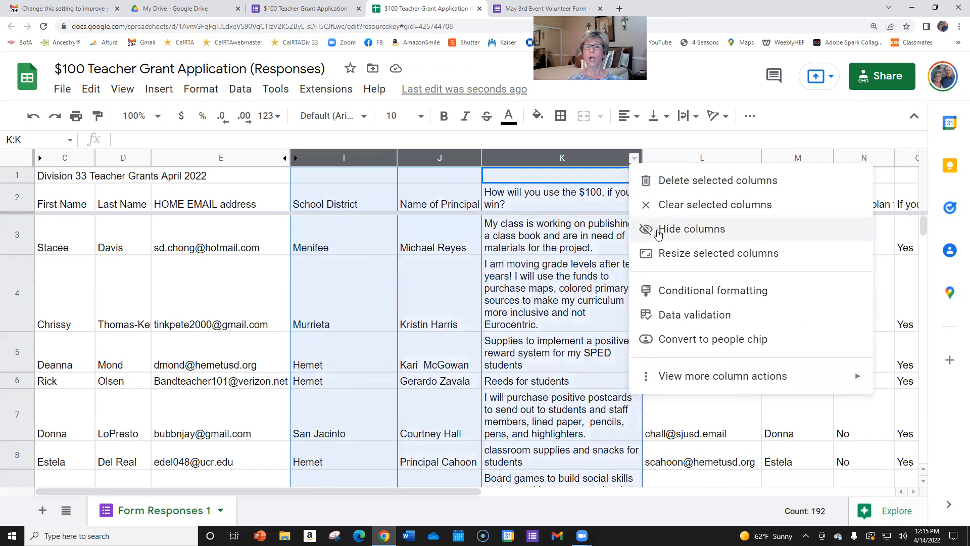
click(692, 230)
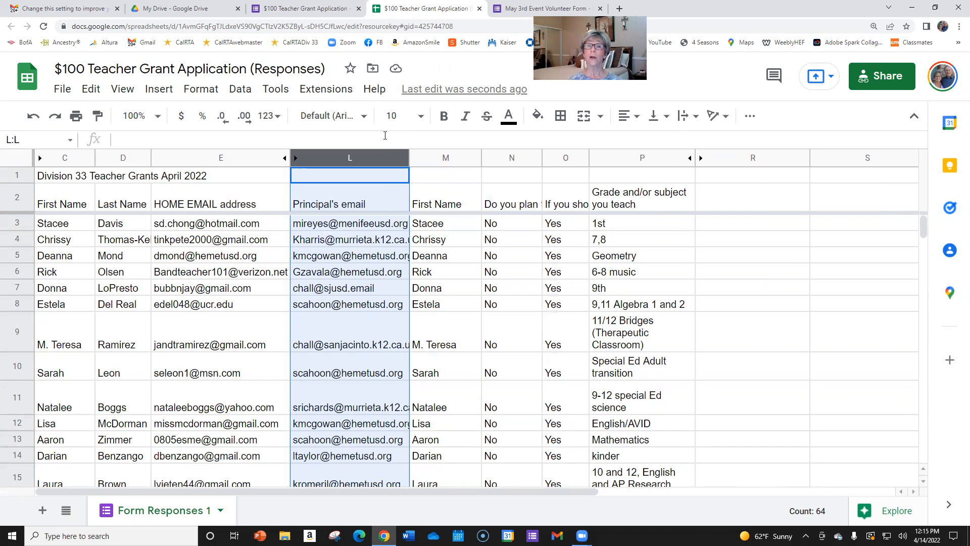
click(286, 159)
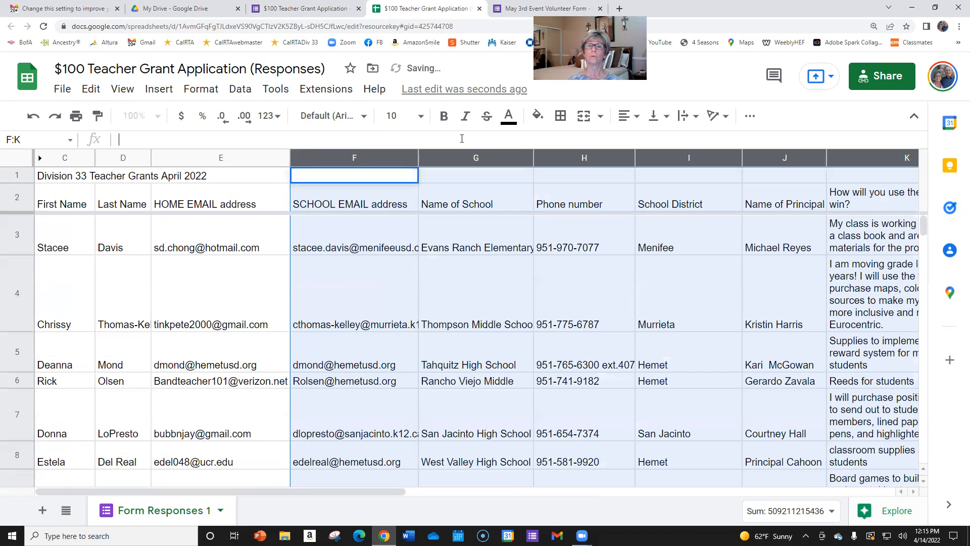
Slightly narrow the HOME EMAIL address column and widen the School Email column so that all selected columns F through K share one width
drag(403, 496, 441, 496)
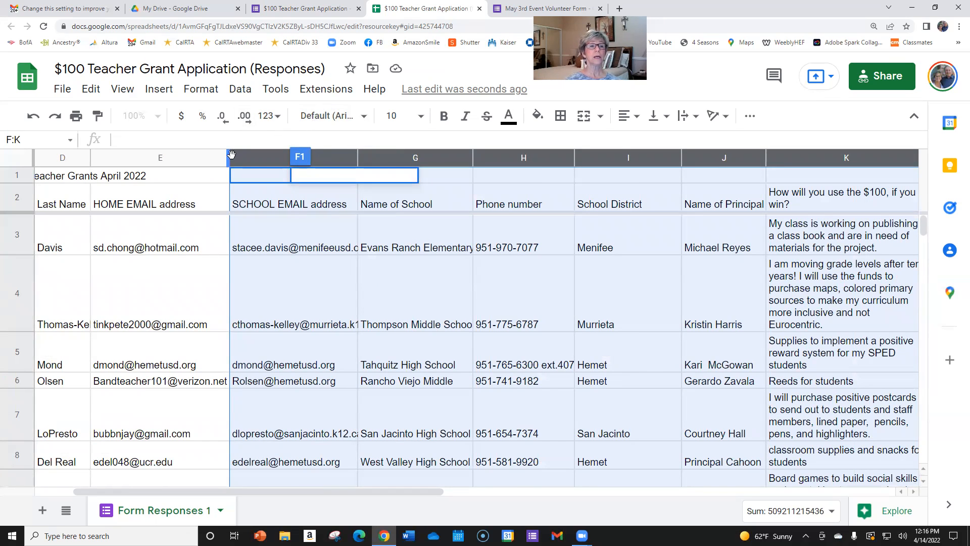
mouse_move(228, 155)
mouse_down()
mouse_move(322, 154)
mouse_move(224, 155)
mouse_up()
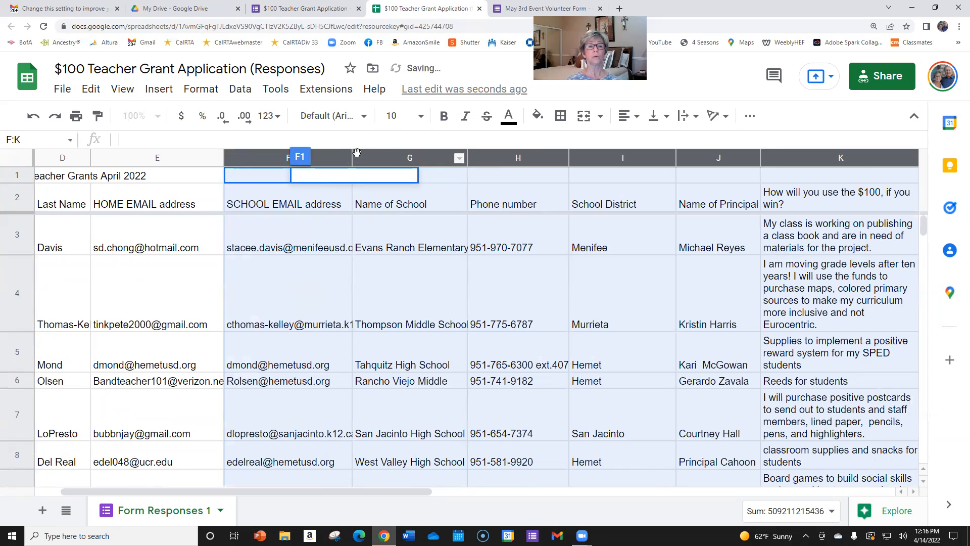
drag(352, 158, 510, 157)
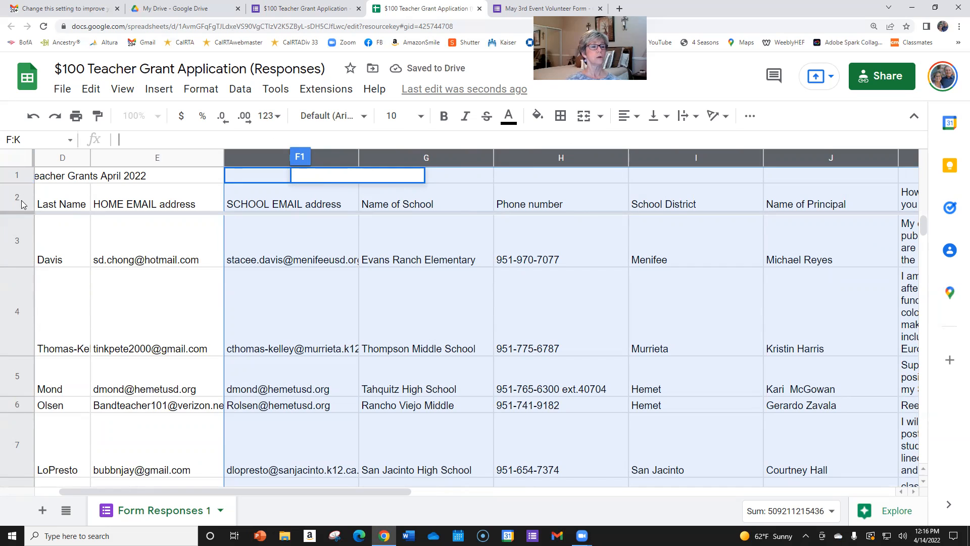
Make header row 2 slightly shorter and clear the column selection by selecting cell F1
mouse_move(23, 210)
mouse_down()
mouse_move(23, 192)
mouse_move(24, 211)
mouse_up()
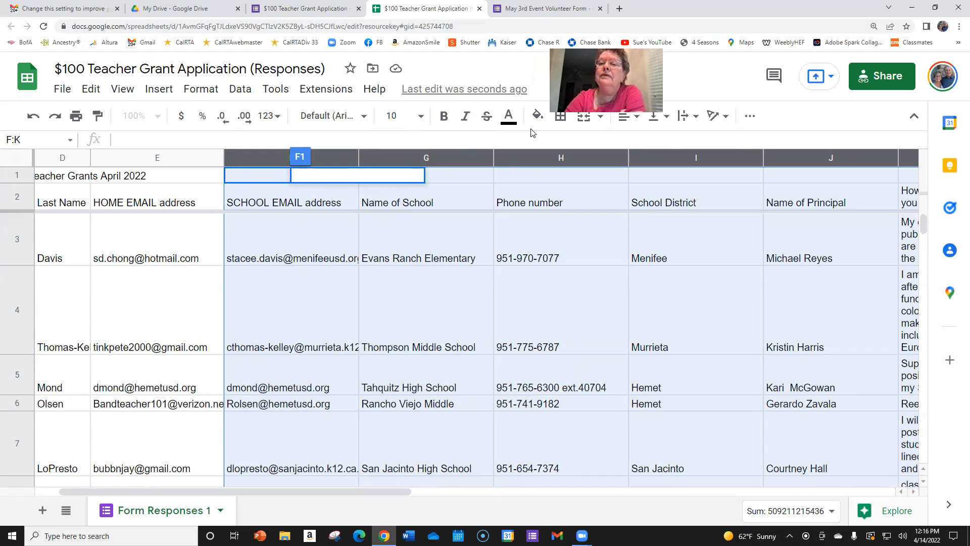
click(270, 177)
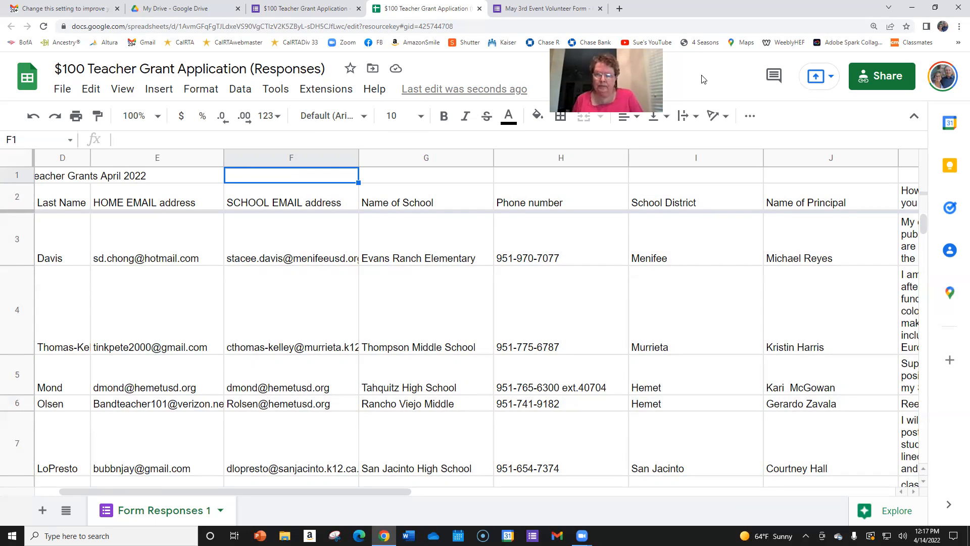
Check who has access to the responses sheet and with which role in its sharing settings, and close them
click(882, 76)
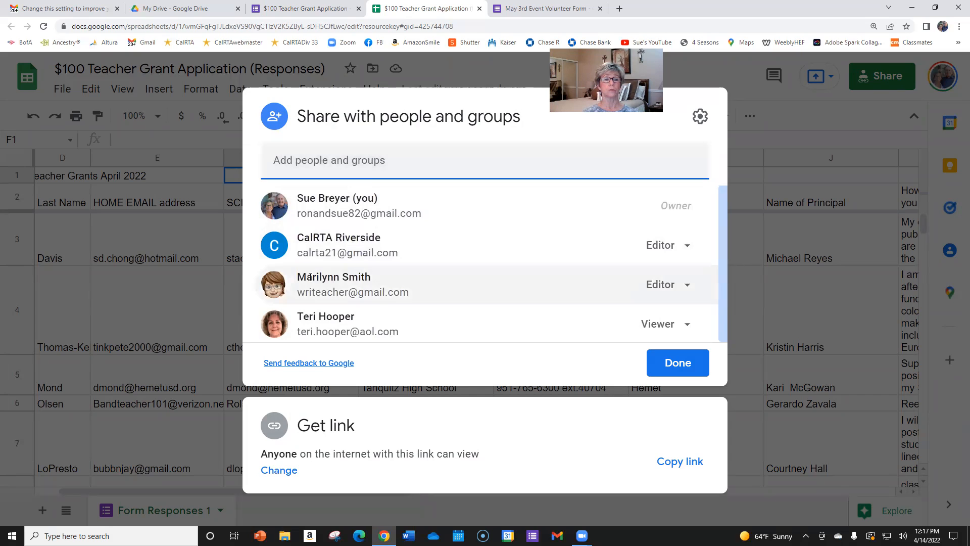
mouse_move(315, 288)
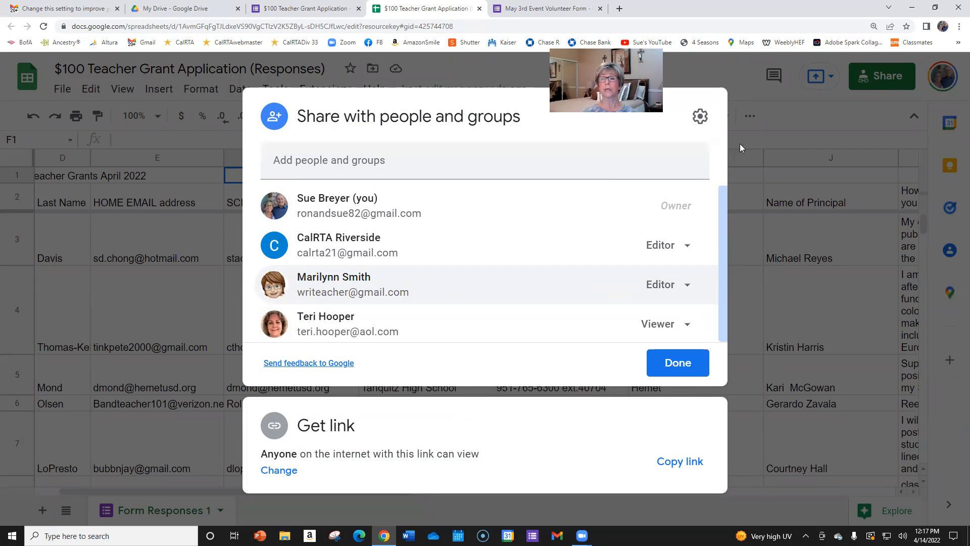
click(722, 72)
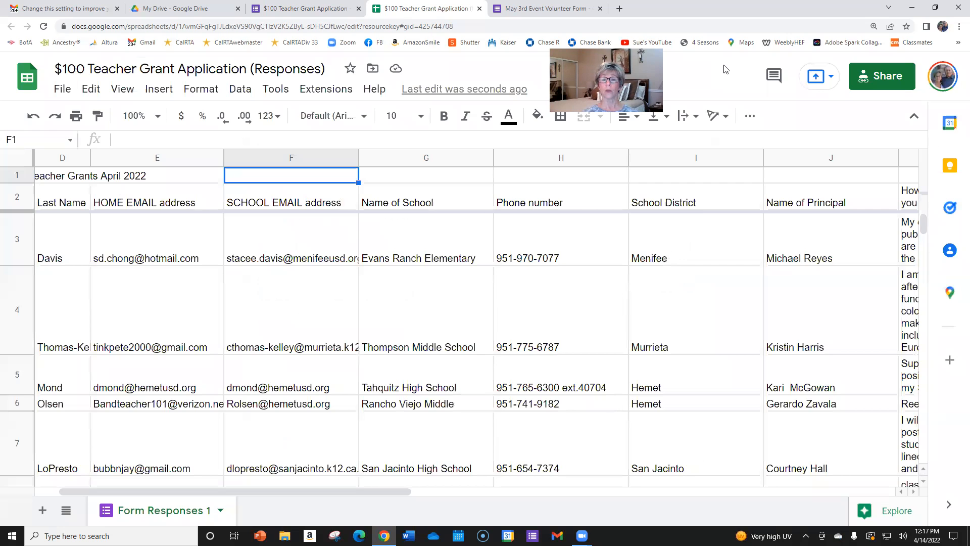